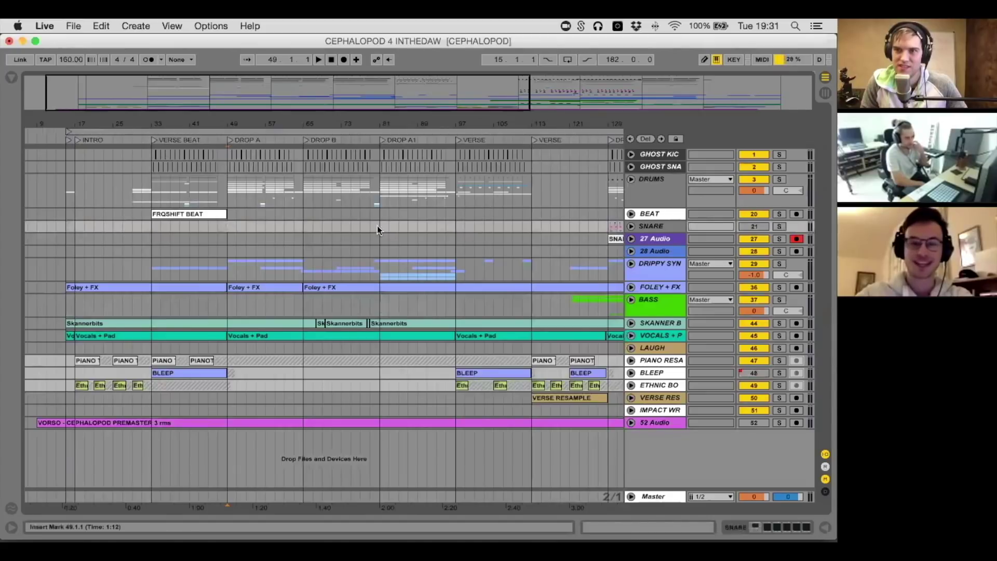
Survey the song's arrangement from the intro to the outro, including the drum and synth tracks around Drop A
left_click(386, 267)
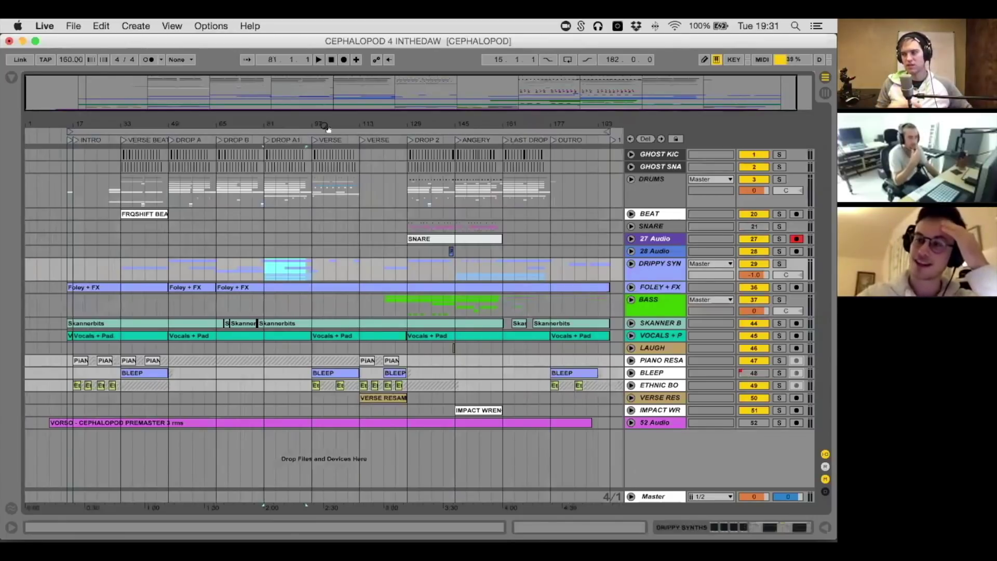
left_click(157, 265)
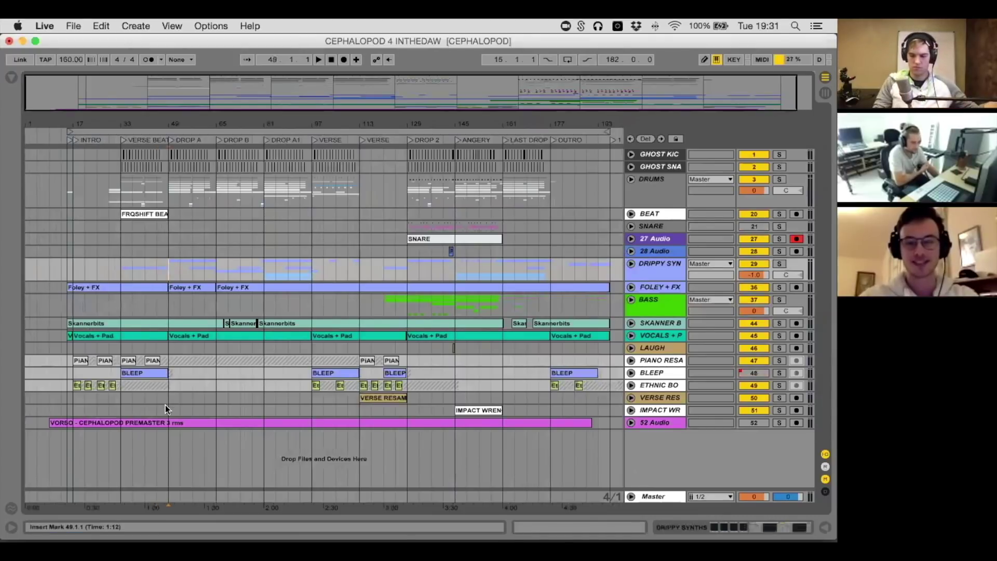
left_click(170, 191)
left_click_drag(182, 124, 187, 125)
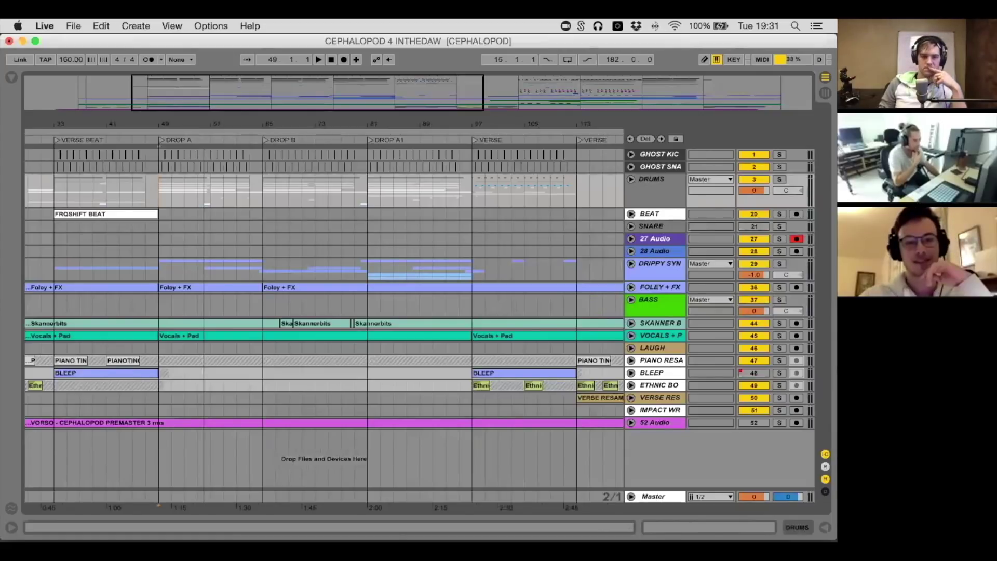
left_click_drag(203, 124, 202, 128)
scroll(211, 249, "left", 3)
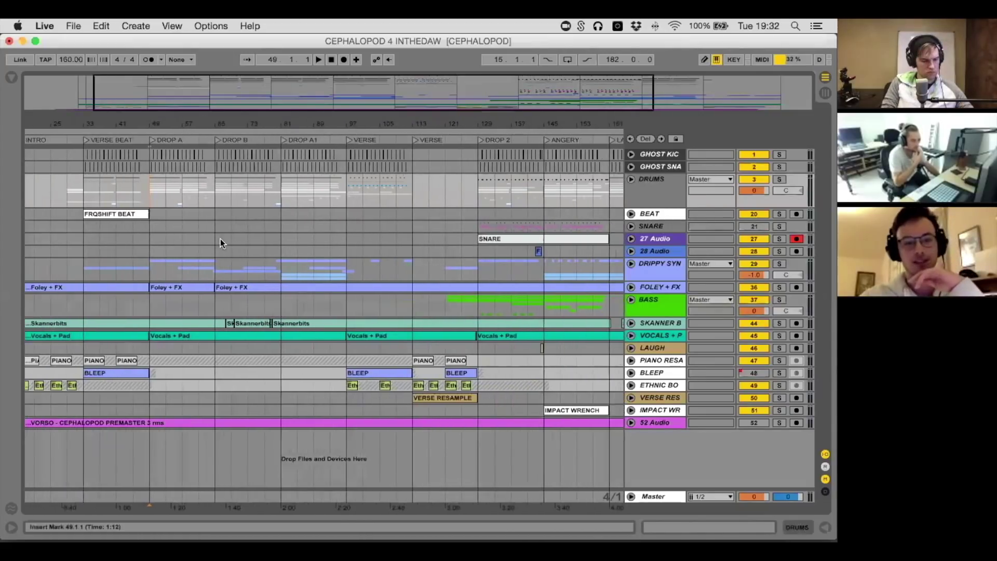
scroll(197, 245, "left", 1)
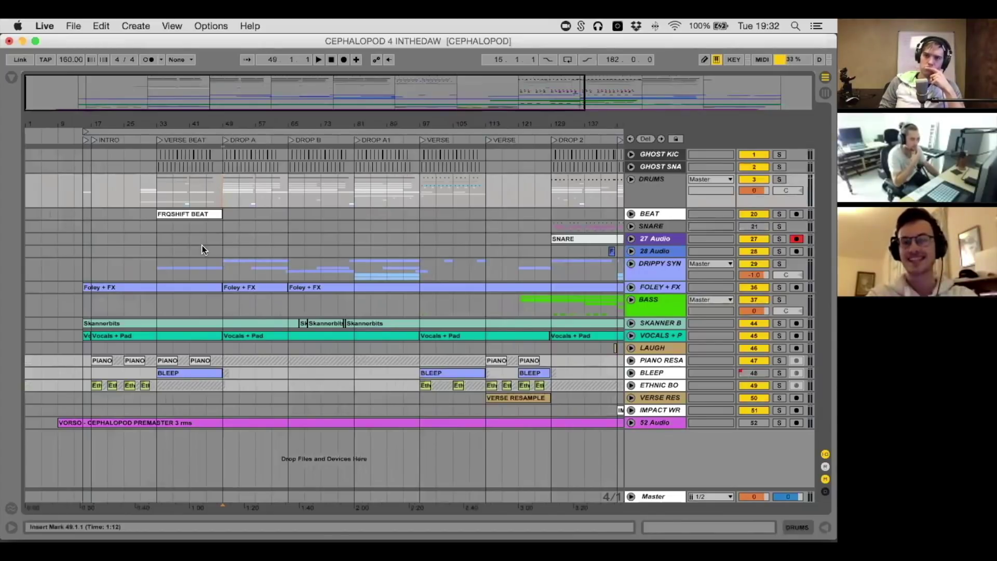
Play the DRIPS track of the DRIPPY SYNTHS group soloed from the start of Drop A
left_click(151, 240)
left_click(221, 196)
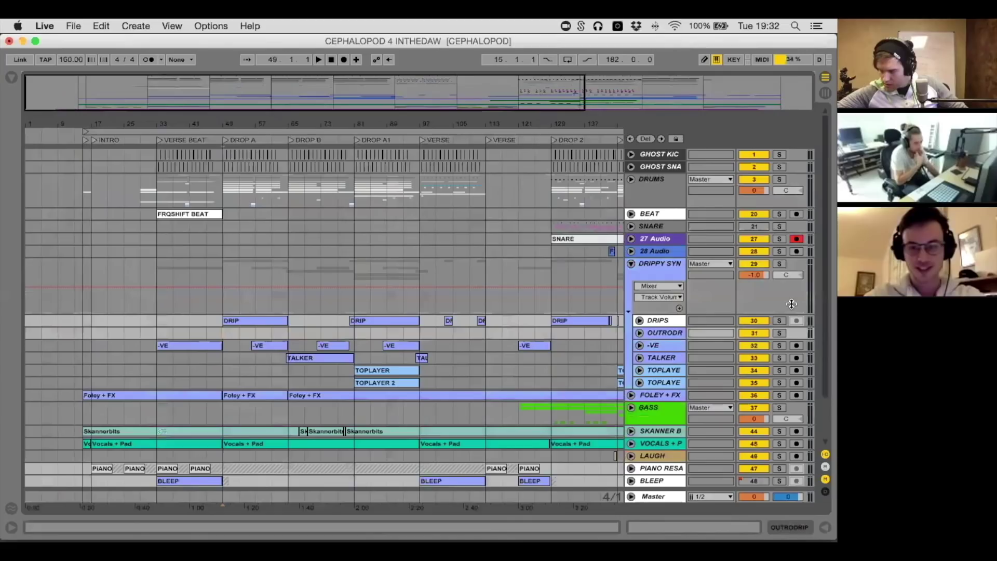
left_click(675, 323)
key("space")
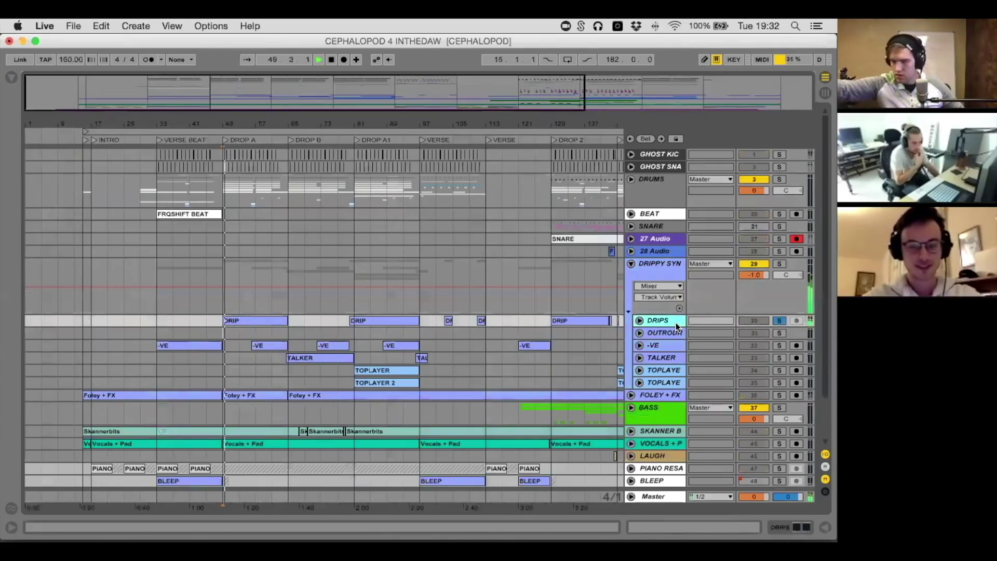
Expand the DRIPS track to view its waveforms and stop playback
left_click(641, 321)
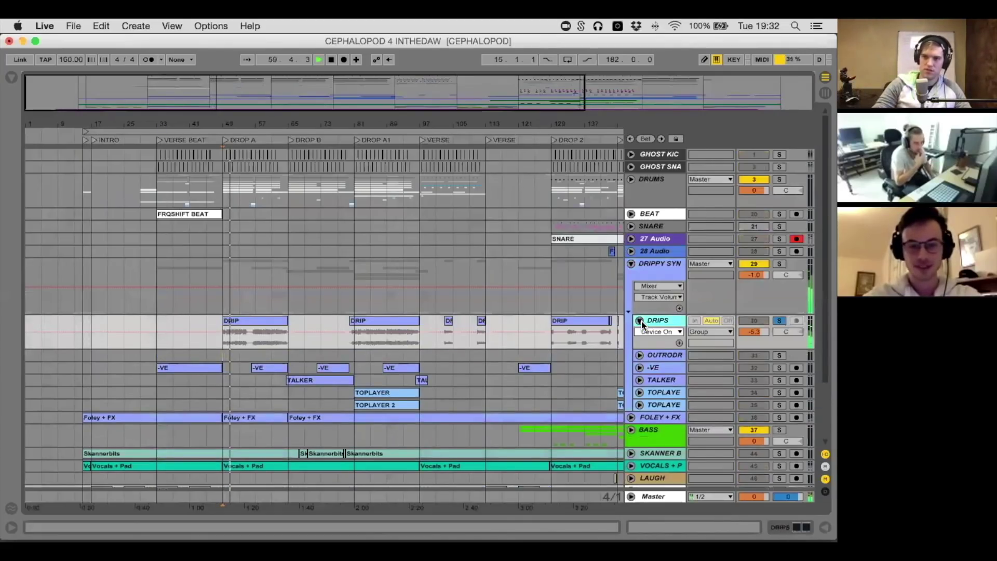
left_click(640, 320)
key("space")
key("super+z")
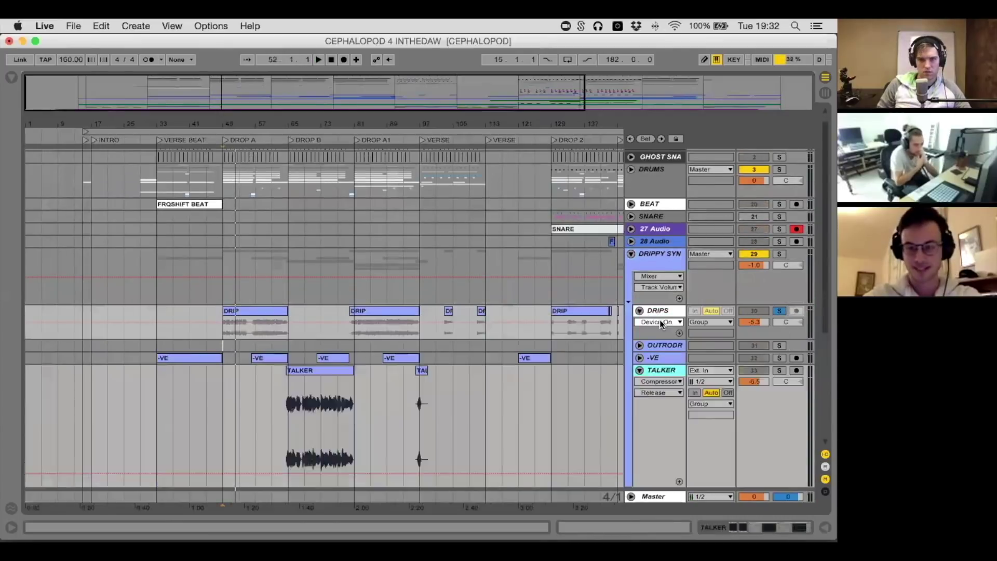
key("super+z")
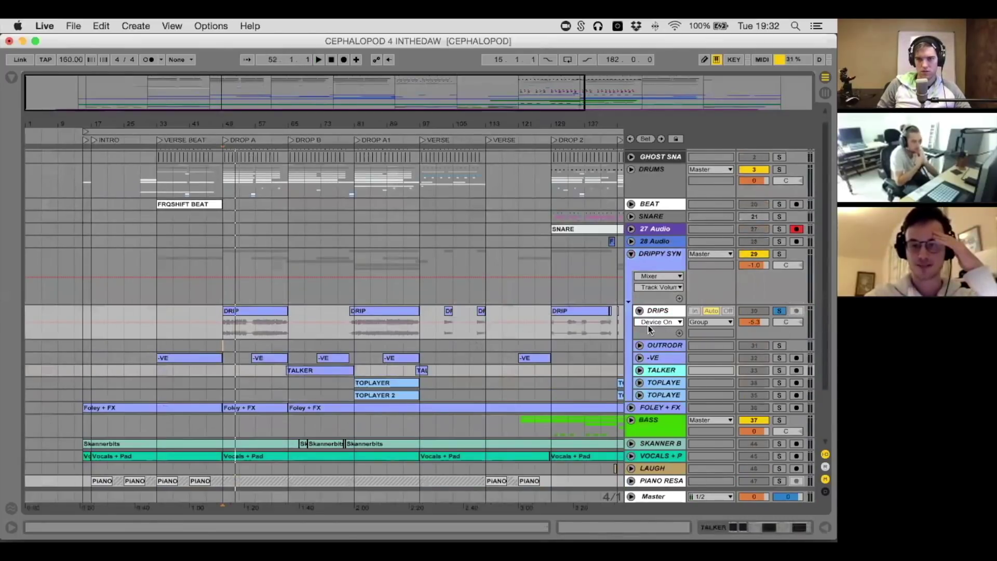
Expand all tracks inside the DRIPPY SYNTHS group together to view their audio clips
left_click(656, 311)
left_click(654, 394, "shift")
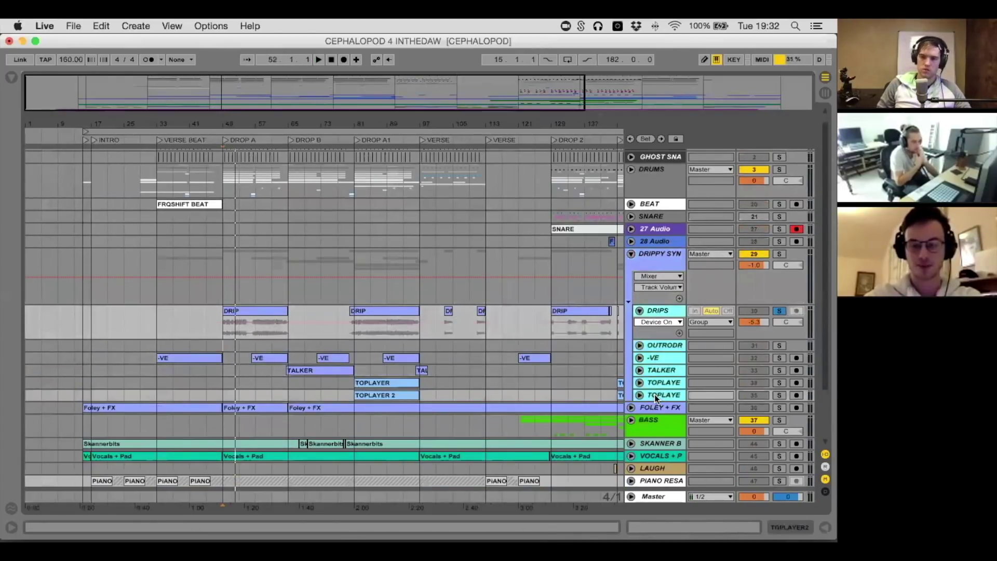
left_click(640, 395)
scroll(344, 292, "down", 8)
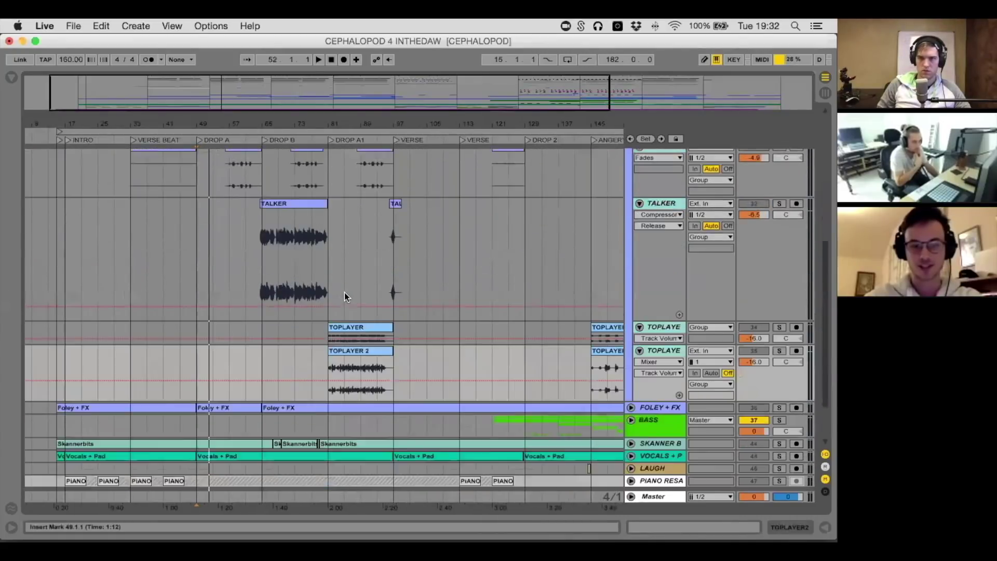
Expand the SKANNER BITS and VOCALS + PAD tracks and the BASS group to view their contents
left_click(661, 429)
key("Right")
key("Up")
key("Right")
key("Up")
key("Right")
key("Up")
key("Right")
key("Up")
key("Right")
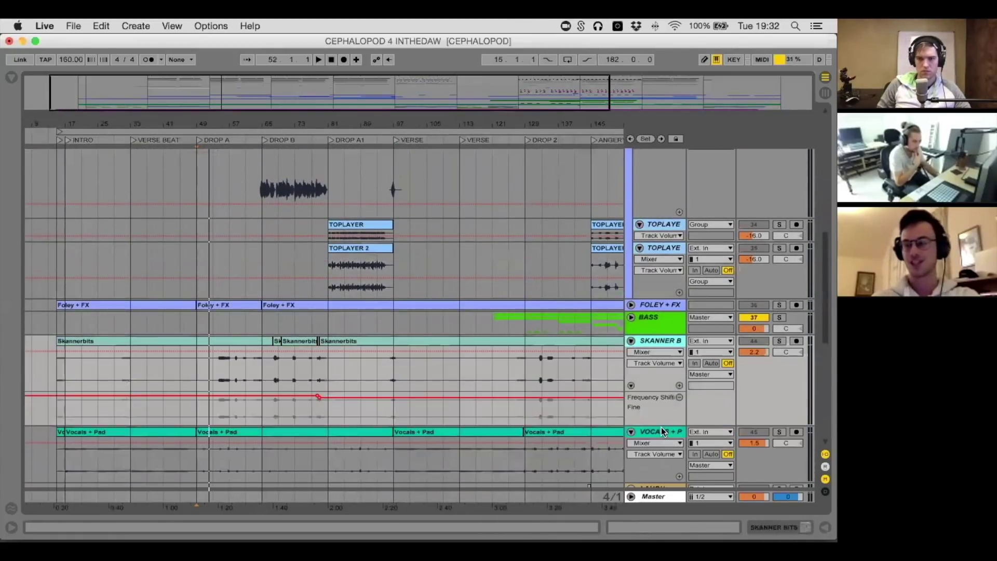
key("Up")
key("Right")
key("Down")
key("Down")
key("Down")
key("Down")
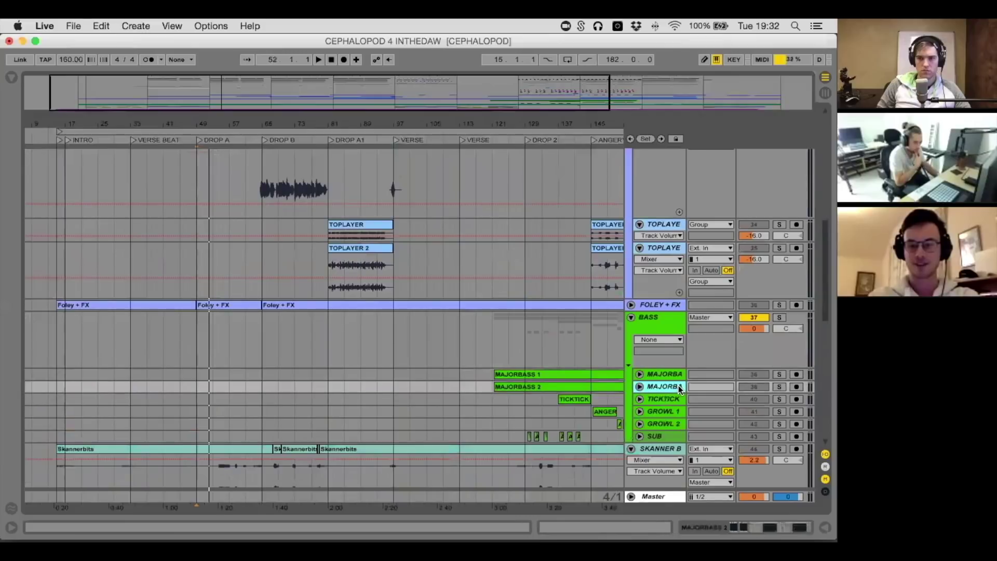
Collapse the BASS group and the TOPLAYER, TALKER, -VE and OUTRODRIP tracks
key("Up")
key("Up")
key("Up")
key("Up")
key("Left")
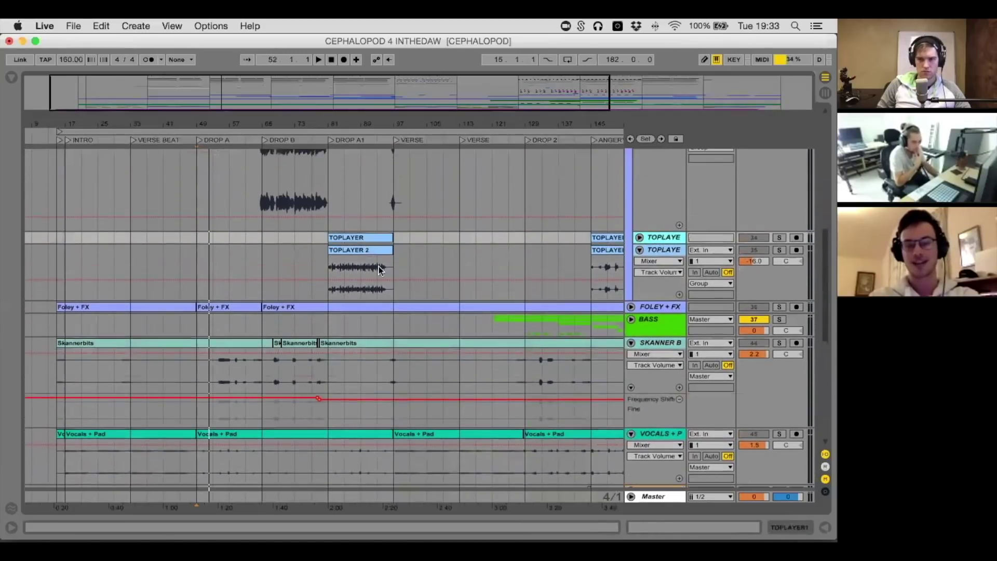
key("Up")
key("Up")
key("Left")
key("Up")
key("Up")
key("Up")
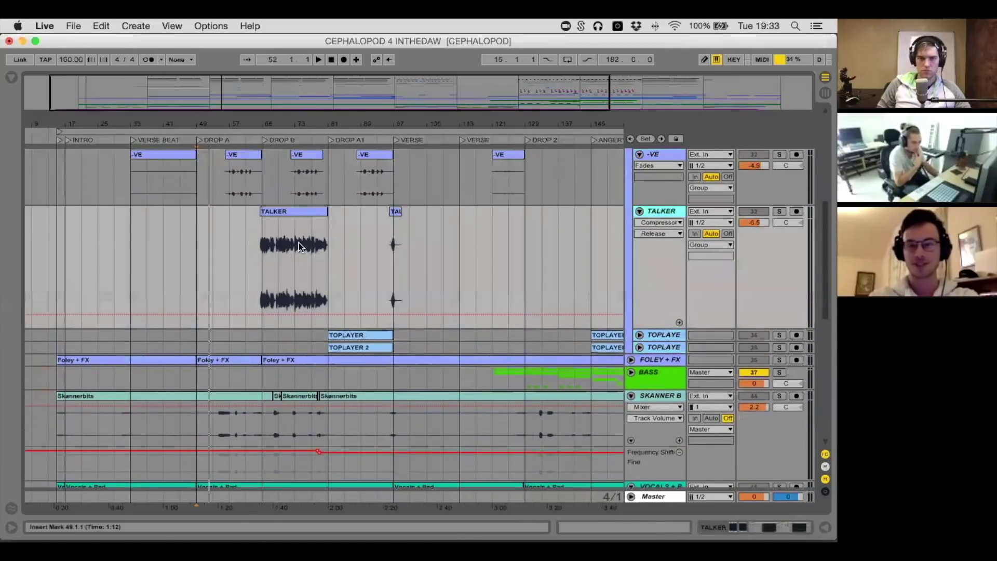
key("Up")
scroll(263, 154, "up", 8)
key("Left")
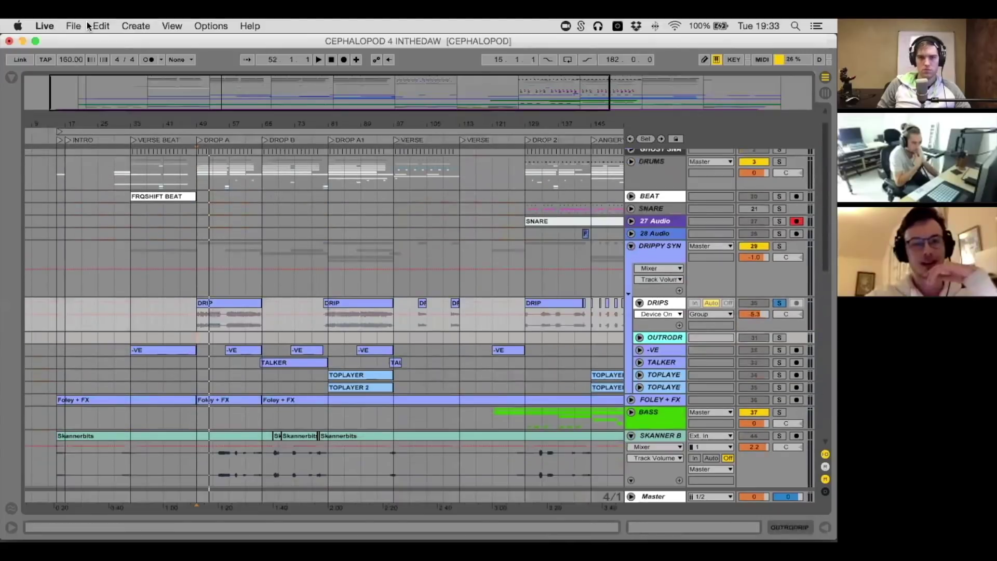
Open the recent set DRIPPY SYNTHS.als, saving the changes to CEPHALOPOD 4 INTHEDAW
left_click(77, 26)
mouse_move(130, 67)
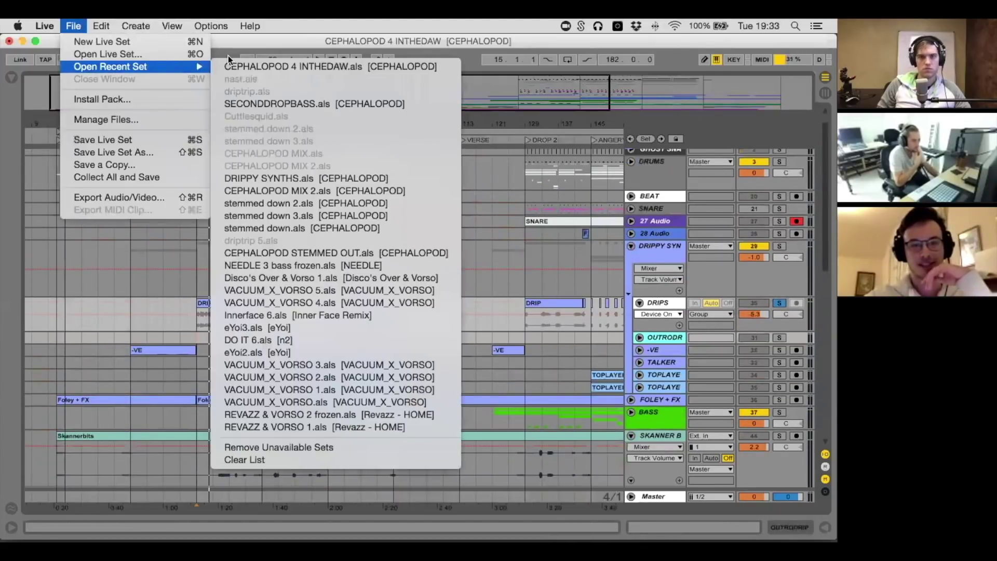
left_click(254, 177)
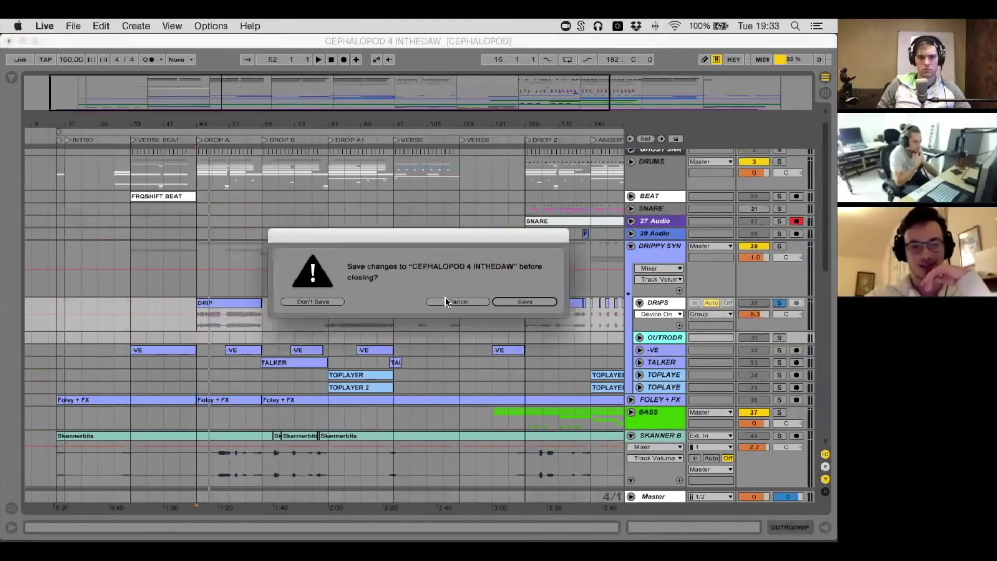
left_click(506, 298)
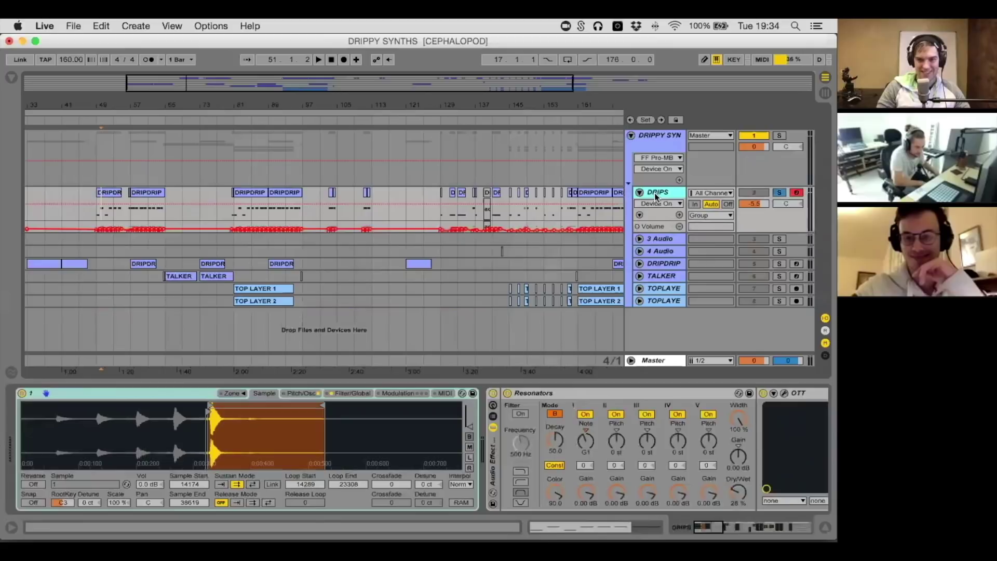
Inspect the device chains of the DRIPPY SYNTHS group, the DRIPS track and the second TOPLAYER track
left_click(647, 150)
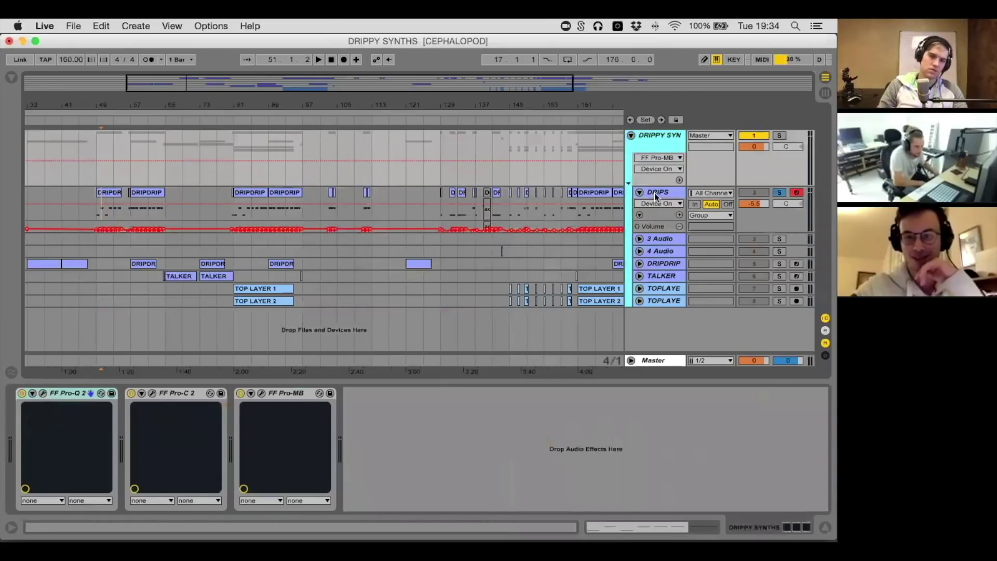
left_click(654, 194)
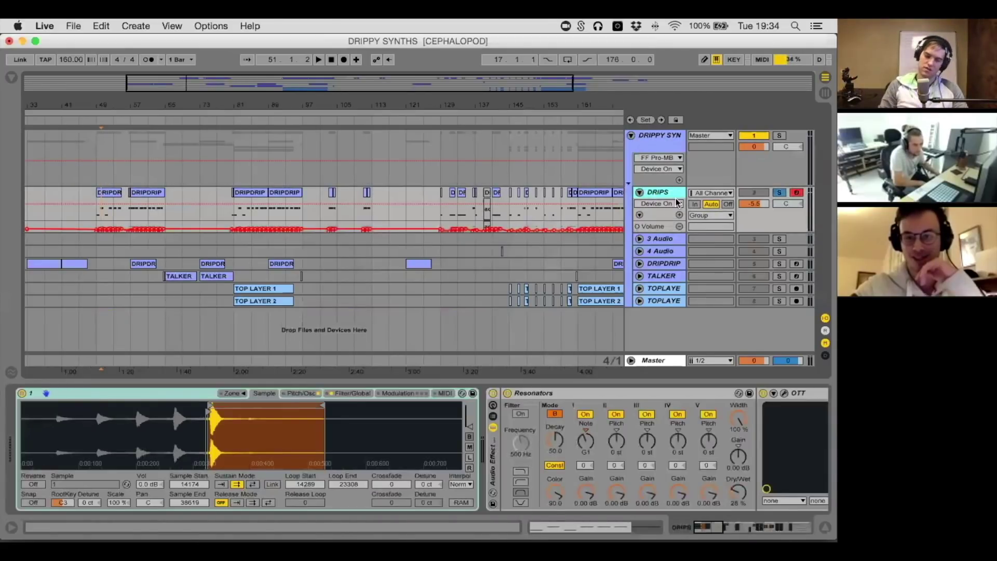
left_click(543, 301)
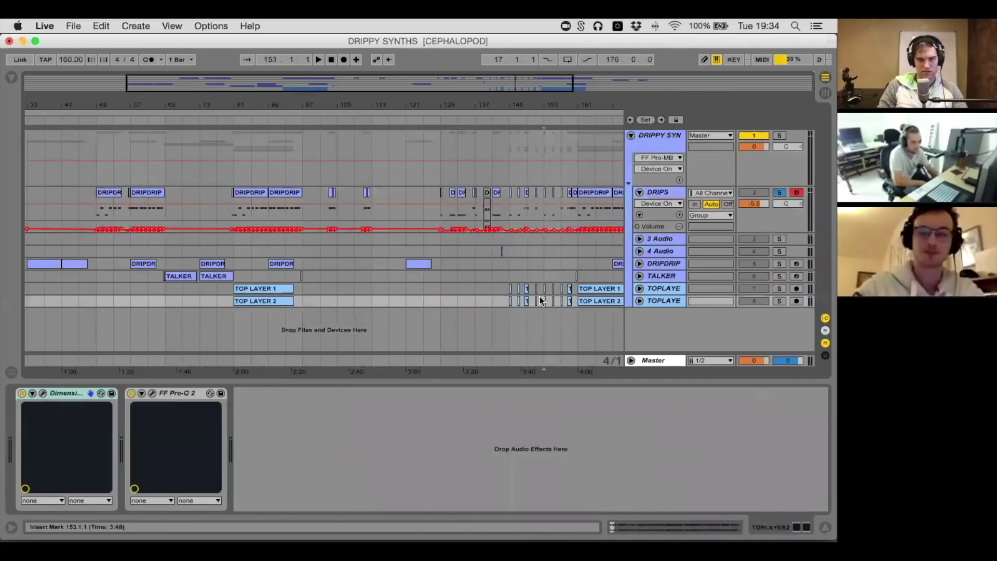
left_click(640, 193)
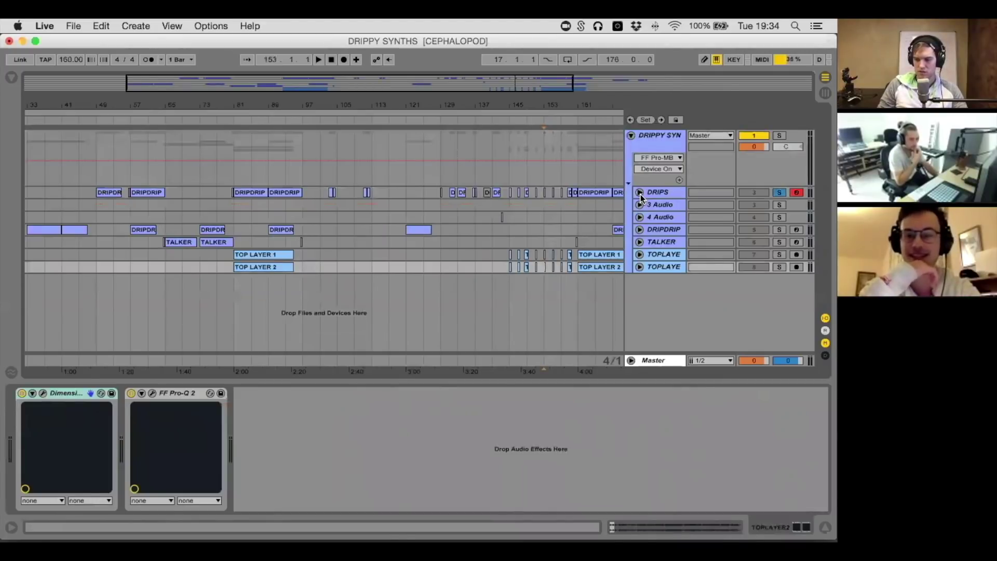
left_click(639, 194)
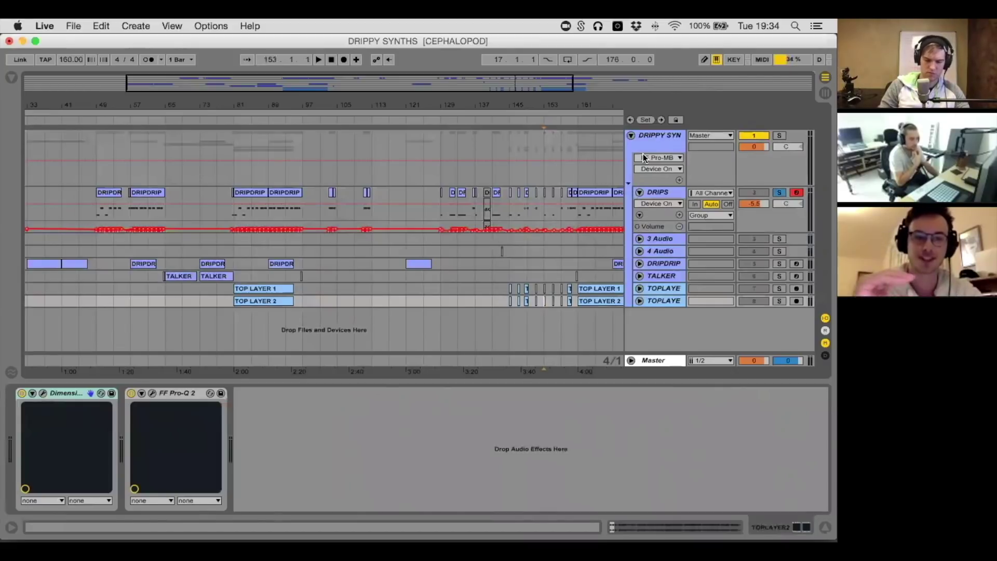
left_click(640, 193)
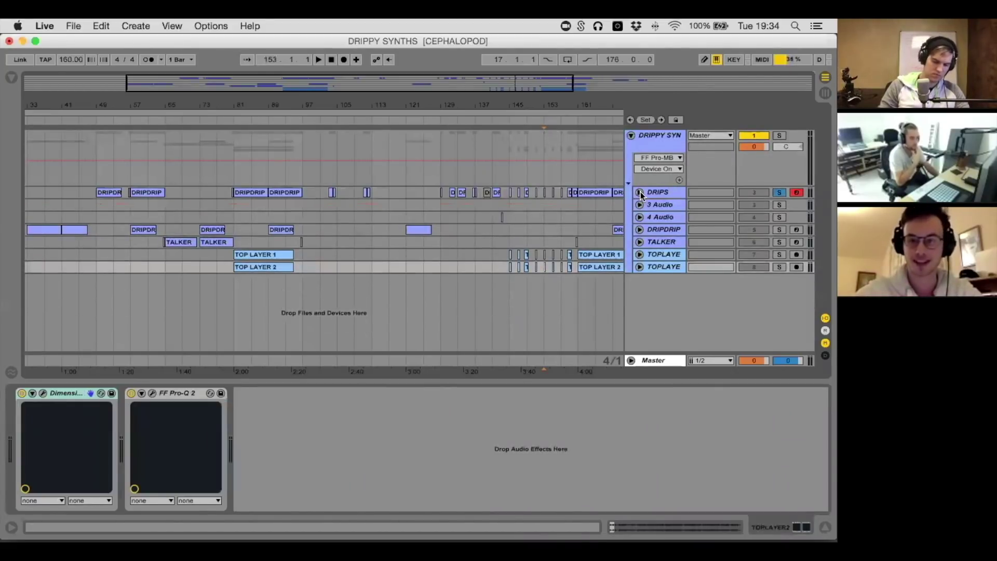
left_click(640, 194)
Play the soloed DRIPS track from its first DRIPDRIP clip at bar 49
left_click(648, 194)
mouse_move(229, 114)
left_mouse_down()
mouse_move(229, 104)
mouse_move(236, 110)
left_mouse_up()
left_click(665, 193)
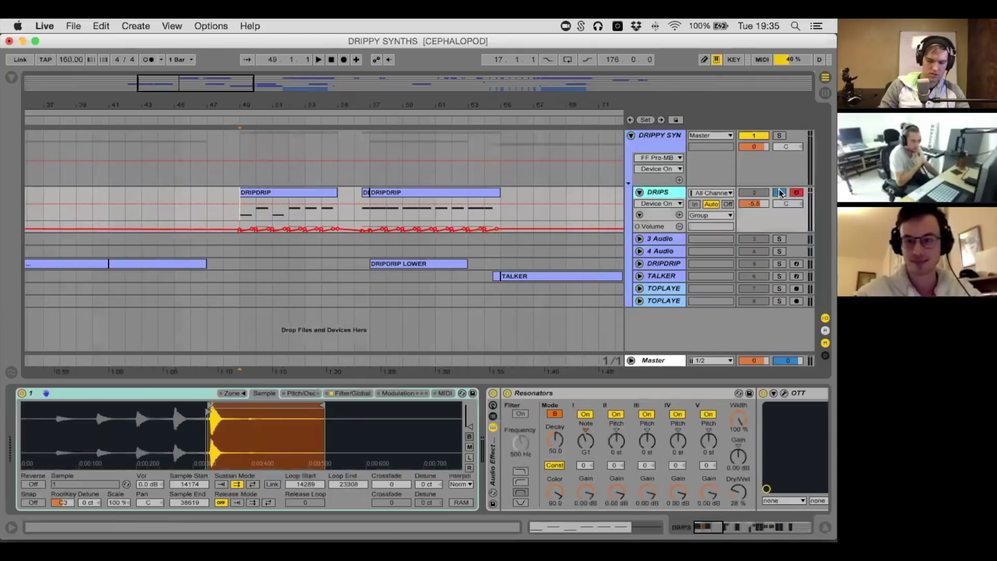
key("space")
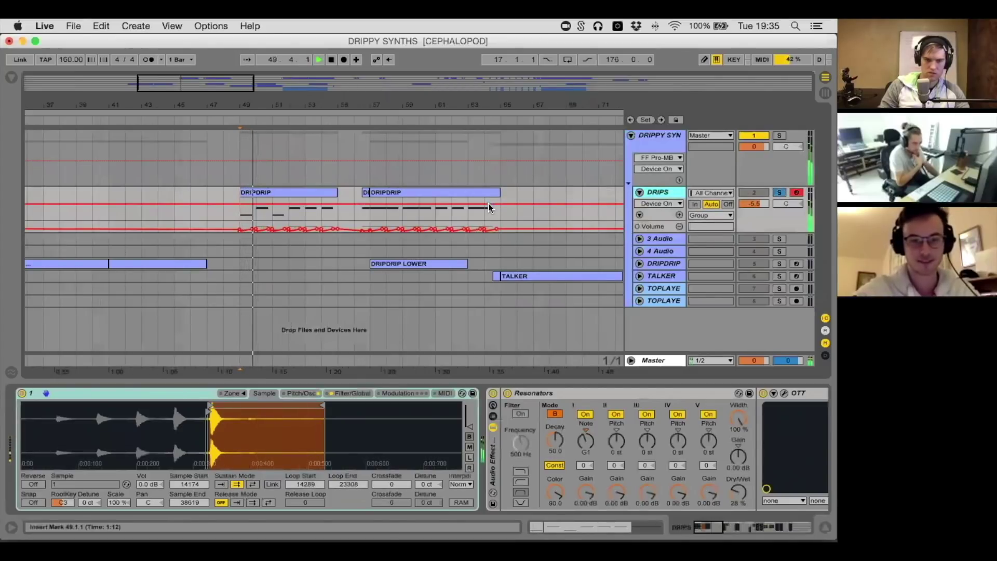
Look through the DRIPS device chain from the sampler to the Phaser during playback, and stop playback
left_click(657, 146)
left_click(653, 191)
scroll(646, 410, "right", 6)
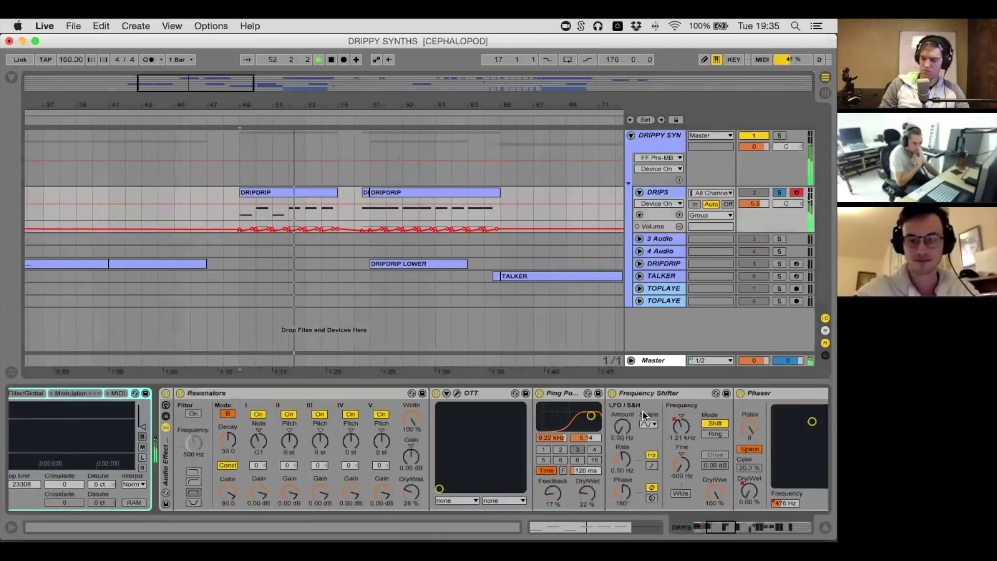
scroll(646, 410, "left", 10)
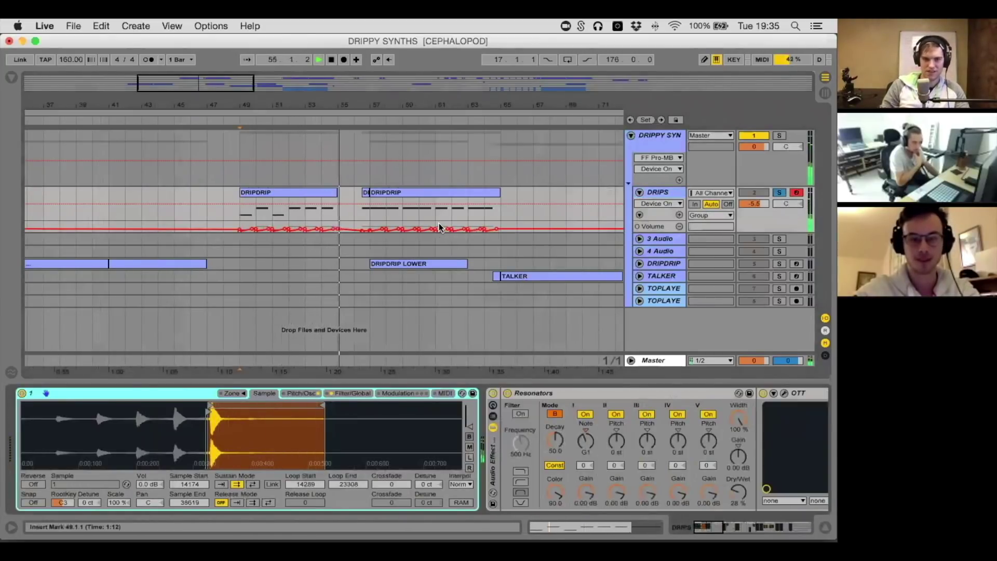
key("space")
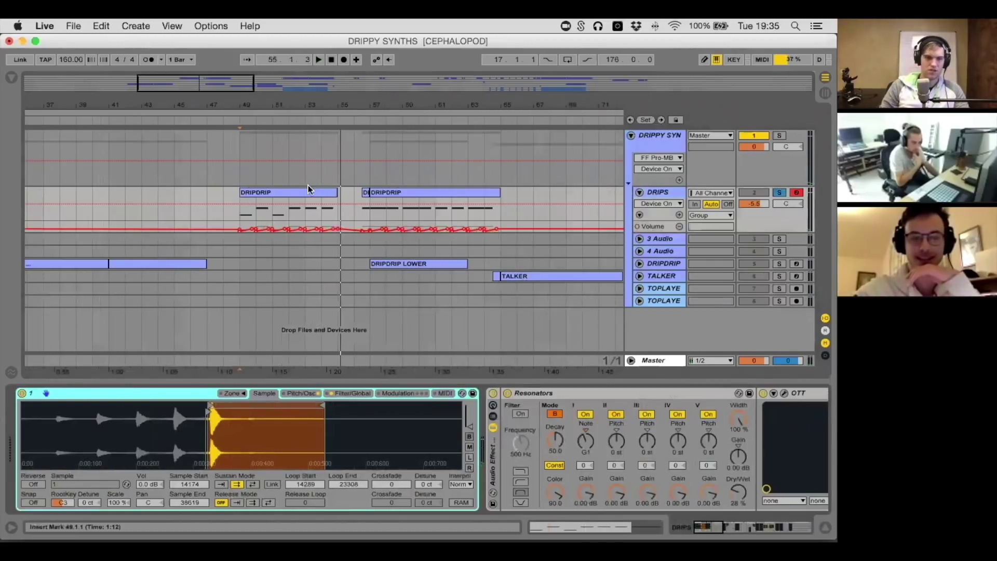
Turn off the audio effect rack on the DRIPS track and play the DRIPDRIP clip at bar 49 without it
left_click(291, 196)
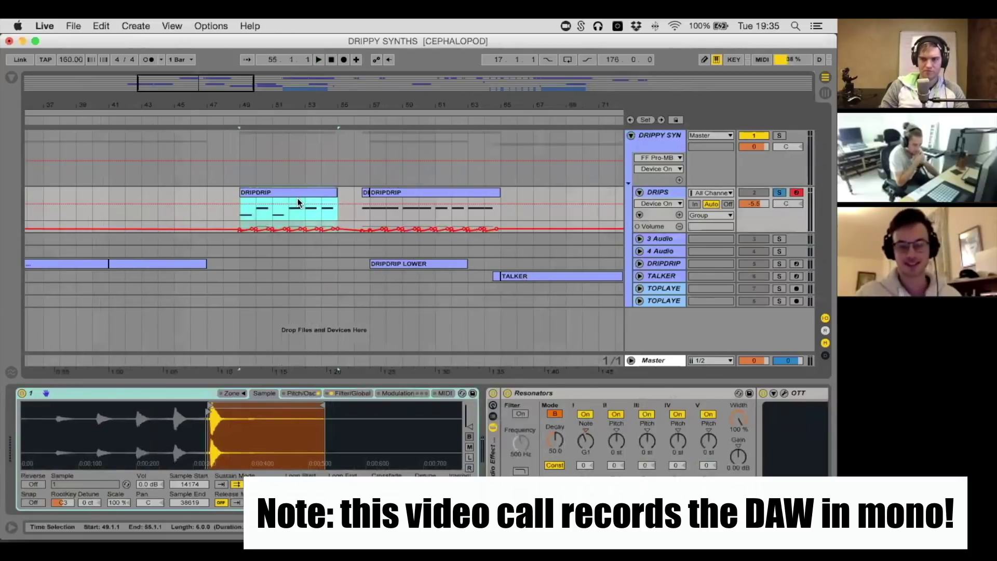
key("plus")
key("plus")
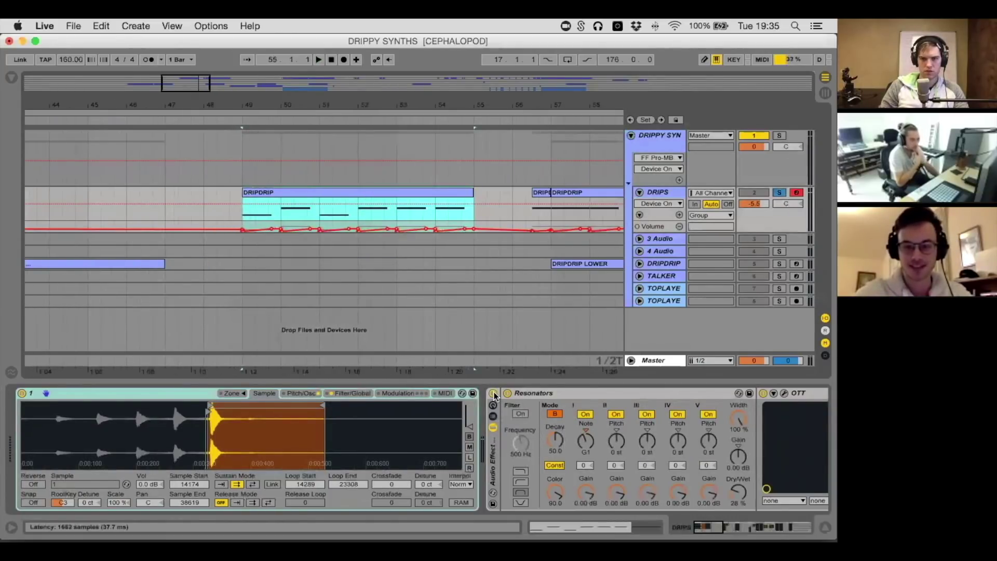
left_click(494, 393)
left_click(290, 191)
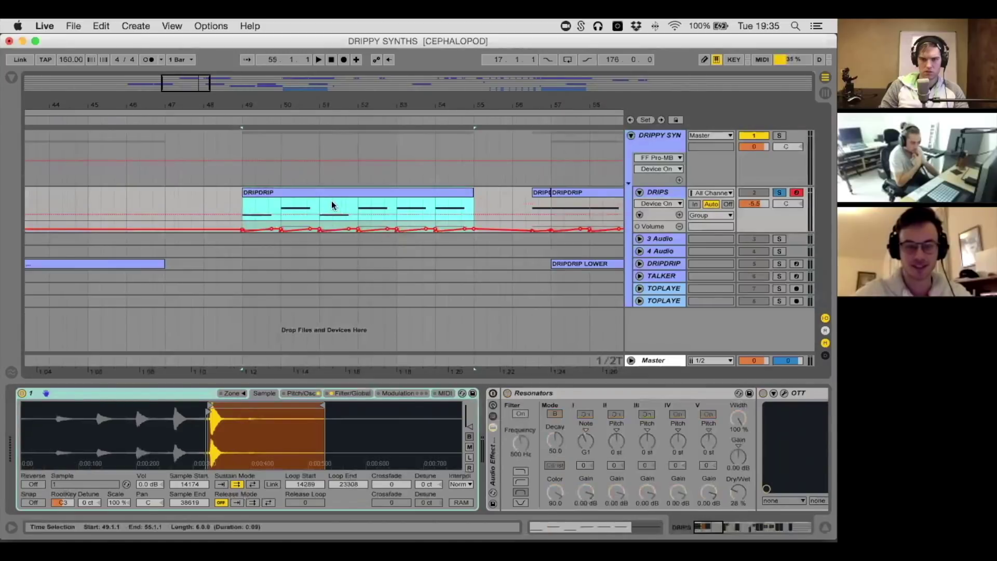
key("space")
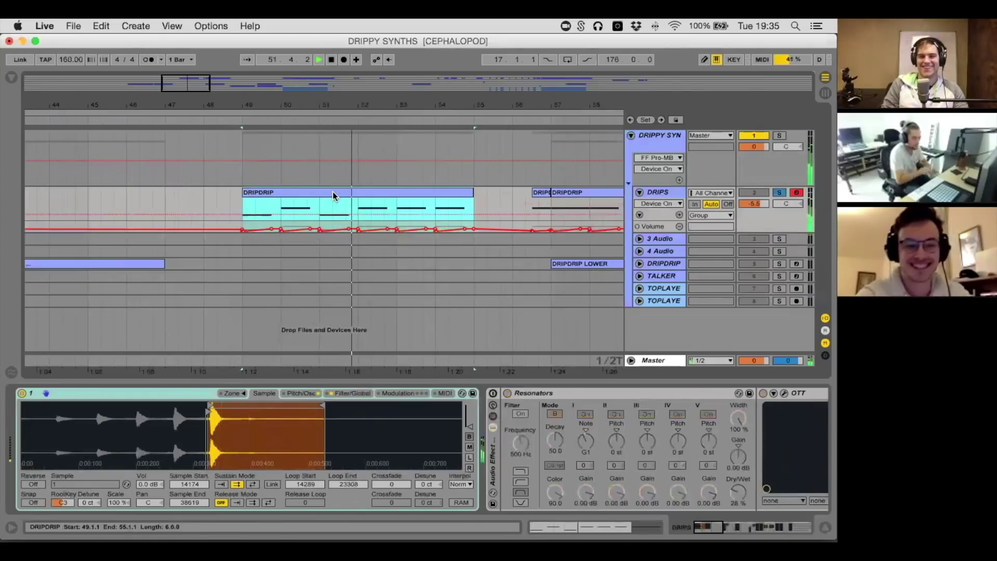
Stop playback, locate the sampler's source sample 1.wav in the browser and preview it in the project's Imported samples
key("space")
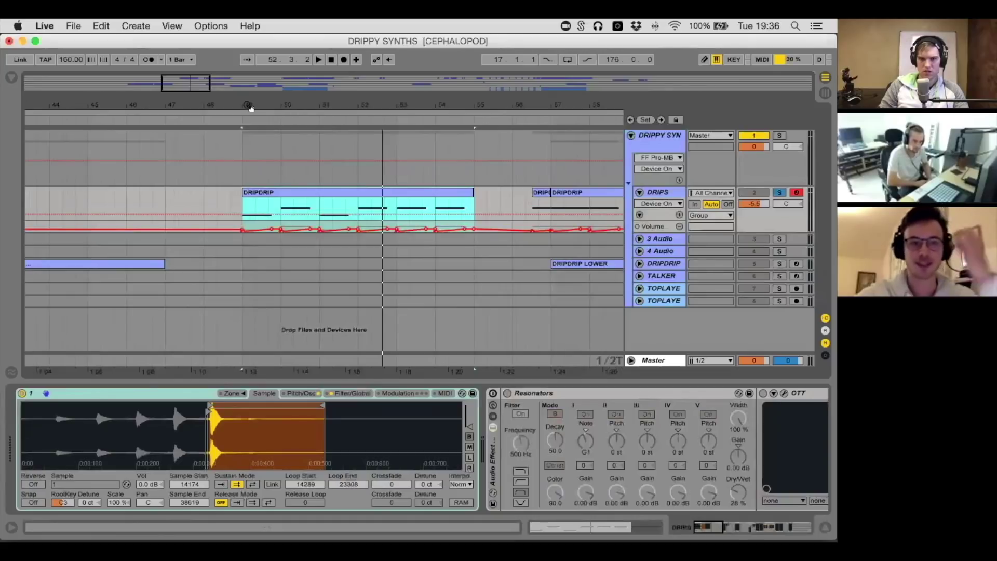
left_click(149, 394)
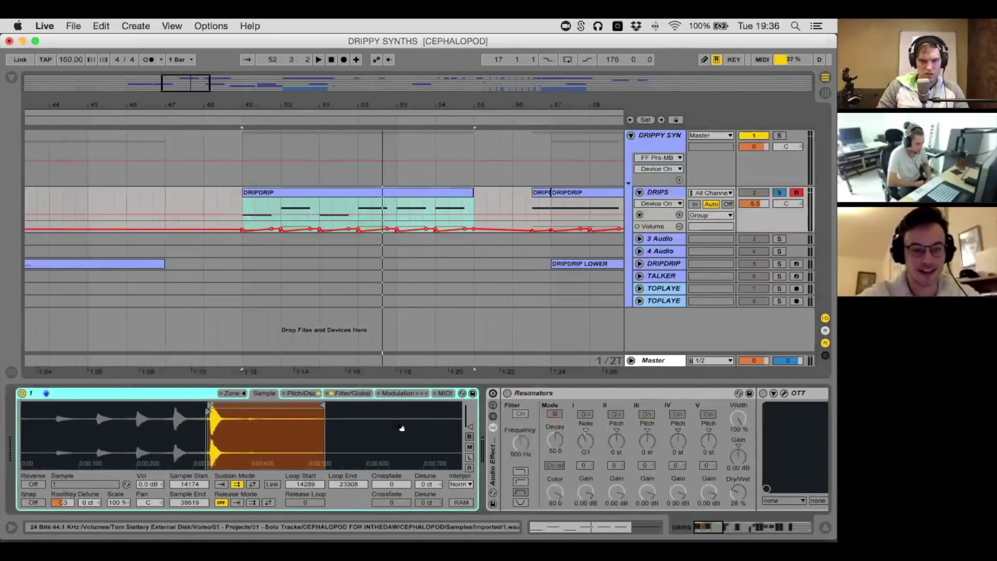
right_click(355, 432)
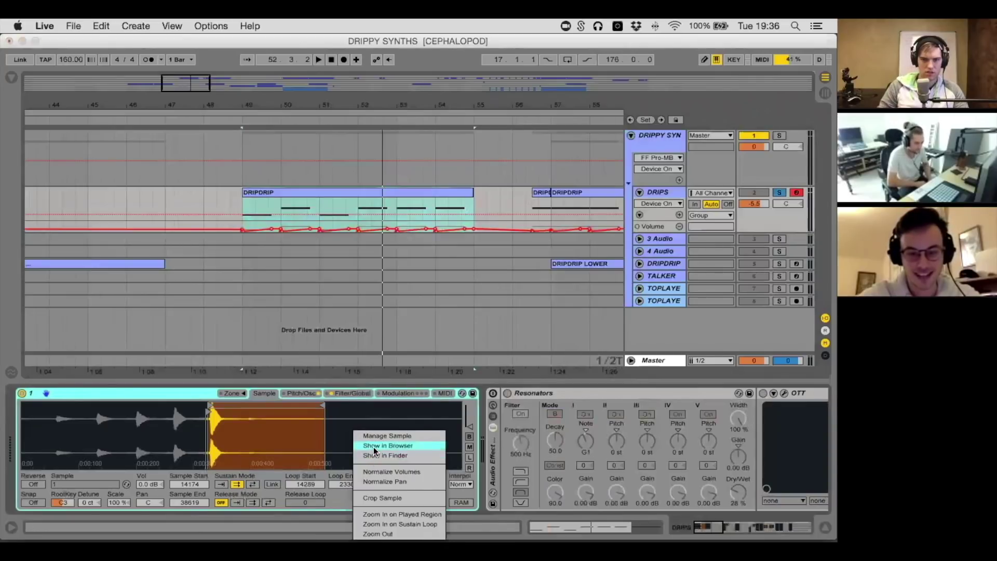
left_click(372, 449)
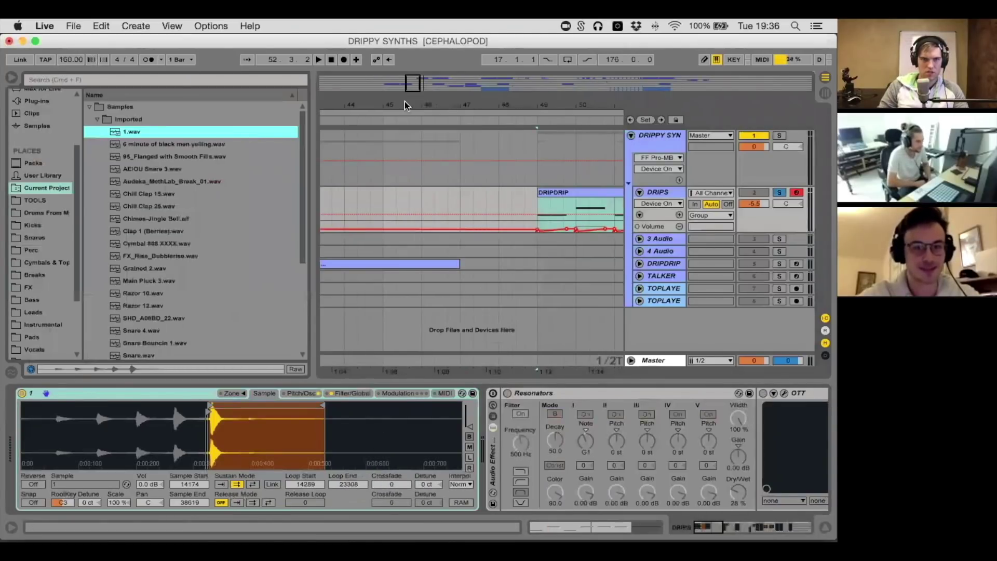
left_click(165, 144)
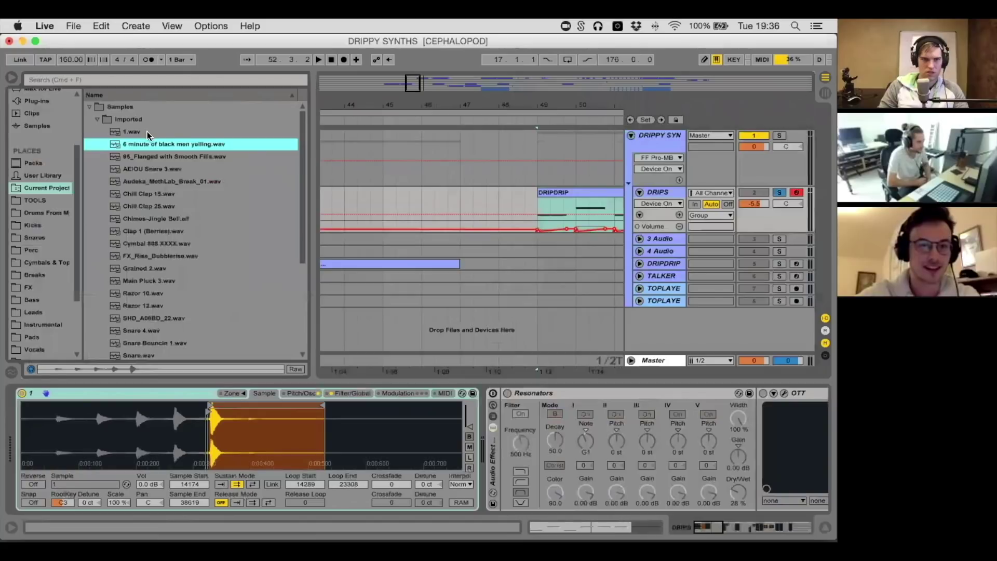
left_click(147, 123)
left_click(146, 134)
scroll(175, 170, "down", 6)
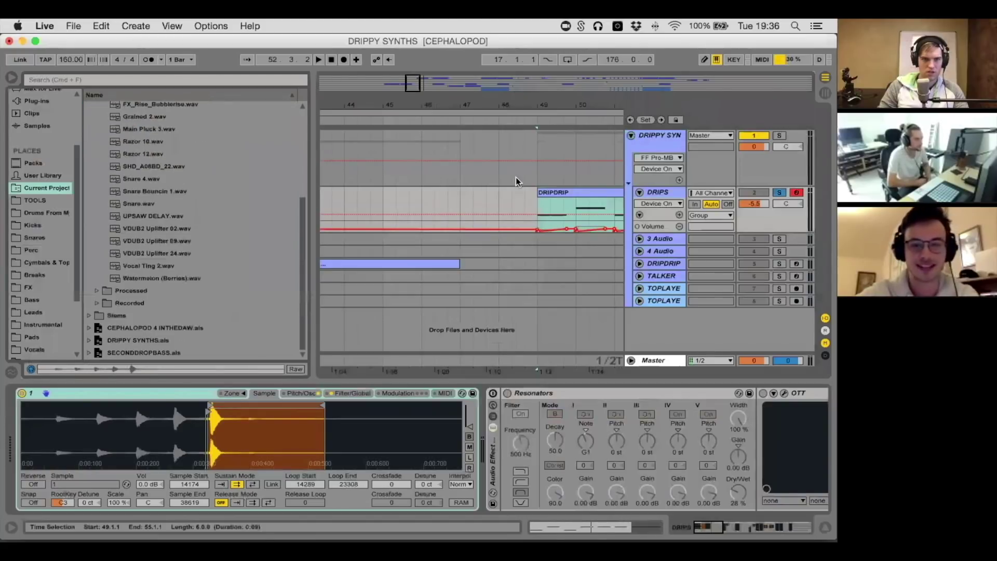
Close the browser and play the DRIPDRIP clip from bar 49 with the effect rack still off
left_click(543, 191)
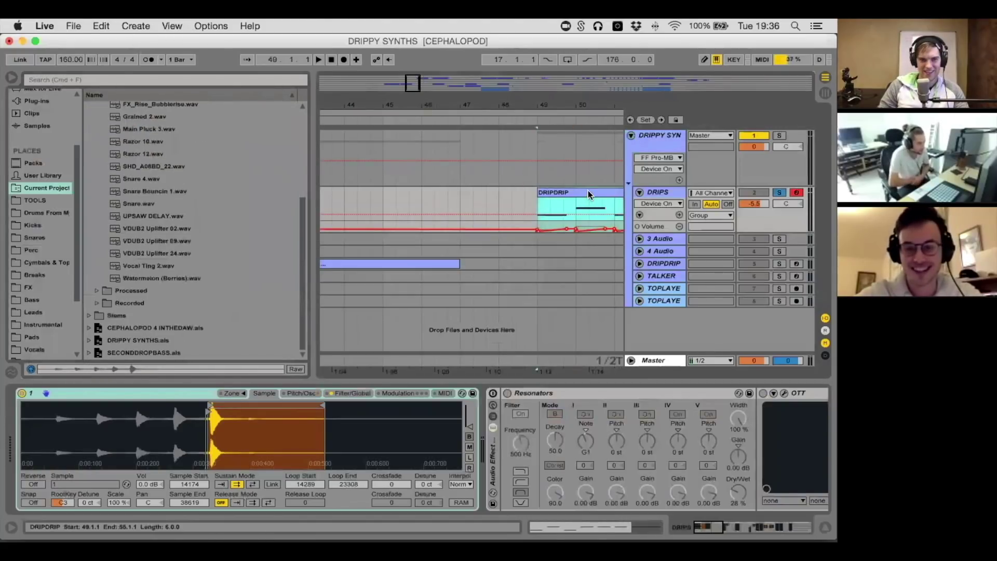
key("space")
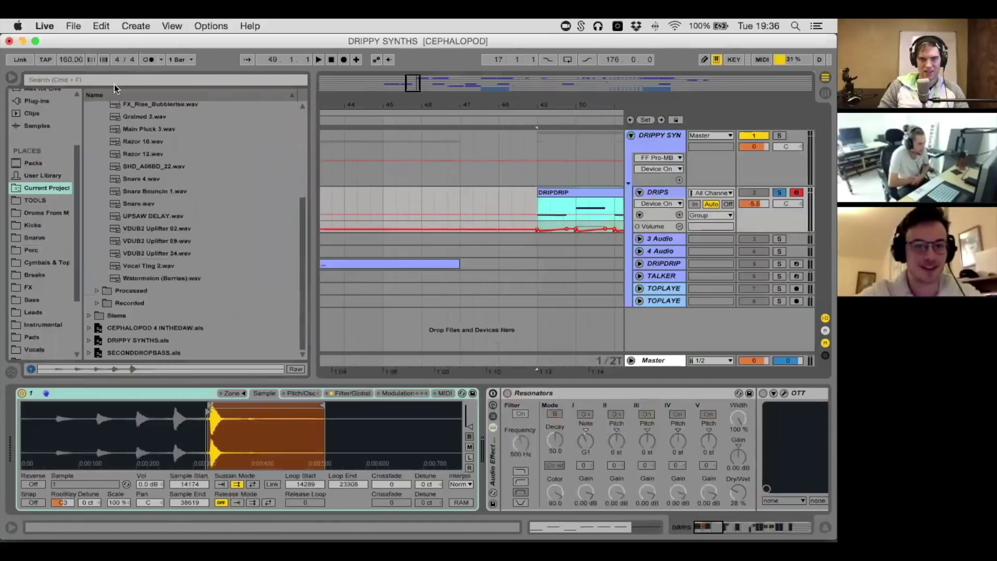
left_click(11, 78)
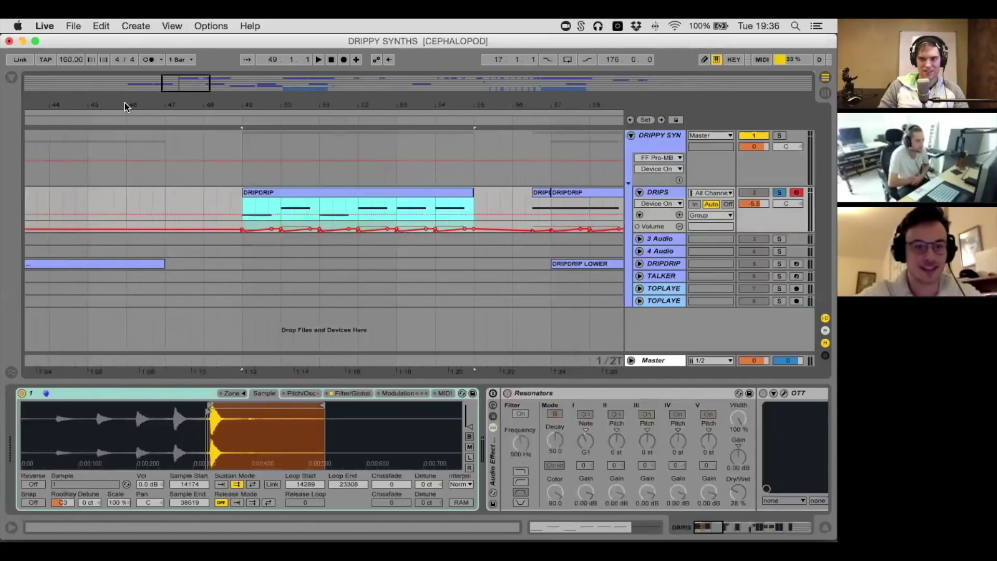
key("space")
key("space")
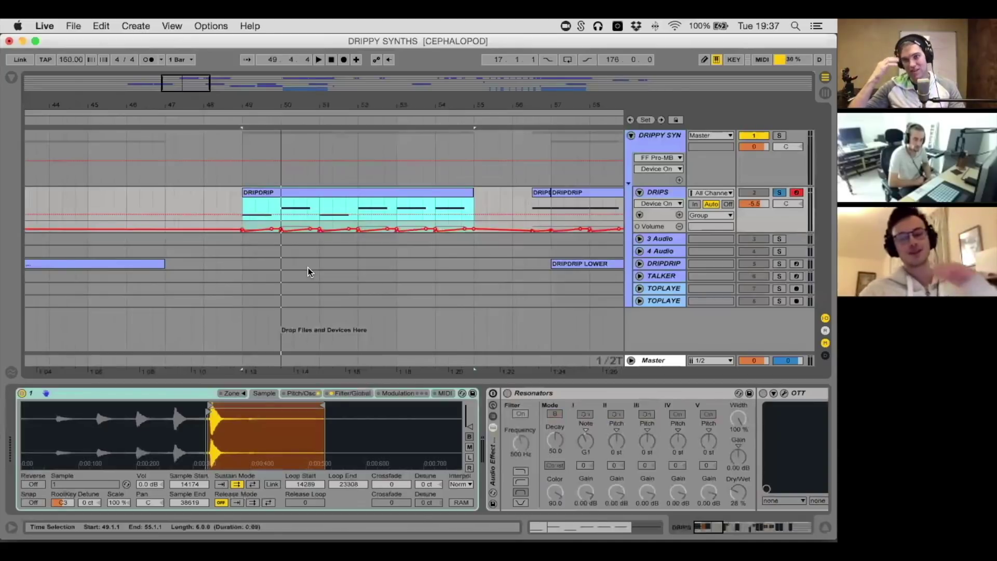
Examine the MIDI notes and pitch bend envelope of the DRIPDRIP clip at bar 49
double_click(277, 197)
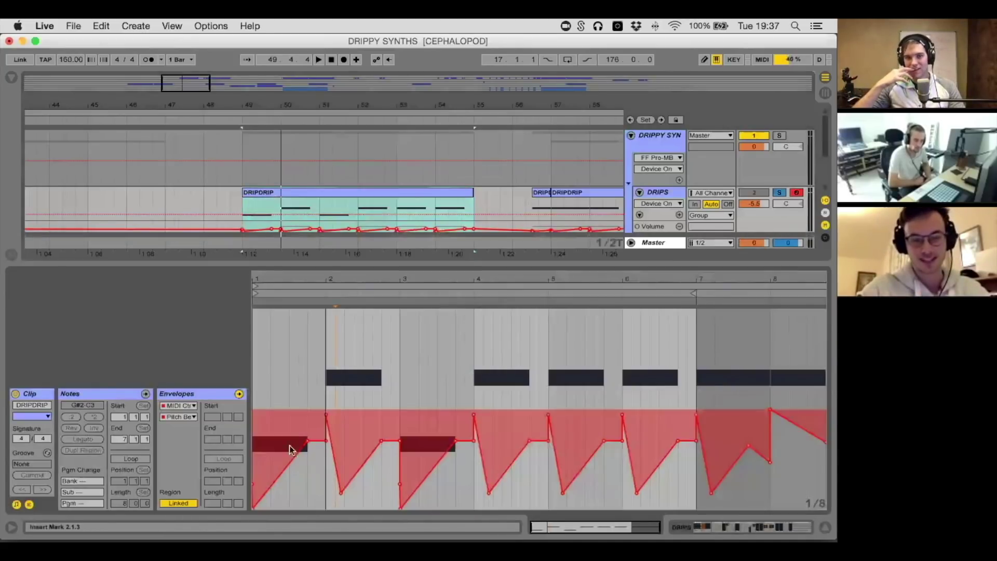
left_click(257, 371)
left_click(275, 192)
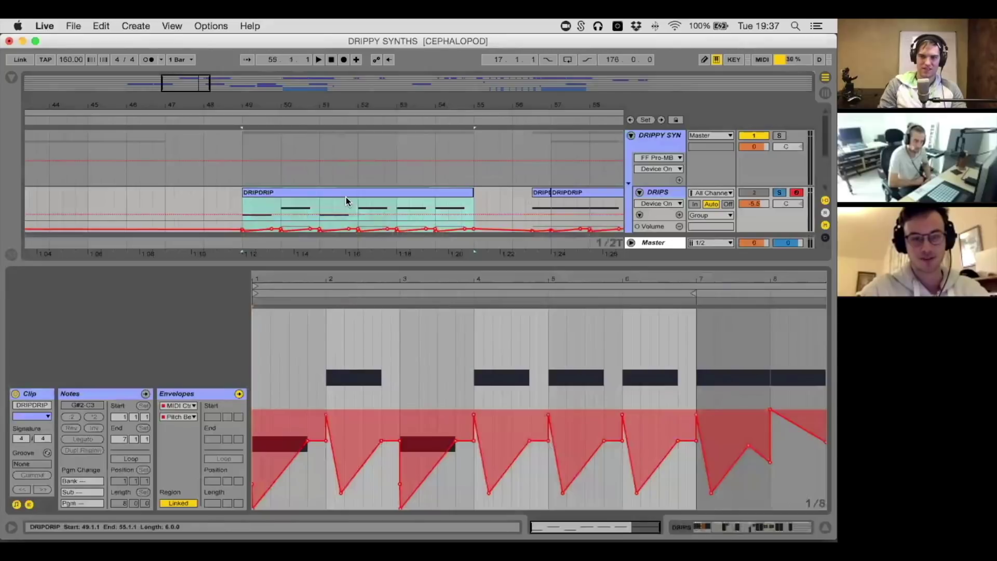
left_click(770, 524)
left_click(310, 191)
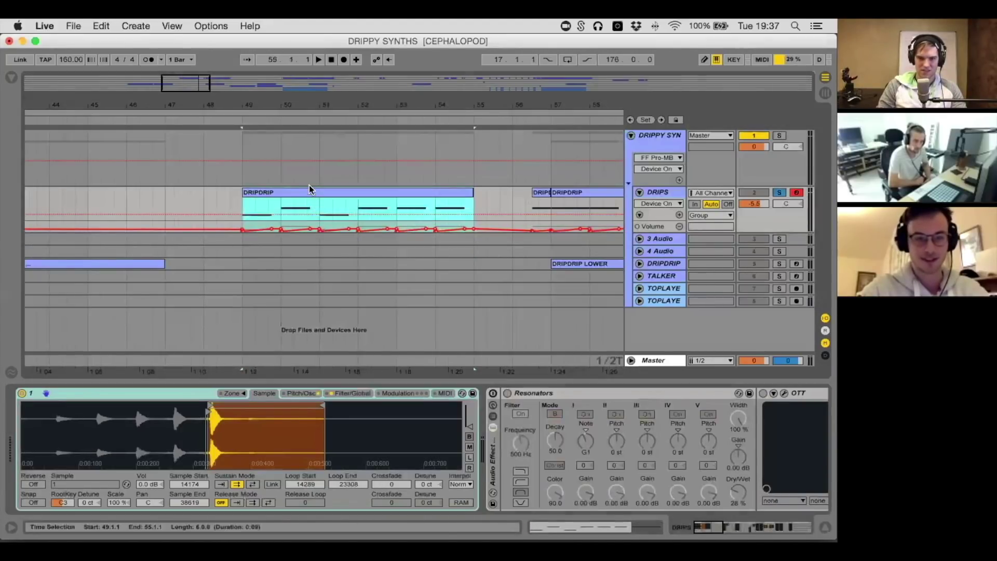
double_click(295, 196)
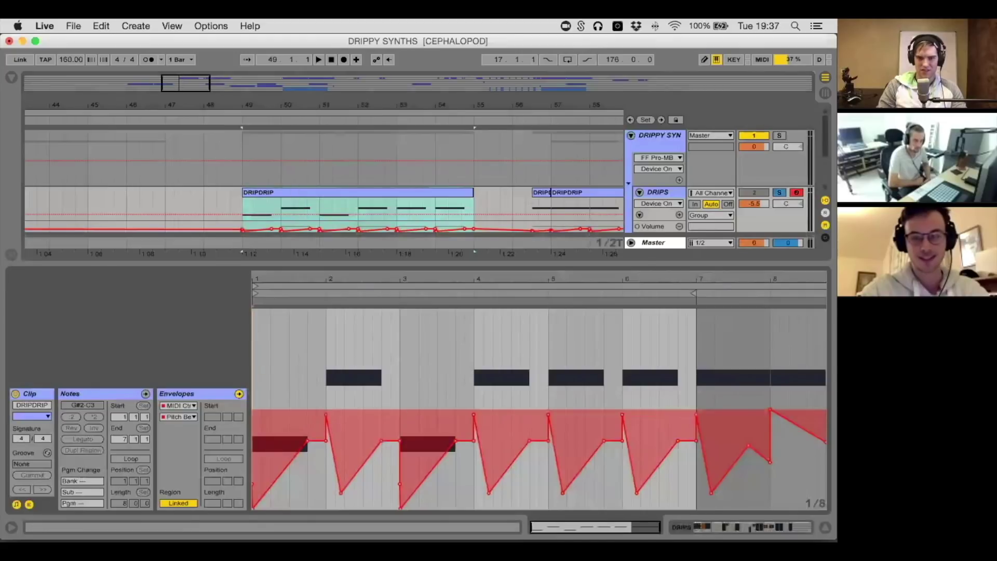
Freeze the DRIPS track and copy its DRIPDRIP clip at bar 49 as audio onto a new audio track directly below
right_click(675, 197)
left_click(714, 263)
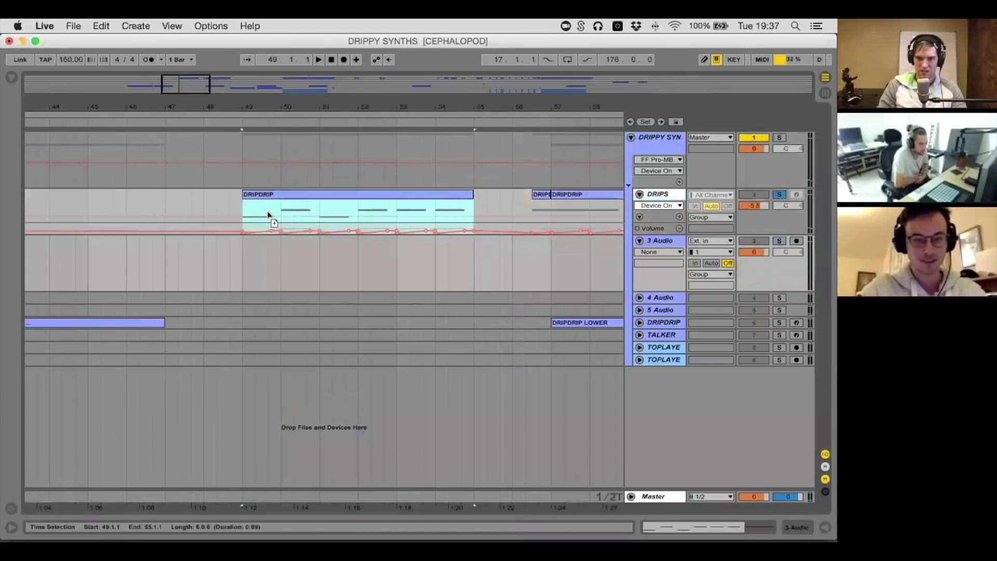
left_click_drag(271, 218, 412, 275)
Examine the individual drip hits in the waveform of the frozen DRIPDRIP audio clip
left_click_drag(311, 107, 310, 129)
right_click(338, 260)
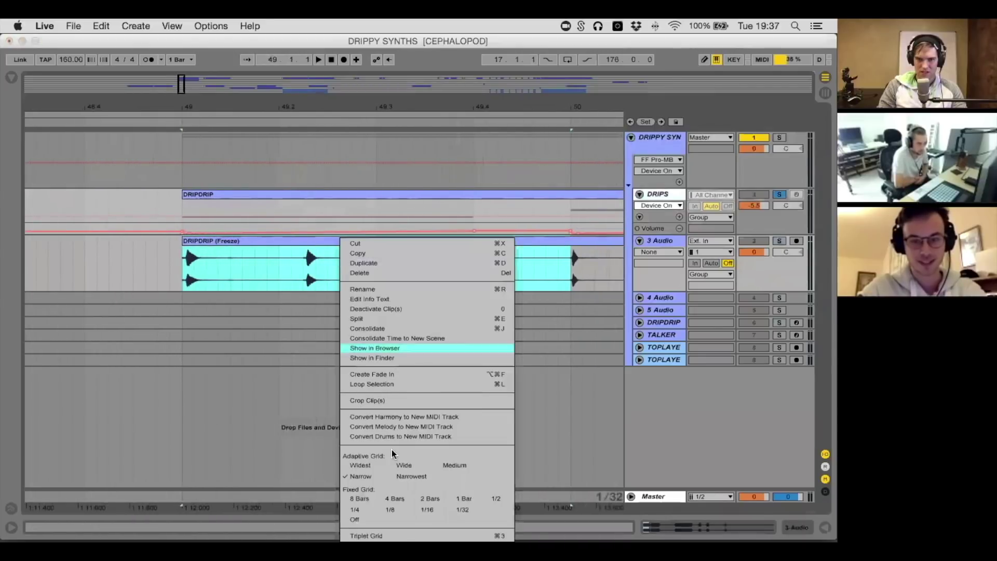
left_click(394, 529)
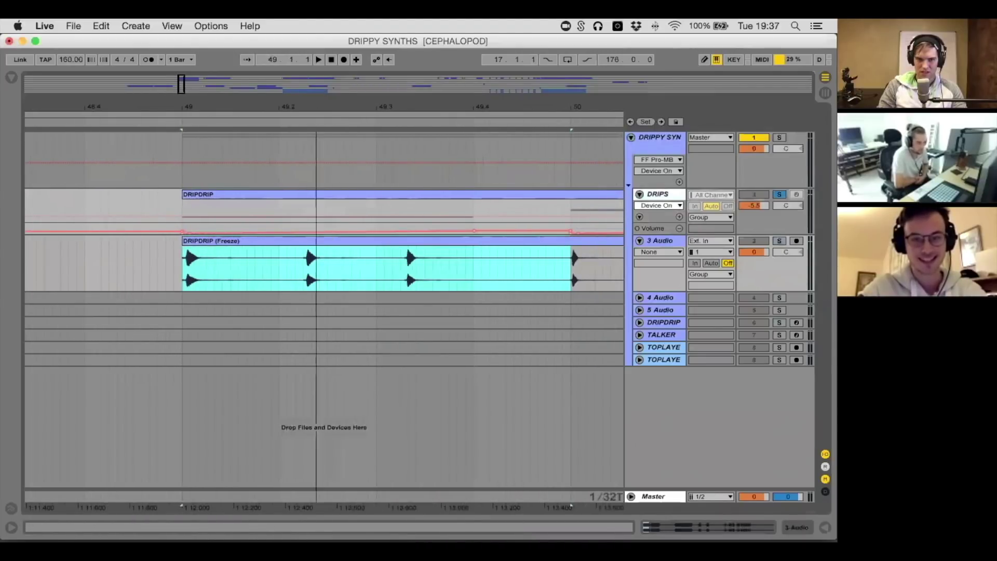
scroll(312, 292, "down", 3)
scroll(306, 278, "right", 5)
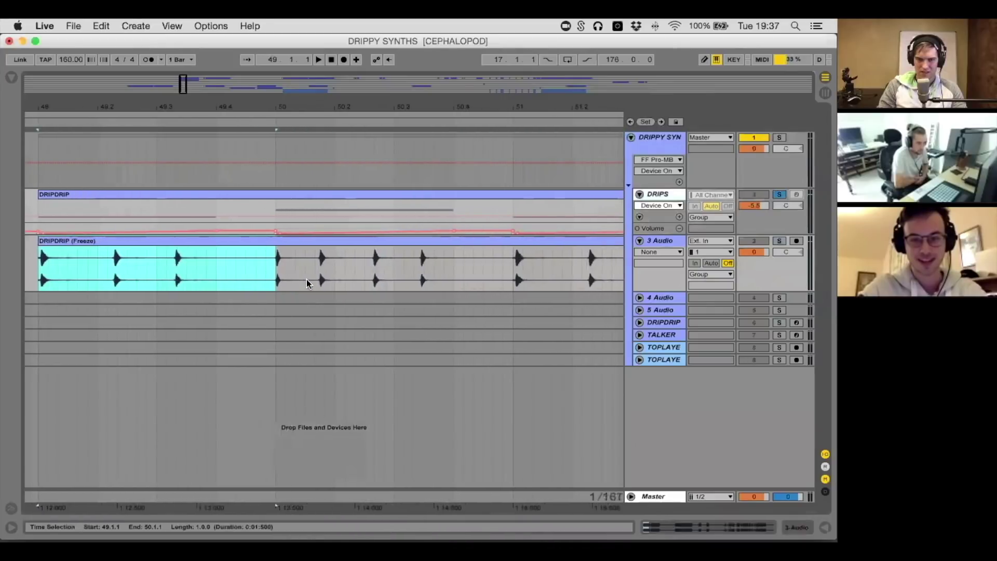
scroll(307, 278, "down", 10)
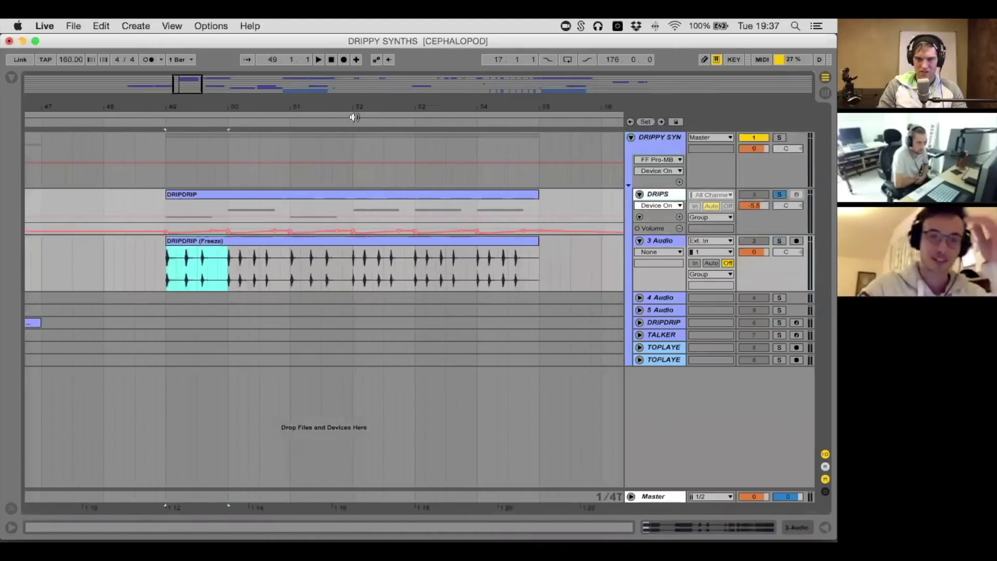
scroll(298, 179, "left", 4)
Unfreeze the DRIPS track
left_click(290, 199)
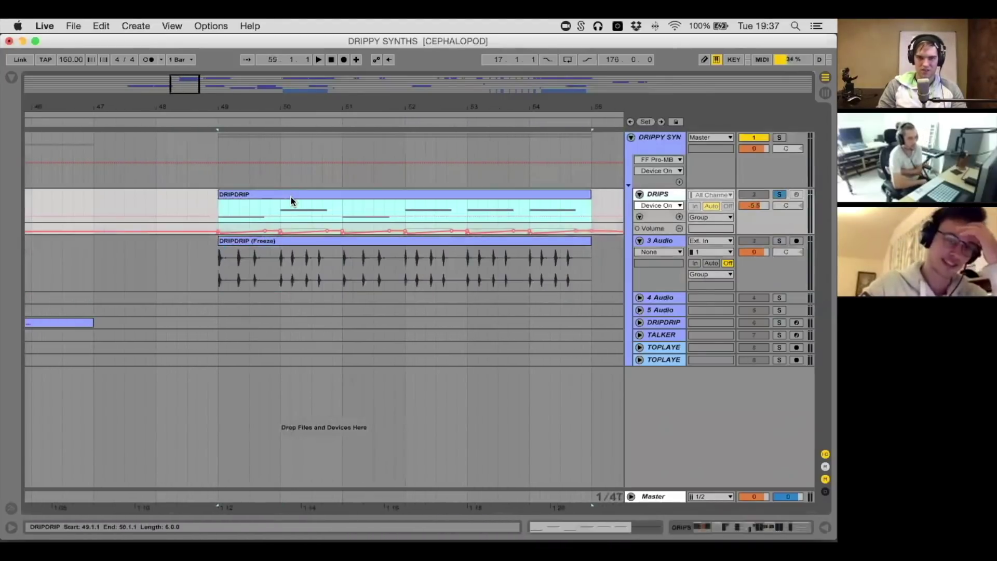
double_click(652, 201)
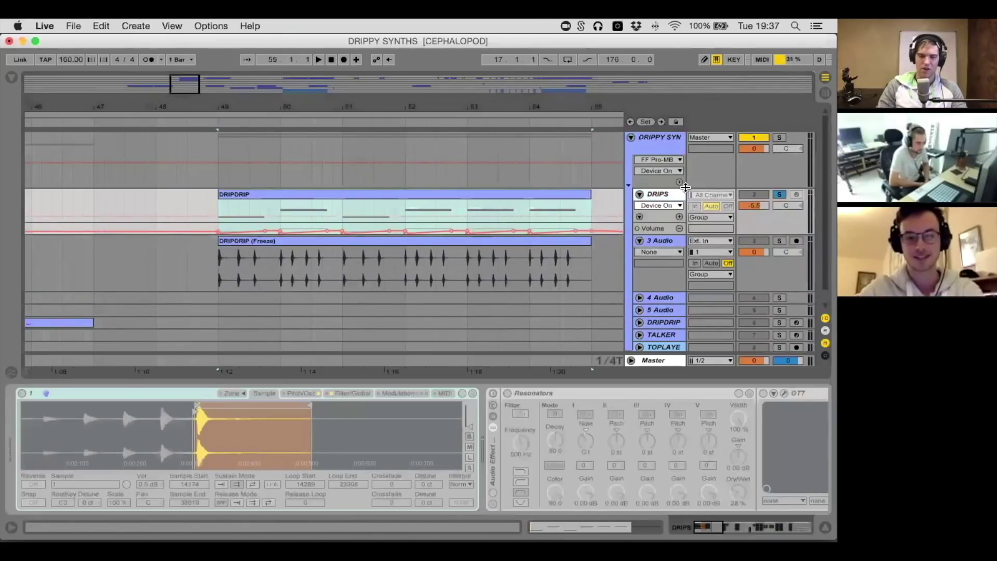
right_click(658, 194)
left_click(701, 272)
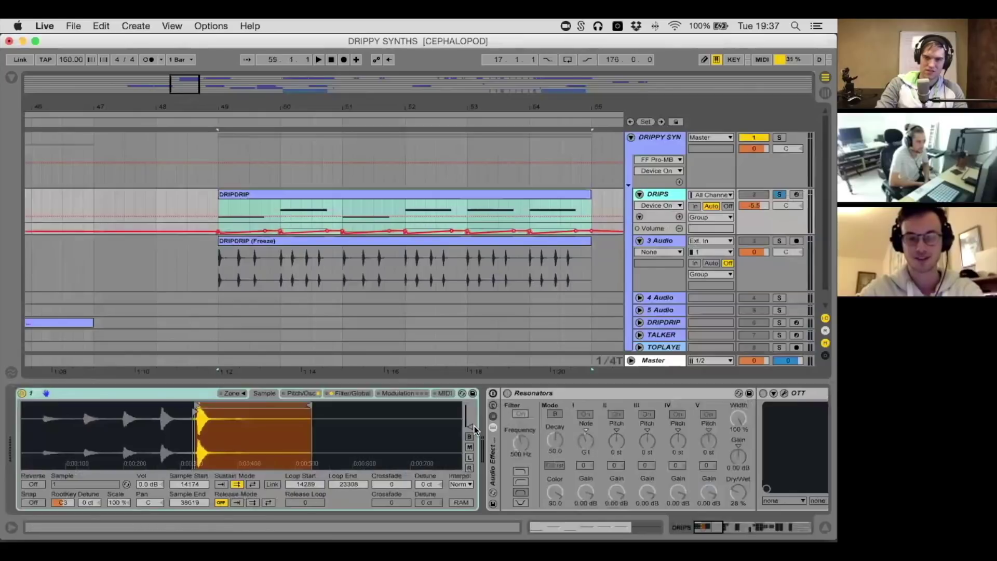
Turn the audio effect rack on the DRIPS track back on and deactivate the 3 Audio track
left_click(492, 394)
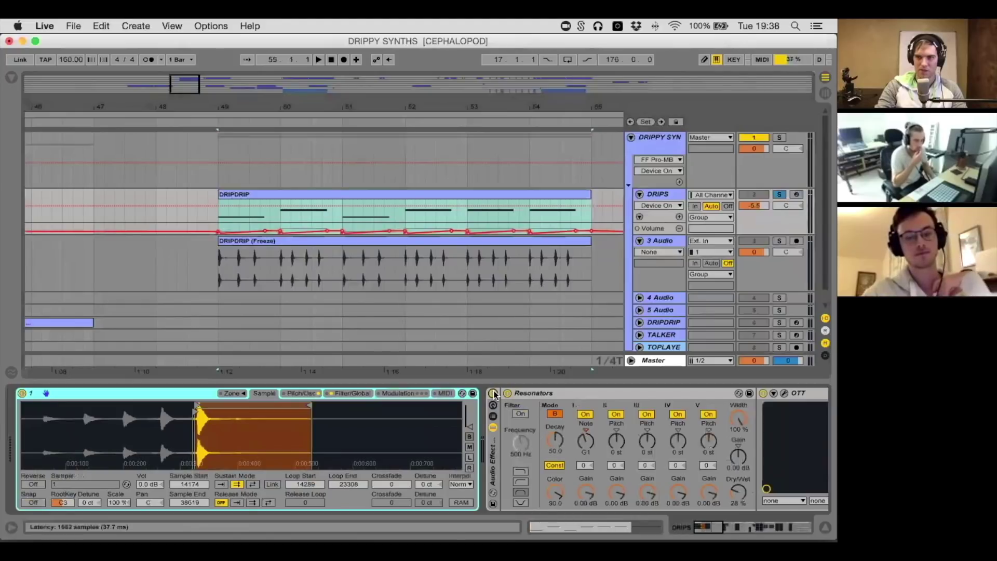
left_click(753, 242)
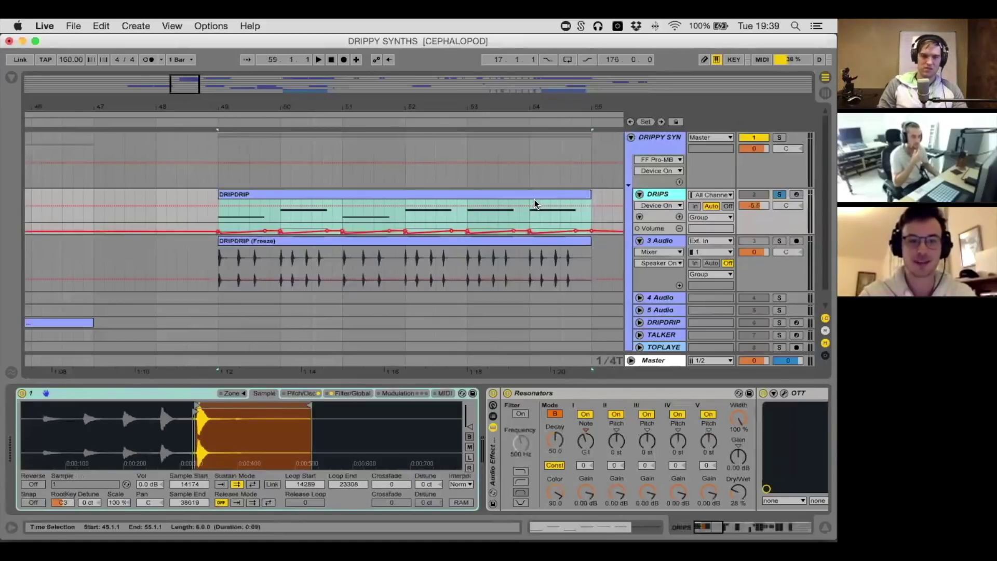
Play the DRIPDRIP clip with its effects from bar 49, then from the notes at bars 50 and 53
key("space")
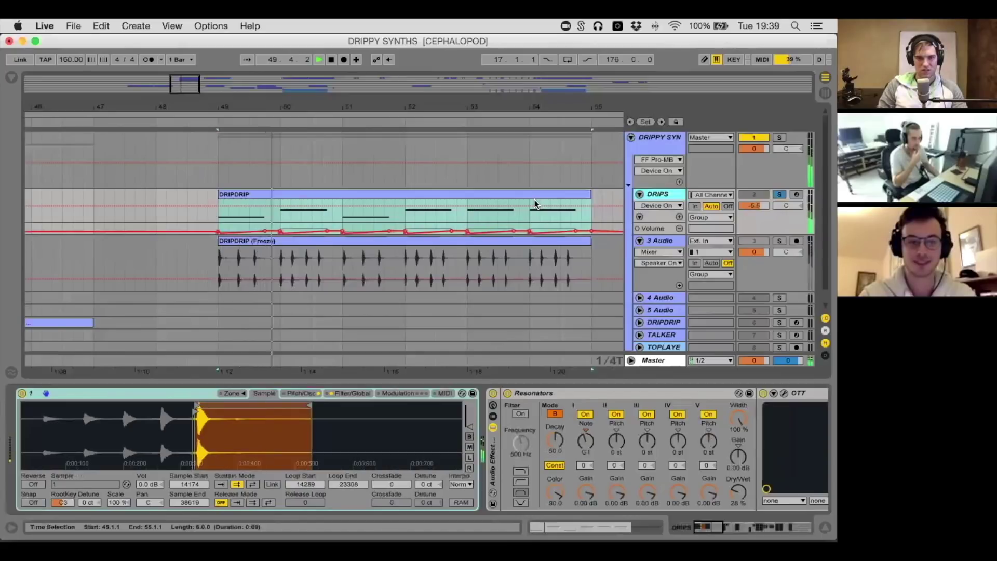
key("space")
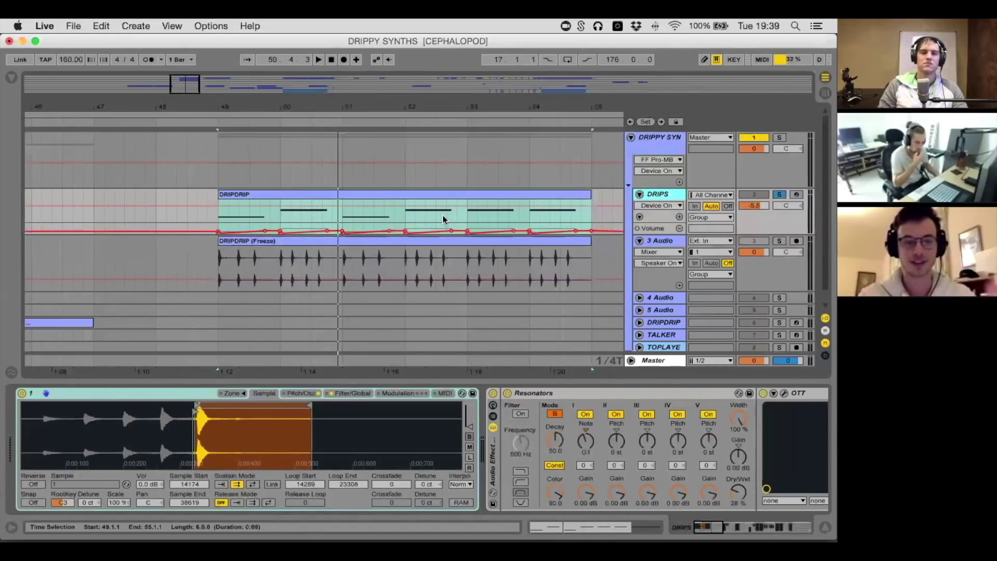
key("space")
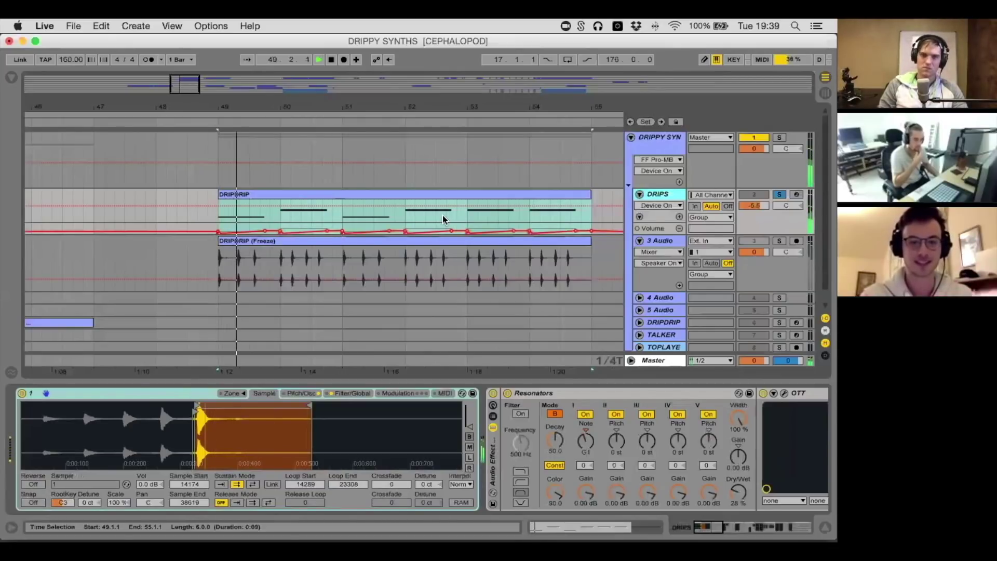
left_click(278, 210)
key("space")
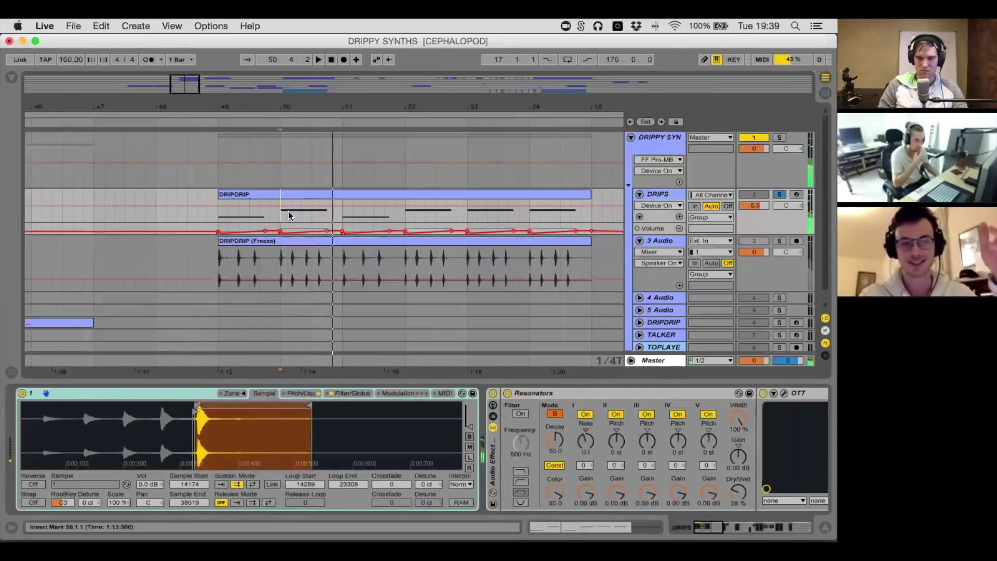
left_click(468, 217)
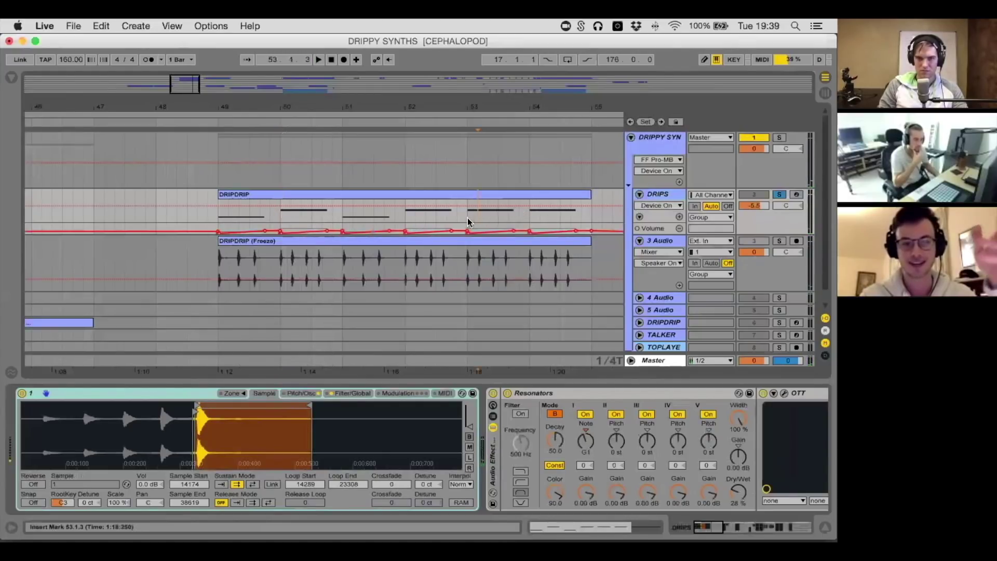
key("space")
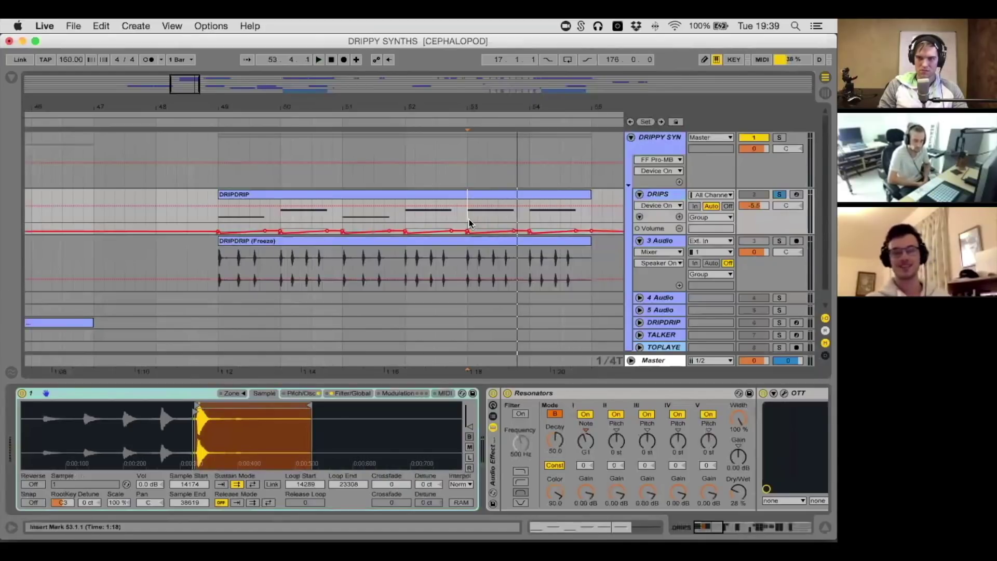
View the DRIPS effects from Resonators to Phaser while playing the DRIPDRIP clip from bar 49, and stop playback
left_click_drag(491, 444, 217, 444)
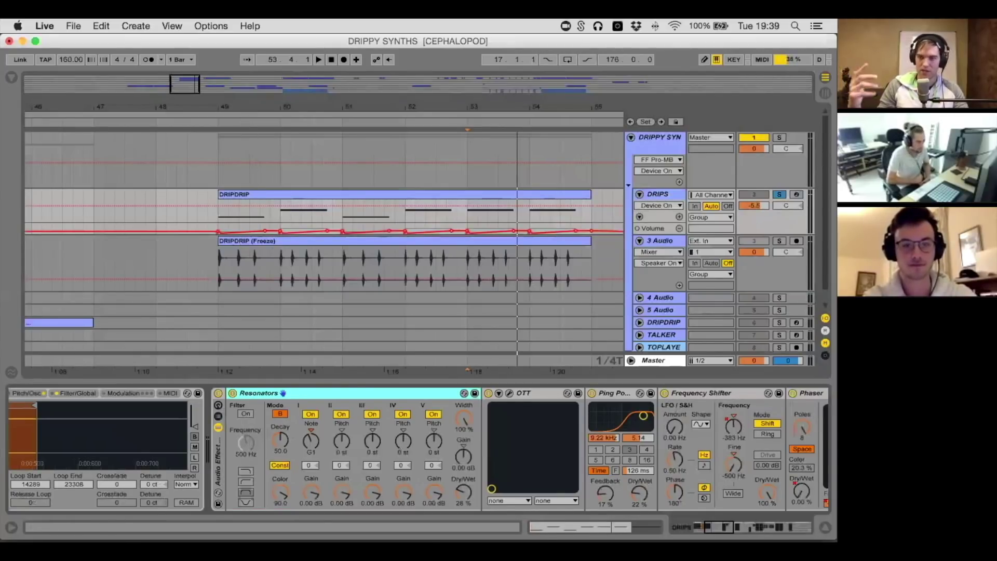
left_click_drag(246, 110, 246, 105)
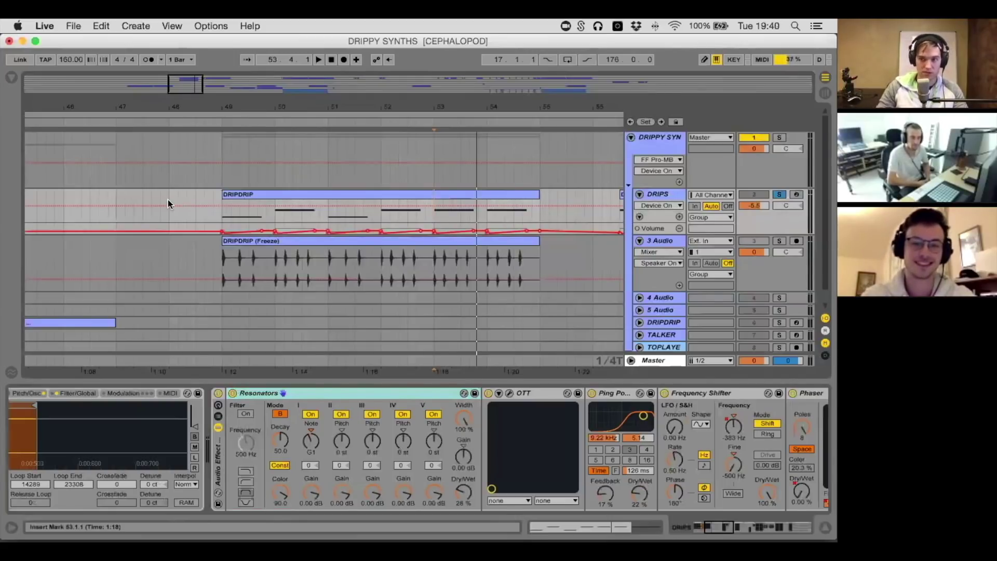
left_click(224, 195)
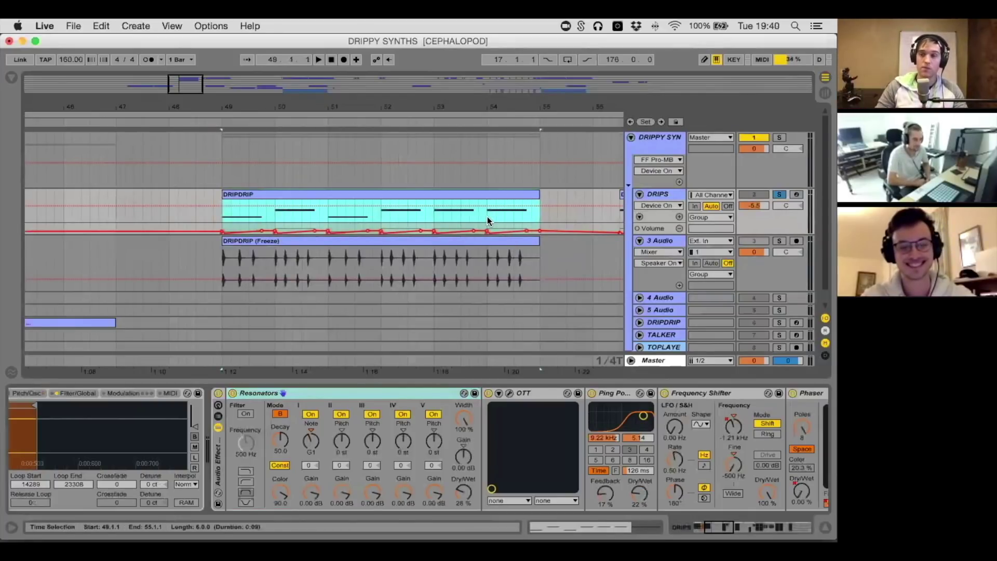
key("space")
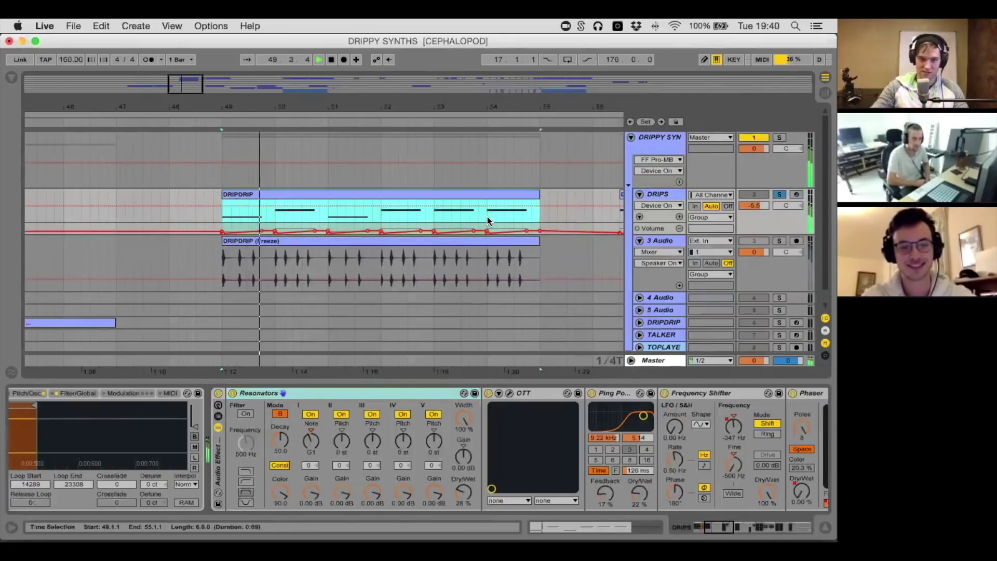
key("space")
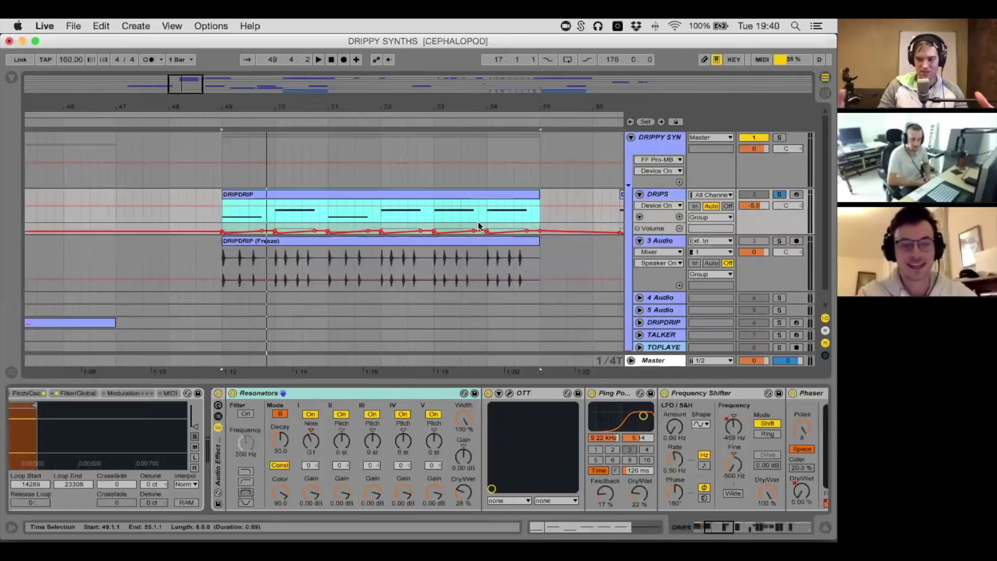
left_click(434, 220)
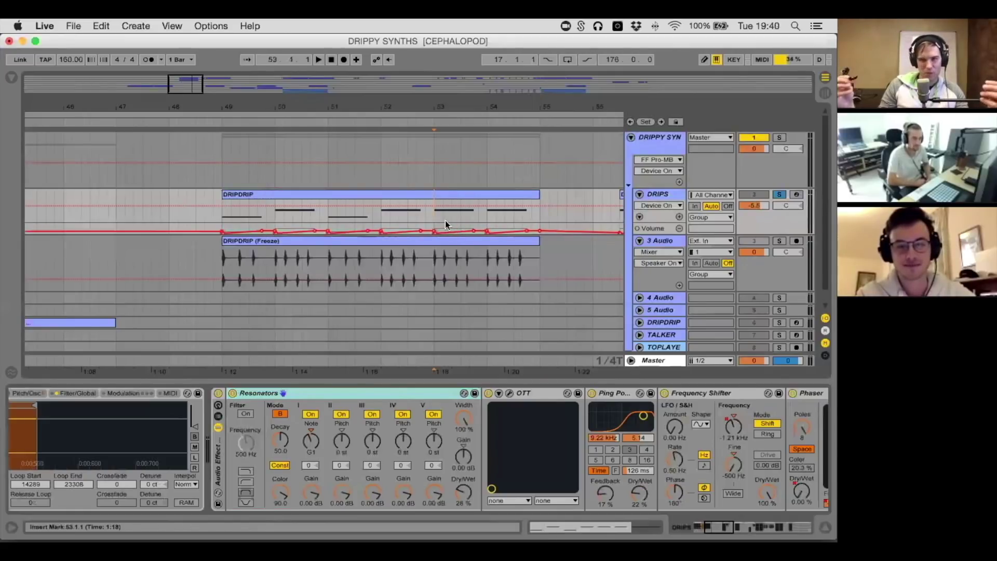
left_click_drag(444, 224, 553, 243)
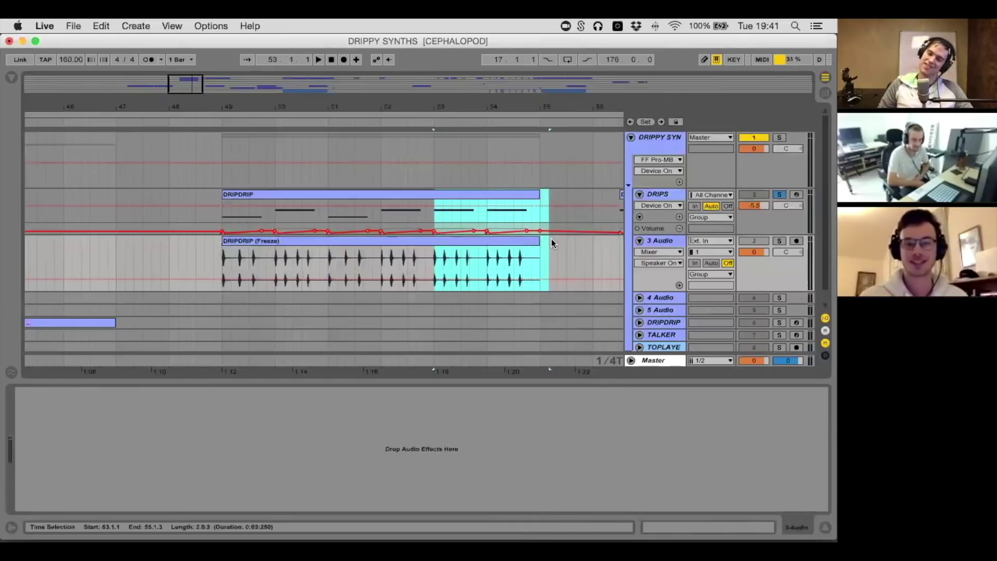
left_click(534, 213)
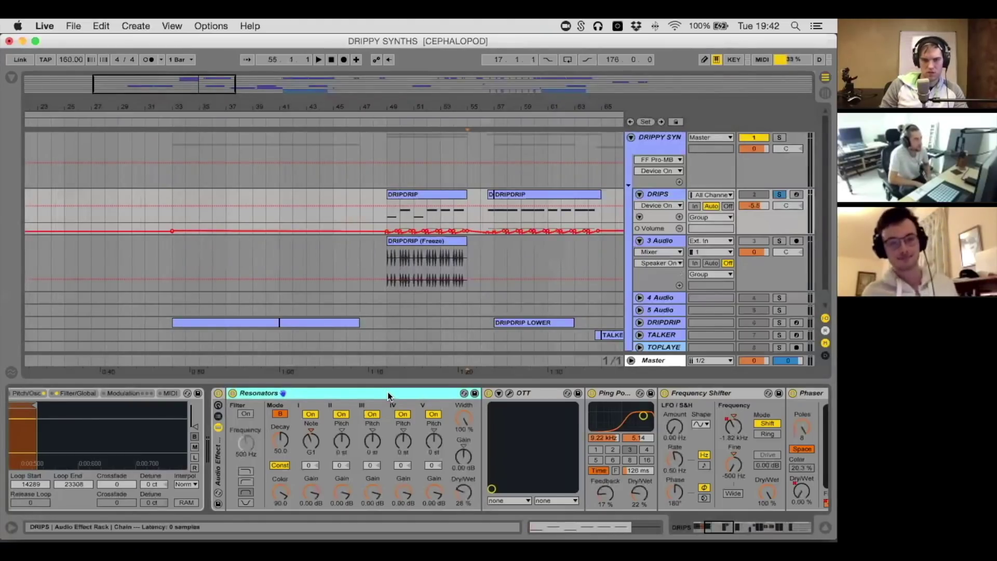
Look through the DRIPS effects chain from Resonators to the iZotope Ozone 7 Exciter and return to Resonators
scroll(388, 391, "right", 3)
scroll(387, 391, "right", 1)
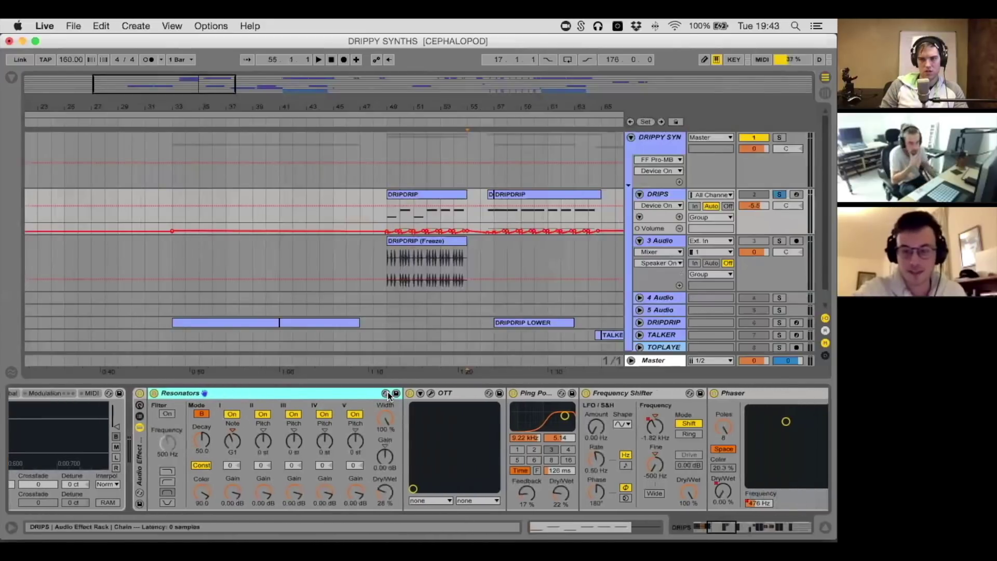
scroll(369, 395, "right", 3)
scroll(369, 396, "right", 10)
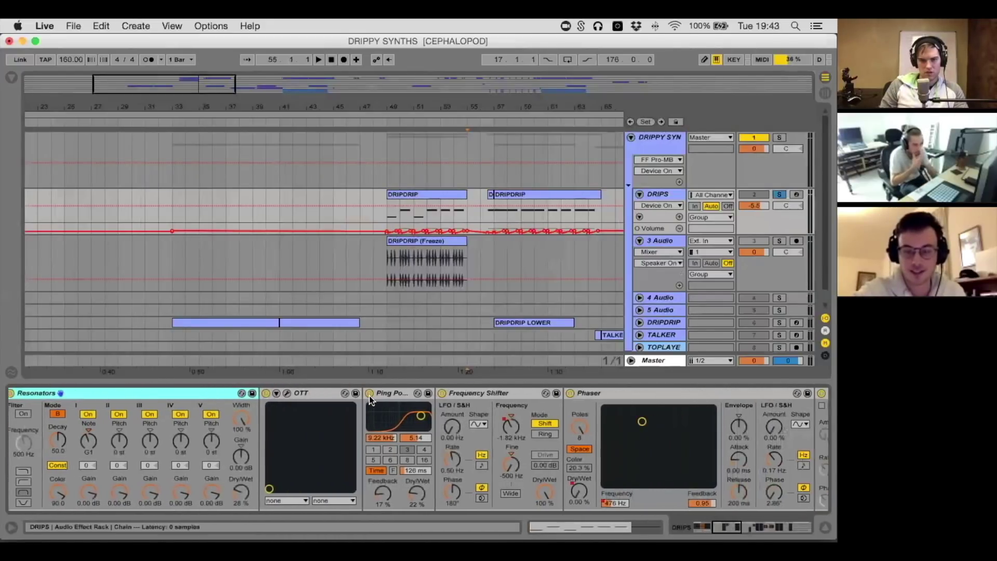
scroll(369, 395, "right", 15)
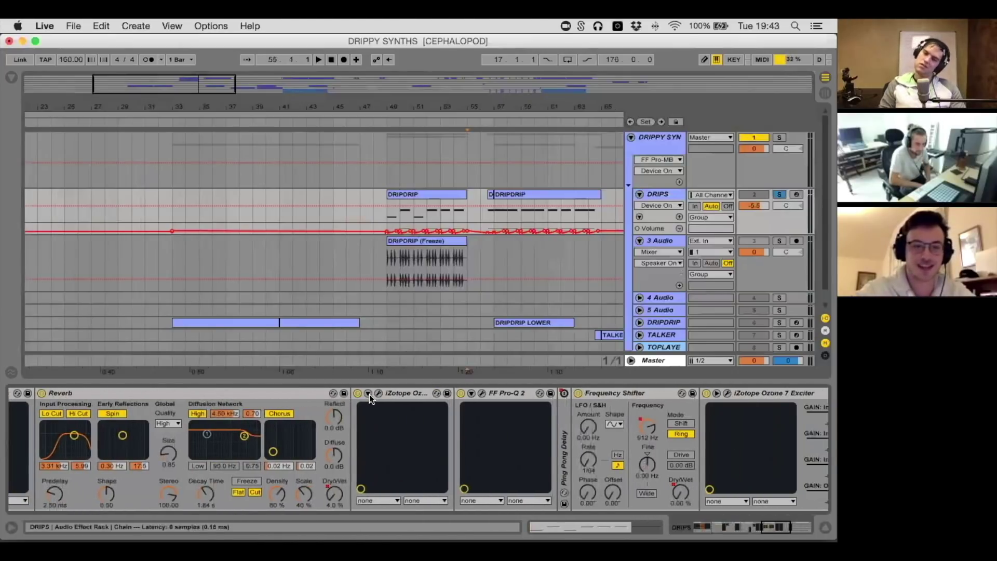
scroll(369, 394, "right", 15)
scroll(369, 394, "left", 20)
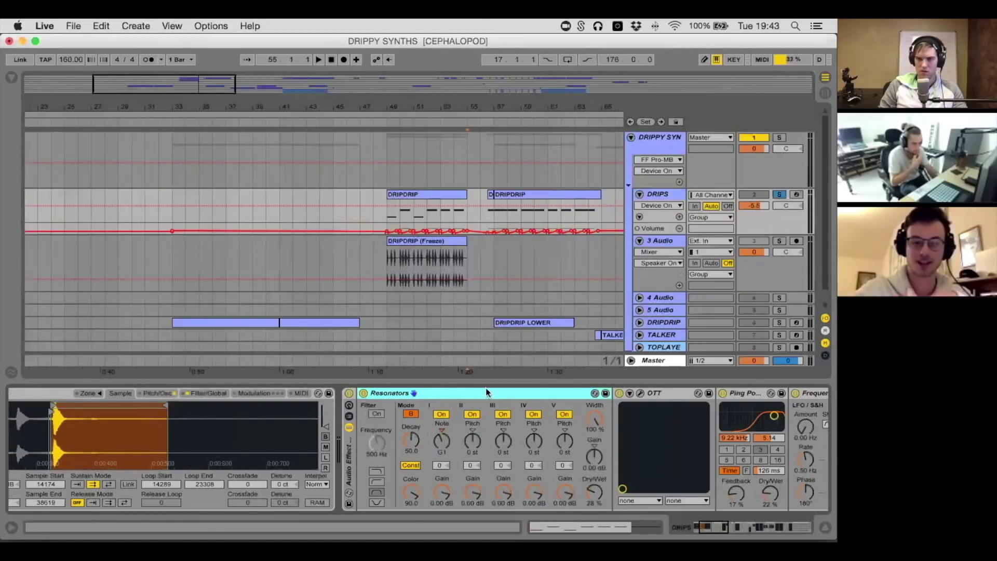
Group the DRIPS effects from OTT onward into a nested rack, switch that rack off, and select the DRIPDRIP clip at bar 49
key("super+z")
left_click(369, 156)
left_click(410, 206)
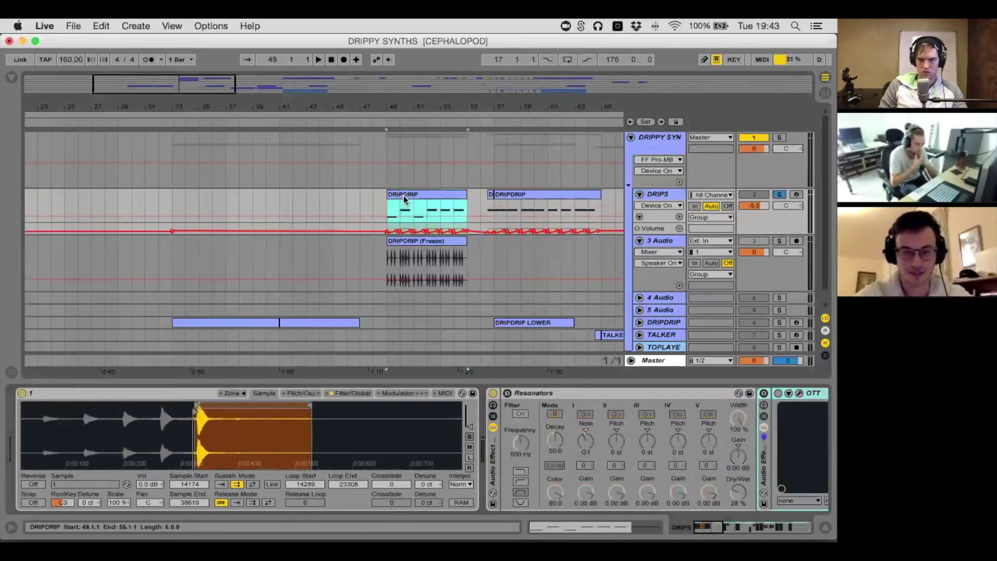
Play the DRIPDRIP clip from bar 49 and switch Resonators on during playback
key("space")
left_click(507, 393)
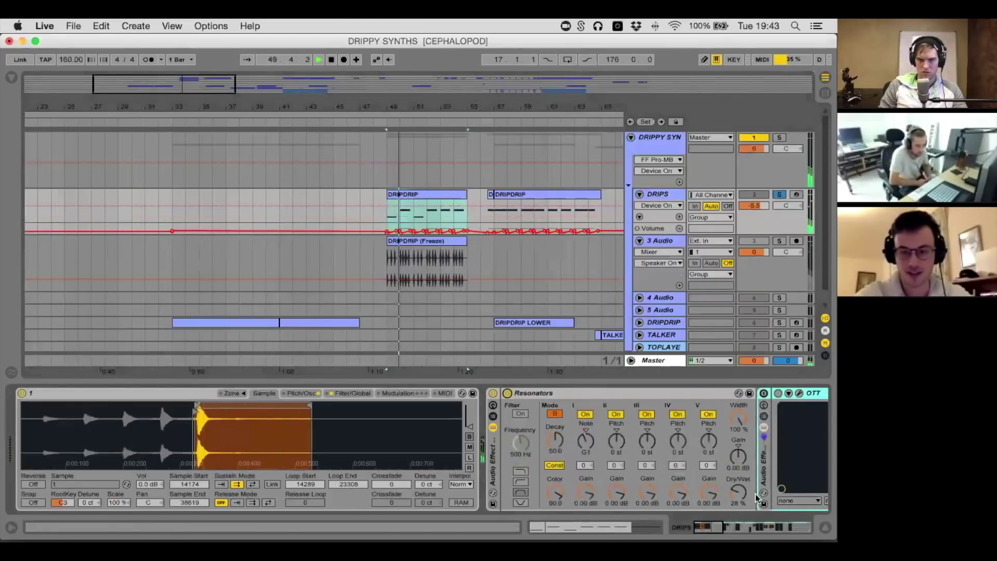
key("space")
key("space")
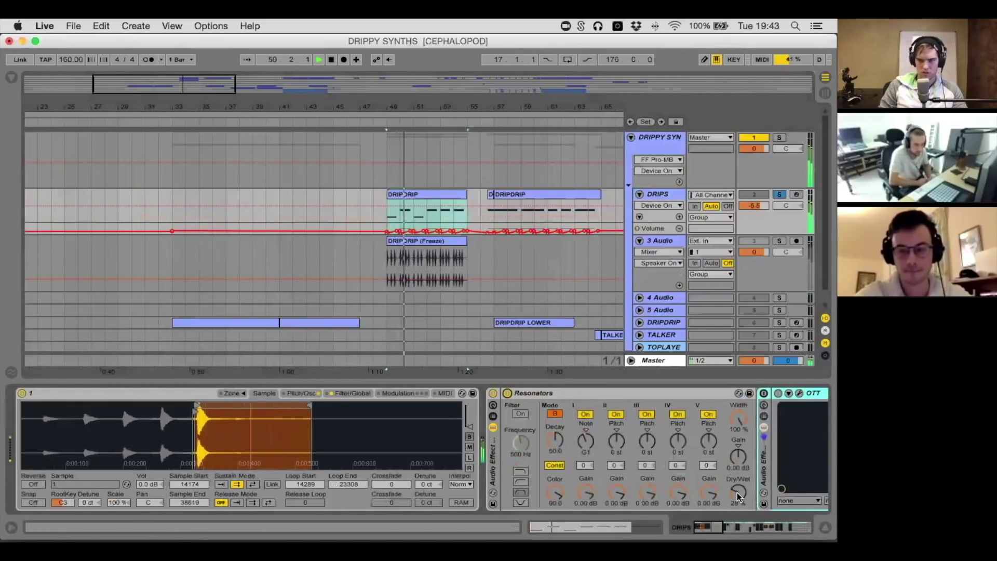
Try Resonators at 100% Dry/Wet while playing the clip, stop playback, and undo the Dry/Wet change
key("space")
key("space")
left_click_drag(739, 496, 738, 496)
key("space")
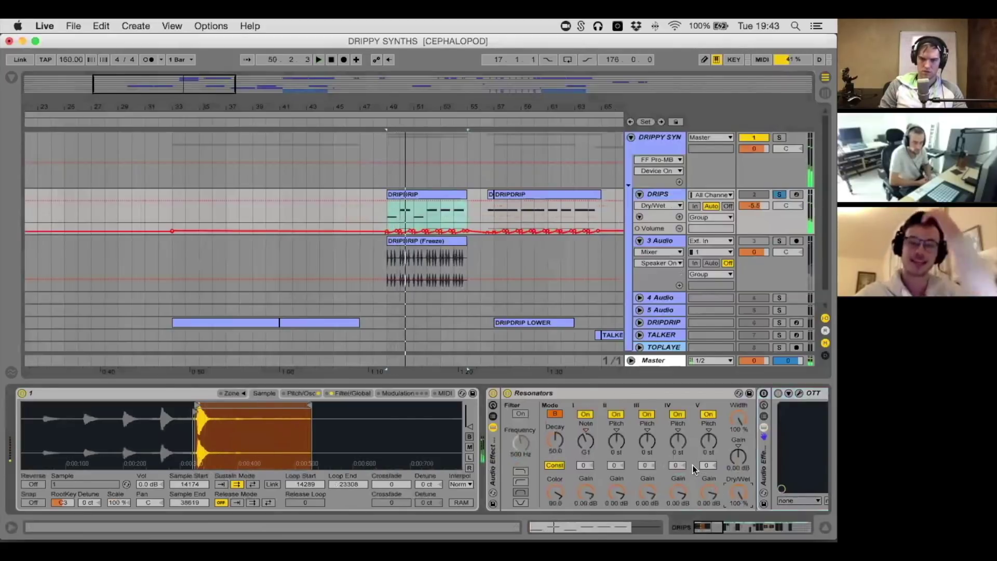
key("super+z")
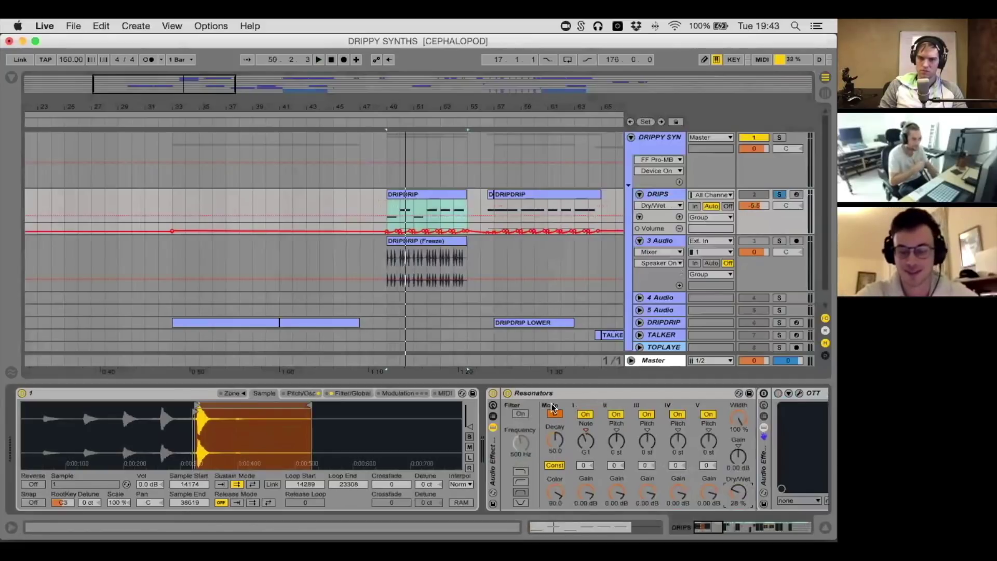
Select Resonators, fold the device while playing the DRIPDRIP clip from bar 49, stop playback, and unfold it
left_click(518, 396)
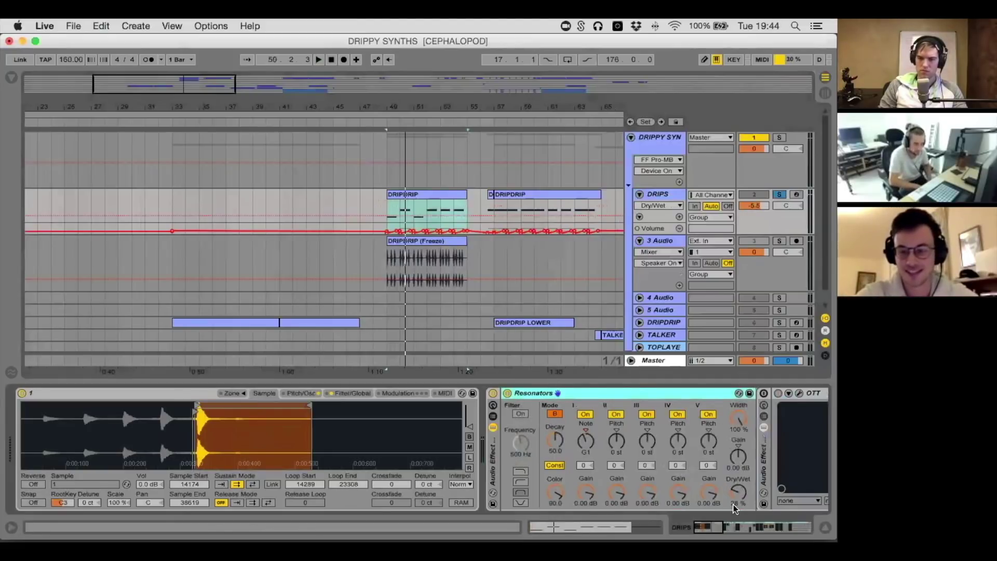
scroll(680, 410, "right", 10)
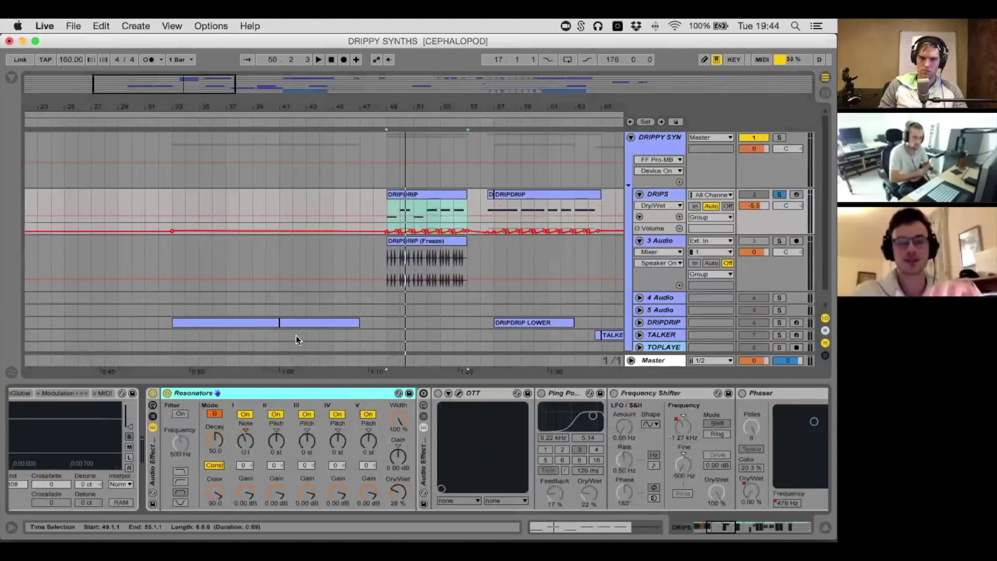
double_click(171, 393)
key("space")
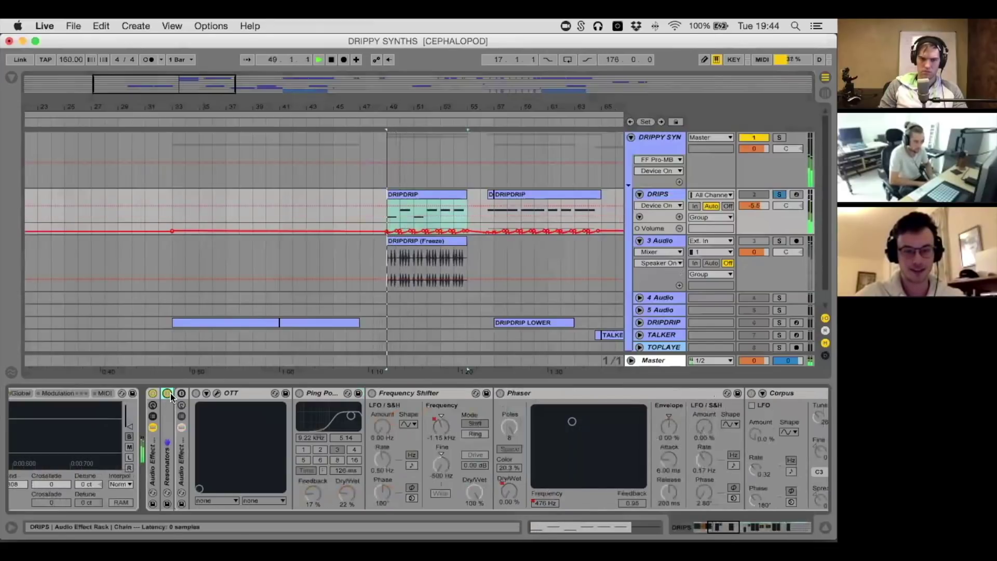
key("space")
double_click(170, 393)
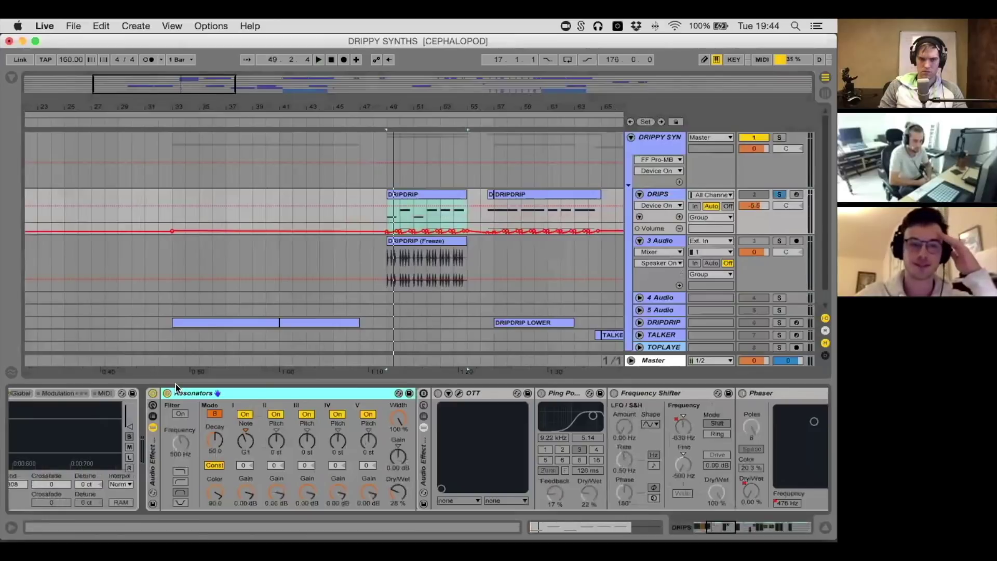
Turn the nested rack after Resonators back on and view the OTT plug-in window briefly
left_click(459, 393)
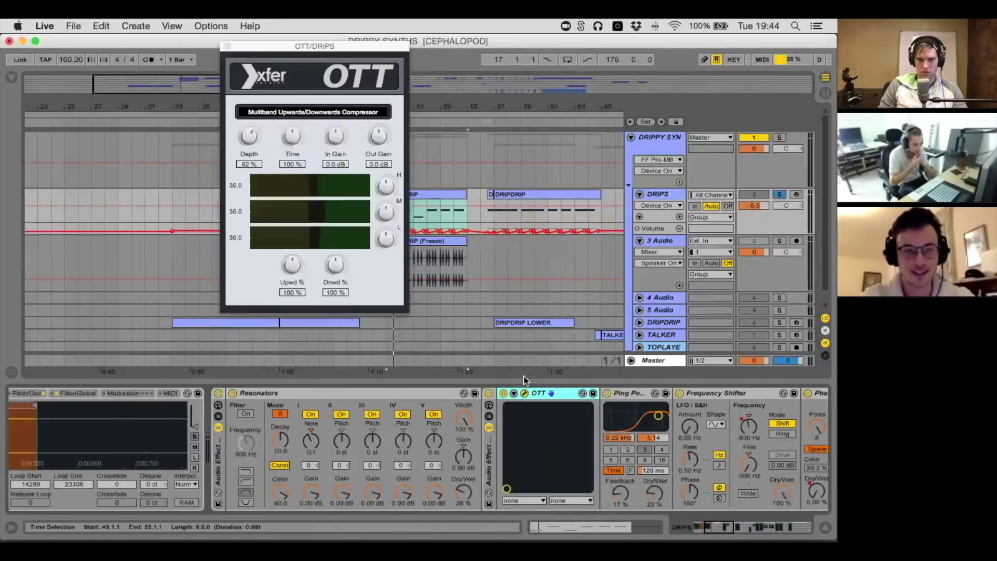
left_click(227, 46)
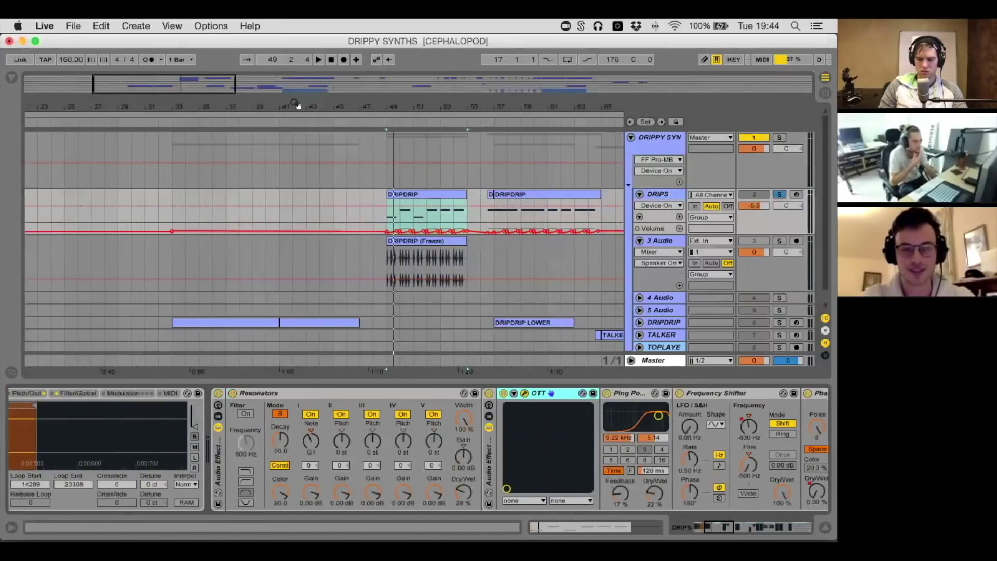
Select the nested rack holding OTT through the Ozone 7 Exciter and ungroup it on the DRIPS track
left_click(485, 448)
scroll(443, 412, "right", 5)
scroll(448, 413, "left", 5)
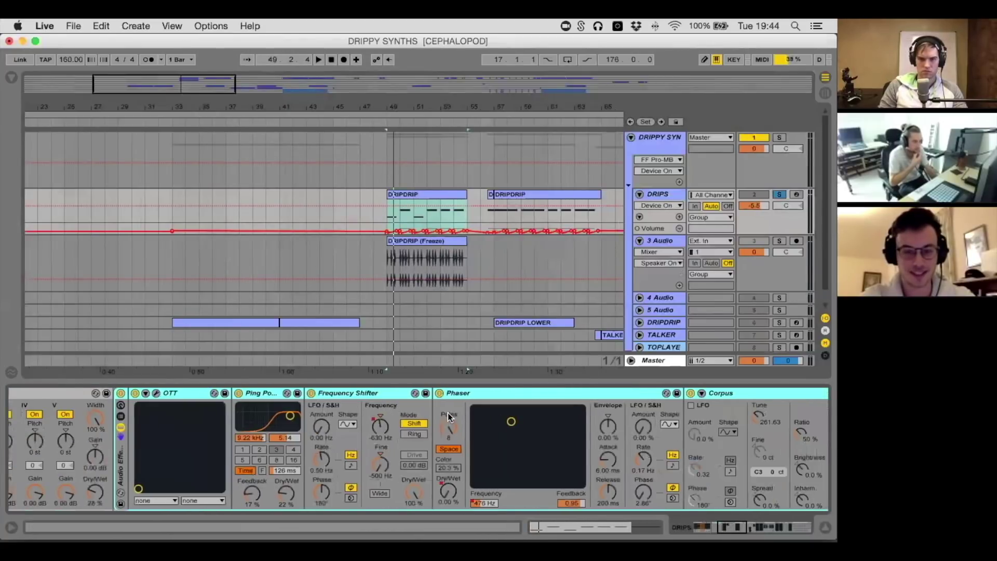
scroll(447, 412, "left", 4)
left_click(363, 451)
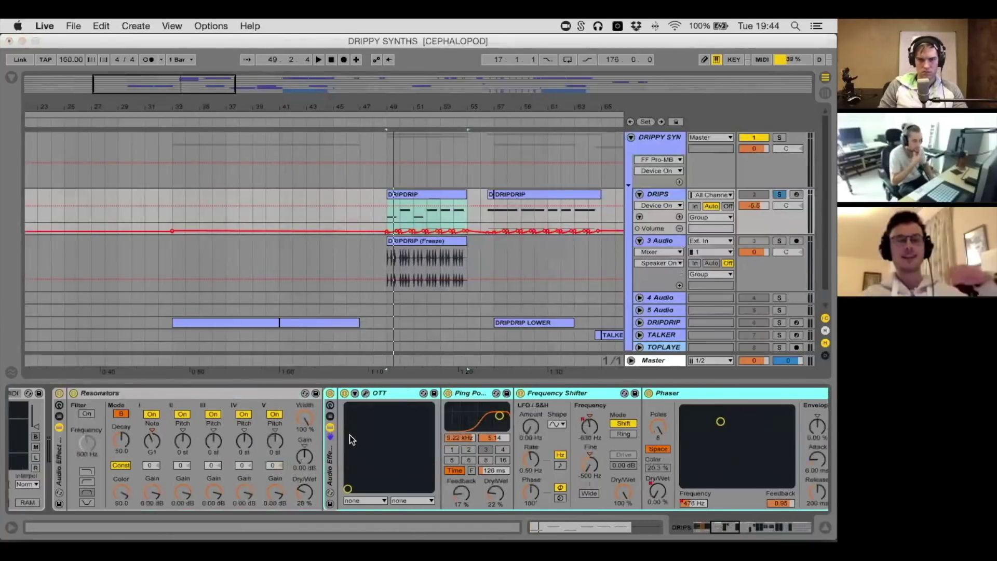
scroll(334, 392, "right", 20)
left_click(300, 391)
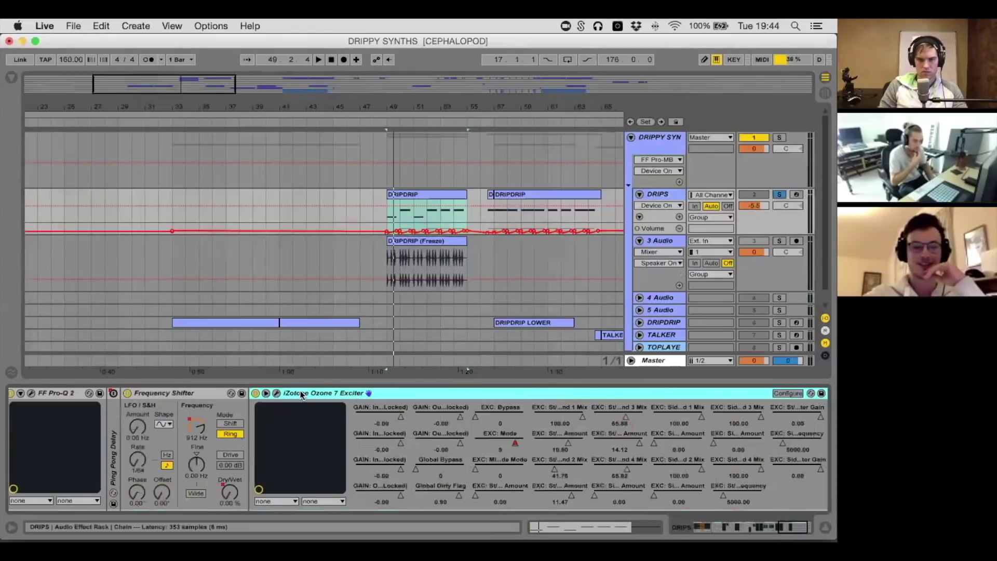
scroll(274, 399, "left", 8)
scroll(277, 397, "left", 15)
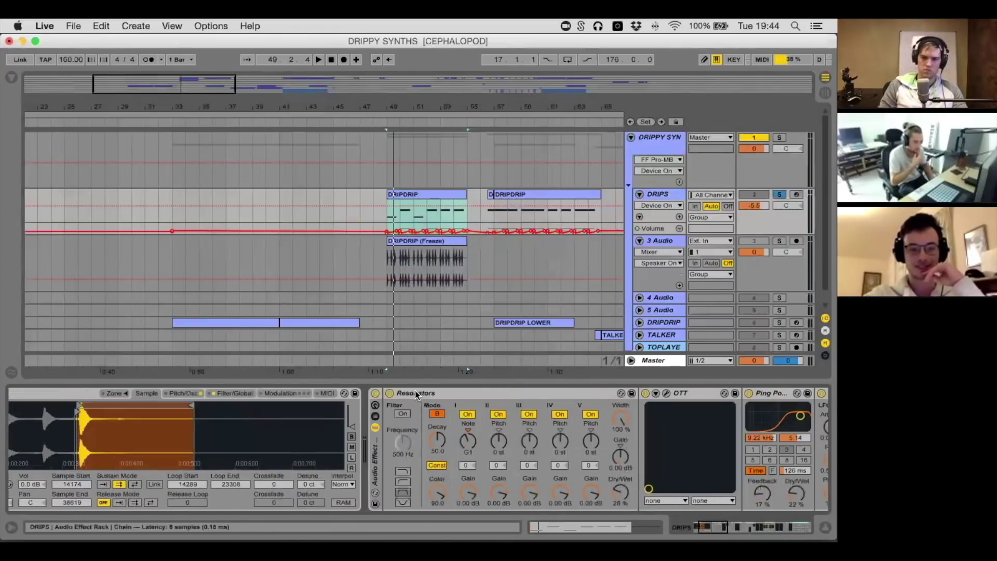
Open the OTT plug-in window, play the DRIPDRIP clip from bar 49 while watching its meters, and stop playback
left_click(497, 394)
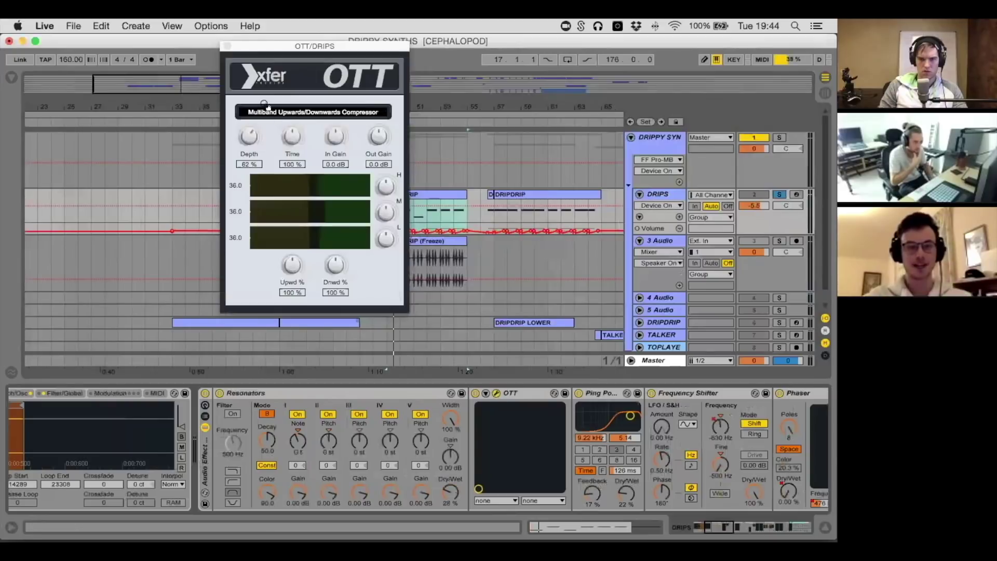
key("space")
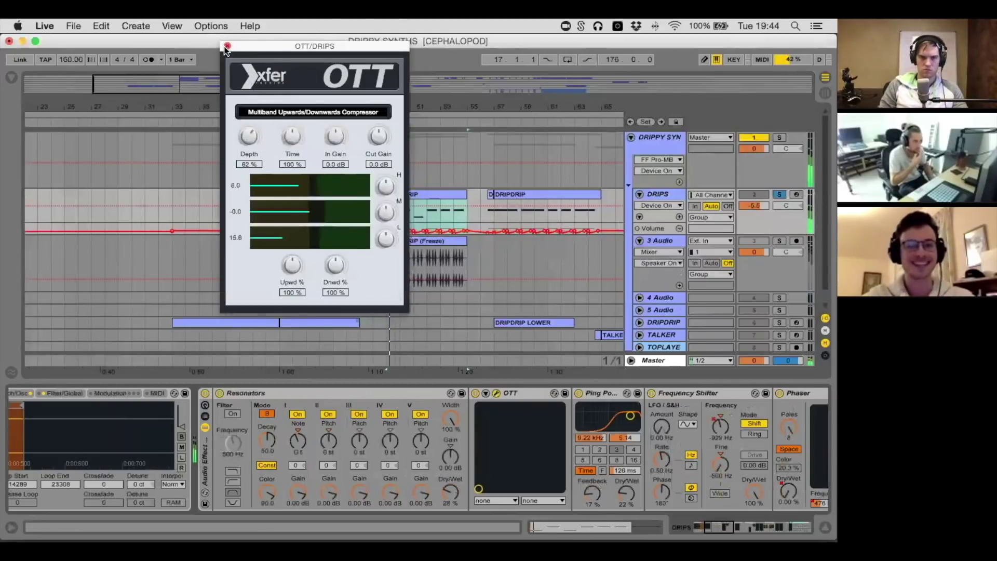
key("space")
Switch off every DRIPS effect after OTT, from Ping Pong Delay to the Ozone 7 Exciter, and close the OTT window
left_click(579, 393)
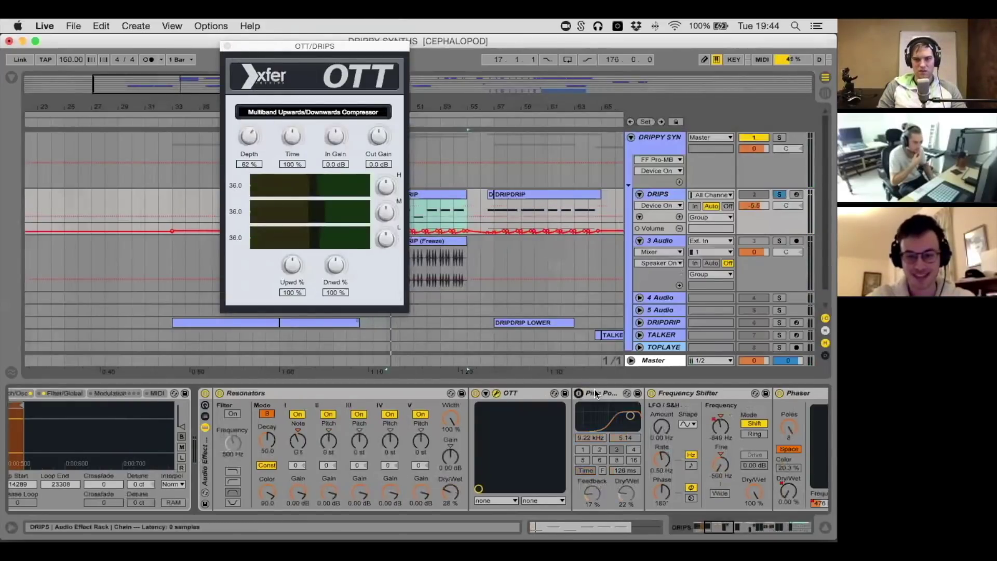
left_click(650, 393)
left_click(230, 50)
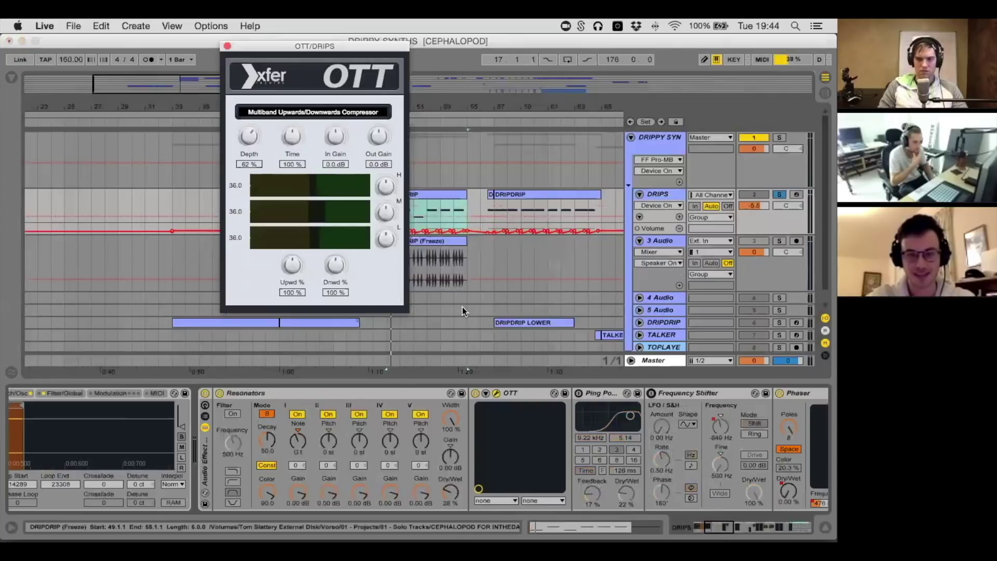
left_click(227, 47)
scroll(624, 468, "right", 3)
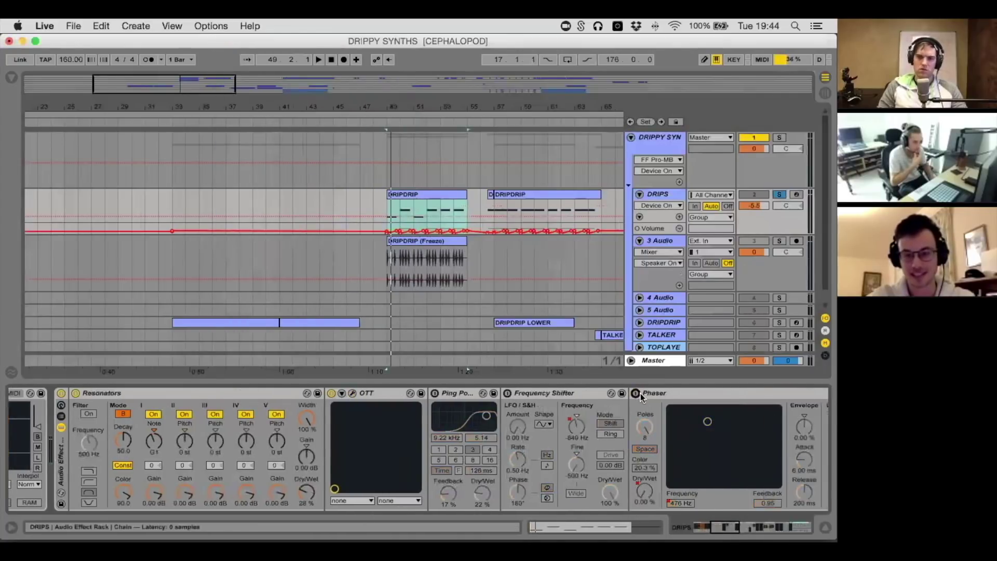
scroll(638, 394, "right", 10)
scroll(638, 393, "right", 10)
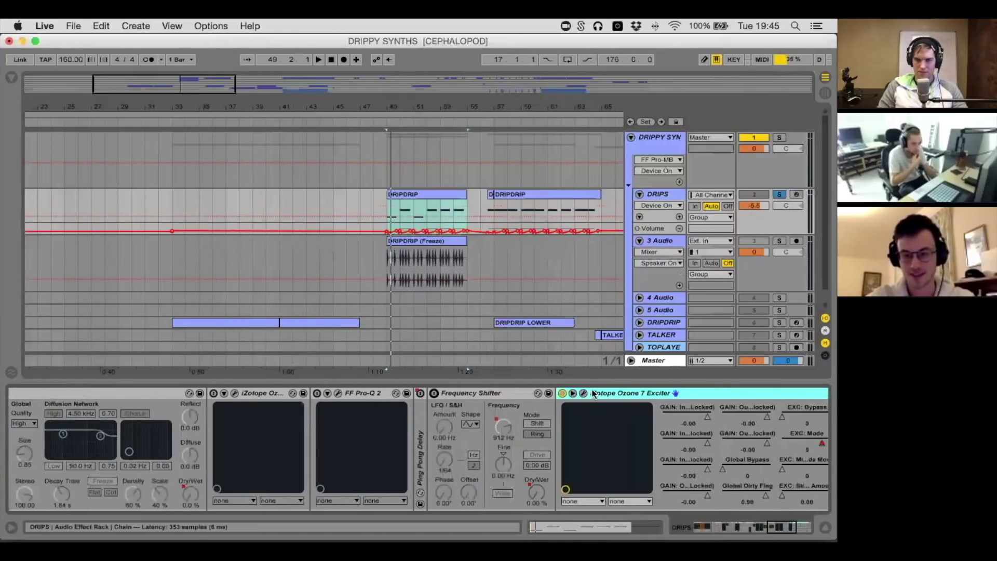
scroll(556, 393, "left", 10)
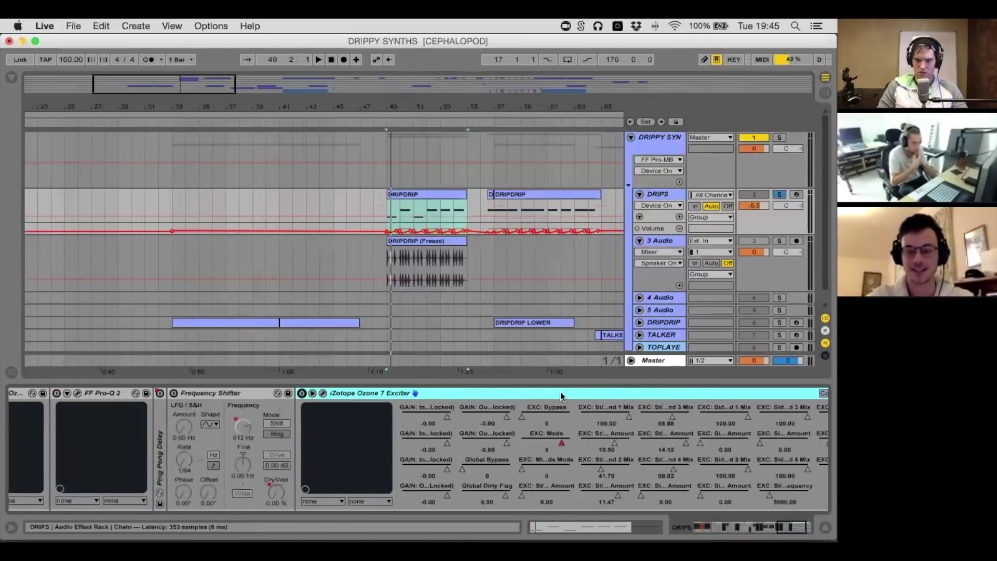
scroll(562, 392, "left", 10)
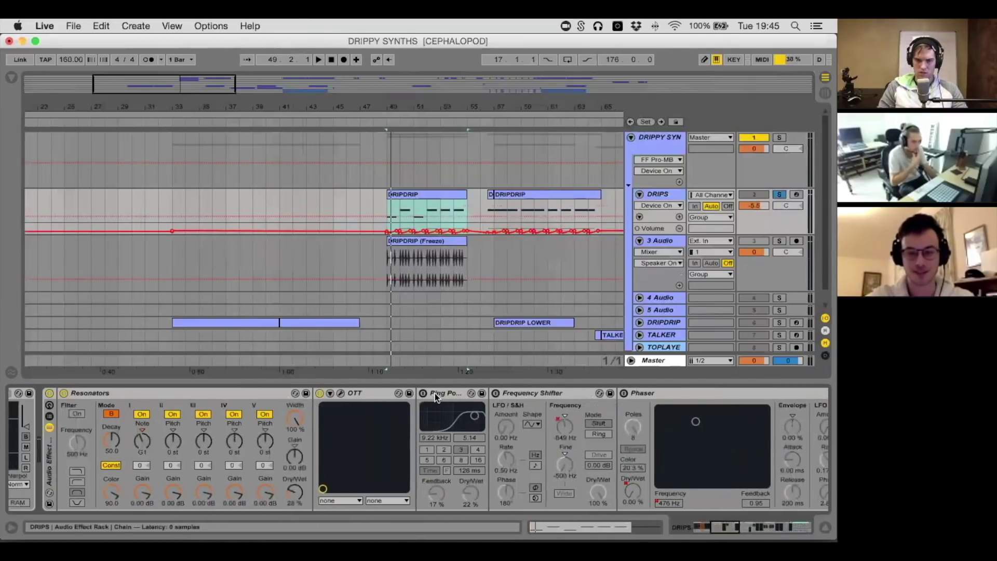
Turn the Ping Pong Delay after OTT back on and play the DRIPDRIP clip from bar 49
left_click(423, 393)
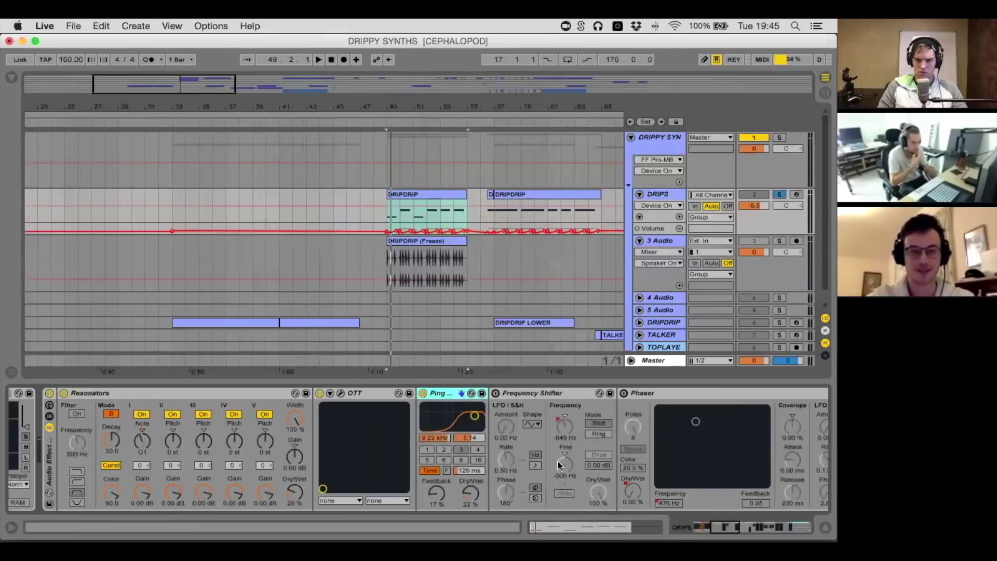
key("space")
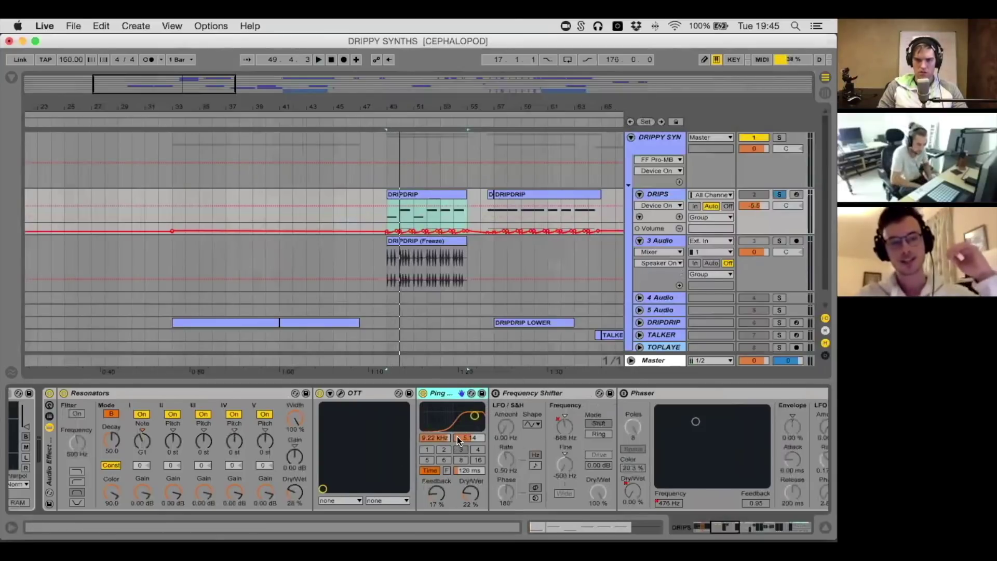
Turn on the Frequency Shifter after the Ping Pong Delay and compare the DRIPDRIP clip from bar 49 with it bypassed and active
left_click(495, 393)
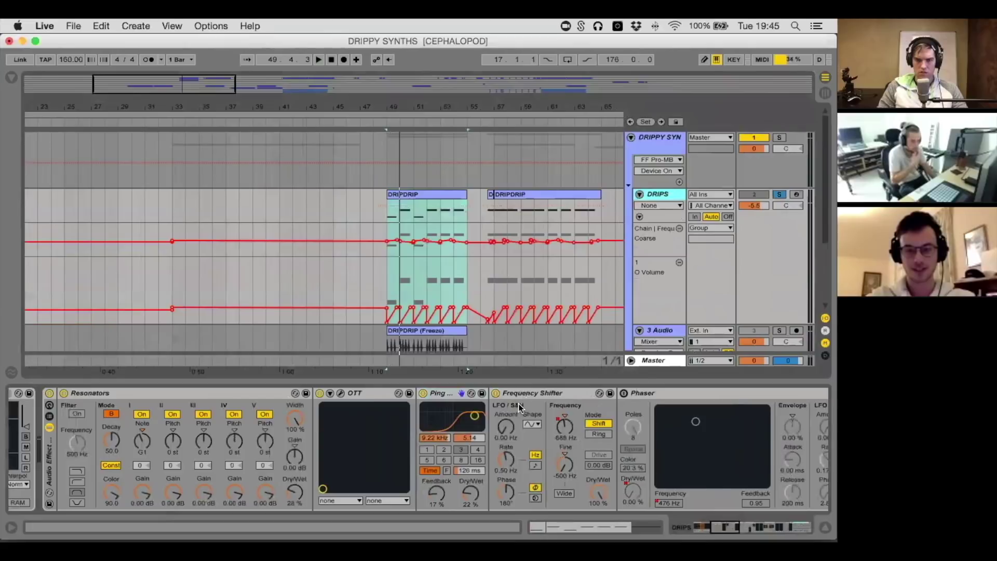
key("space")
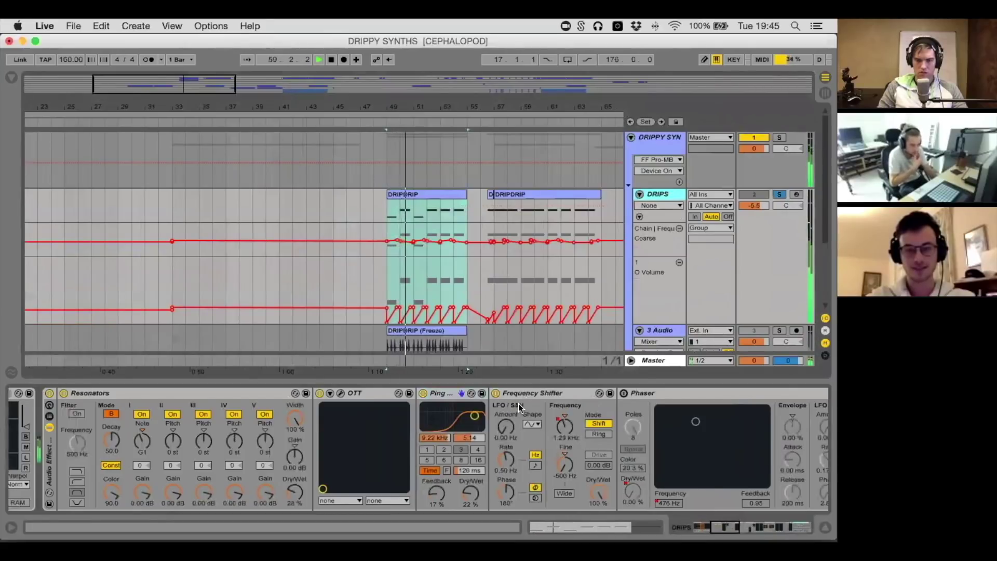
left_click(495, 394)
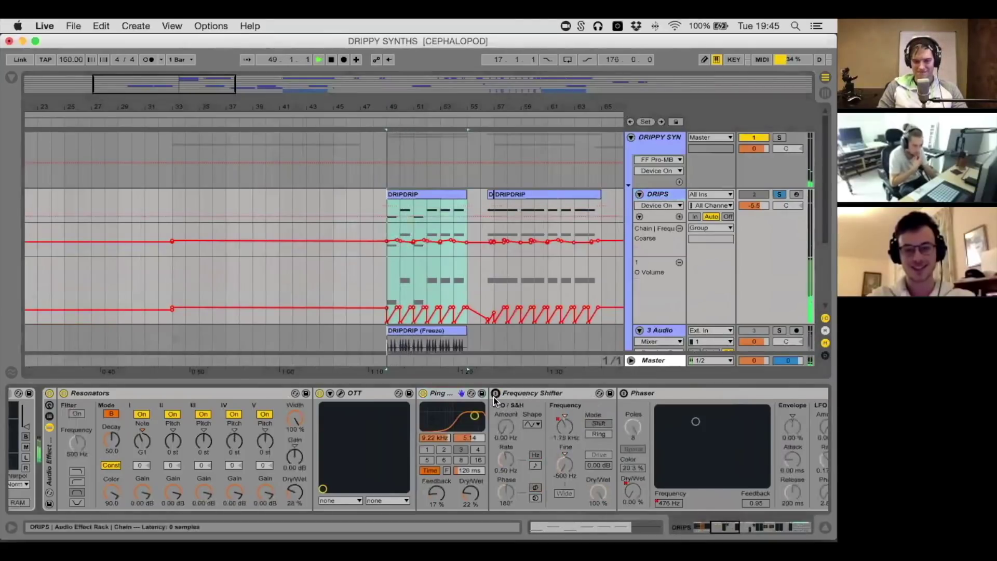
key("space")
left_click(495, 394)
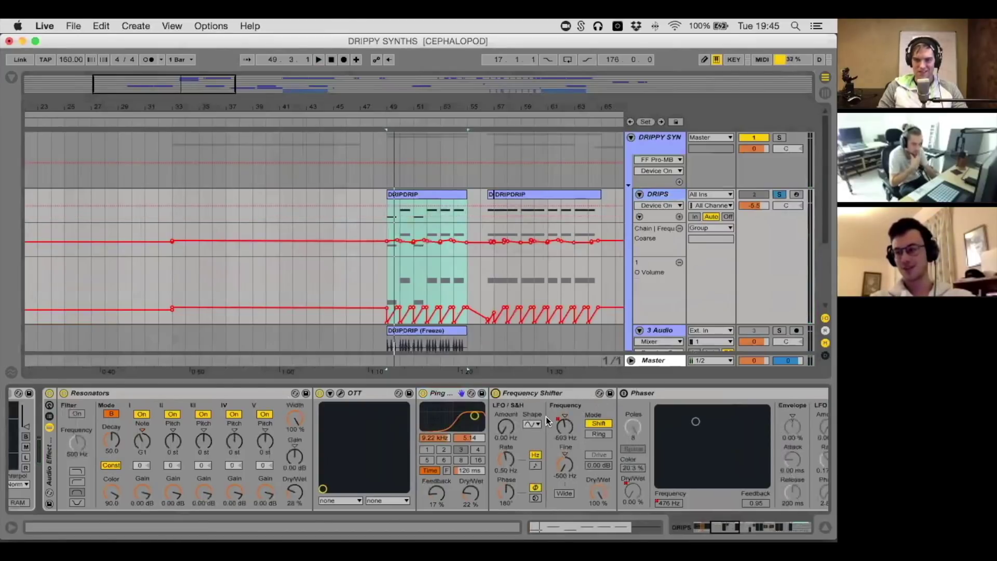
key("space")
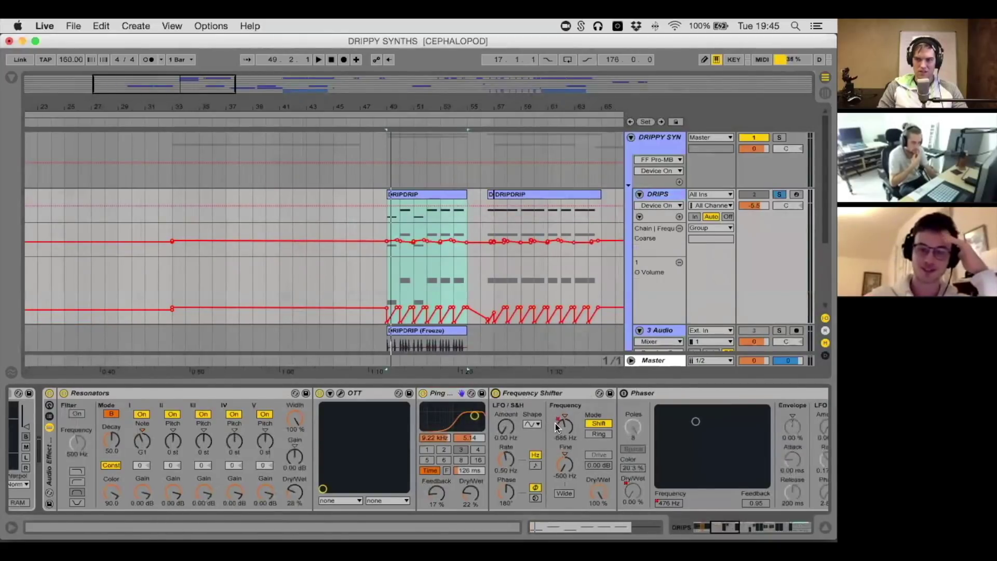
Try lowering the Frequency Shifter's Coarse frequency while the DRIPDRIP clip plays, stop playback, and re-enable the overridden automation
left_click_drag(559, 426, 560, 520)
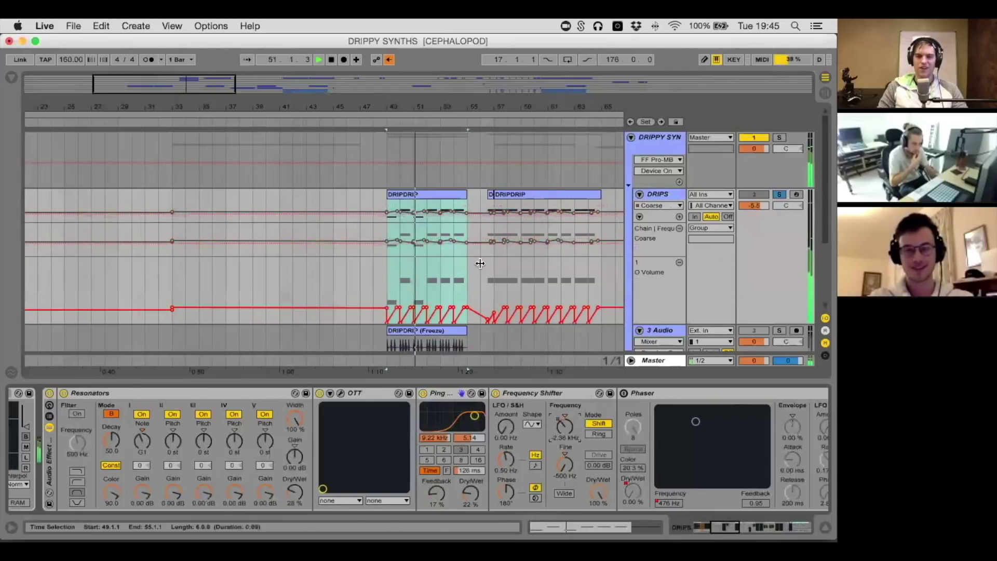
key("space")
left_click(390, 60)
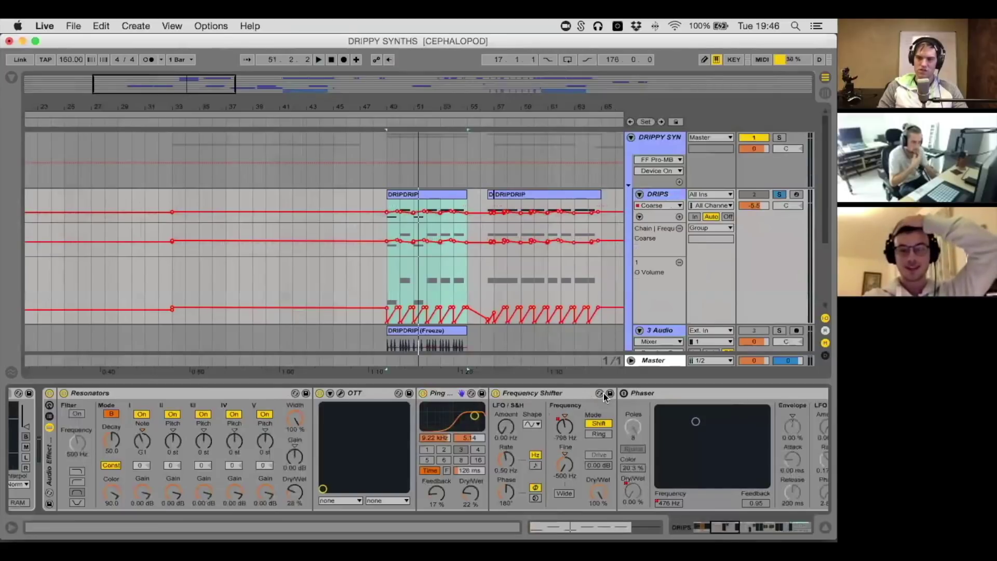
Turn on the Phaser after the Frequency Shifter and play the DRIPDRIP clip from bar 49 through it
left_click(560, 393)
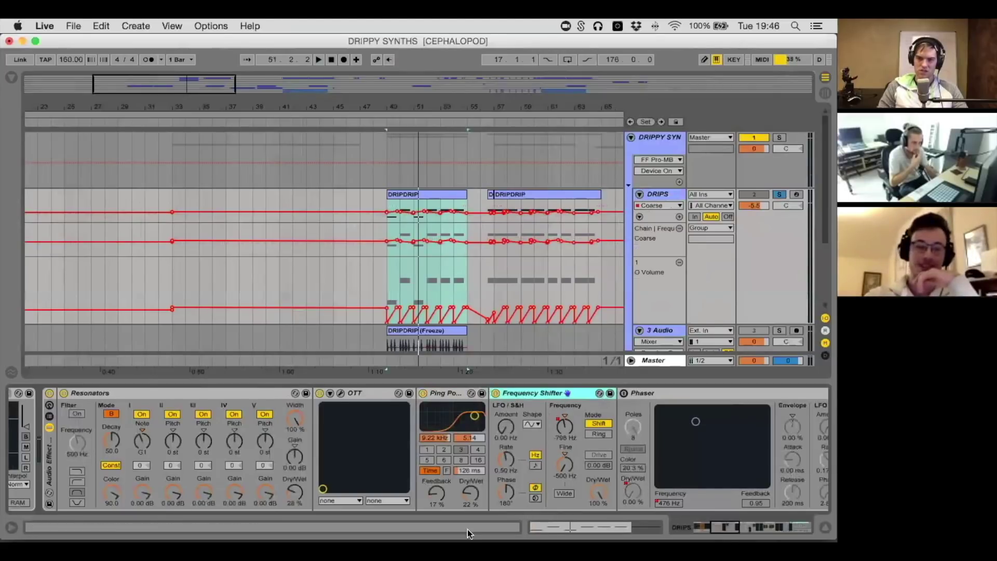
scroll(680, 451, "right", 1)
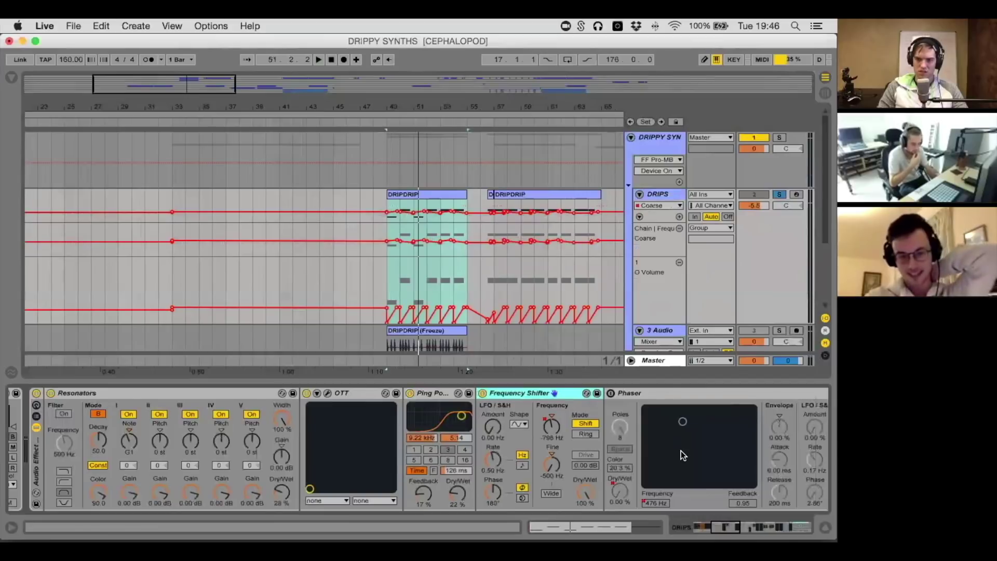
scroll(680, 451, "right", 5)
left_click(519, 393)
key("space")
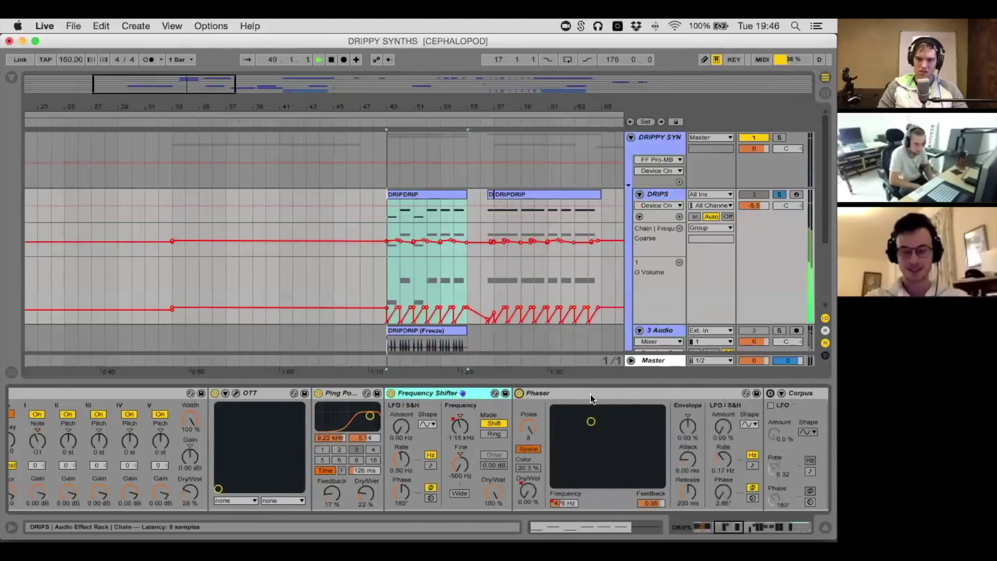
scroll(591, 396, "right", 5)
scroll(591, 395, "right", 3)
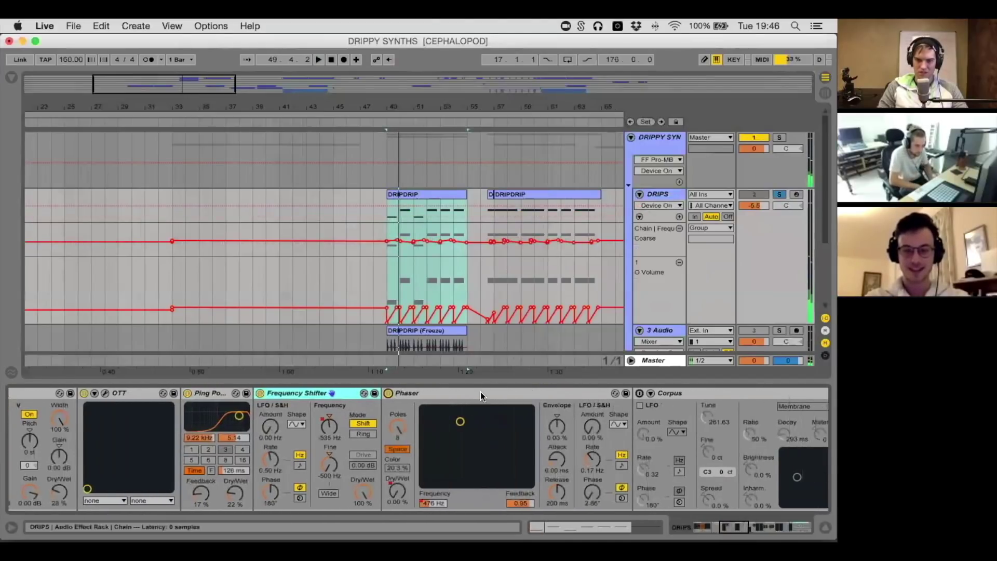
Show the Phaser's Dry/Wet automation on the DRIPS track and play the short DRIPDRIP clip just before bar 57
scroll(480, 392, "right", 5)
left_click(227, 491)
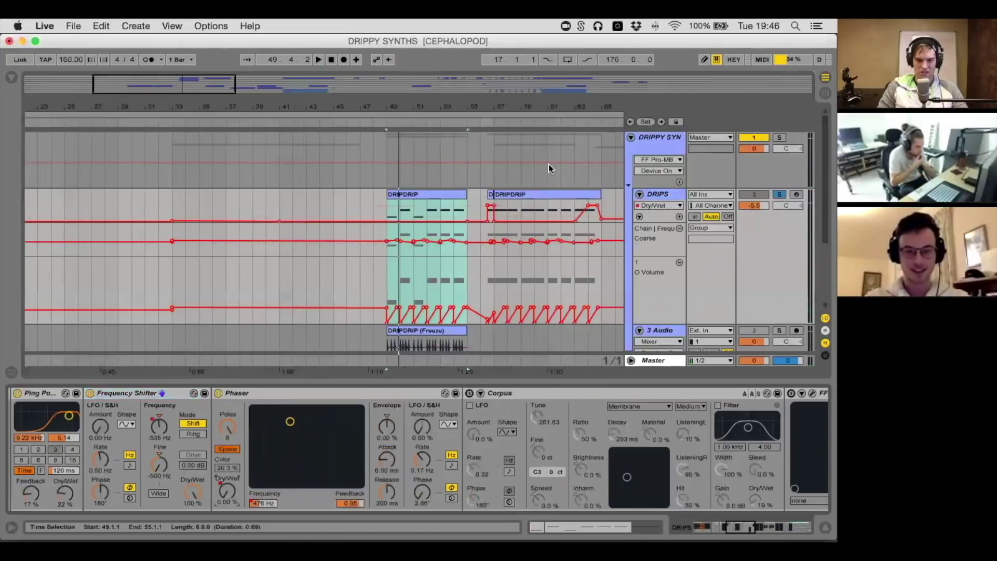
left_click(489, 193)
key("space")
key("space")
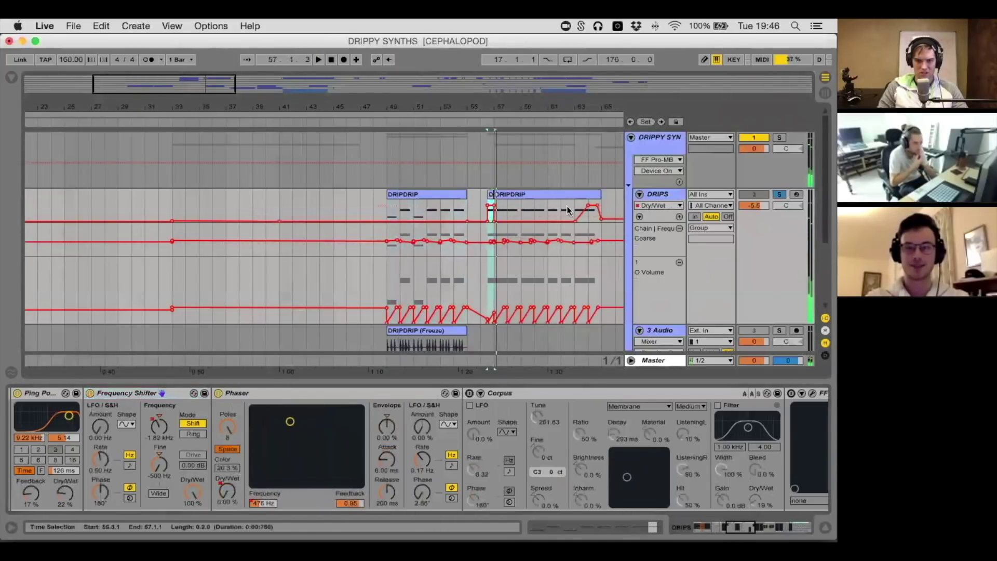
left_click(491, 195)
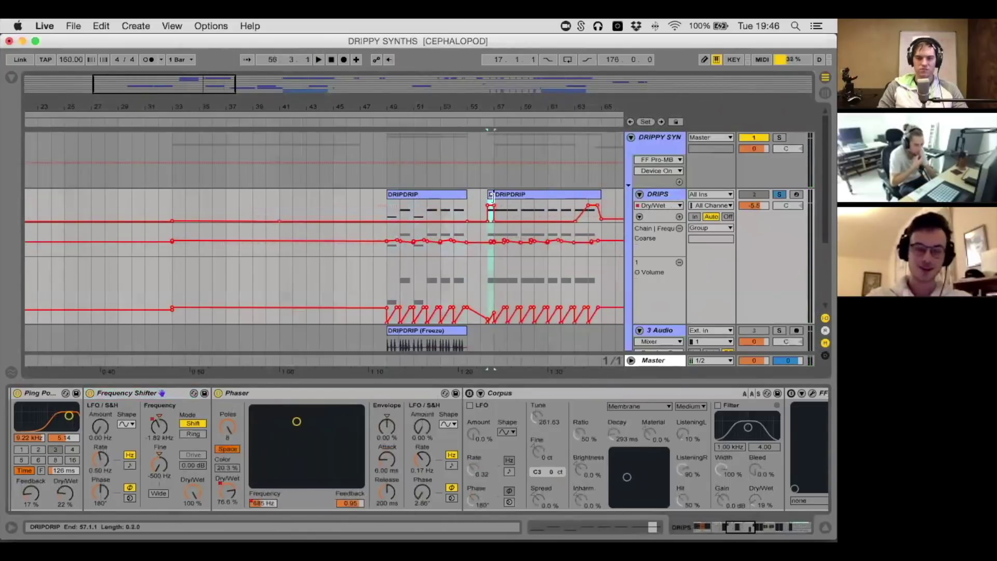
key("space")
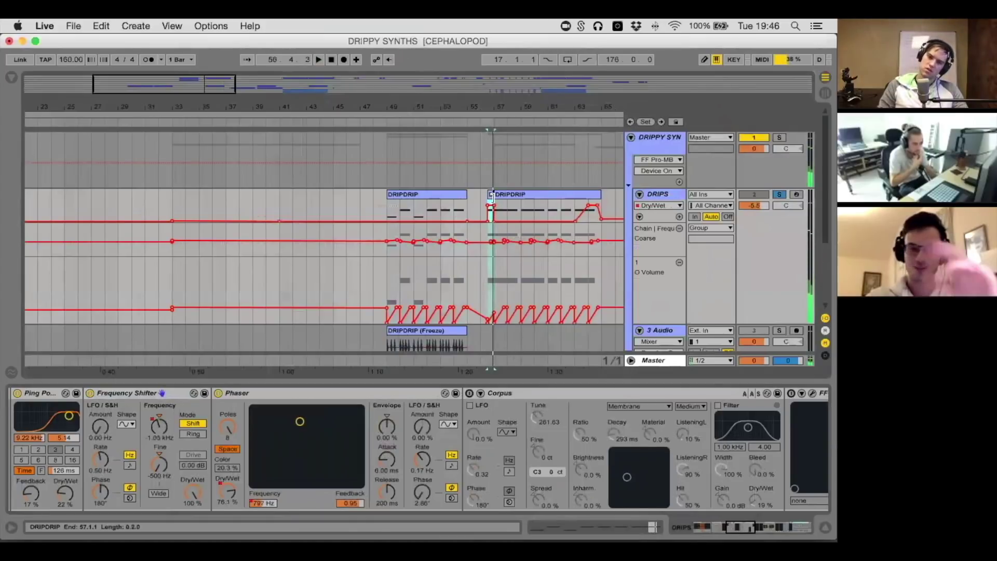
key("space")
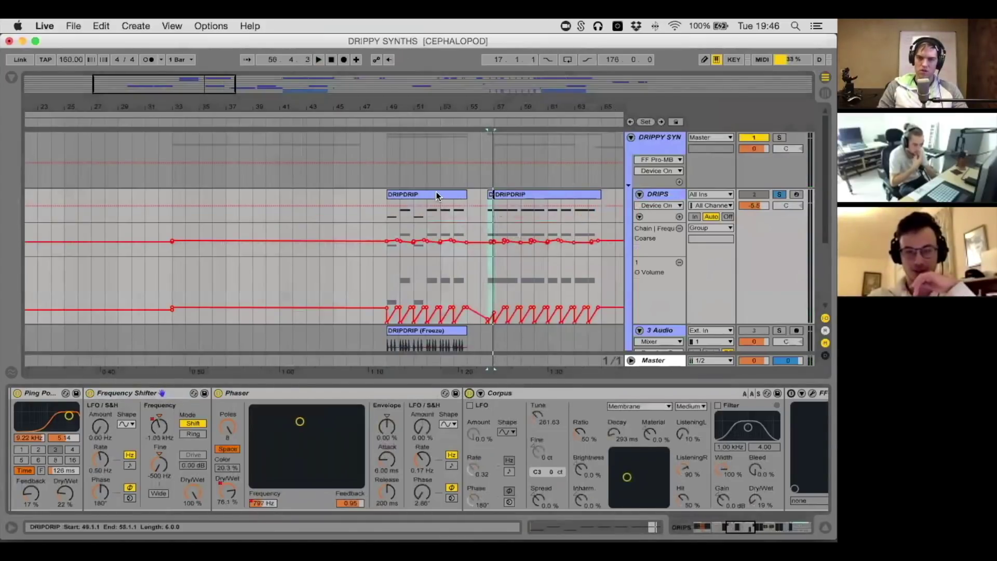
Turn on Corpus after the Phaser and play the DRIPDRIP clip from bar 49
left_click(437, 193)
scroll(523, 411, "right", 5)
left_click(492, 394)
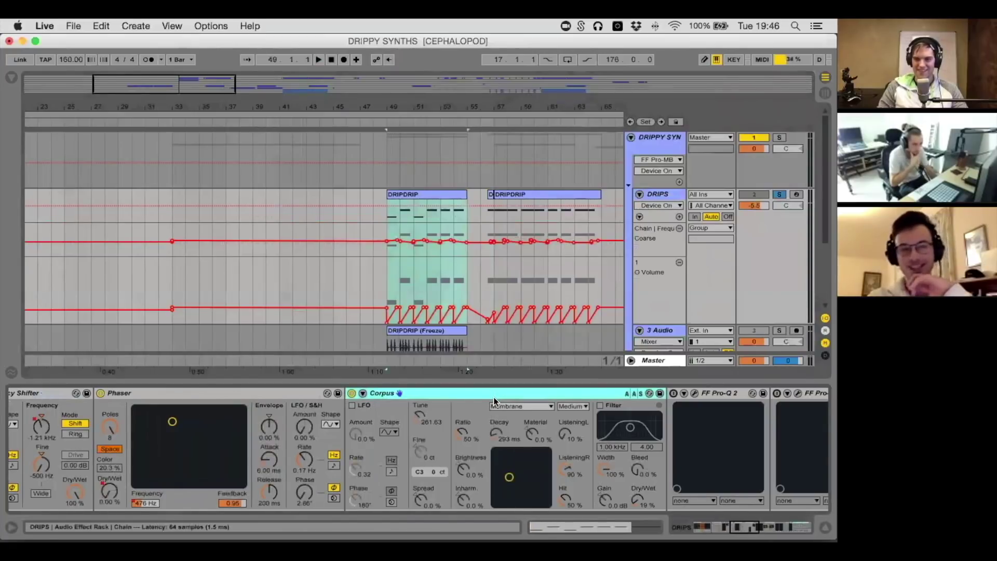
key("space")
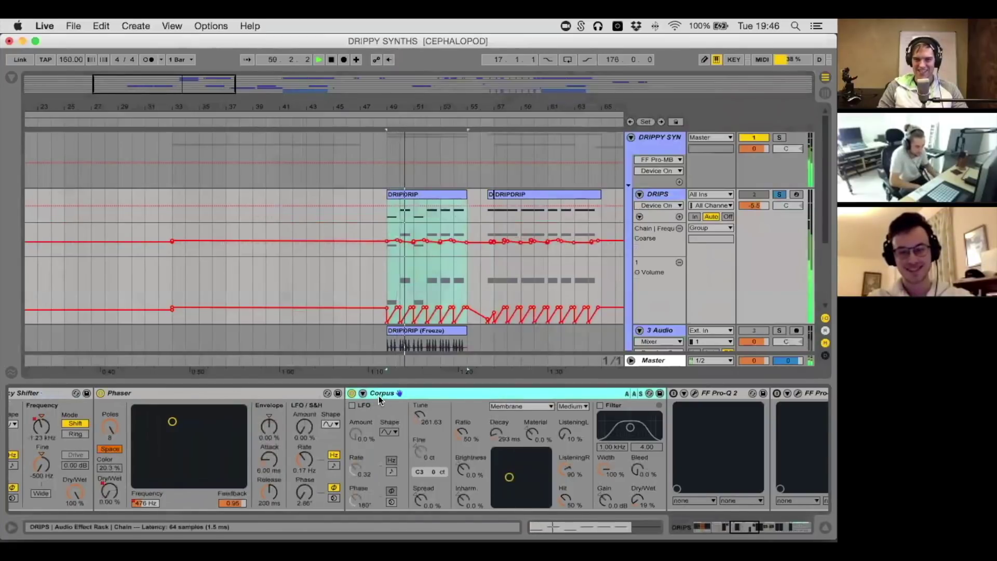
key("space")
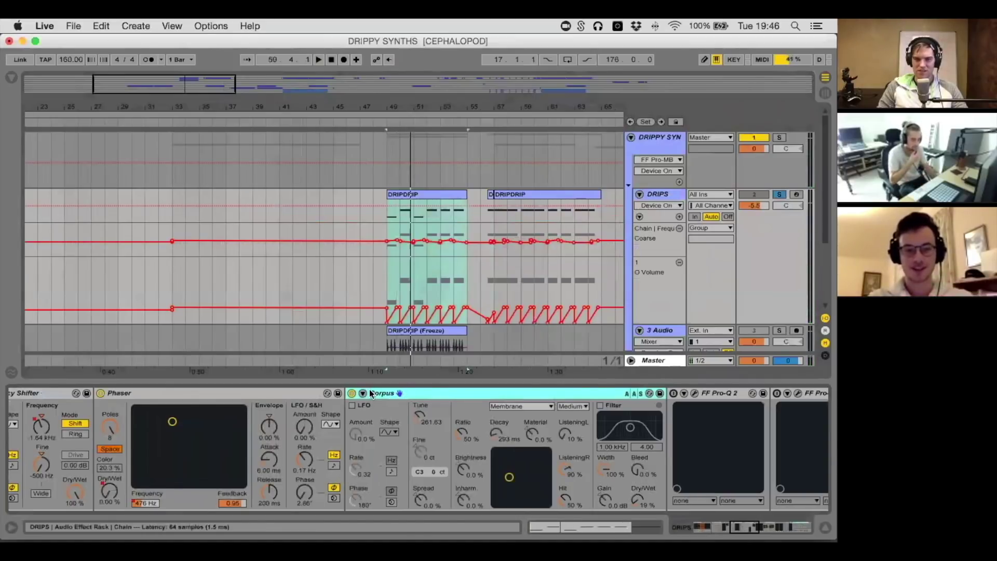
Turn on the FF Pro-Q 2 after Corpus, examine its EQ curve while playing the clip, and close its window
key("space")
scroll(500, 396, "right", 8)
key("space")
left_click(490, 393)
left_click(511, 393)
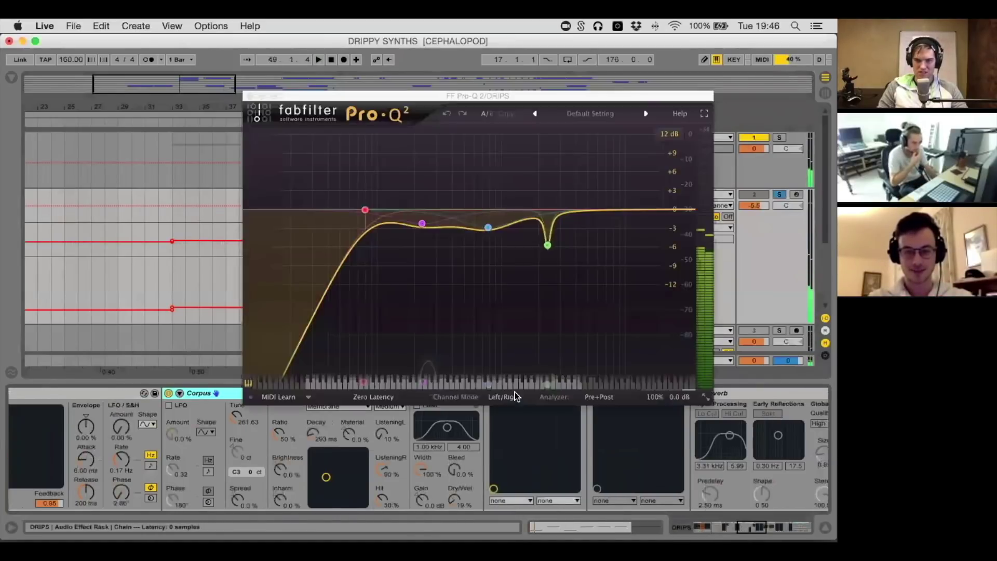
left_click(514, 393)
left_click(511, 392)
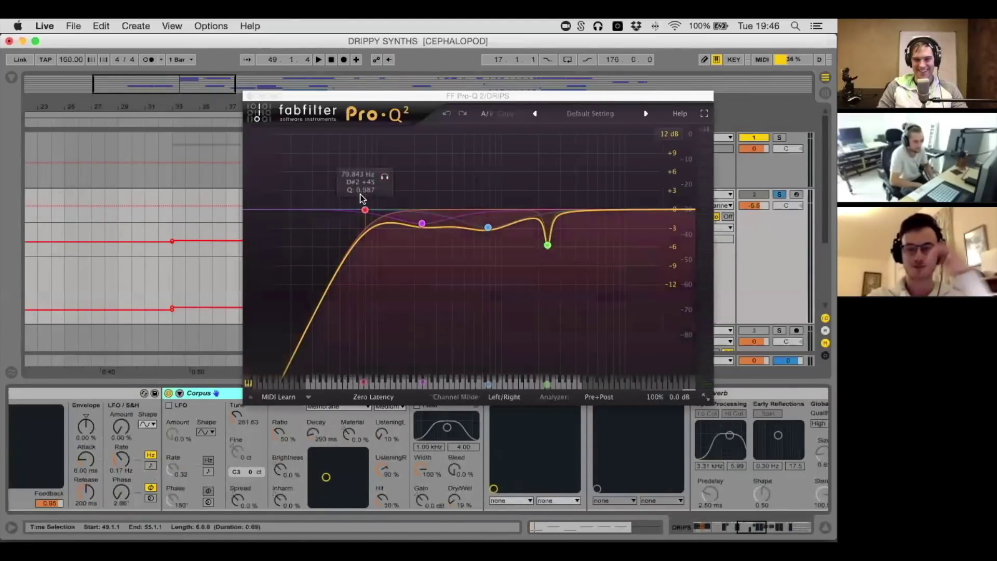
key("space")
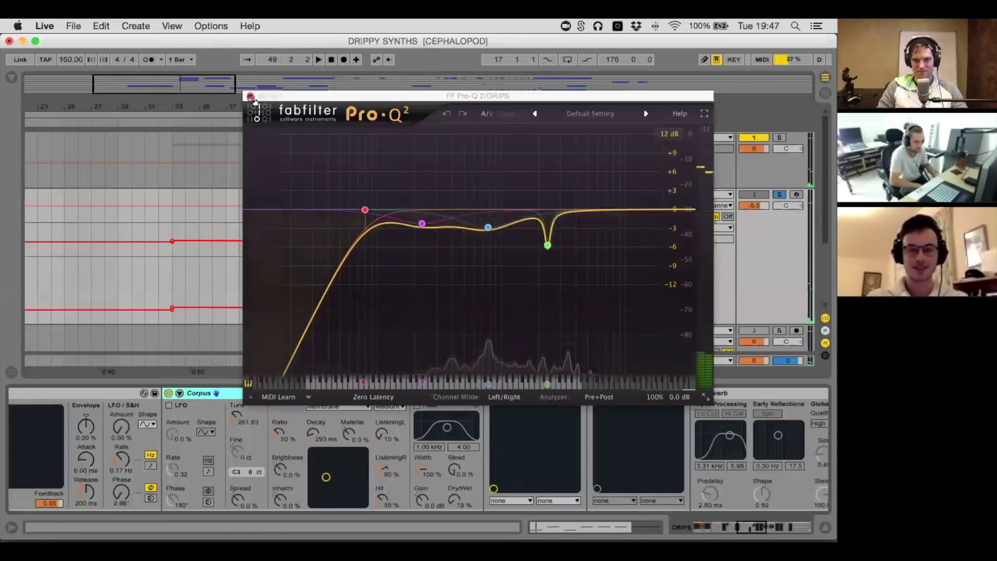
left_click(249, 96)
Turn on the FF Pro-MB, watch its three compression bands while the DRIPDRIP clip plays, and close its window
scroll(584, 459, "right", 3)
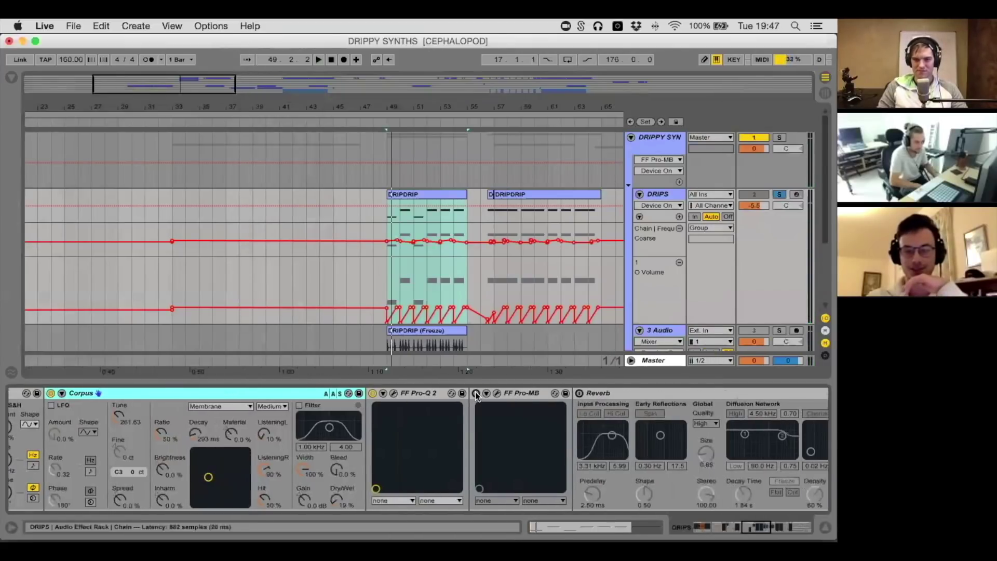
left_click(496, 393)
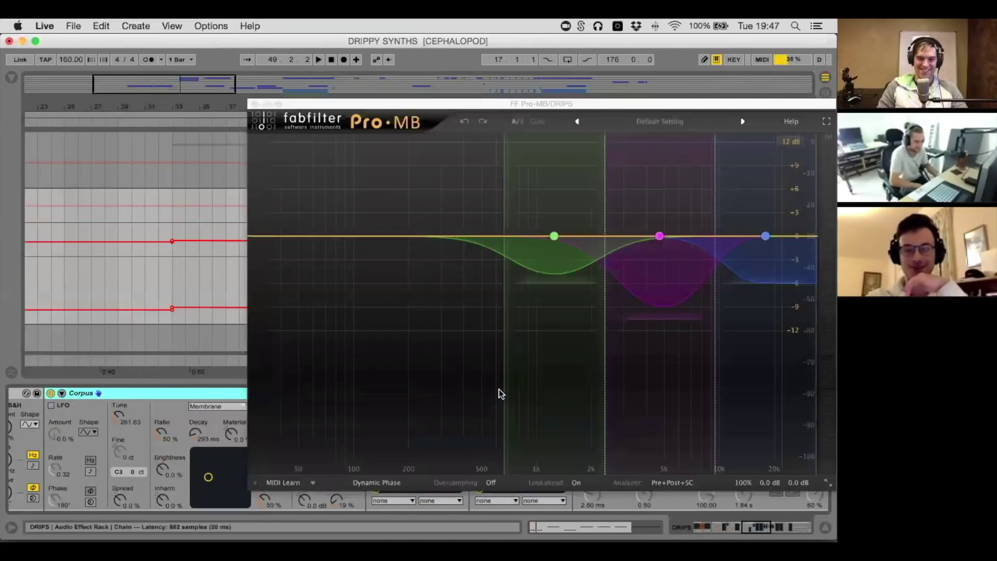
key("space")
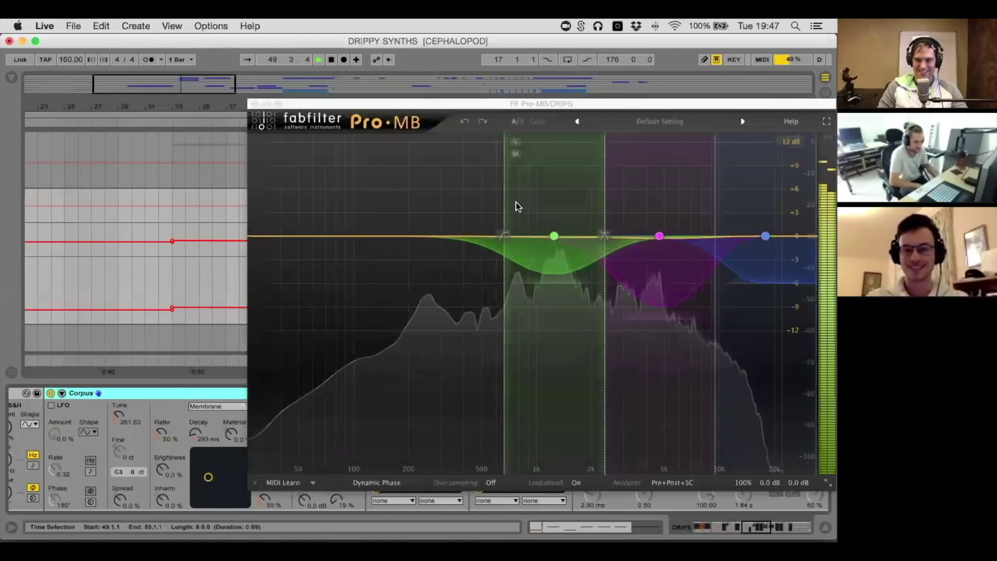
key("space")
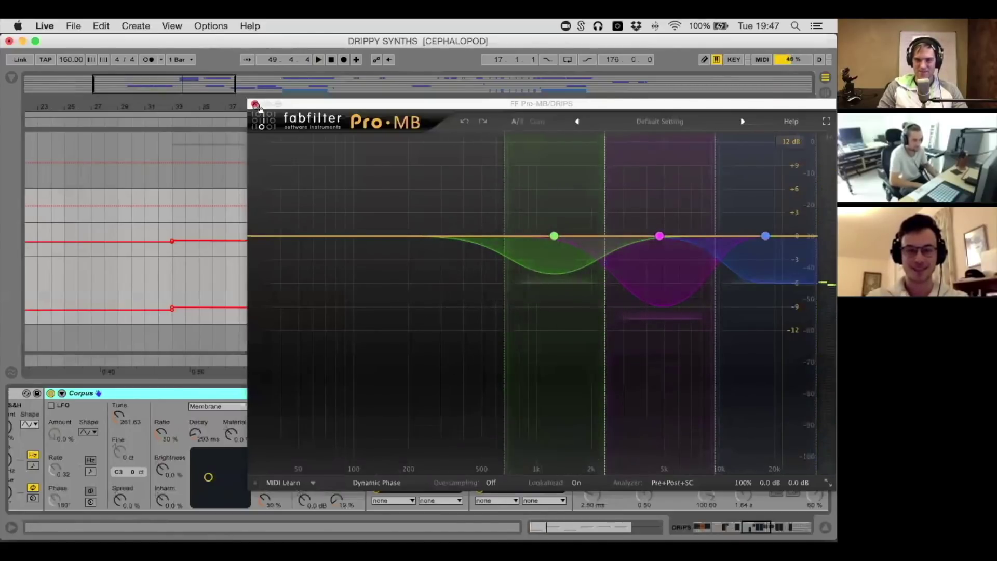
left_click(256, 105)
Reopen the FF Pro-Q 2 after Corpus, check its low cut and dips during playback, and close its window
left_click(393, 393)
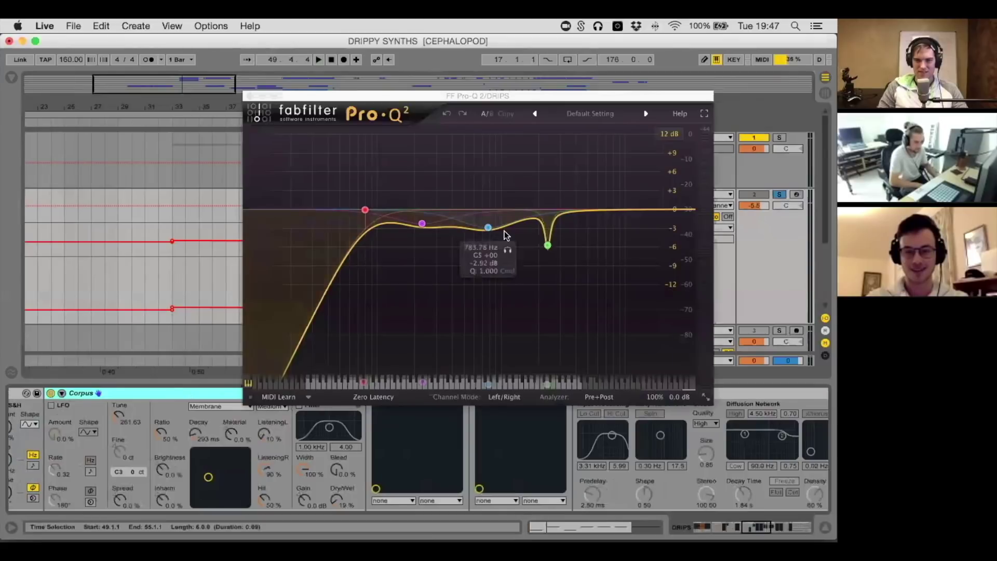
key("space")
key("space")
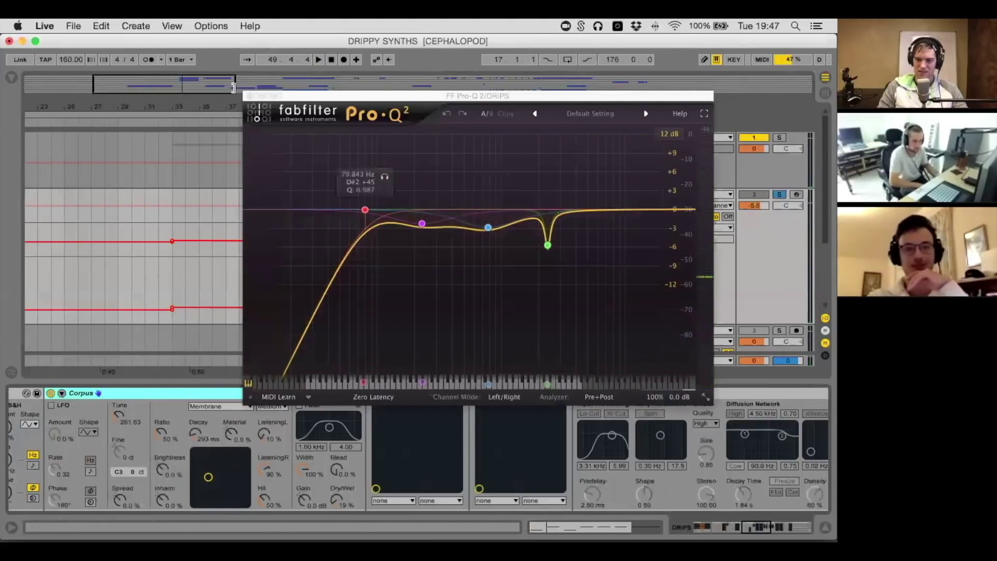
left_click(249, 96)
Turn on the Reverb, play the DRIPDRIP clip, and check the Reverb's Dry/Wet automation at the short clip before bar 57
scroll(448, 344, "right", 5)
scroll(208, 416, "right", 5)
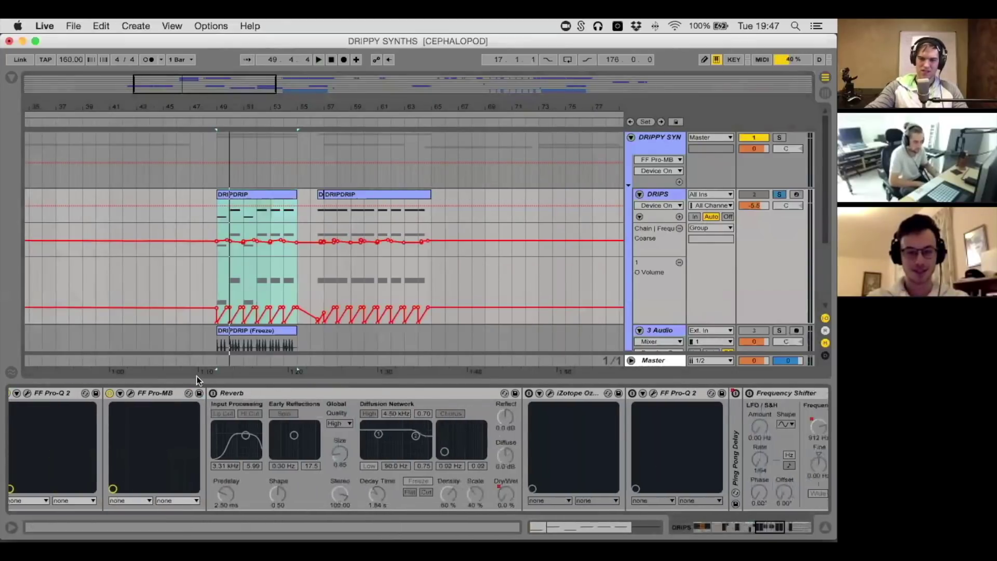
left_click(213, 393)
key("space")
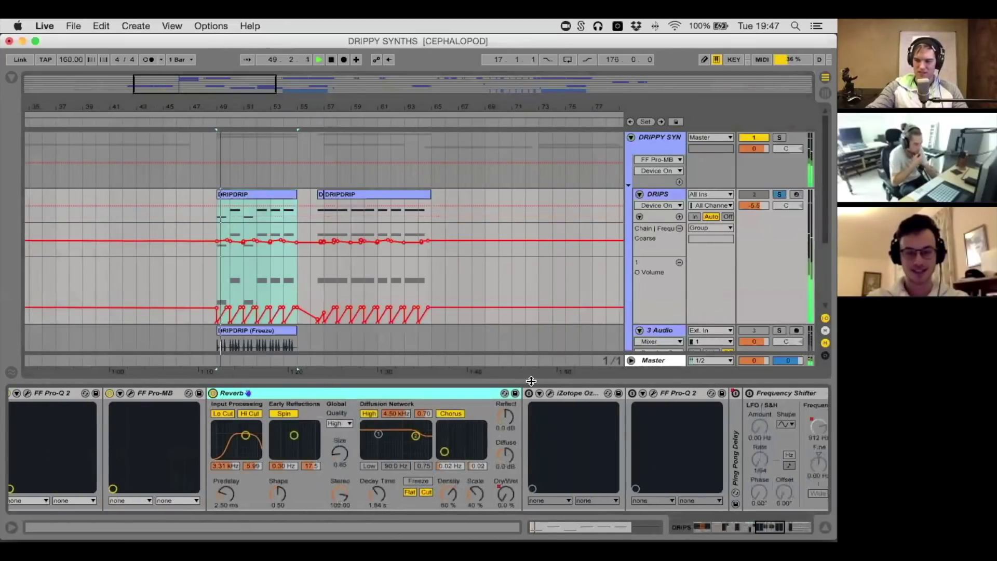
key("space")
left_click(508, 499)
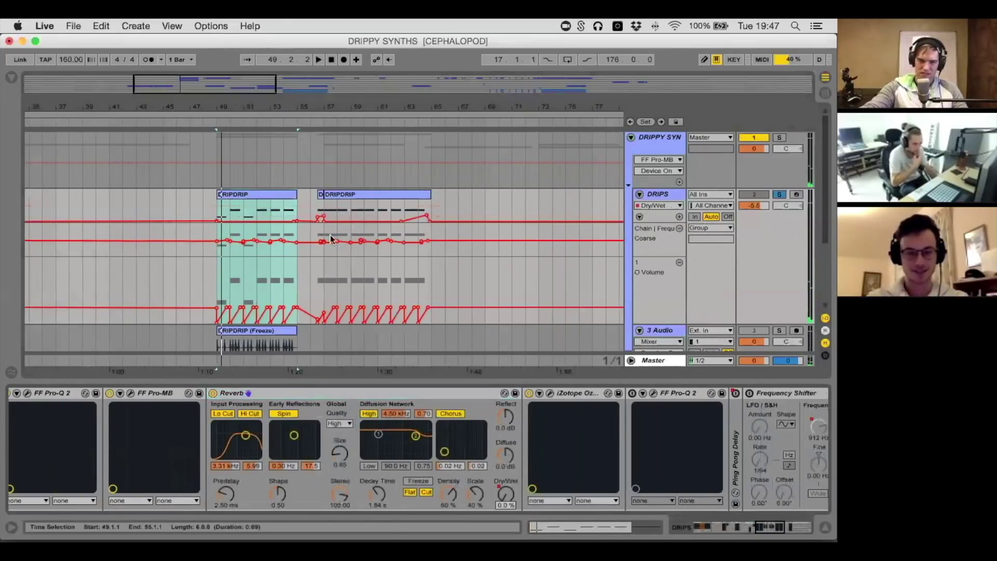
left_click(320, 193)
With the iZotope Ozone 7 Imager switched on, open its window, examine the stereo width of its four bands, and close it
left_click(608, 393)
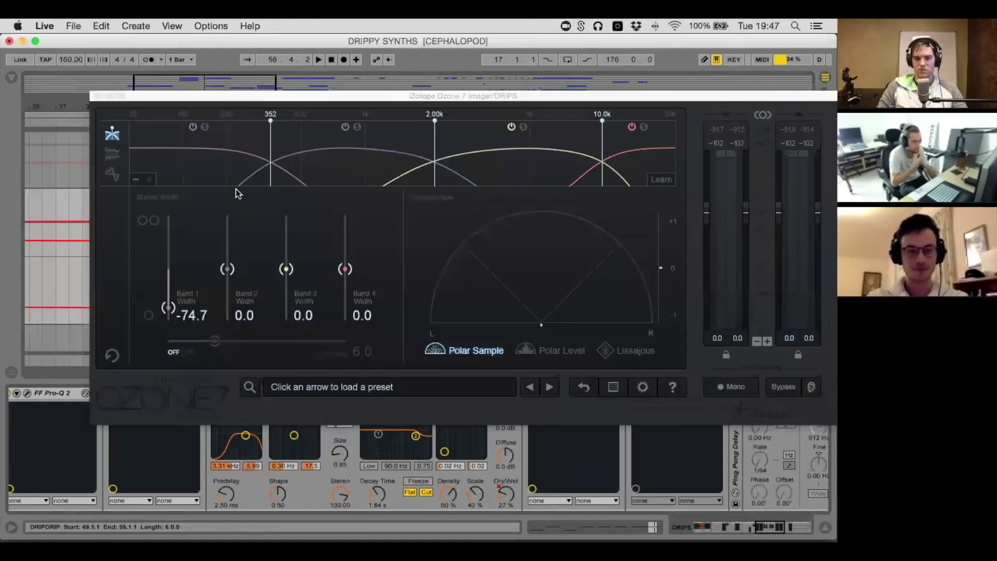
left_click(266, 96)
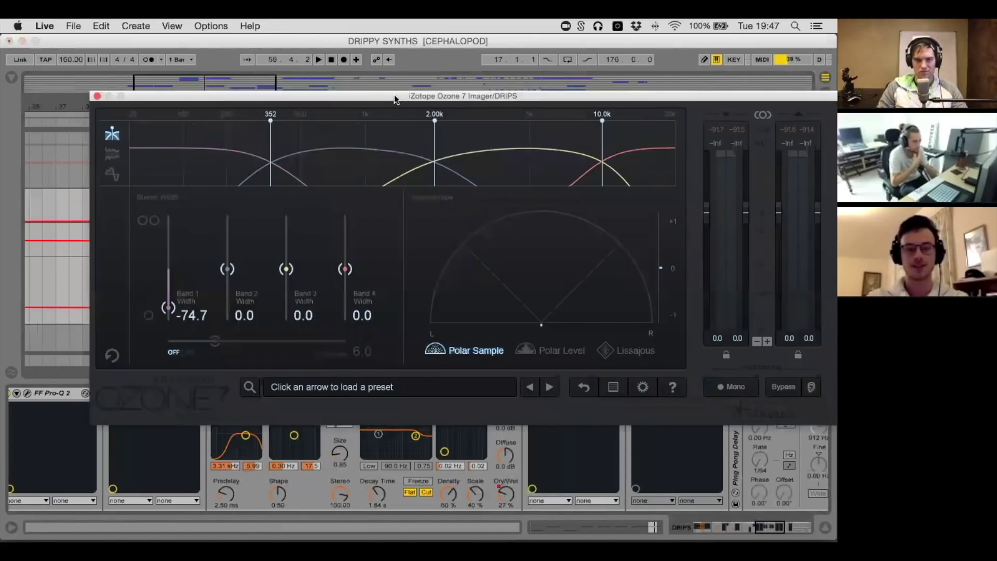
left_click_drag(392, 91, 507, 83)
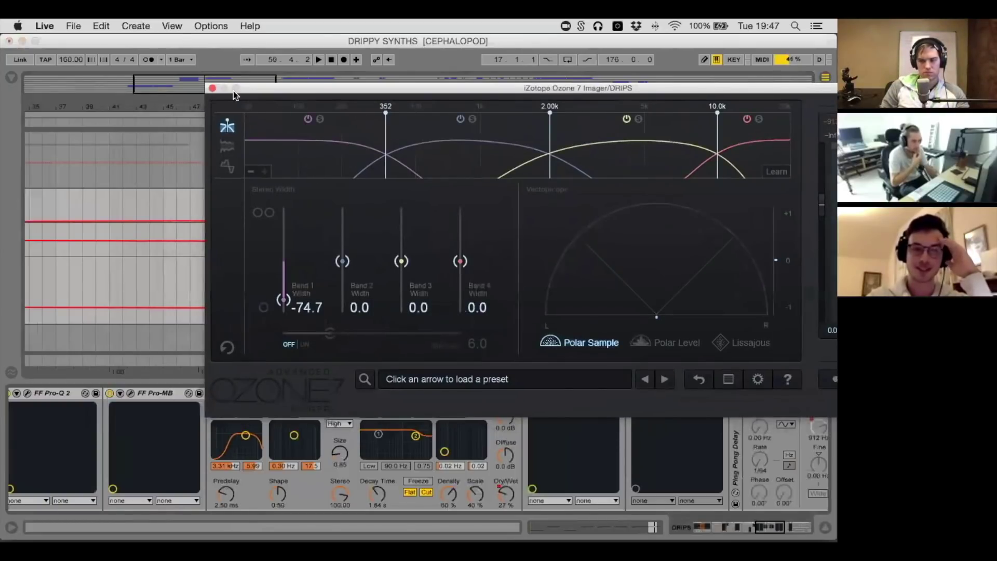
left_click(212, 88)
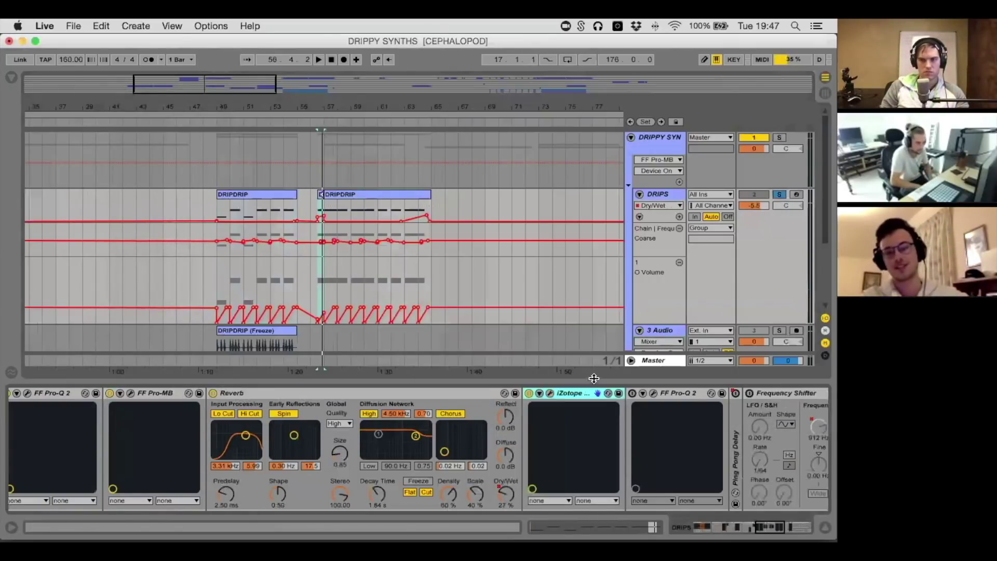
Examine the iZotope Ozone 7 Exciter's four bands in Triode mode while the DRIPS track plays, and close its window
left_click(652, 393)
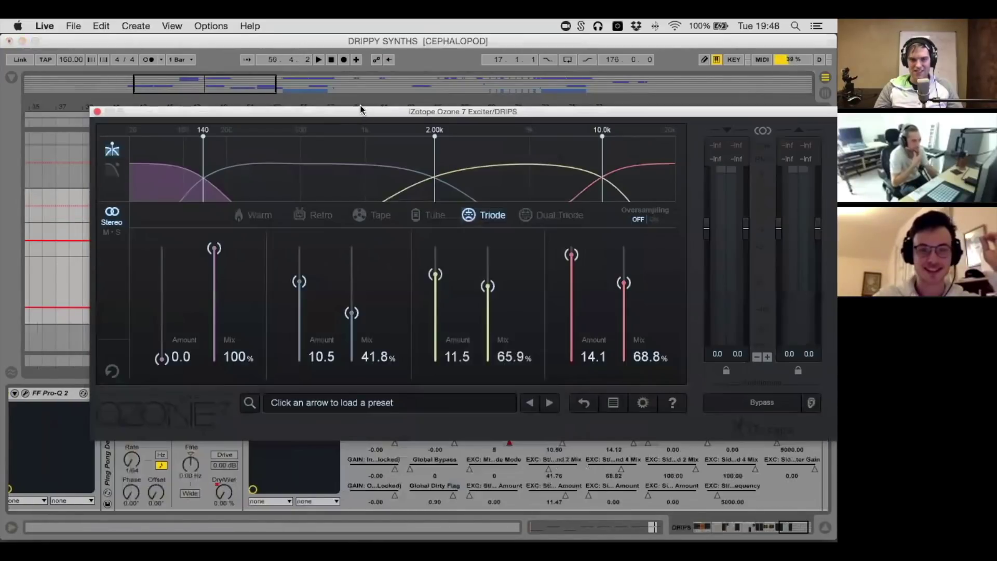
left_click_drag(361, 105, 395, 93)
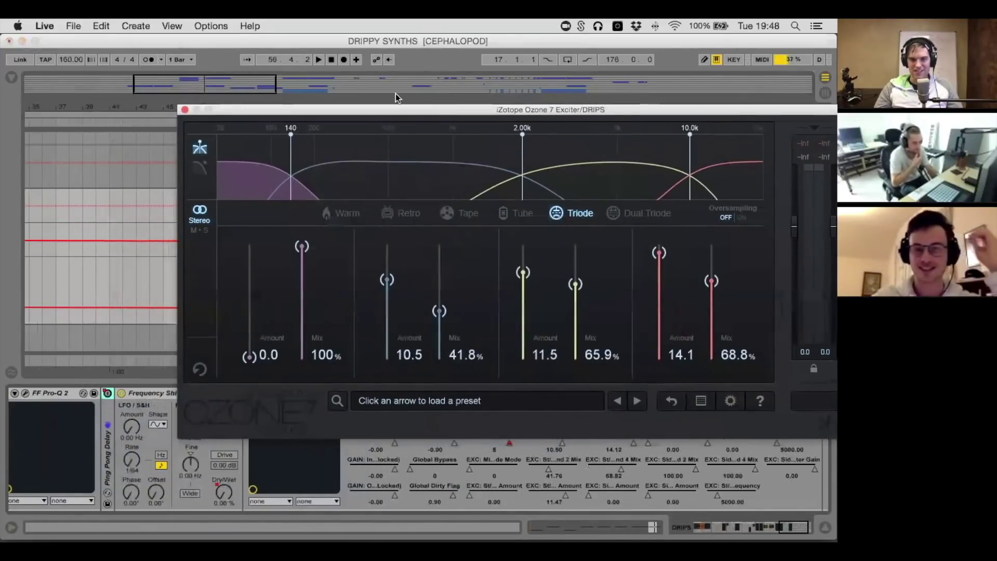
key("space")
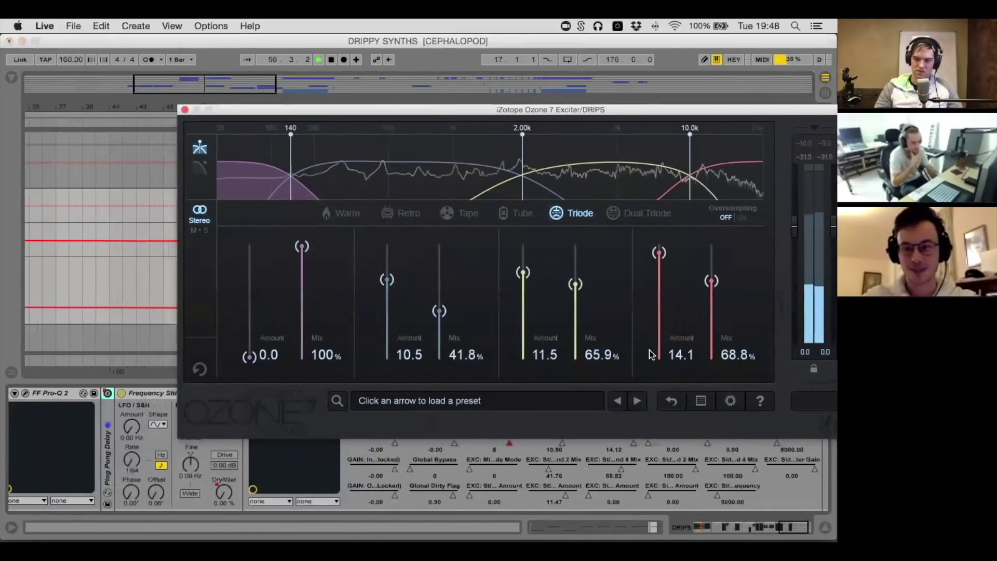
key("space")
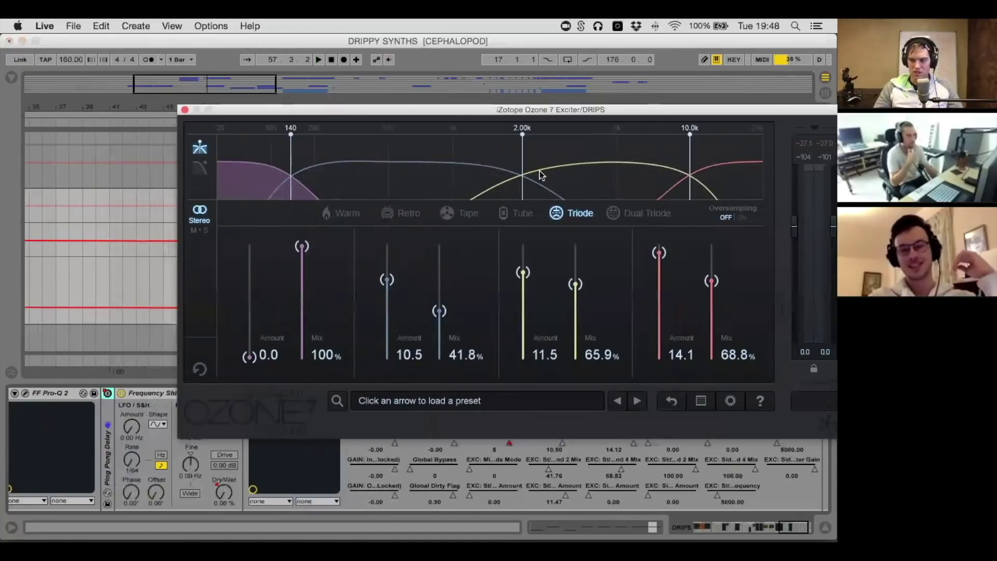
left_click(185, 110)
Unfold the Ping Pong Delay, check its Dry/Wet automation near the end of the DRIPDRIP clip, and play from bar 63
scroll(432, 400, "right", 3)
key("space")
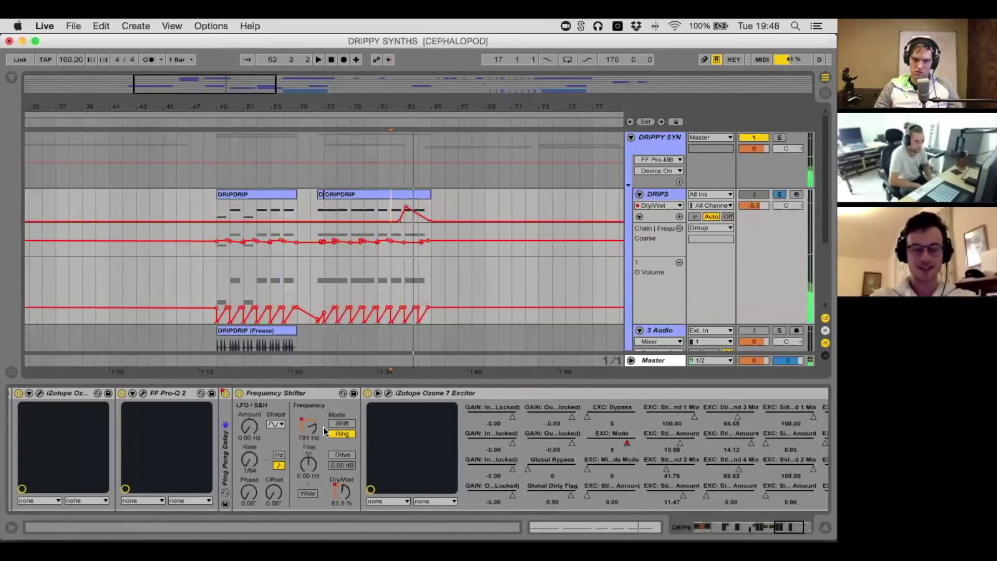
double_click(227, 430)
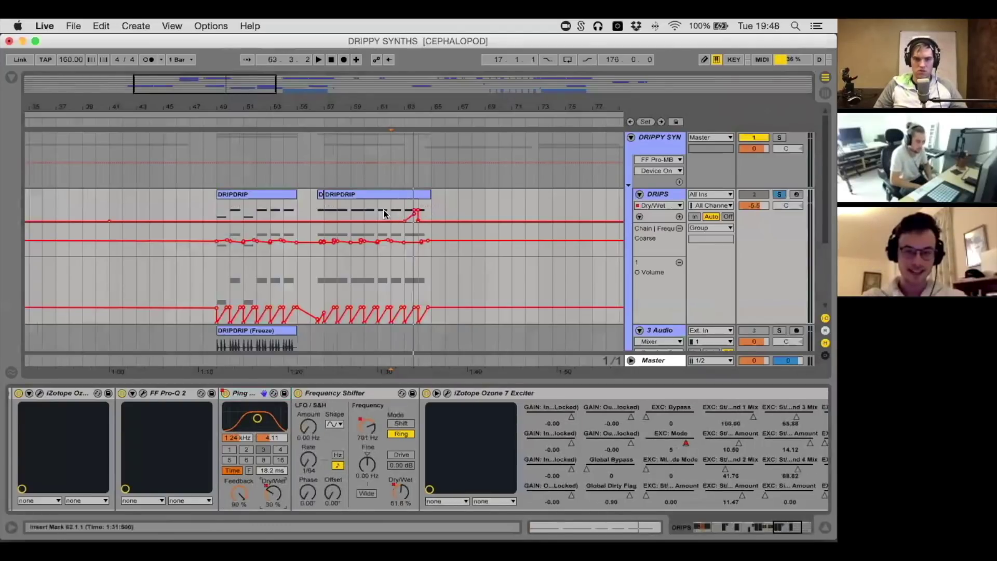
left_click(404, 212)
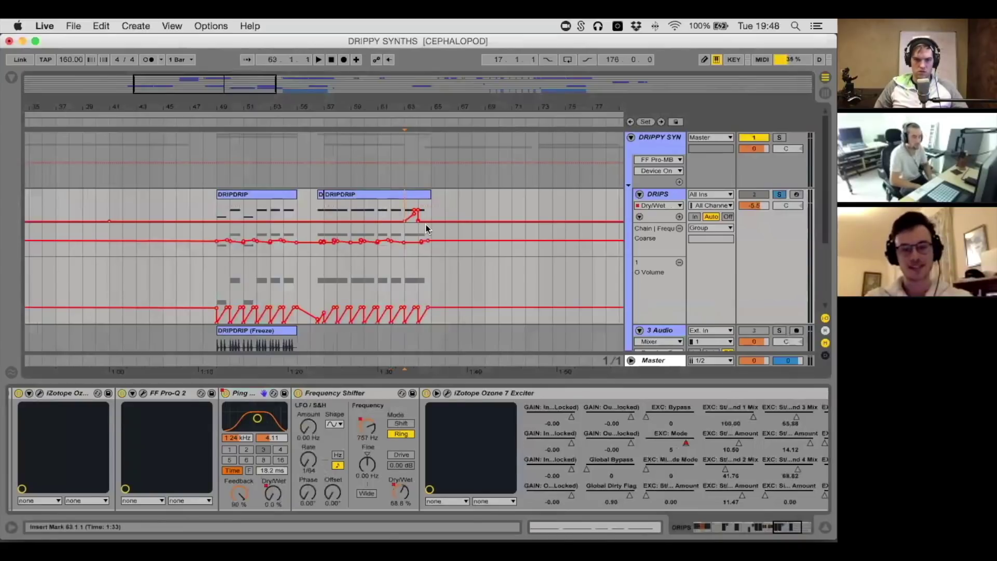
key("space")
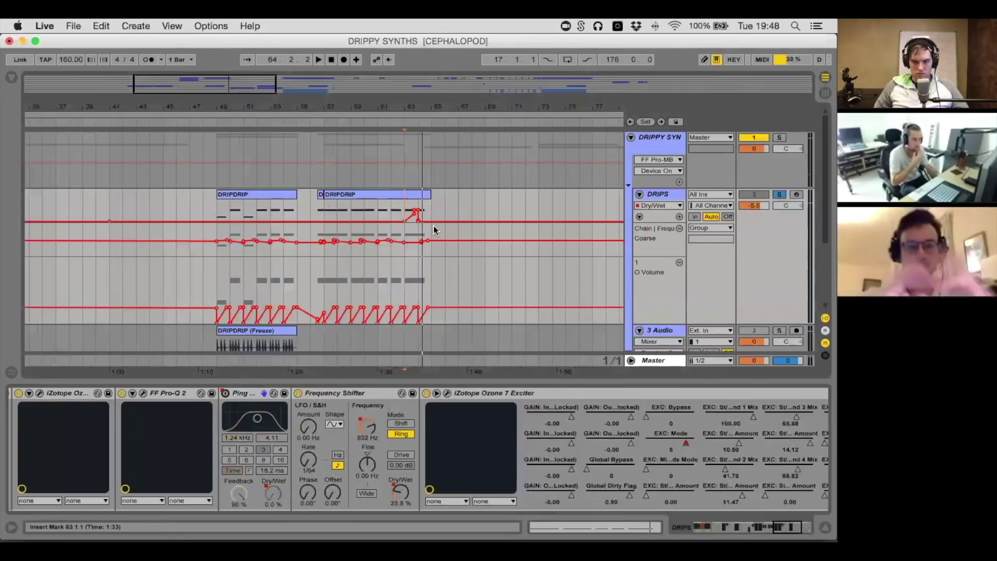
Fold the DRIPS and 3 Audio tracks and select the DRIPPY SYNTHS group to show its effects
left_click(639, 195)
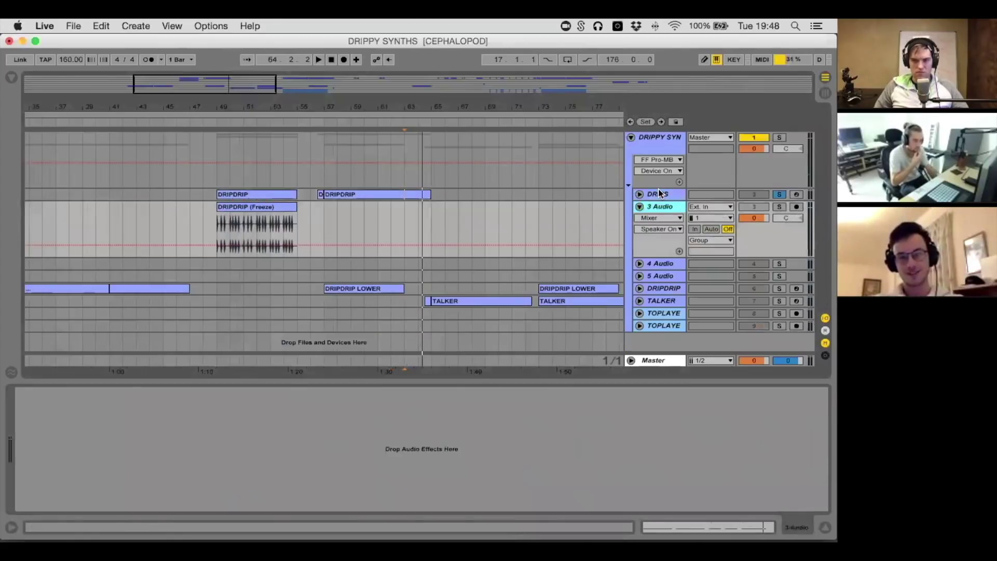
left_click(639, 206)
left_click(439, 247)
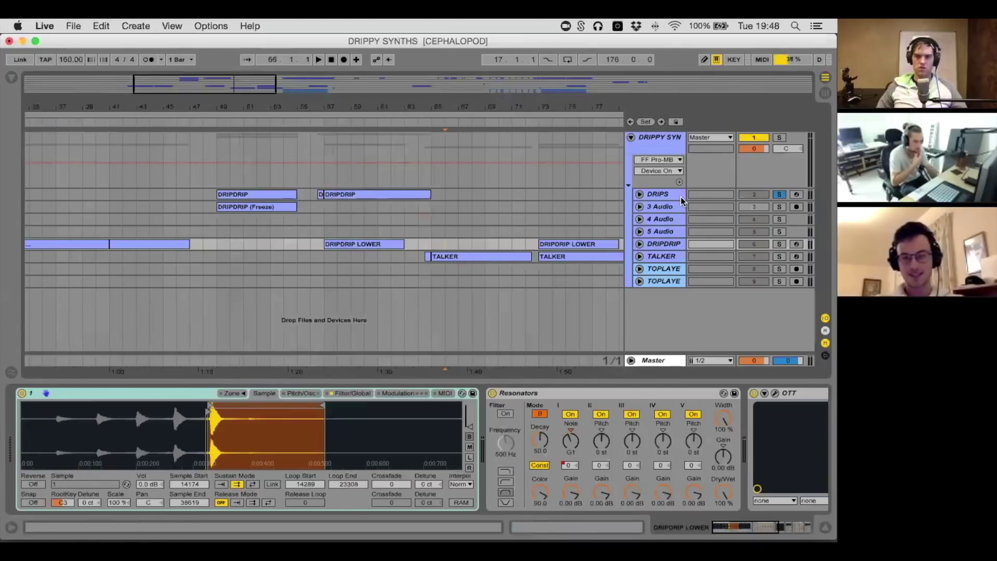
left_click(673, 152)
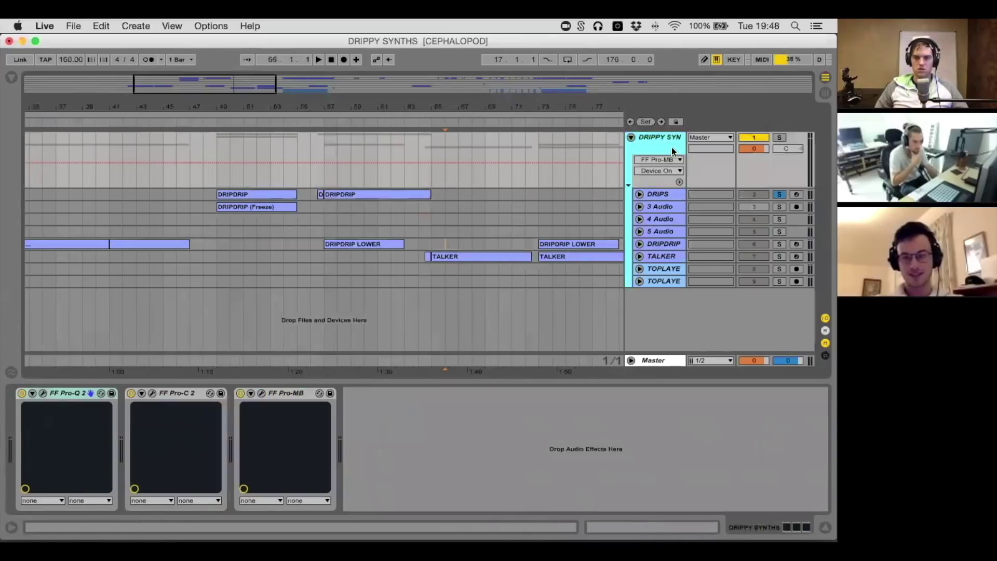
Inspect the group's FF Pro-C 2 and FF Pro-MB windows, closing each one
left_click(152, 393)
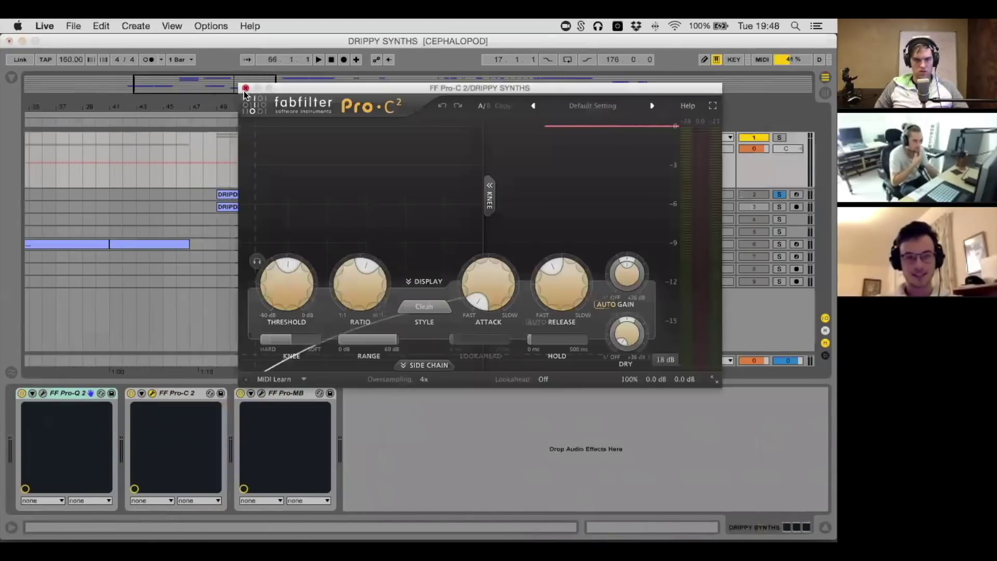
left_click(245, 89)
left_click(261, 393)
left_click_drag(189, 76, 293, 79)
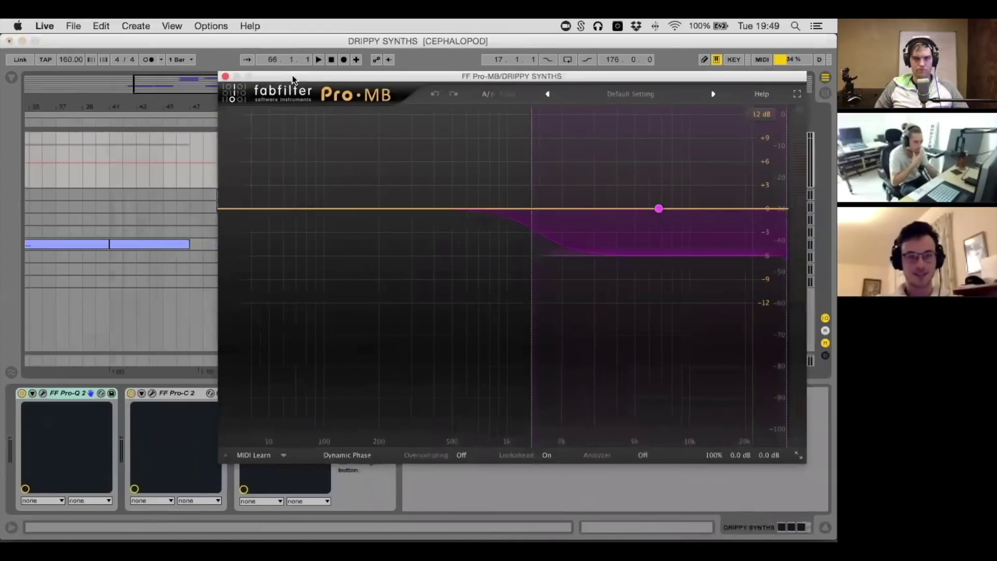
left_click(226, 76)
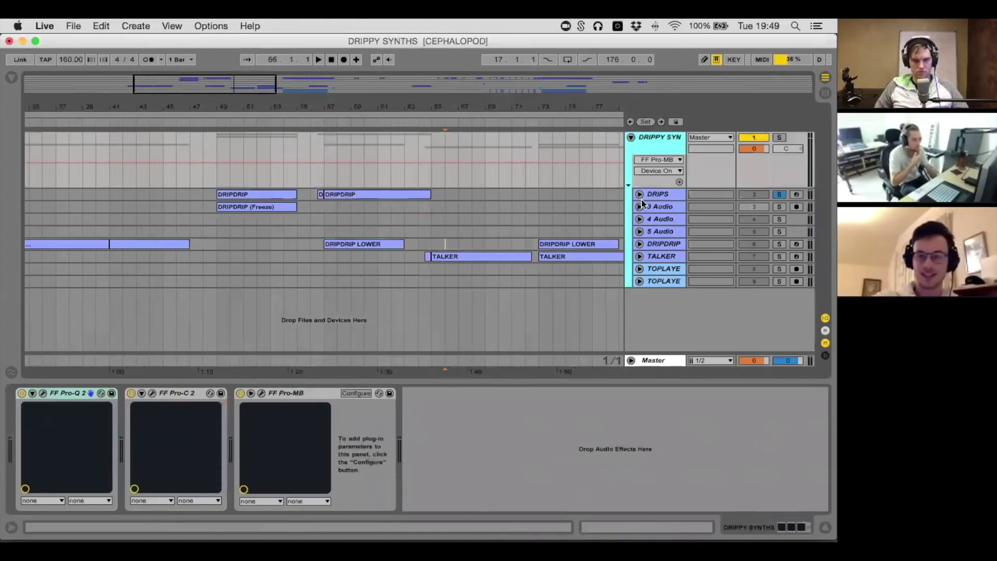
Unfold the TALKER track and solo it
key("Down")
key("Down")
key("Down")
key("Down")
key("Down")
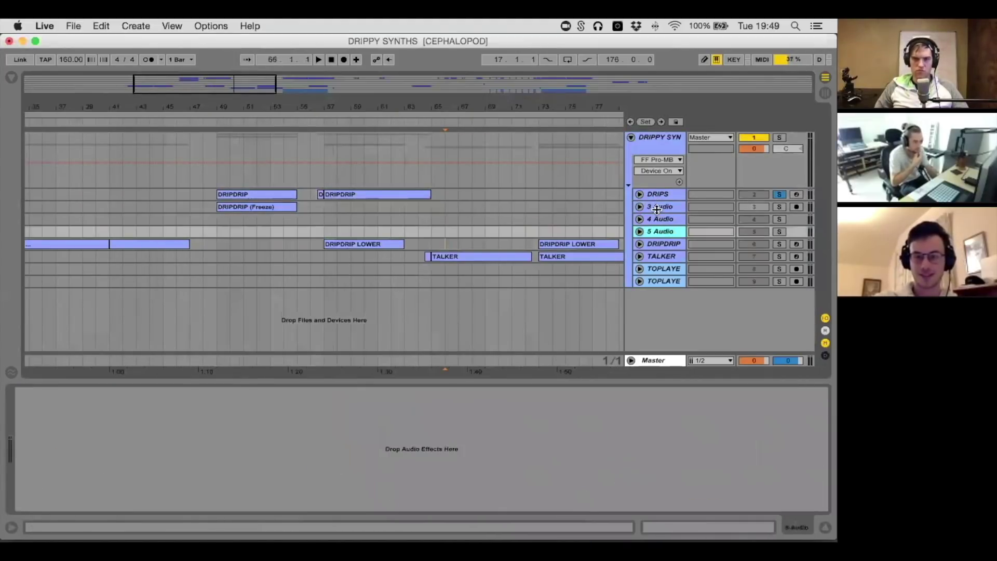
key("Right")
key("Left")
key("Down")
key("Right")
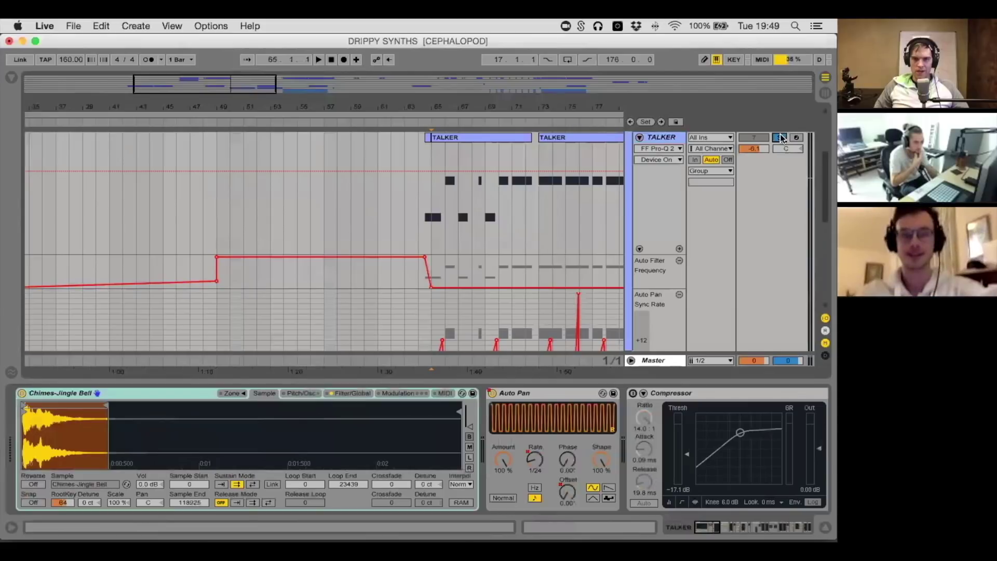
Play the TALKER clip from bar 65 and look through the track's whole effect chain during playback
left_click(493, 135)
key("space")
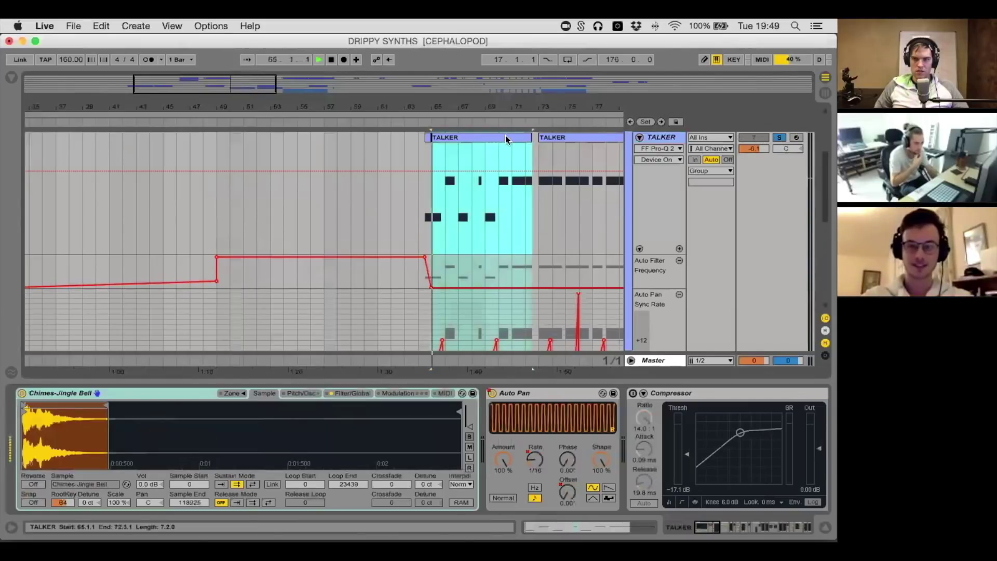
scroll(656, 389, "right", 3)
scroll(671, 398, "right", 15)
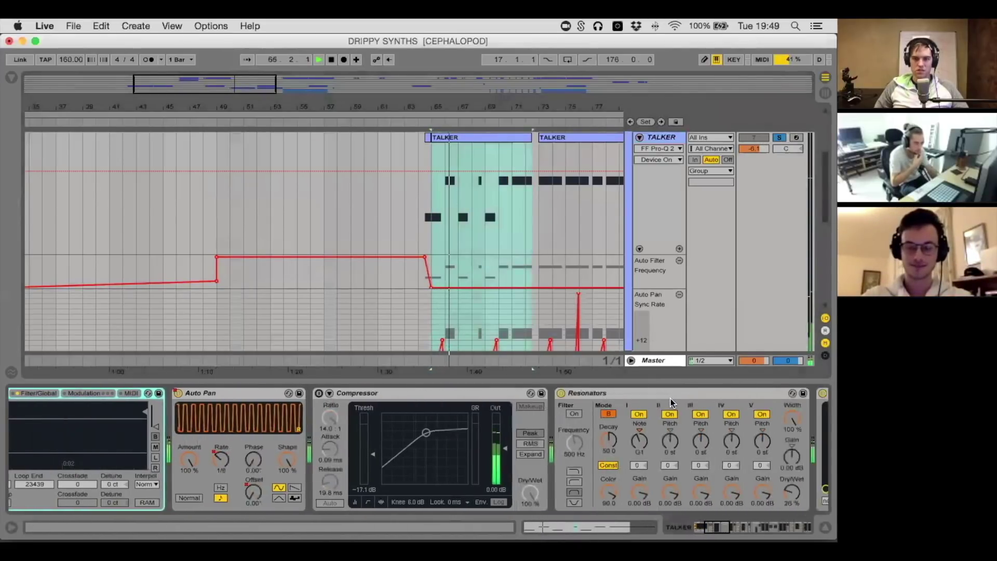
scroll(672, 397, "left", 15)
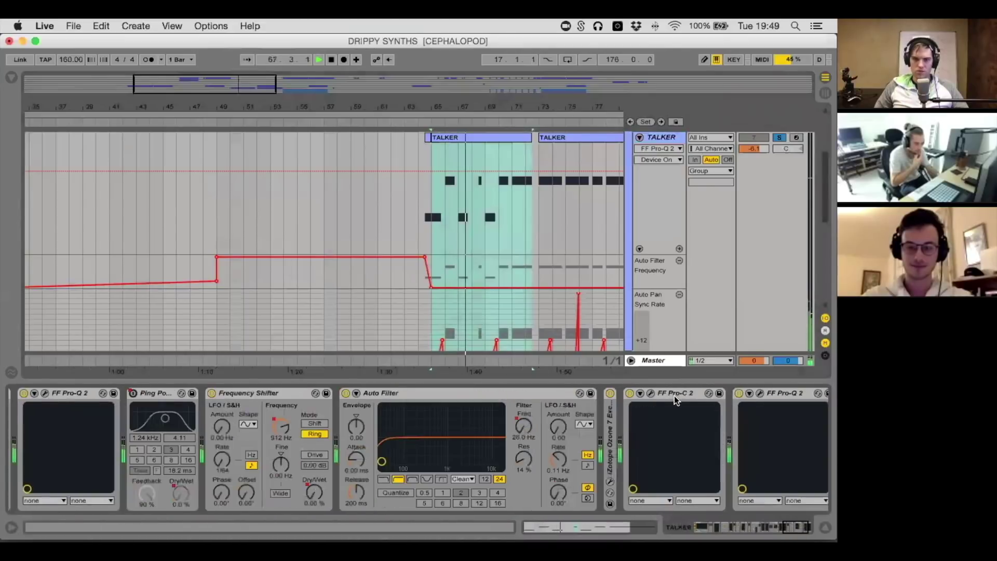
scroll(551, 217, "left", 5)
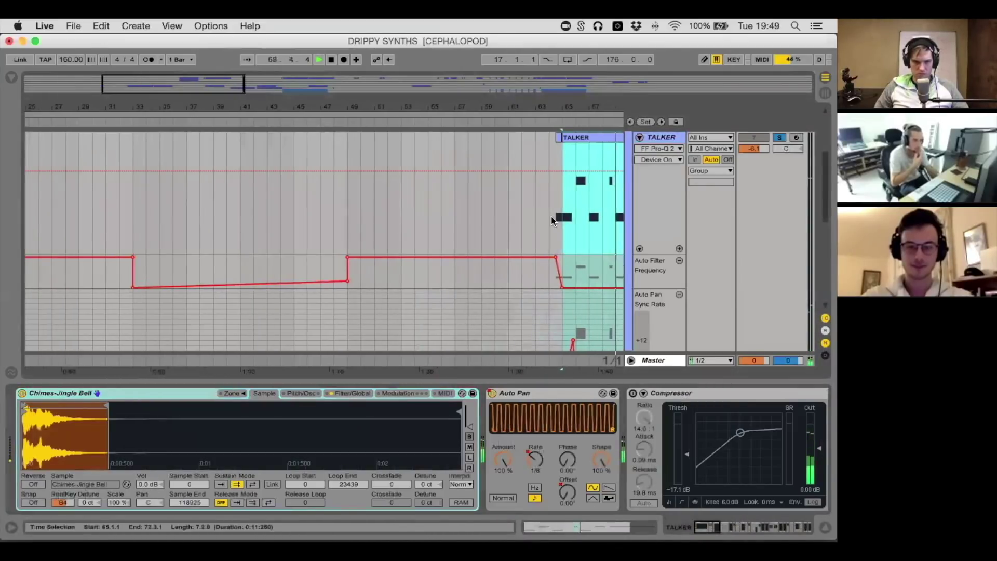
scroll(551, 217, "right", 3)
key("space")
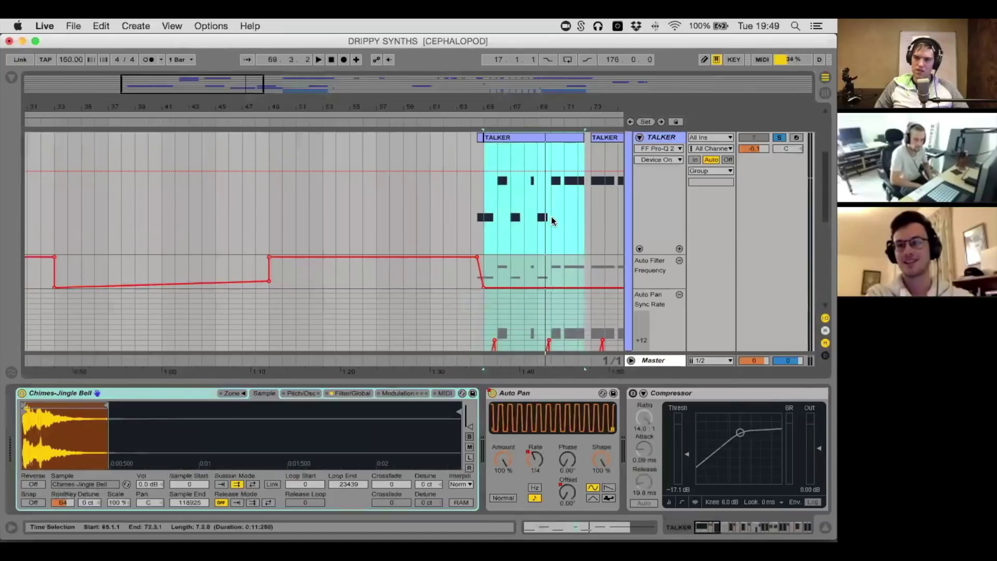
Show the Auto Pan's Sync Rate automation at the start of the TALKER clip and play it from bar 65
left_click(523, 142)
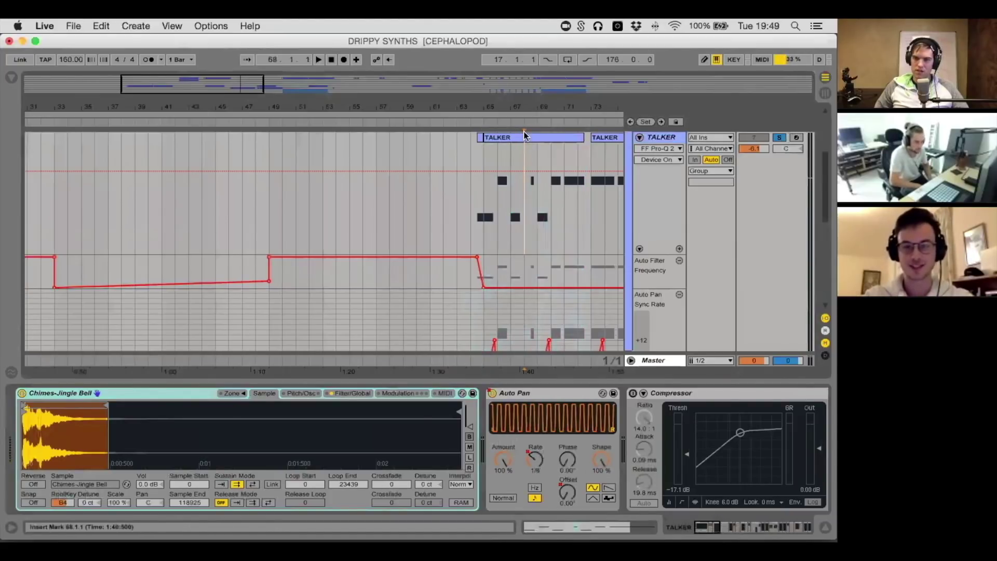
left_click(522, 136)
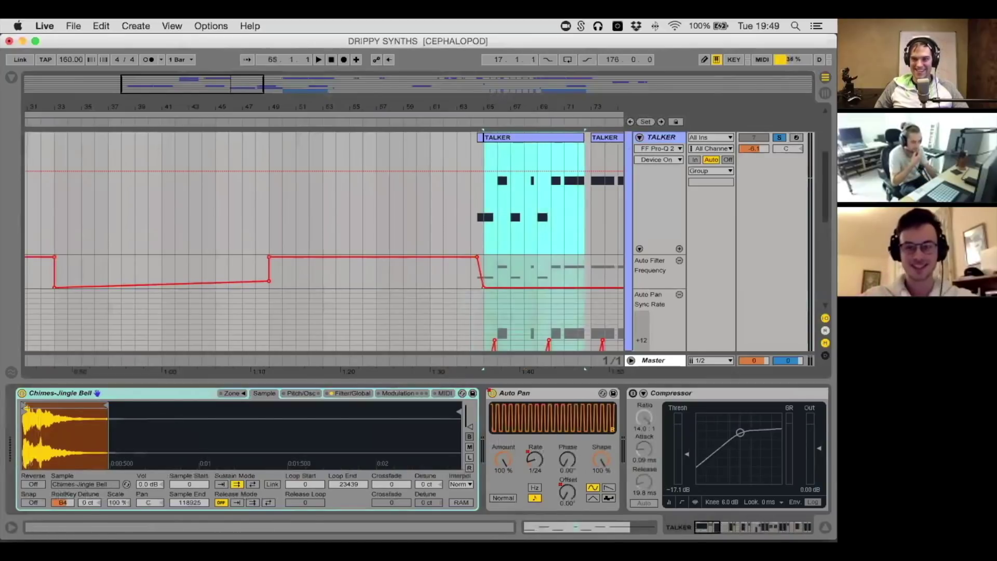
left_click_drag(488, 106, 490, 449)
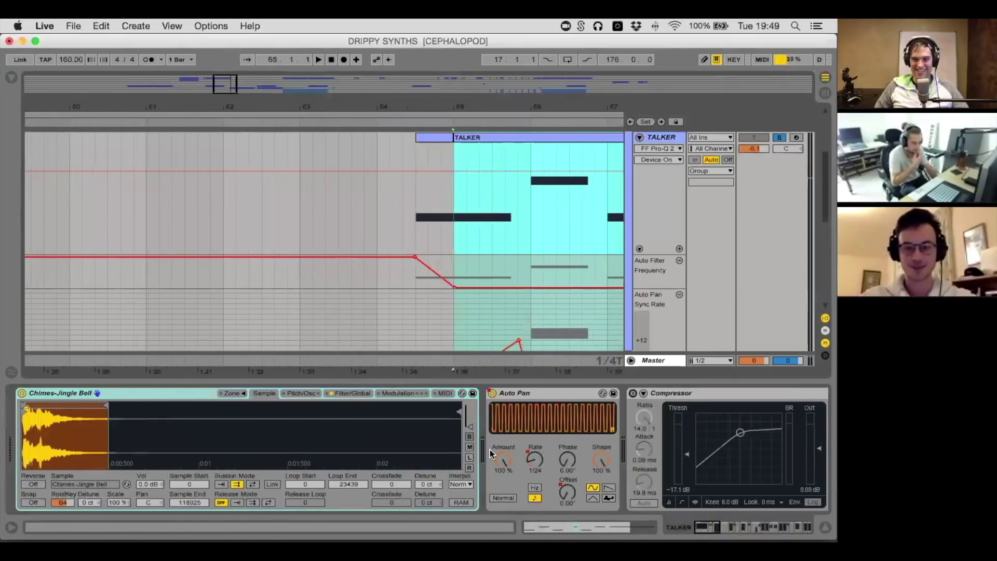
left_click(527, 466)
left_click(452, 160)
key("space")
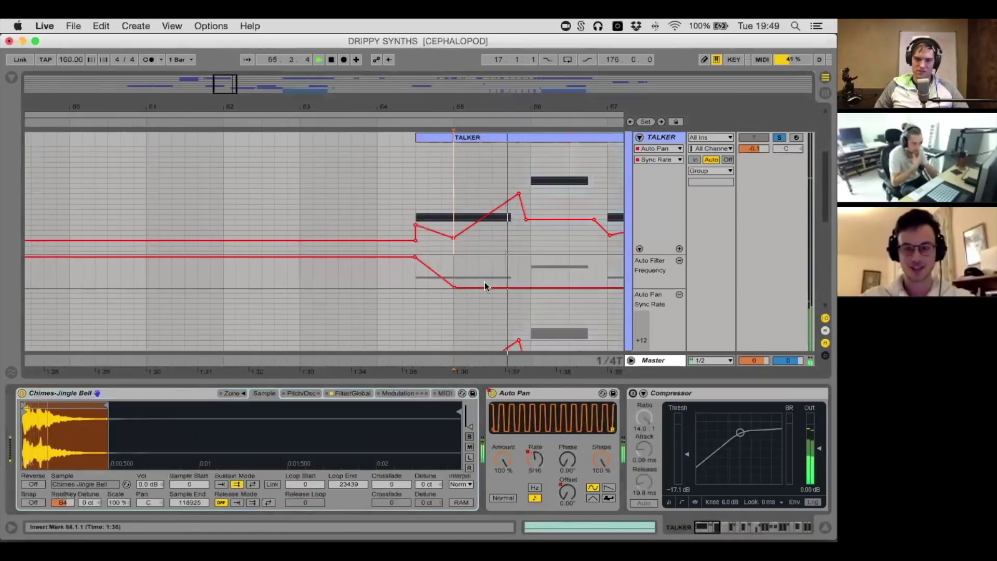
key("space")
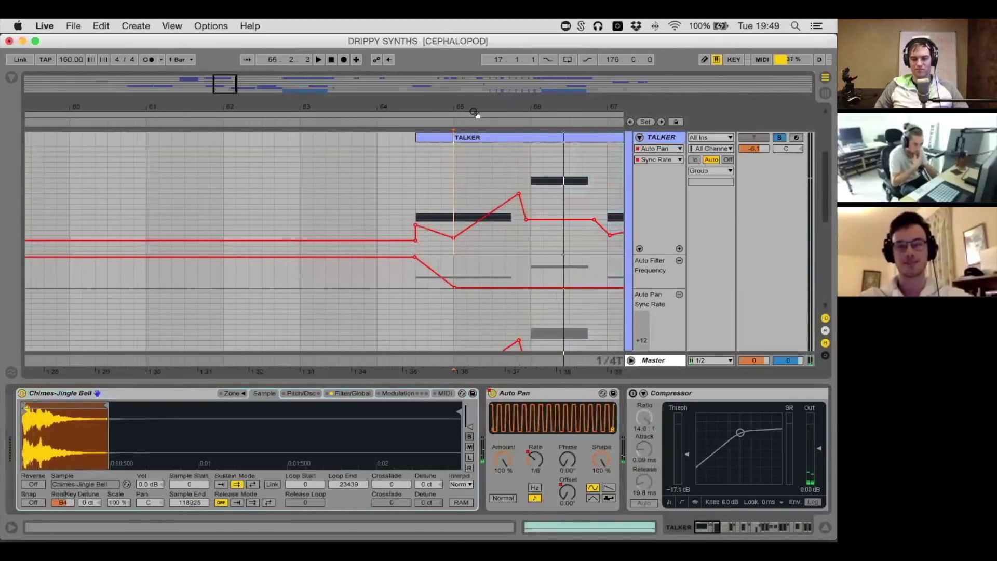
Play the TALKER clip further from bar 66 and follow the Auto Pan rate automation against its notes
left_click_drag(474, 111, 474, 98)
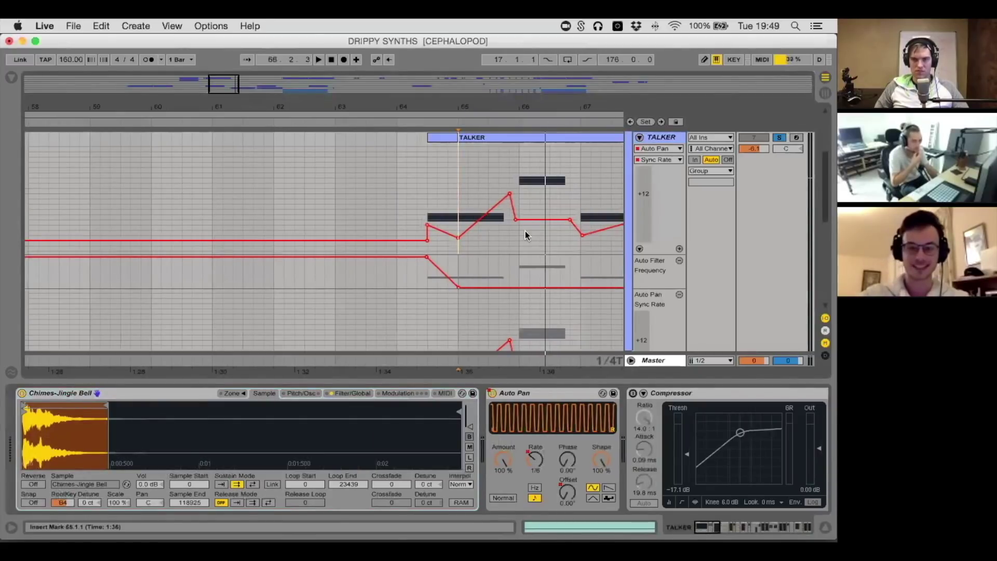
key("space")
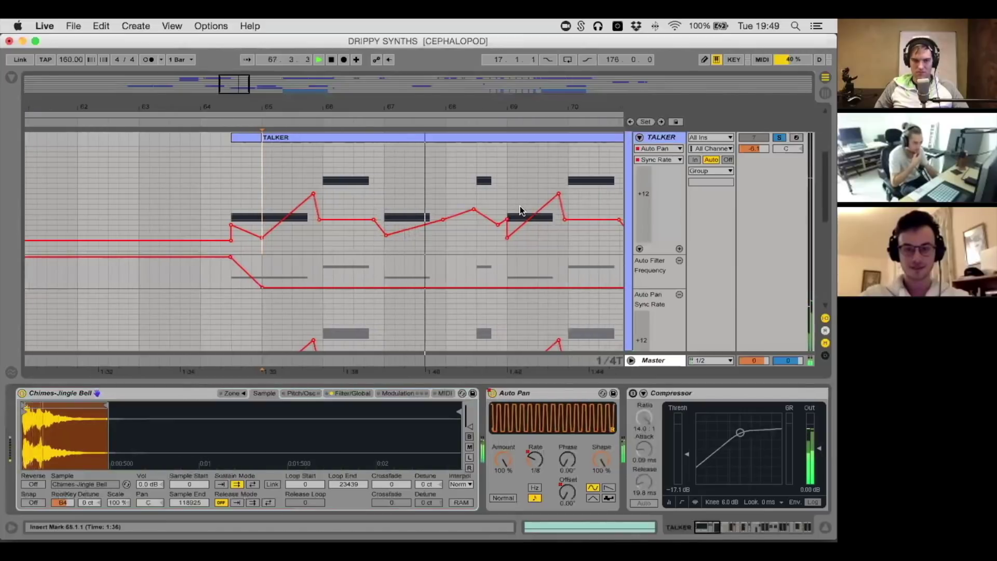
key("space")
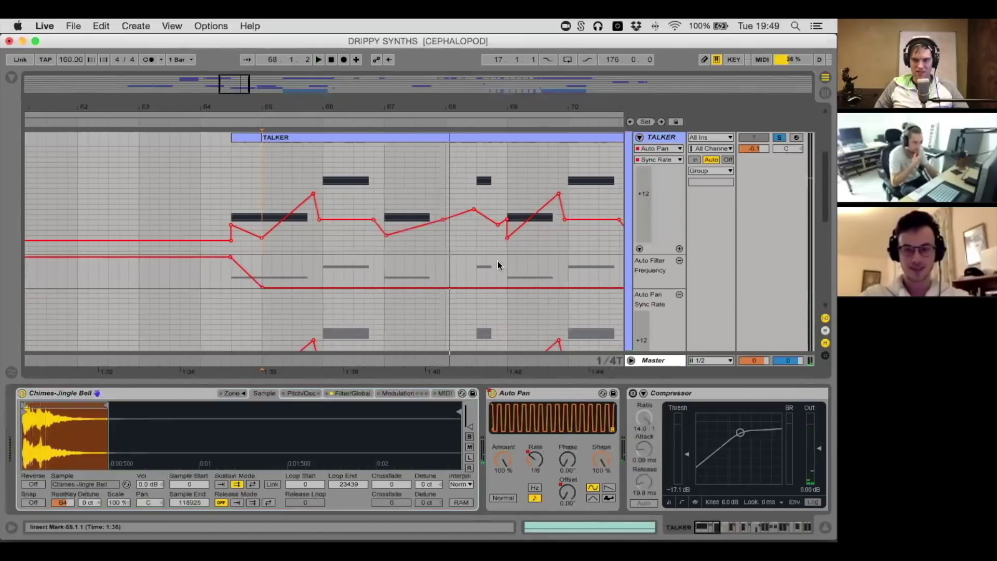
scroll(498, 261, "down", 4)
scroll(460, 266, "up", 6)
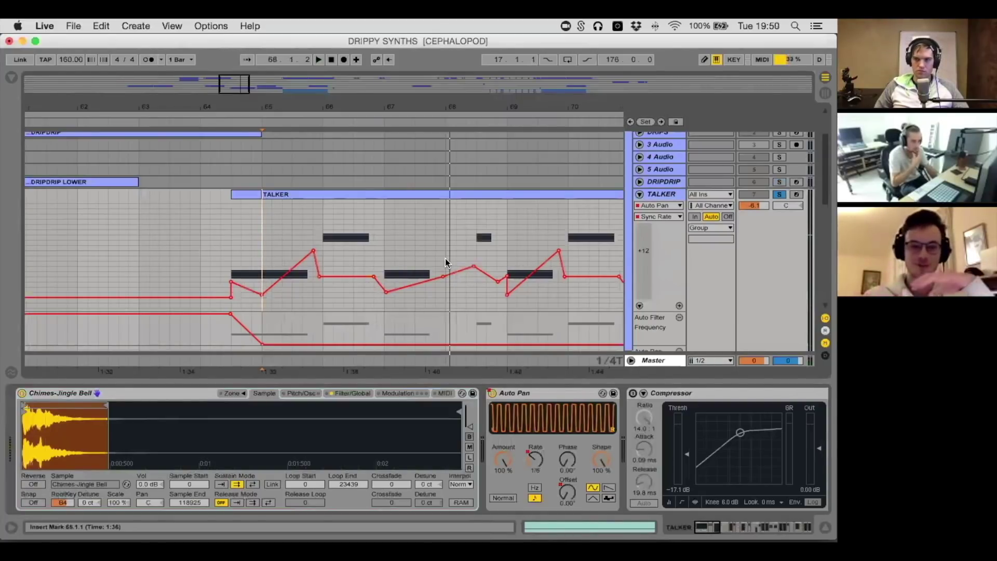
key("space")
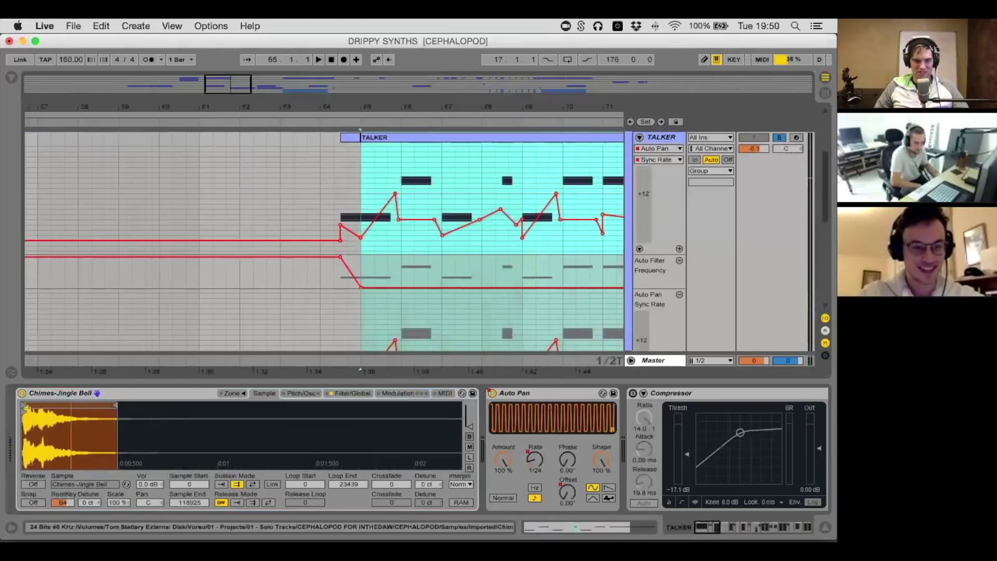
Turn off the TALKER track's Auto Pan and check the rest of its effect chain with the bar 65 clip selected
left_click_drag(71, 435, 102, 413)
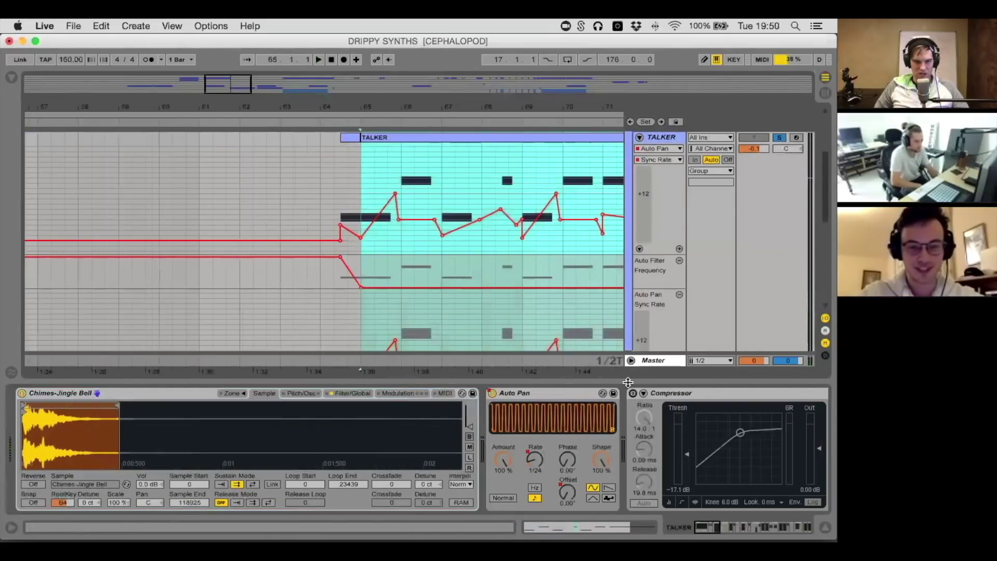
left_click(492, 393)
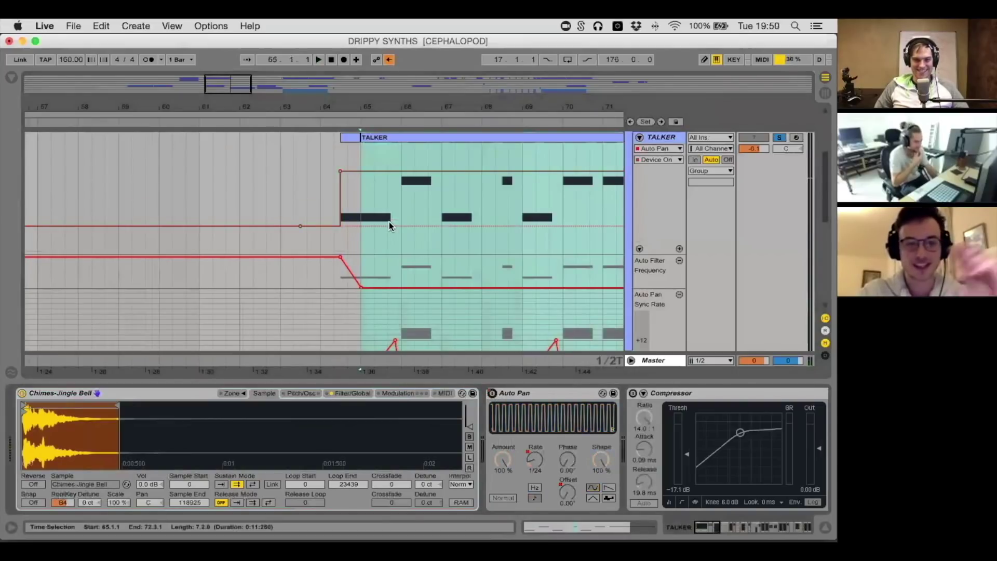
left_click(387, 136)
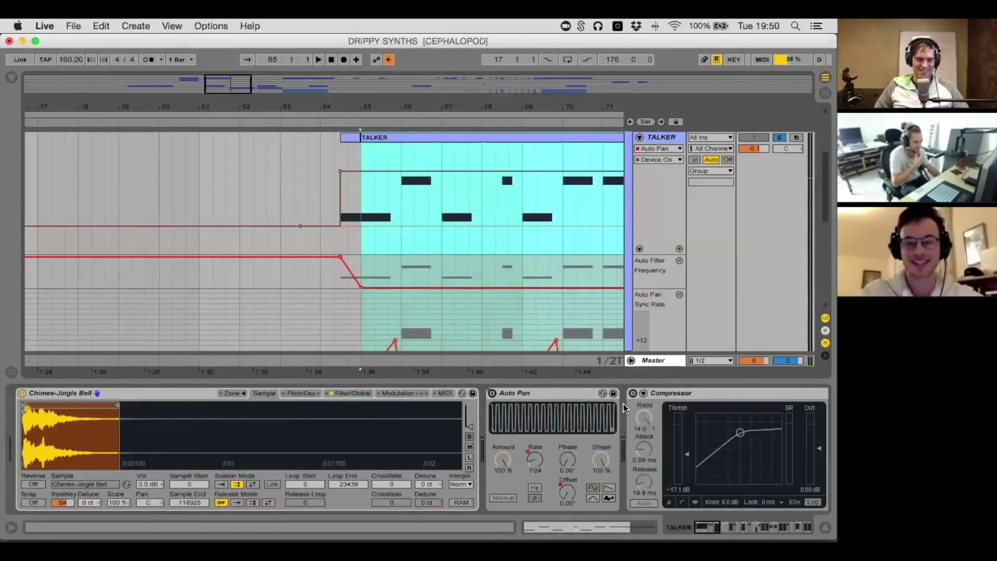
scroll(638, 414, "right", 6)
scroll(640, 418, "right", 20)
scroll(804, 413, "left", 20)
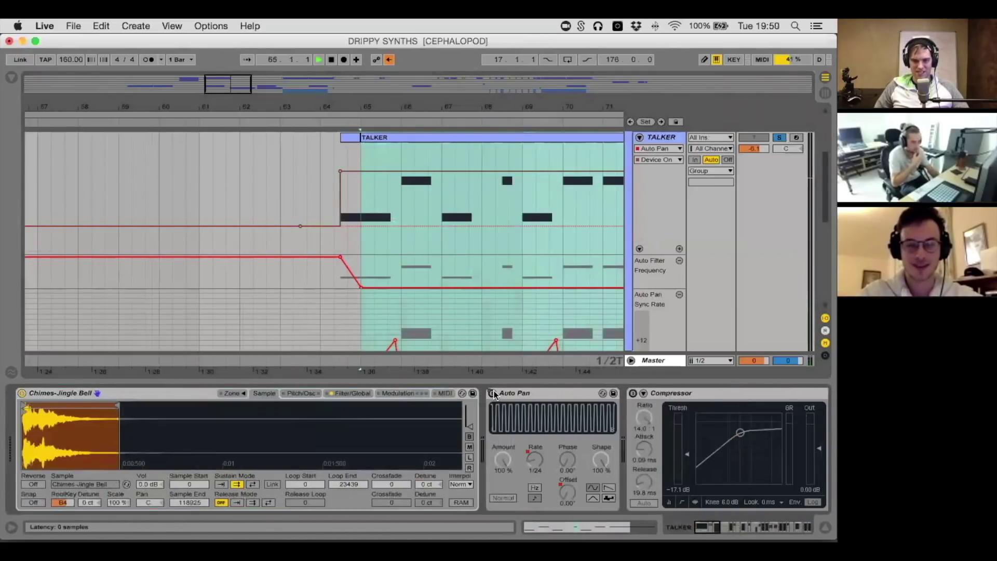
Stop the TALKER playback, solo the DRIPDRIP LOWER track and play its bar 57 clip while viewing its first devices
key("space")
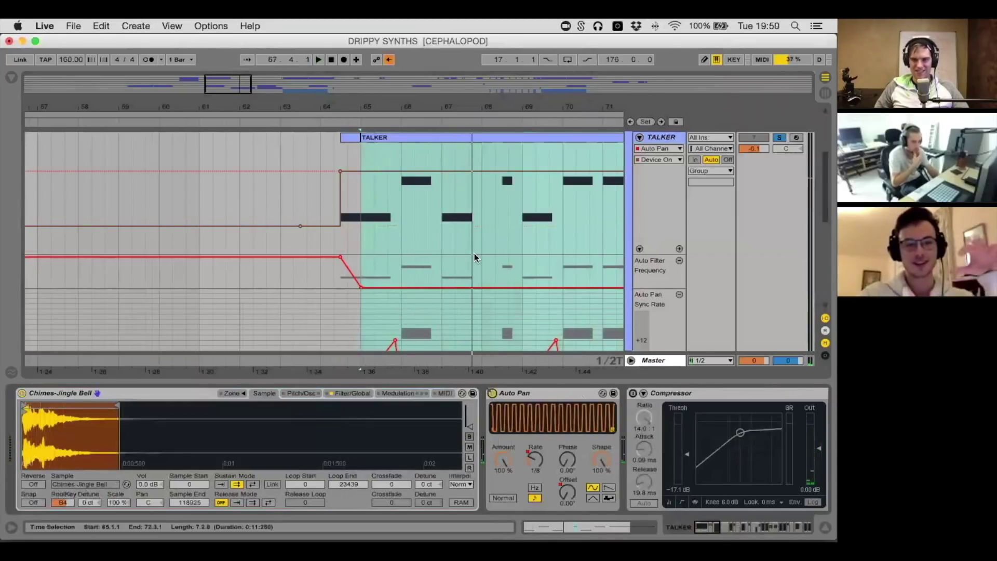
scroll(578, 440, "right", 15)
scroll(577, 441, "right", 2)
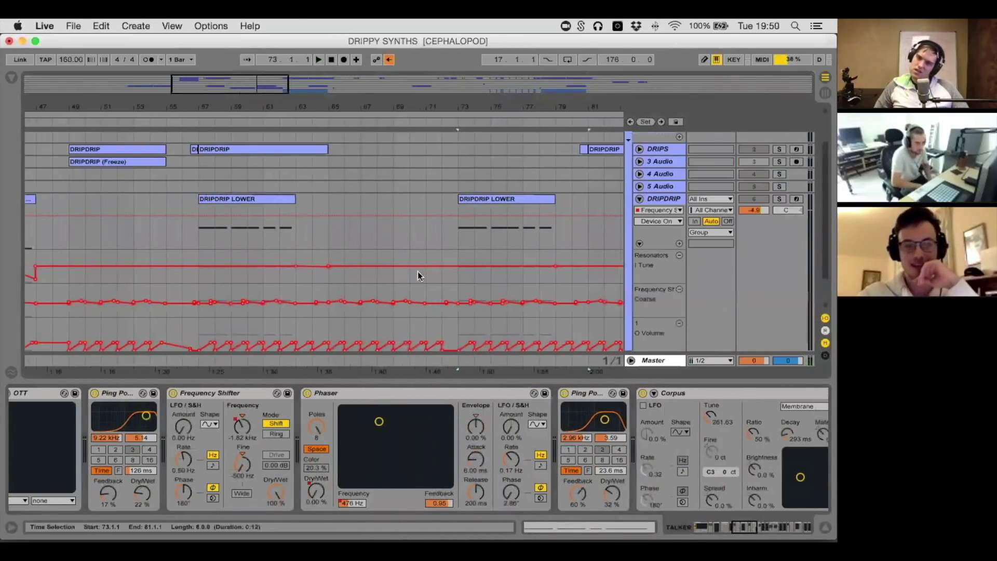
scroll(405, 246, "left", 5)
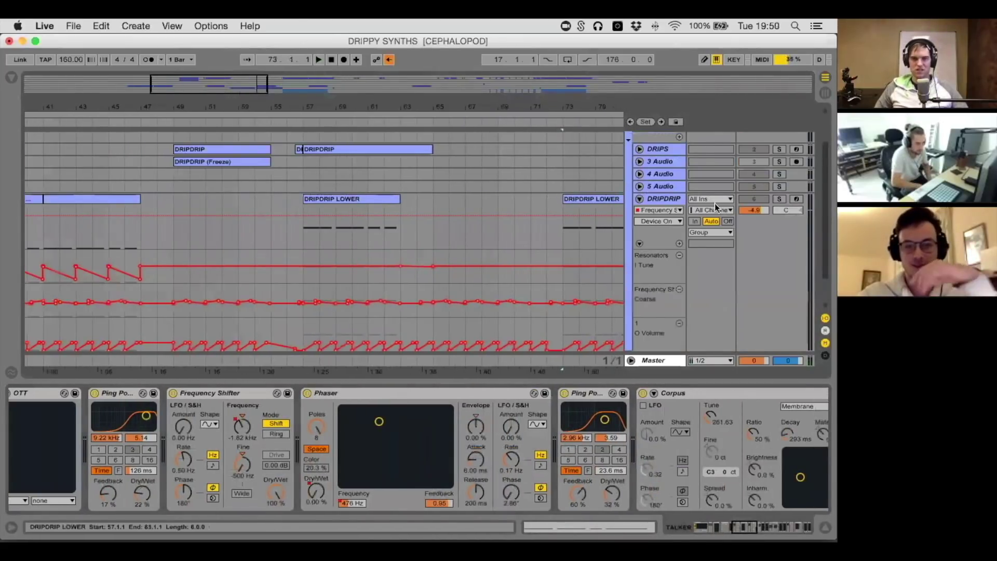
left_click(352, 200)
key("space")
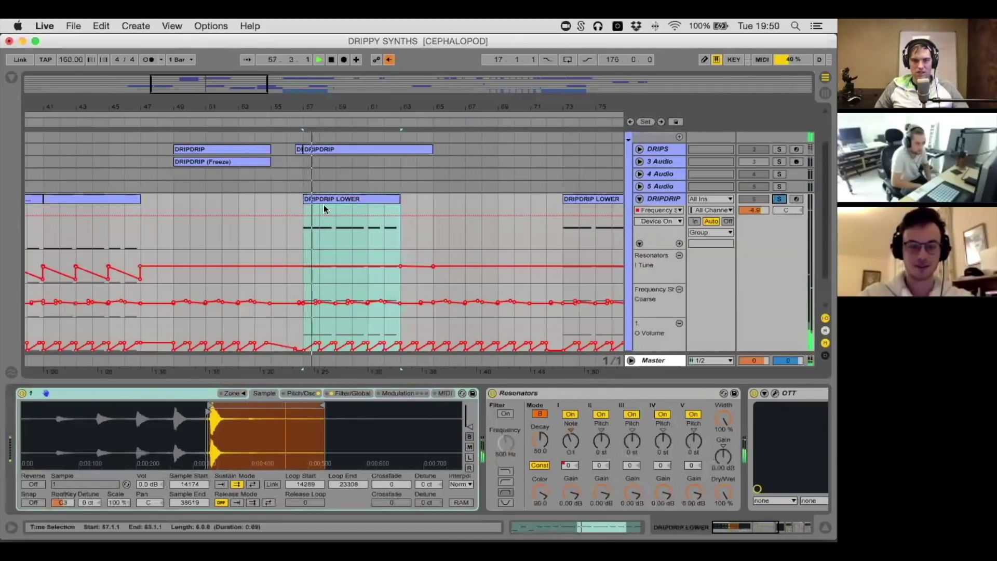
scroll(485, 422, "right", 5)
scroll(484, 420, "right", 1)
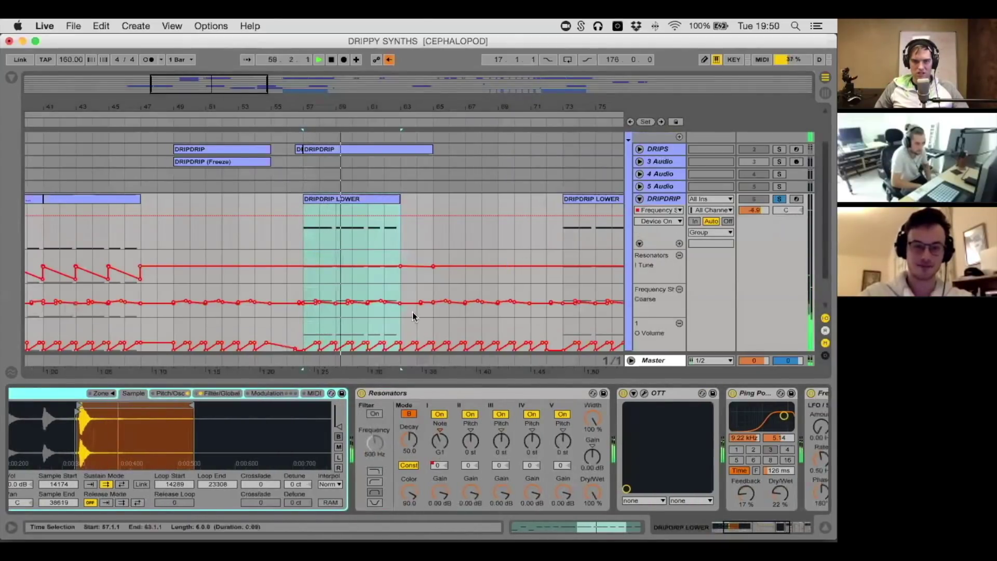
Enlarge the waveform of the DRIPDRIP LOWER sample and unfold the DRIPS track to show its automation lanes
left_click(379, 206)
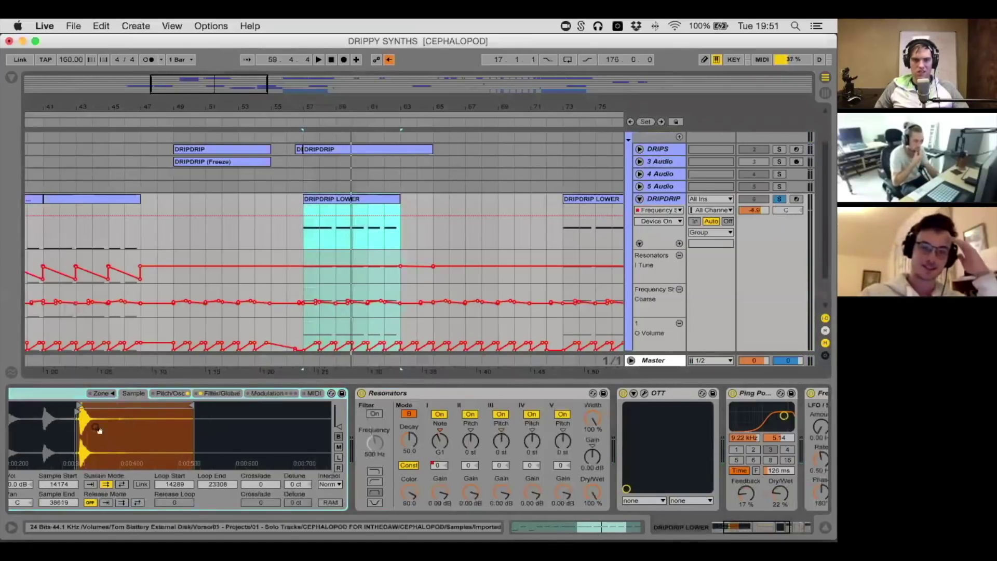
scroll(90, 427, "up", 3)
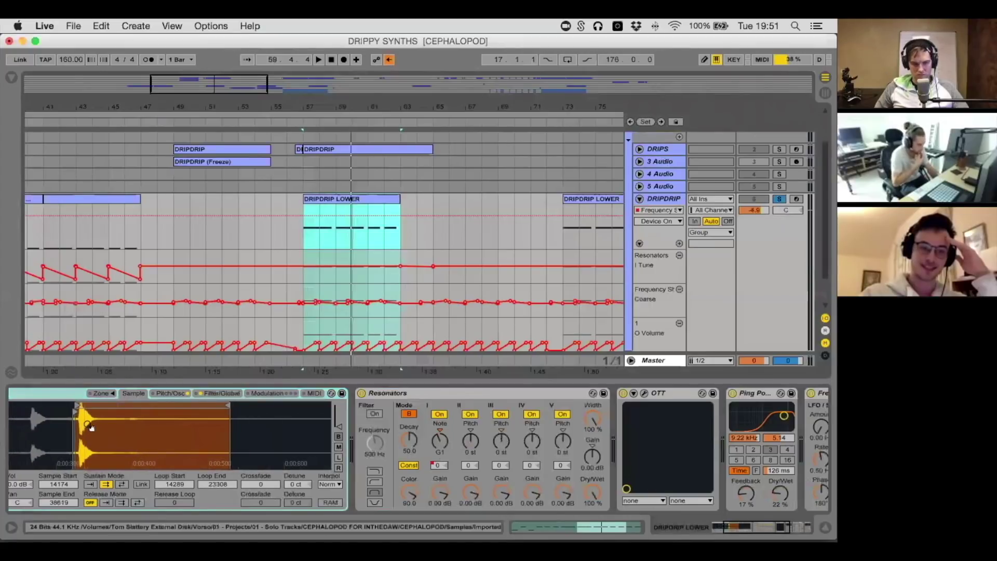
left_click(638, 149)
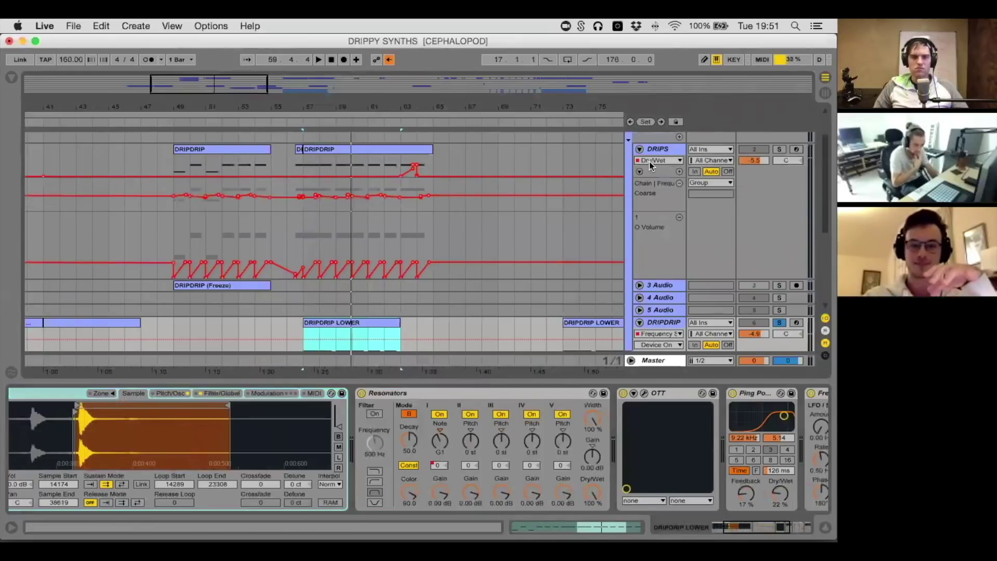
scroll(649, 161, "down", 3)
left_click(679, 257)
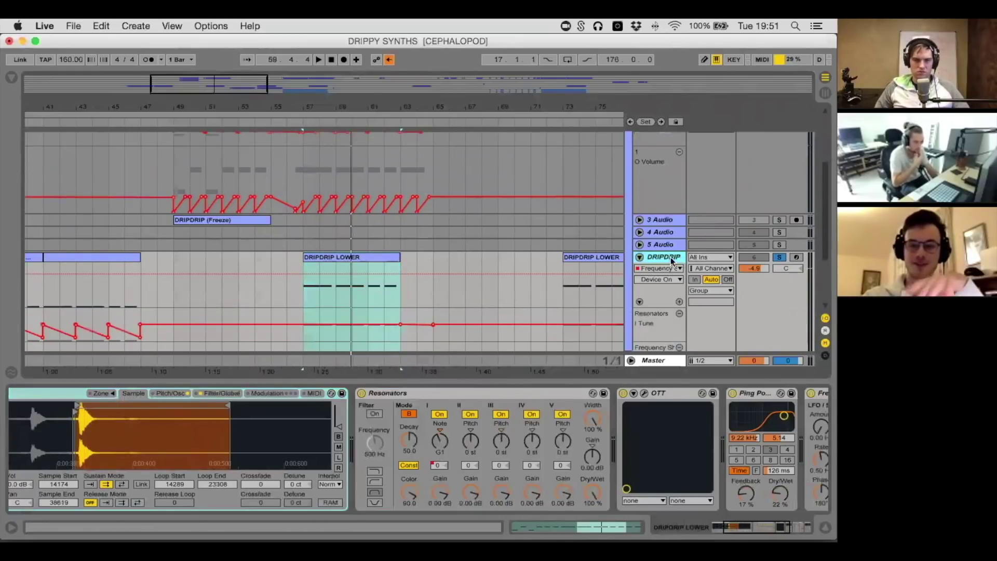
Select the DRIPDRIP LOWER clip at bar 57 again, audition it and stop playback
left_click(320, 291)
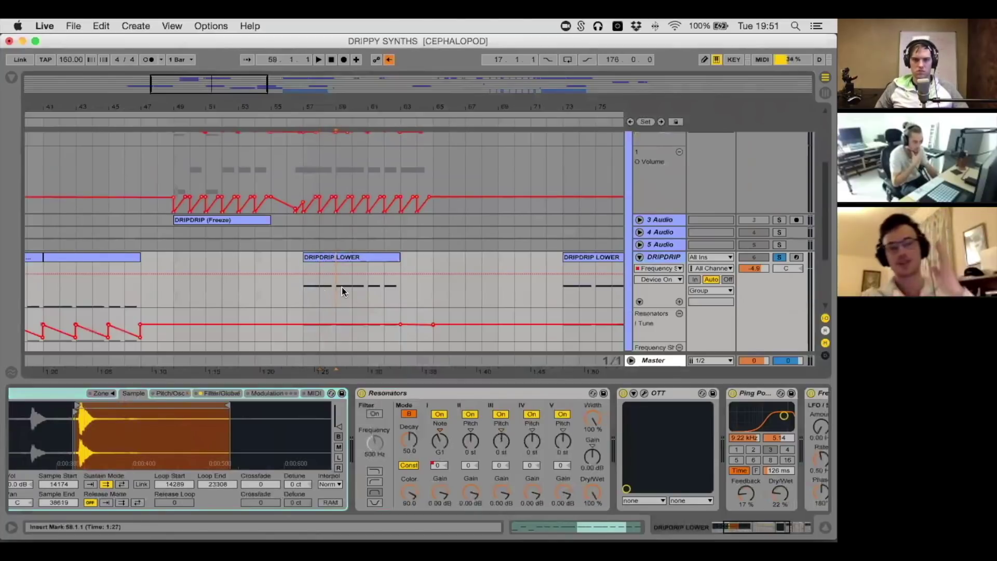
left_click(347, 257)
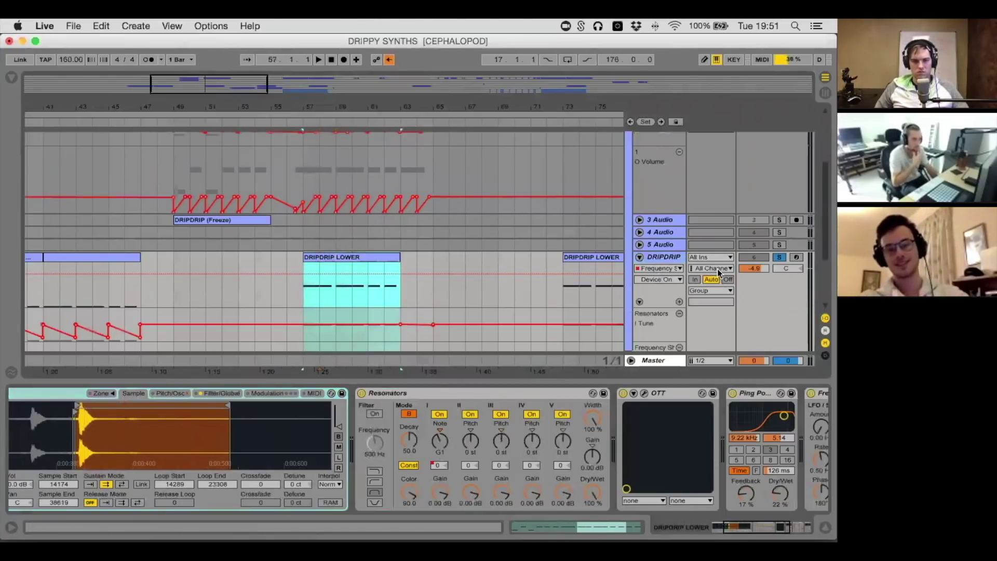
key("space")
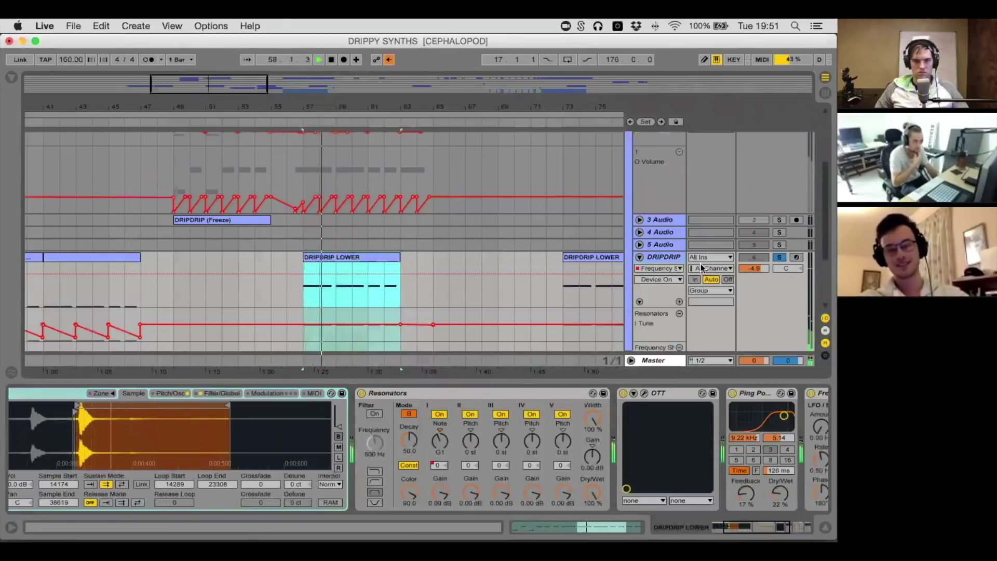
scroll(708, 251, "up", 3)
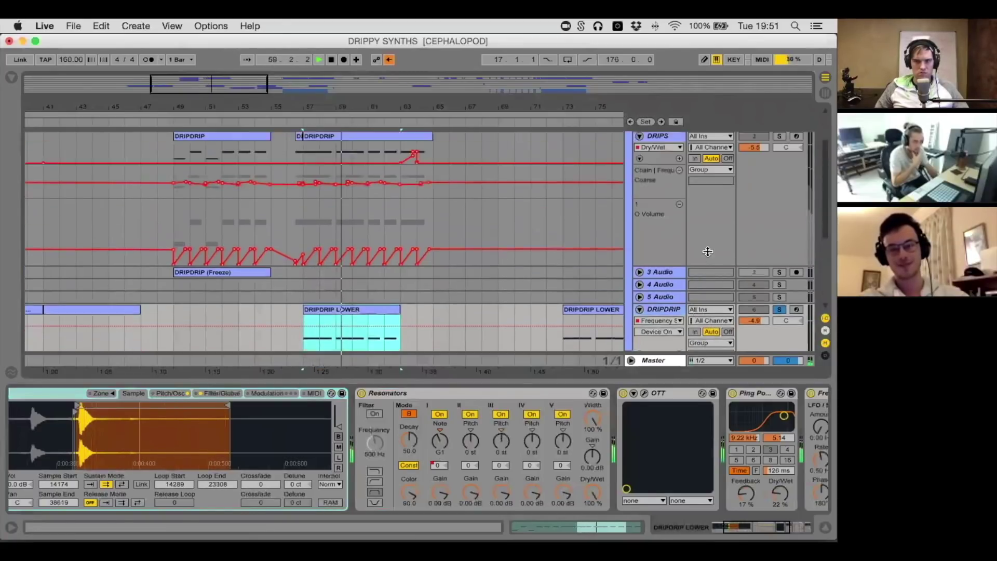
key("space")
Add the DRIPS track to the solo, fold it, and play it together with DRIPDRIP LOWER
scroll(708, 251, "up", 2)
left_click(779, 188)
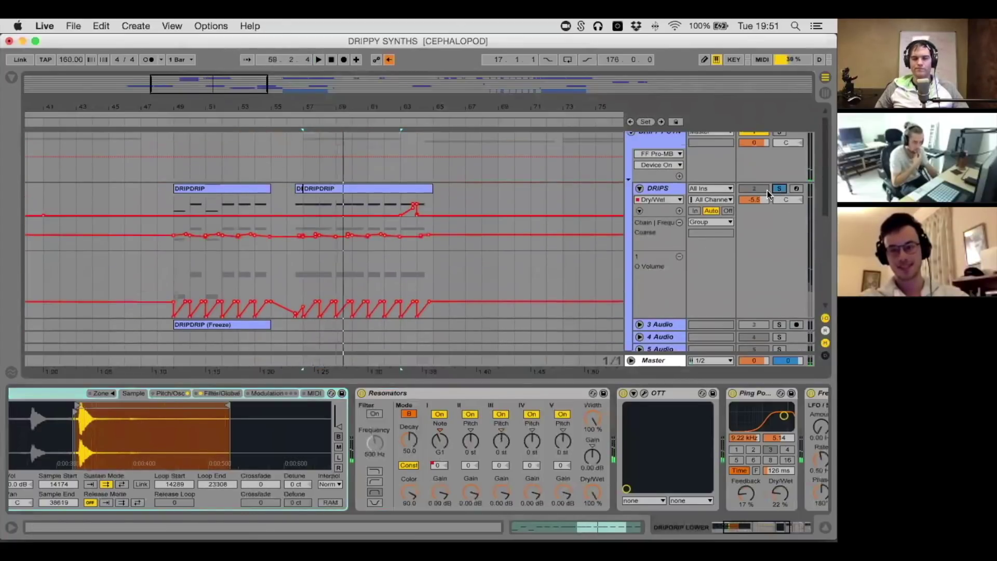
left_click(644, 189)
key("space")
scroll(644, 192, "down", 3)
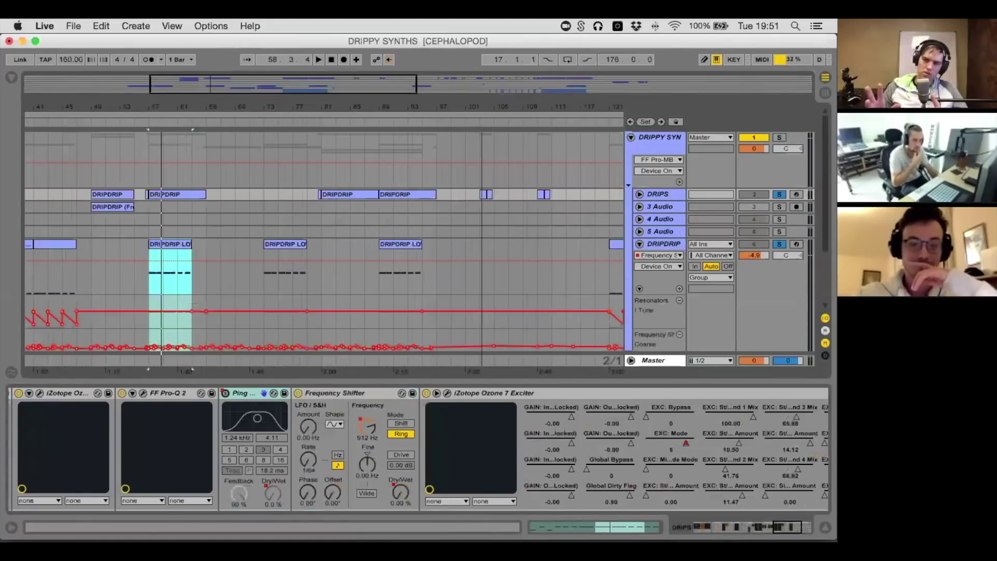
Zoom the timeline out and hide the device view so the arrangement fills the window from before bar 17
left_click_drag(496, 107, 496, 93)
scroll(509, 176, "down", 4)
left_click(825, 528)
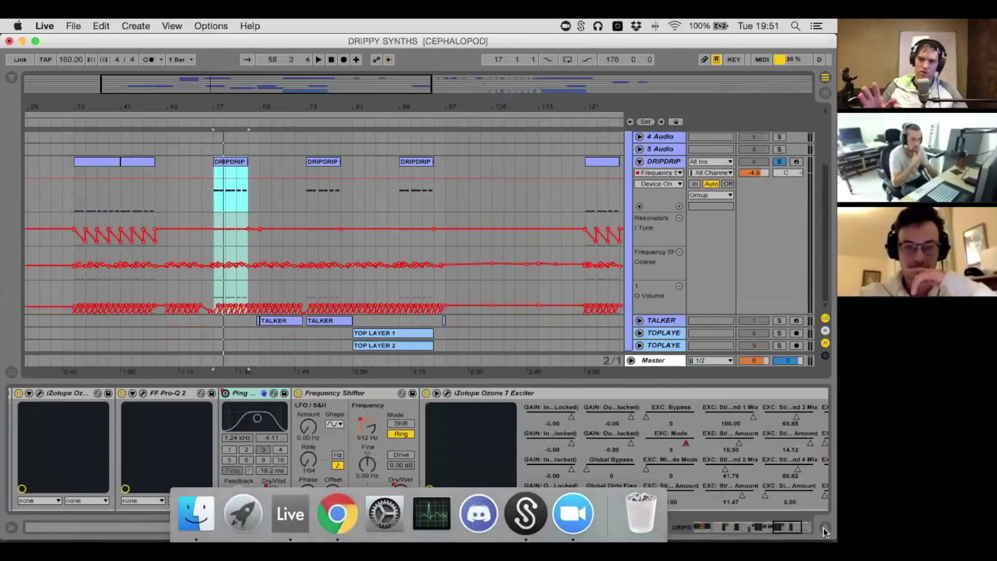
scroll(434, 323, "left", 3)
scroll(435, 326, "left", 2)
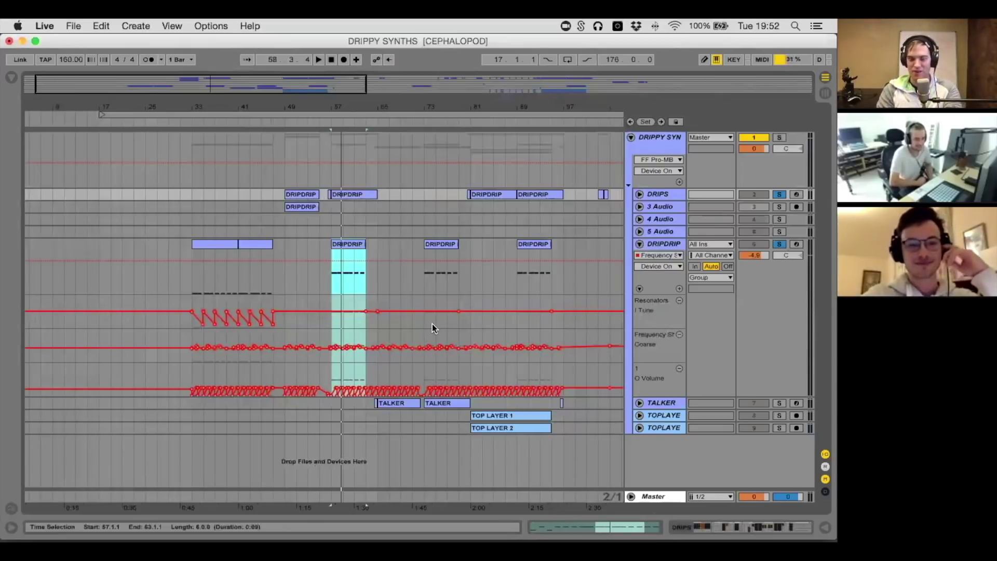
Try time selections between bars 65 and 69 on DRIPDRIP LOWER and 5 Audio, and place the insert marker at bar 65
left_click(366, 280)
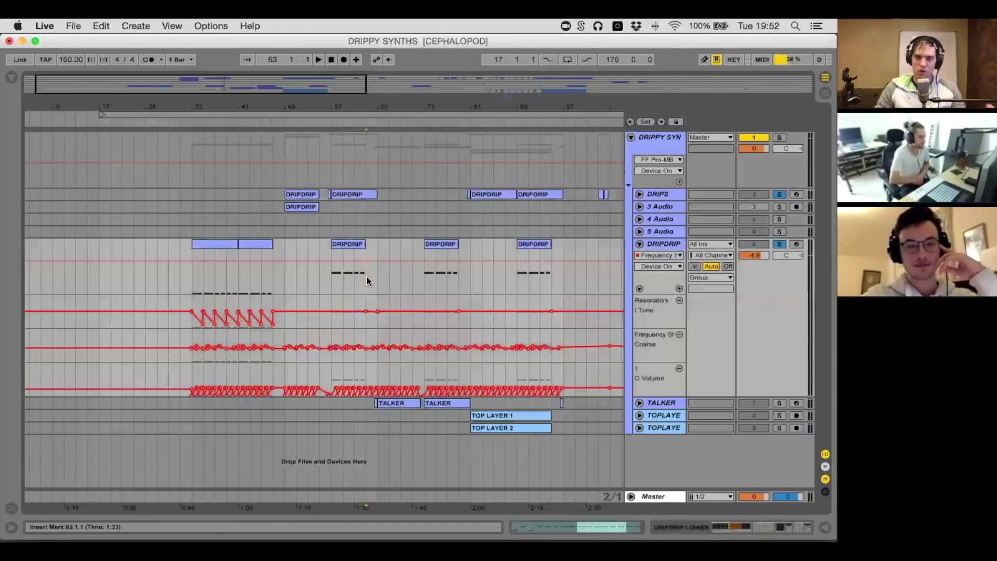
mouse_move(379, 280)
left_mouse_down()
mouse_move(392, 301)
mouse_move(419, 280)
mouse_move(379, 278)
mouse_move(397, 277)
left_mouse_up()
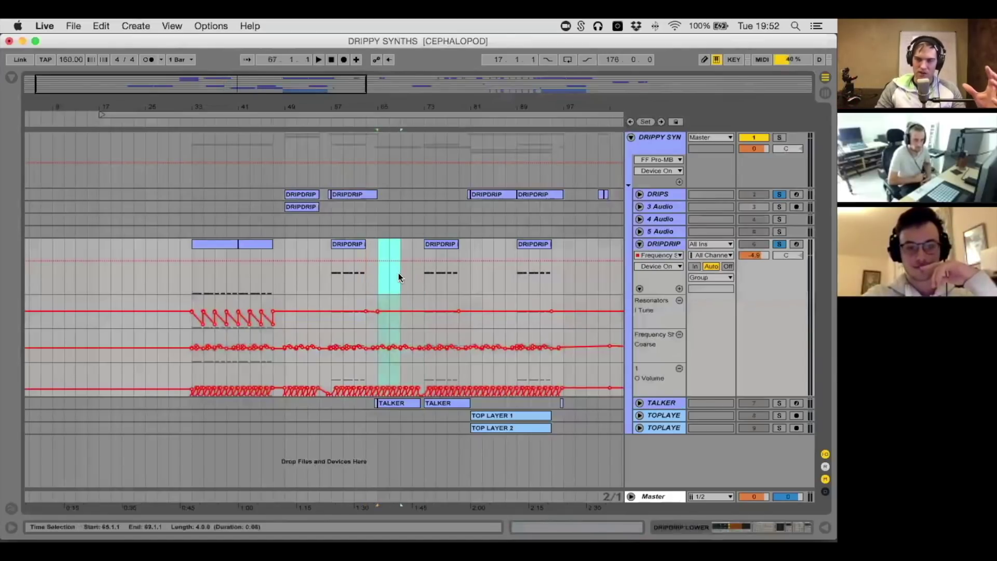
mouse_move(401, 229)
left_mouse_down()
mouse_move(369, 252)
mouse_move(405, 229)
left_mouse_up()
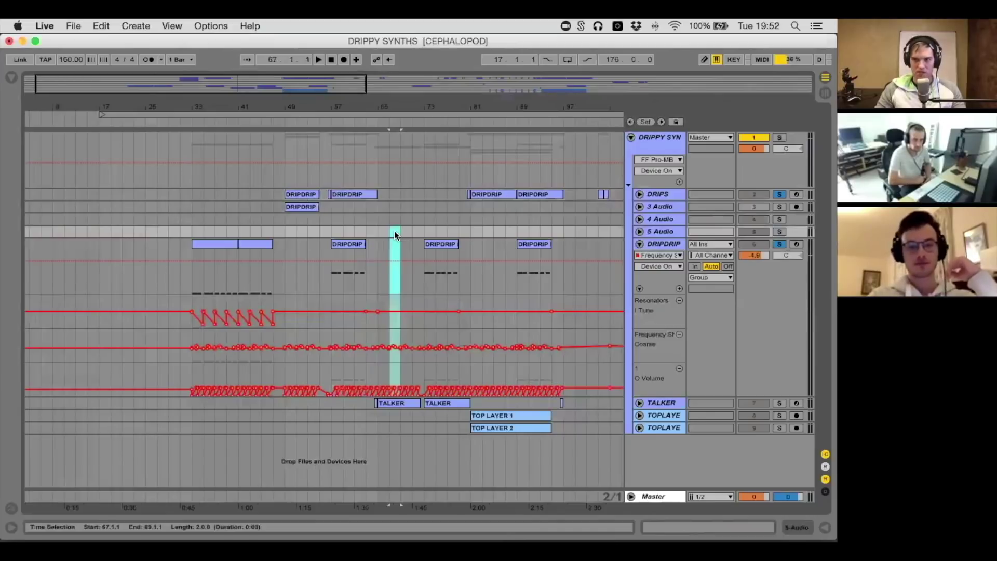
left_click(382, 233)
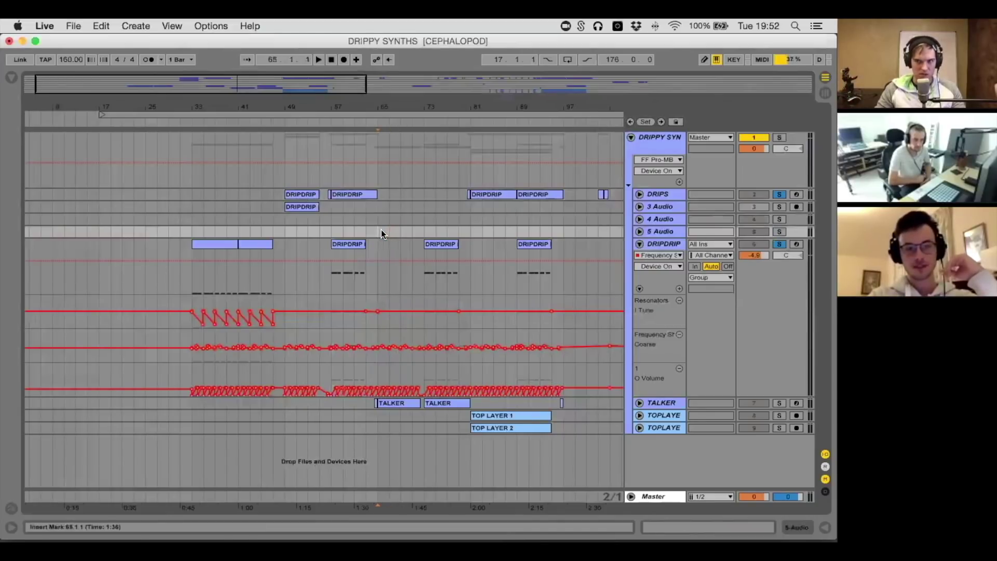
Try extending the time selection from bar 65 across bars and audio tracks, finishing with bars 65 to 67 on 5 Audio
key("shift+Up")
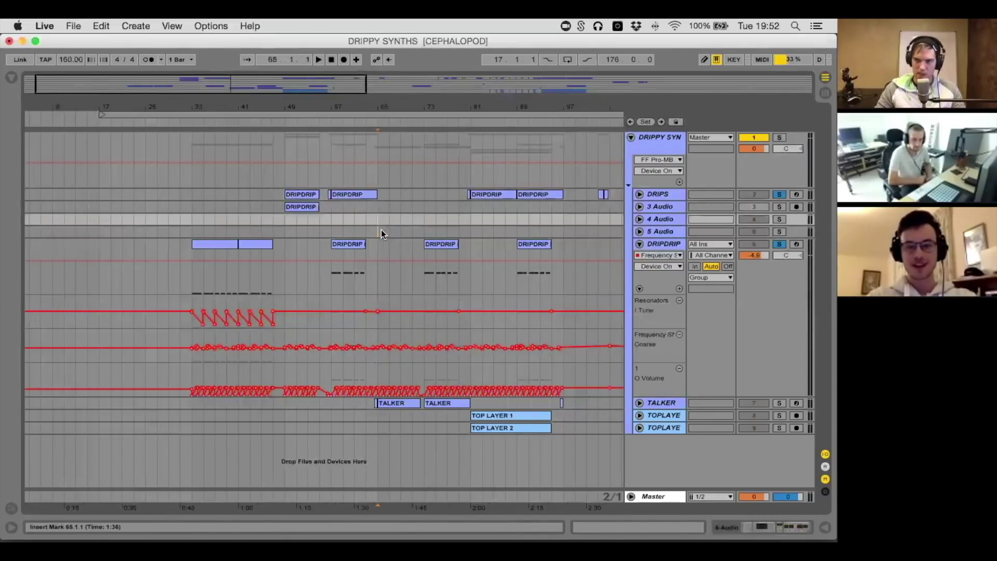
key("shift+Right")
key("shift+Up")
key("shift+Right")
key("shift+Down")
key("shift+Right")
key("shift+Down")
key("shift+Left")
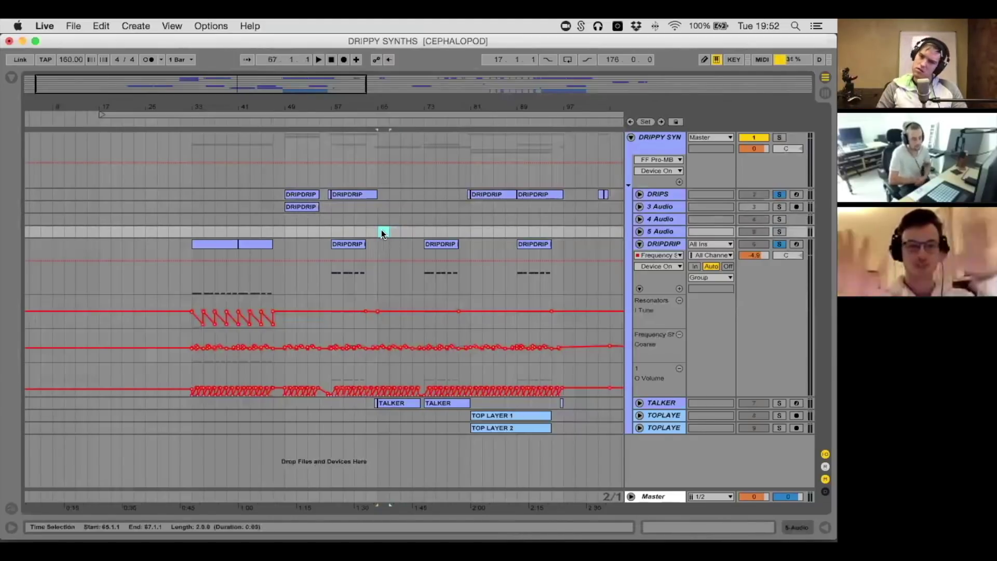
Move the insert marker back to bar 59 on DRIPDRIP LOWER, and return it to bar 65 on 4 Audio
key("Left")
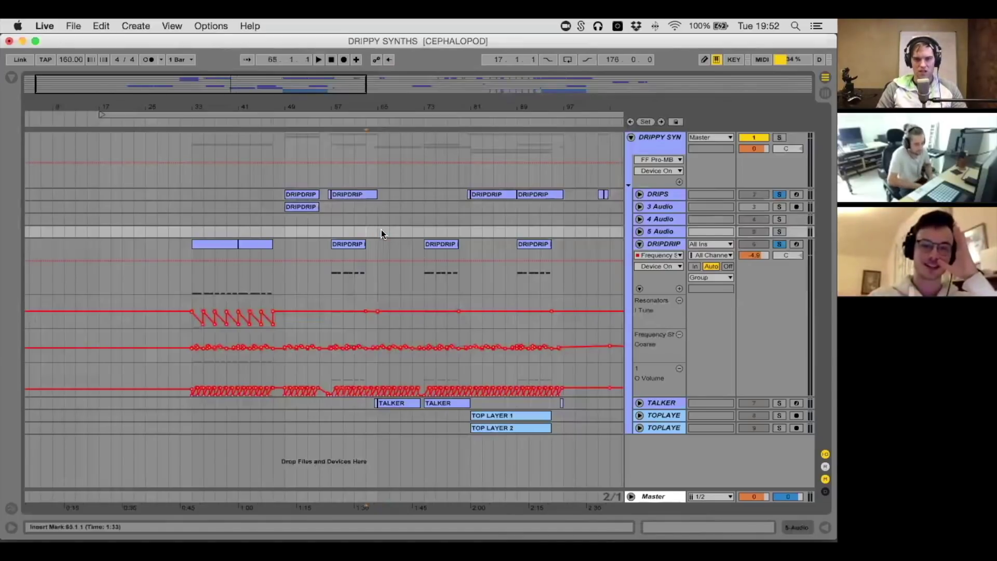
key("Left")
key("Down")
key("Left")
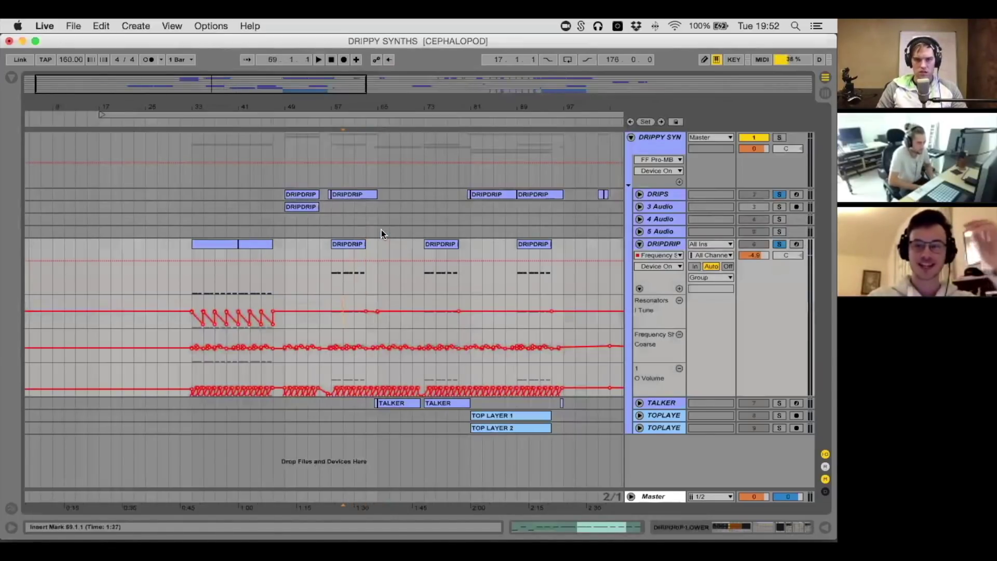
key("Up")
key("Right")
key("Up")
key("Right")
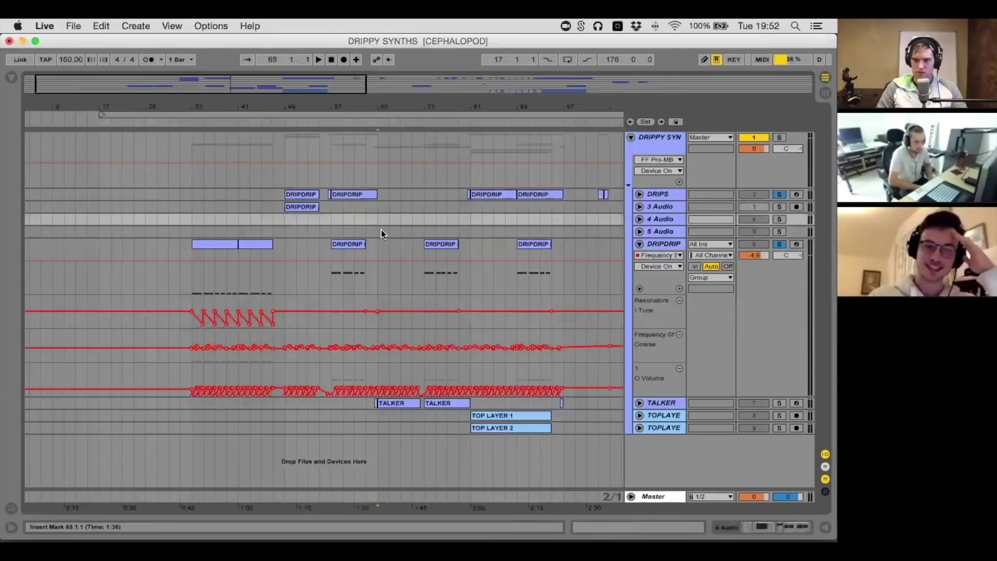
Move the insert marker to bar 67 and step it between neighbouring tracks, finishing on 3 Audio
key("Up")
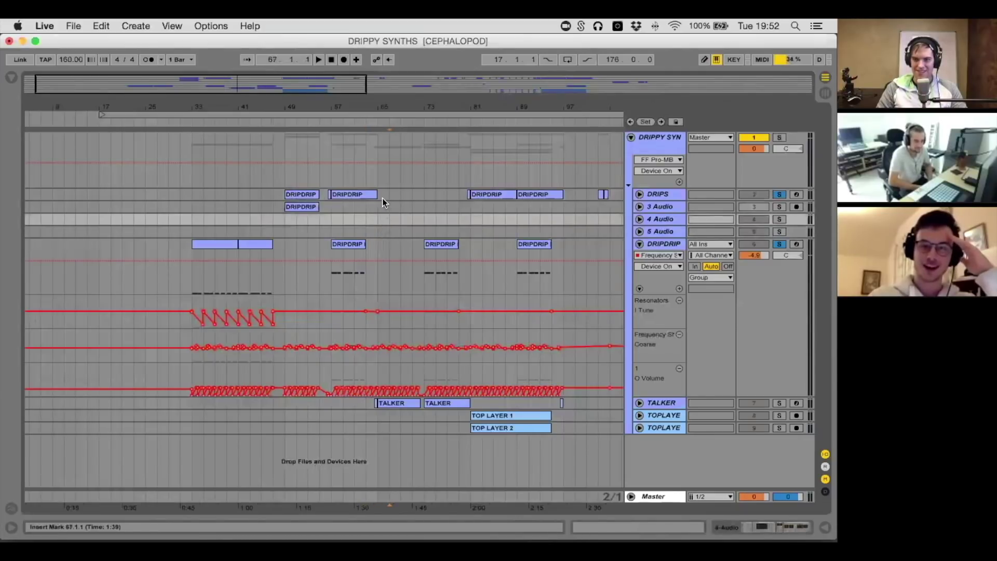
key("Up")
key("Down")
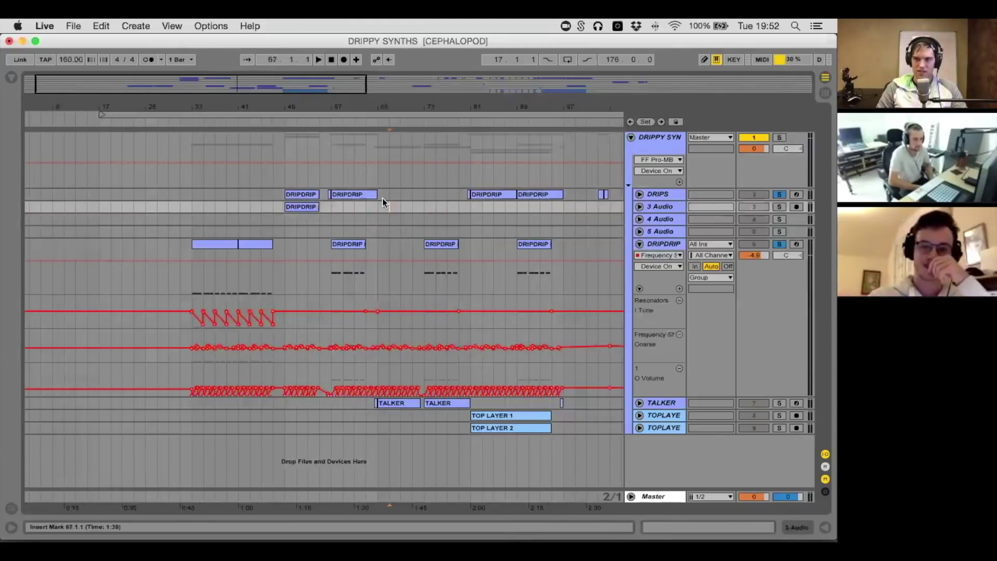
key("Up")
key("Down")
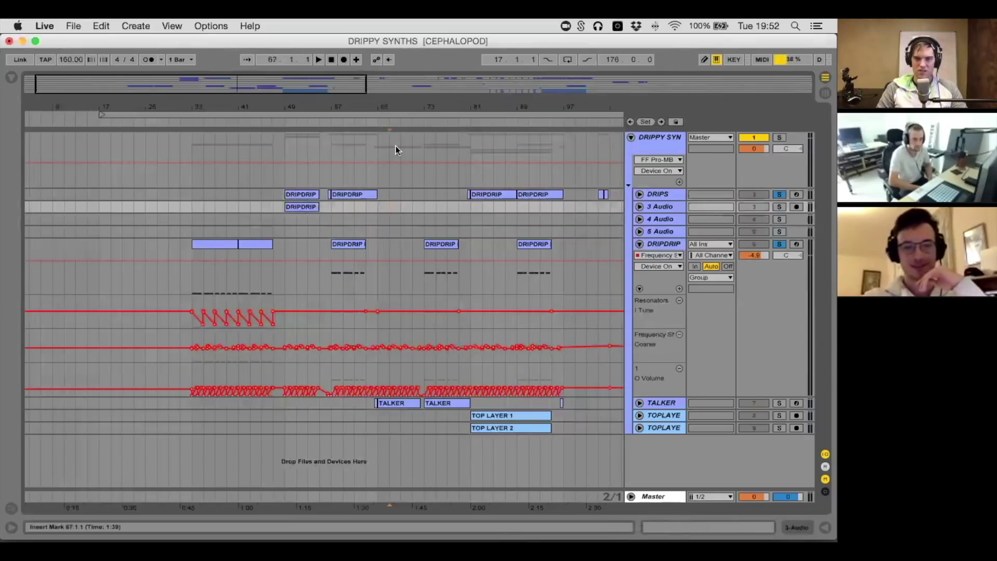
Fold the DRIPDRIP LOWER track and unfold the TALKER and DRIPS tracks
left_click(635, 242)
left_click(639, 243)
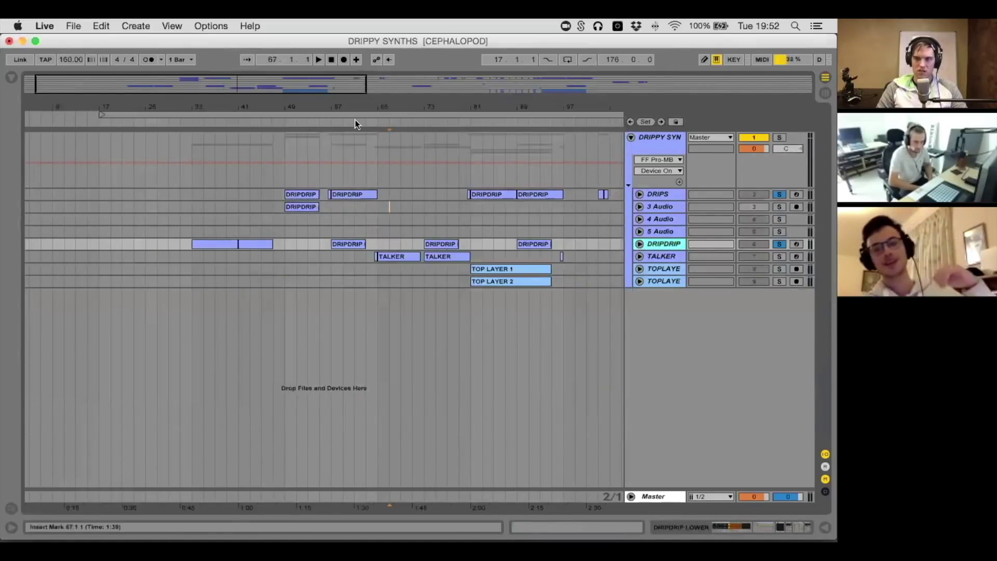
left_click(639, 256)
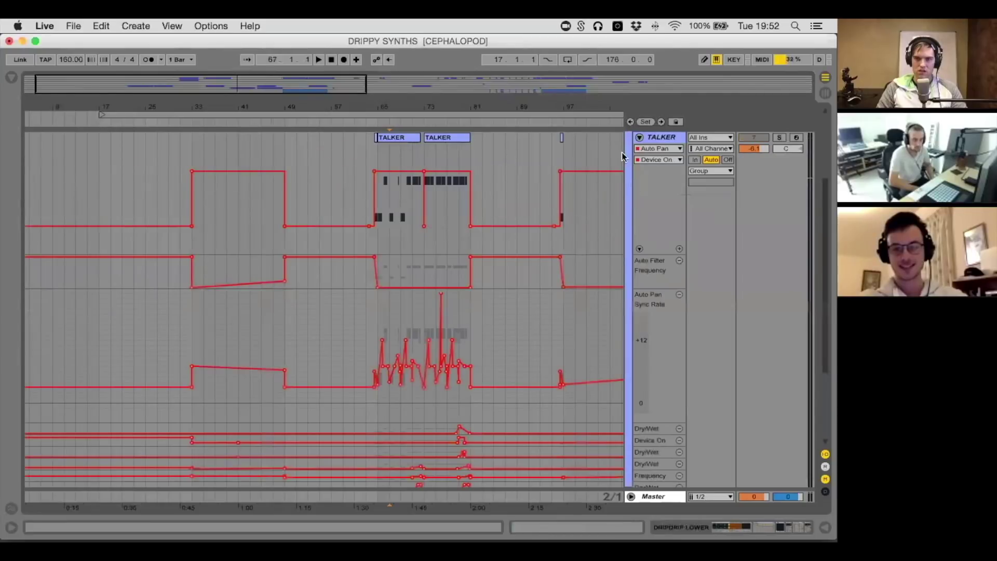
scroll(615, 156, "up", 5)
scroll(616, 156, "right", 2)
left_click(639, 194)
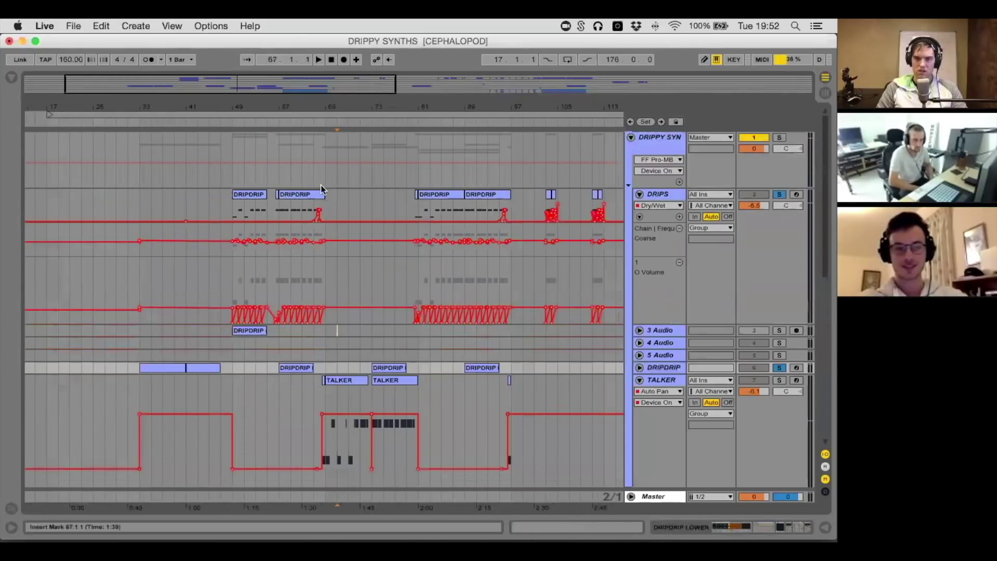
Select the DRIPS clip at bar 49, solo only the DRIPS track and keep the track unfolded
left_click(240, 194)
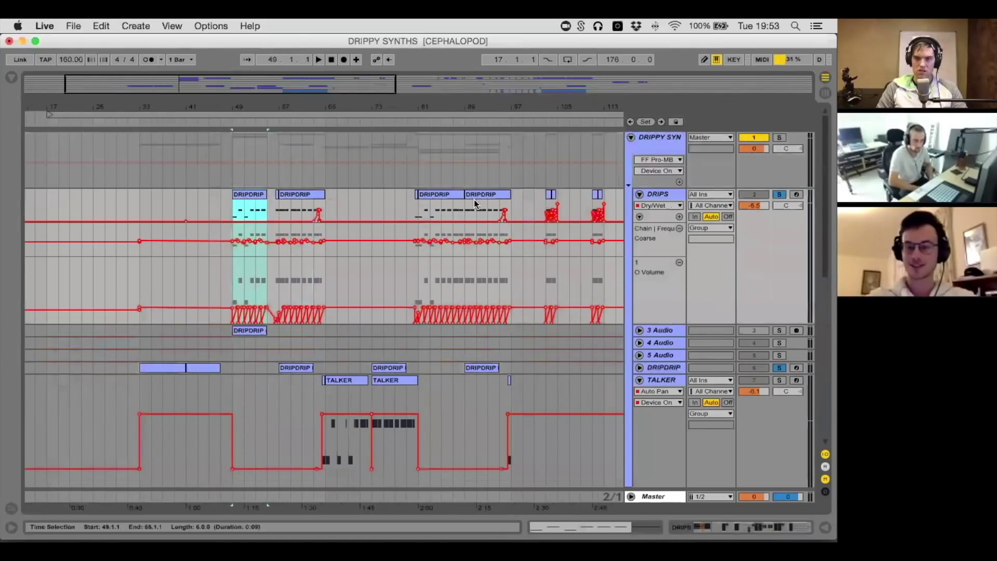
left_click(779, 195)
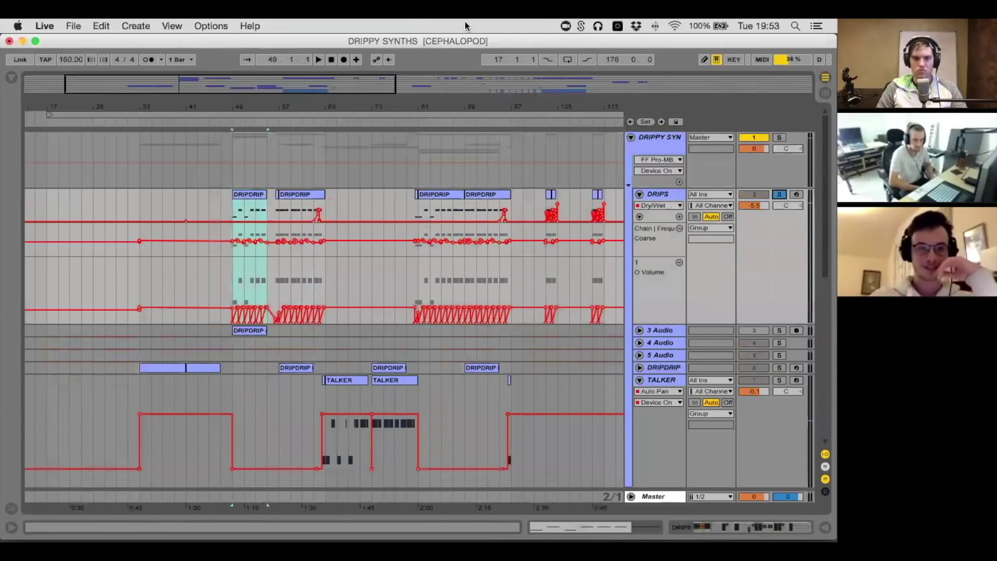
left_click(640, 194)
left_click(640, 194)
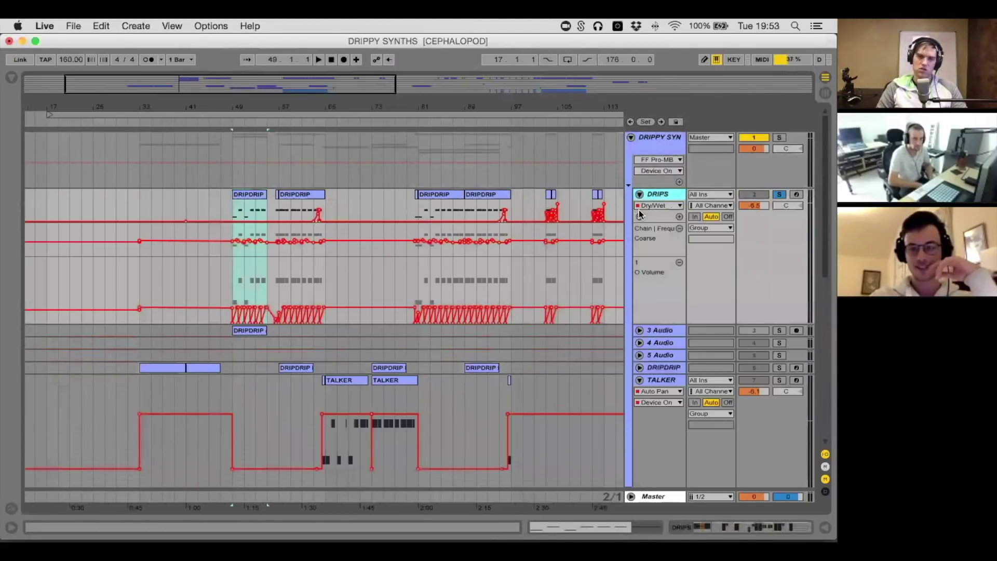
Unfold the 3 Audio track and step the track selection down from it to TALKER
left_click(640, 330)
left_click(660, 326)
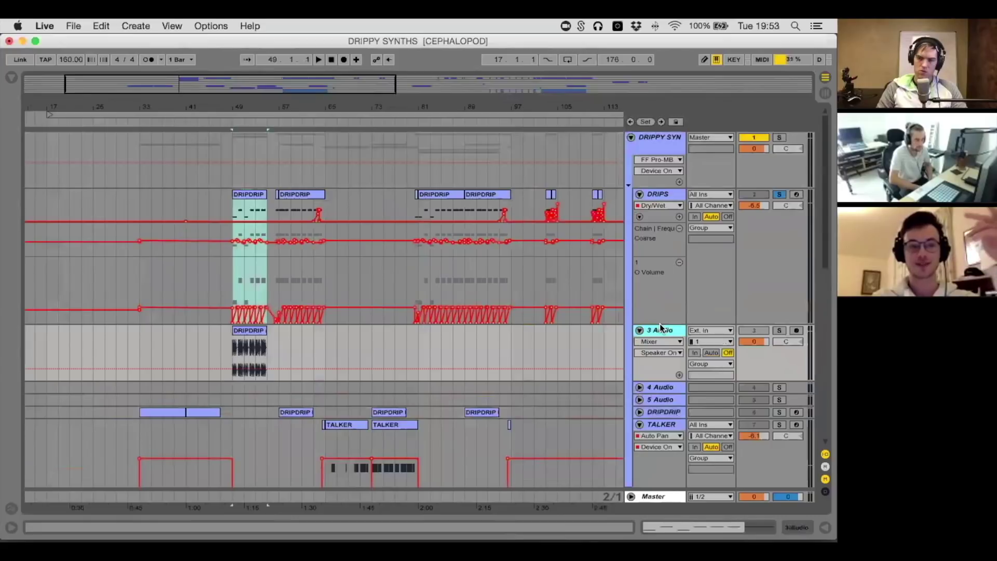
key("Down")
key("Down")
key("Down")
key("Down")
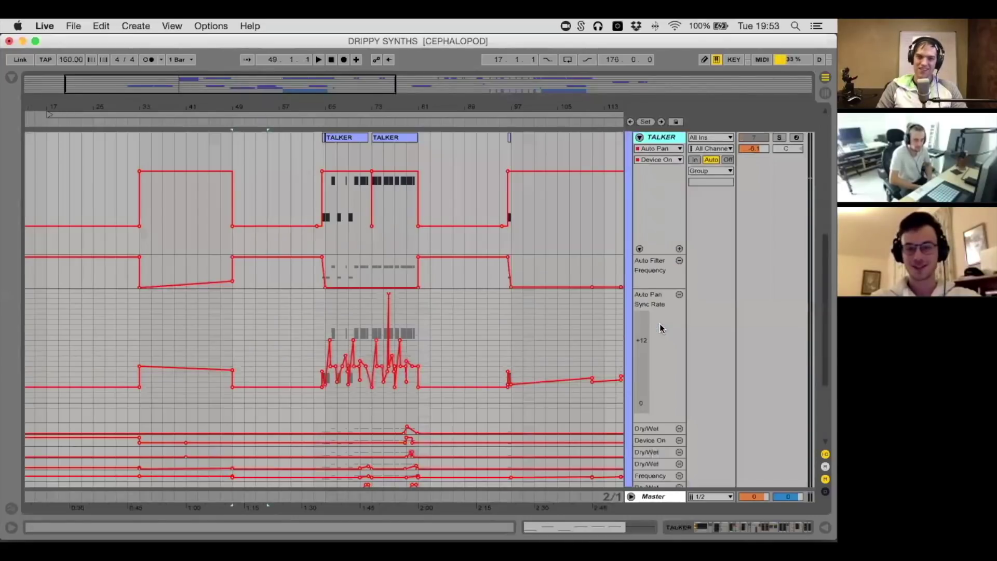
Step the track selection up from TALKER to DRIPS, unfolding DRIPDRIP LOWER and 5 Audio on the way
key("Up")
key("Right")
key("Up")
key("Right")
key("Up")
key("Up")
key("Up")
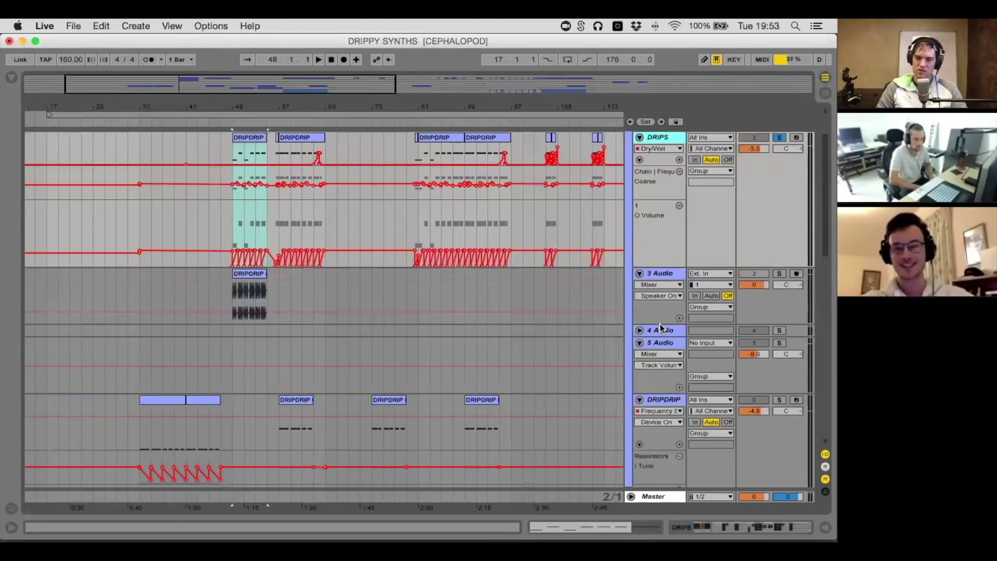
Step the track selection up to the DRIPPY SYN group and back down, finishing on 4 Audio
key("Up")
key("Down")
key("Down")
key("Down")
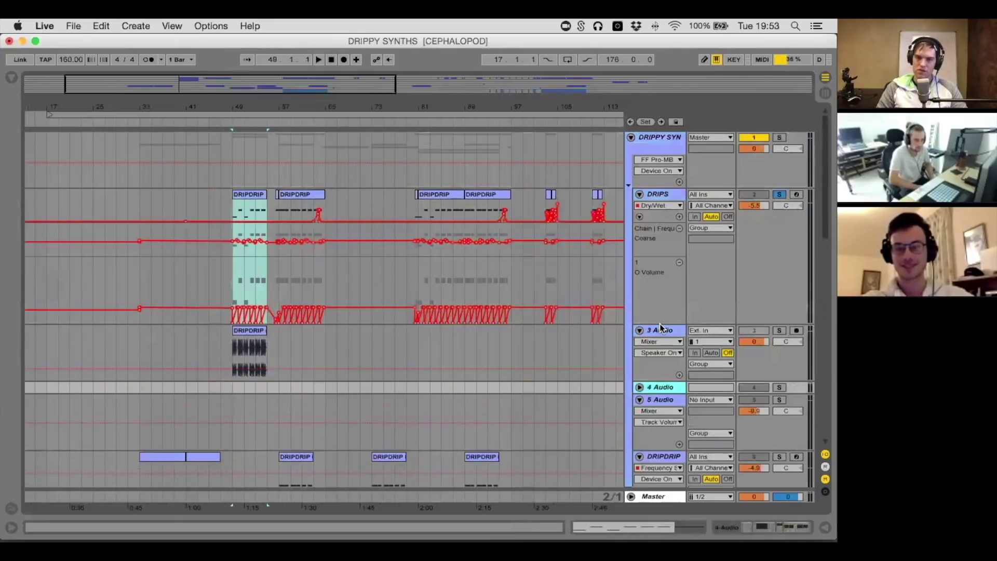
key("Down")
key("Up")
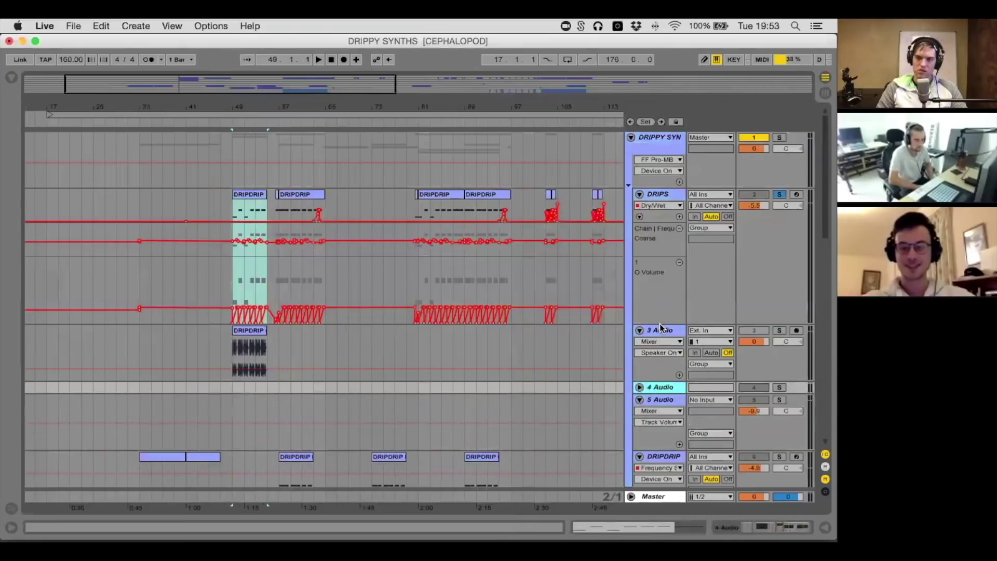
Unfold the 4 Audio track and select bars 81 to 99 in the DRIPS volume automation lane
key("Right")
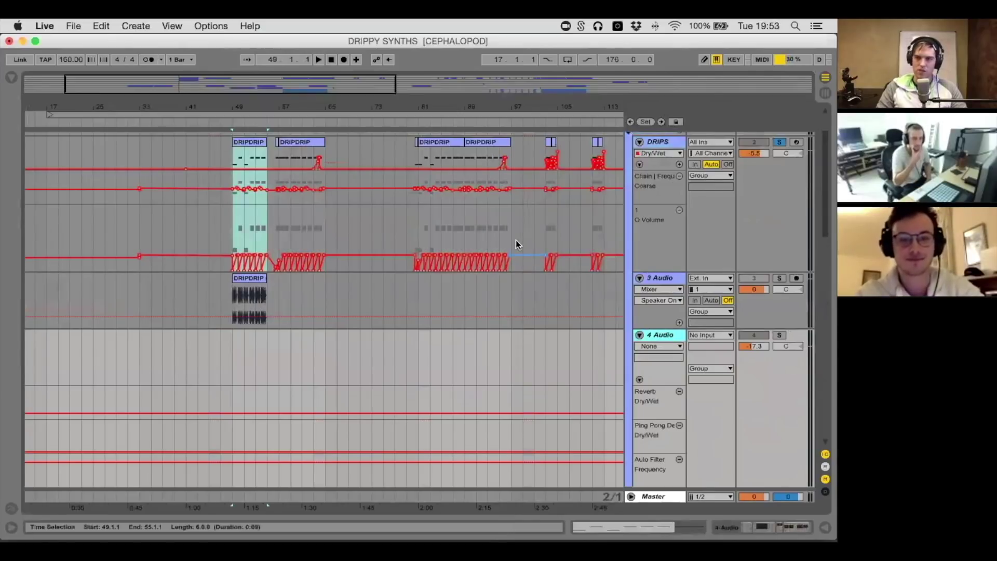
left_click_drag(419, 235, 518, 210)
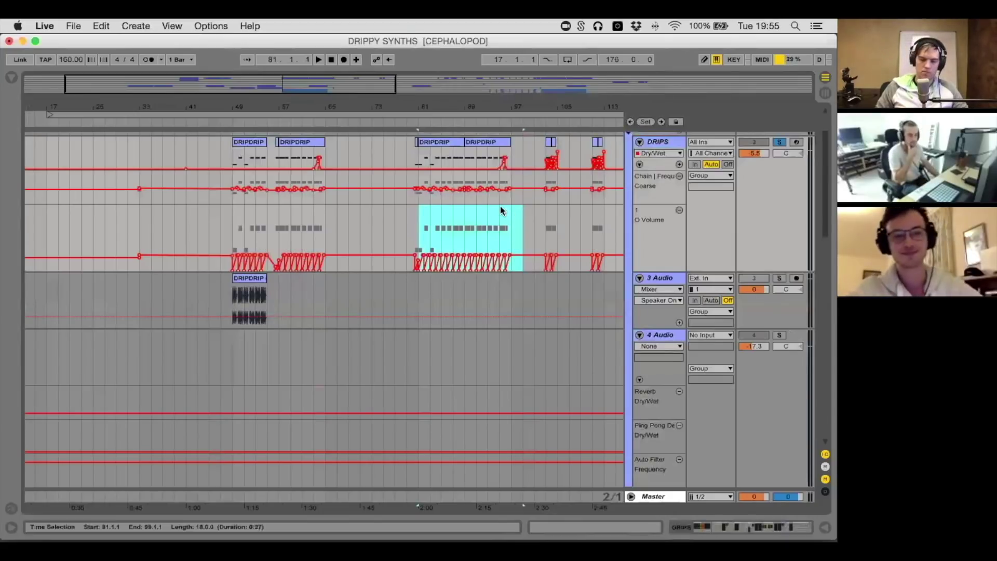
Fold the DRIPS, 3 Audio, 4 Audio, 5 Audio, DRIPDRIP and TALKER tracks
left_click(639, 142)
left_click(639, 154)
left_click(639, 167)
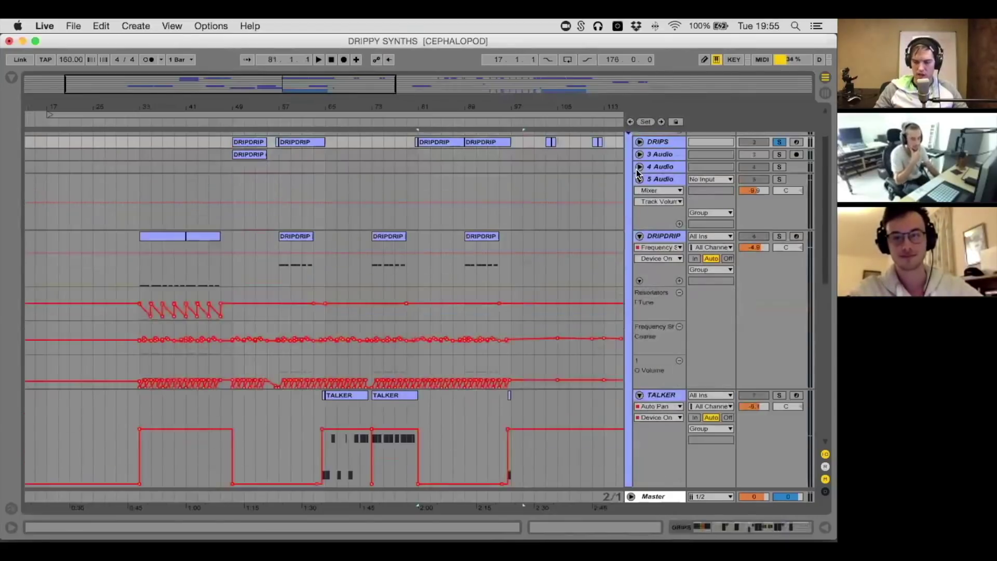
left_click(639, 179)
left_click(640, 192)
left_click(639, 204)
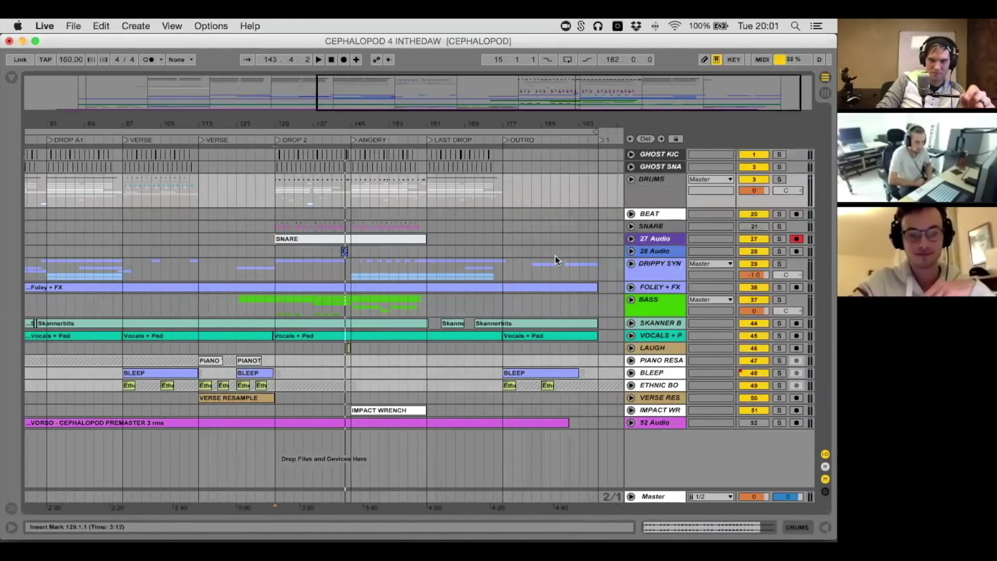
Unfold the IMPACT WRENCH track and audition its clip from bar 145 in solo
left_click(631, 410)
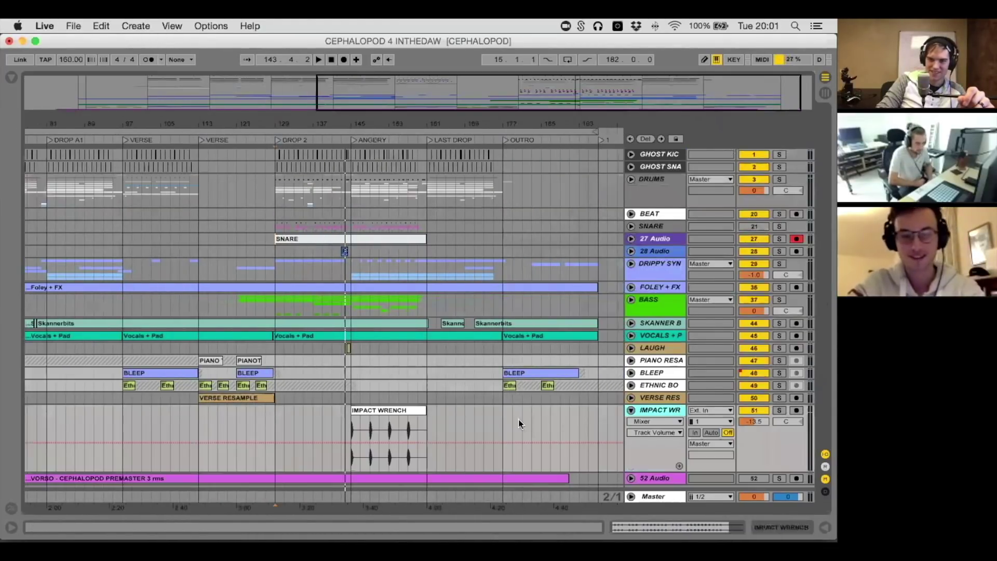
left_click(417, 412)
key("z")
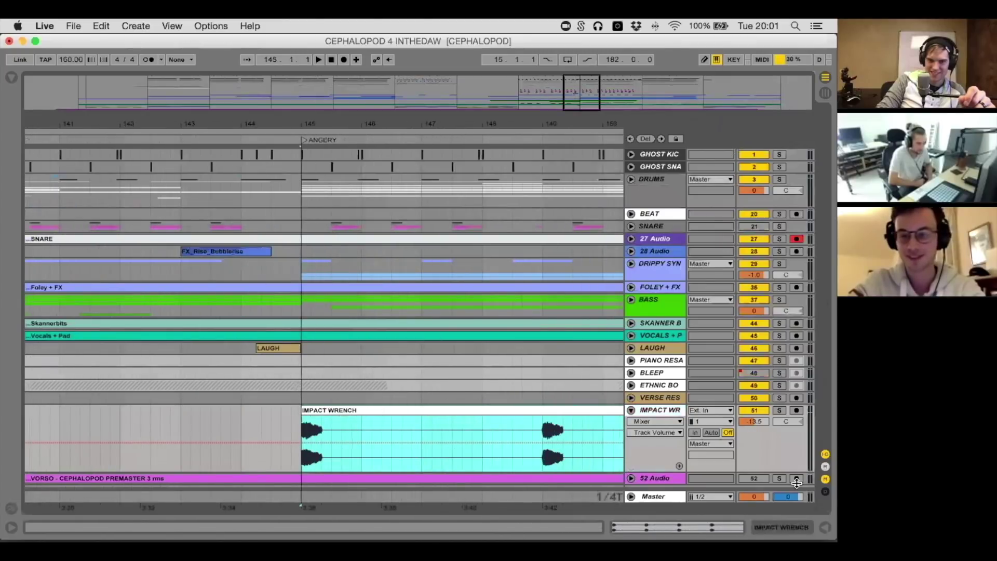
left_click(779, 410)
key("space")
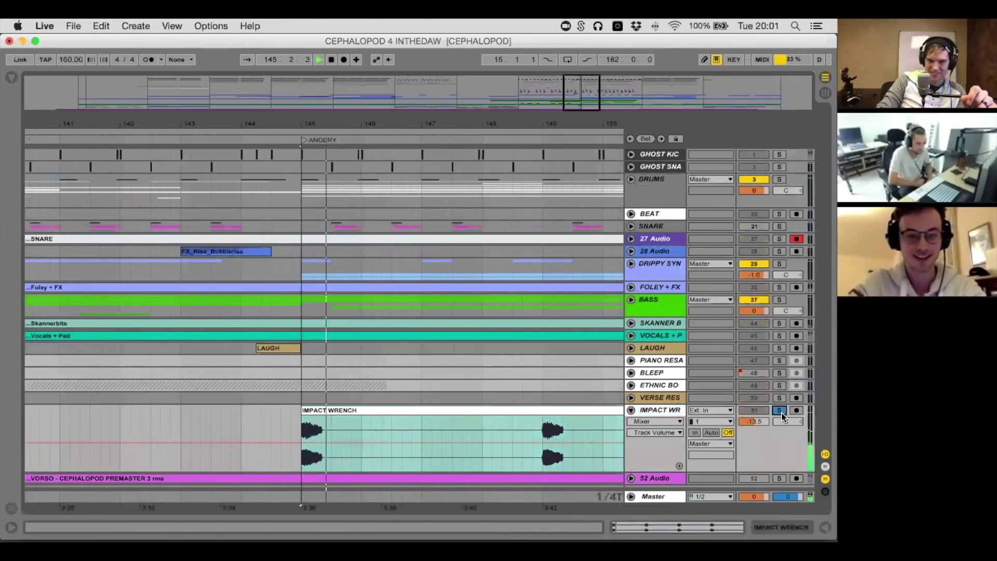
left_click(535, 428)
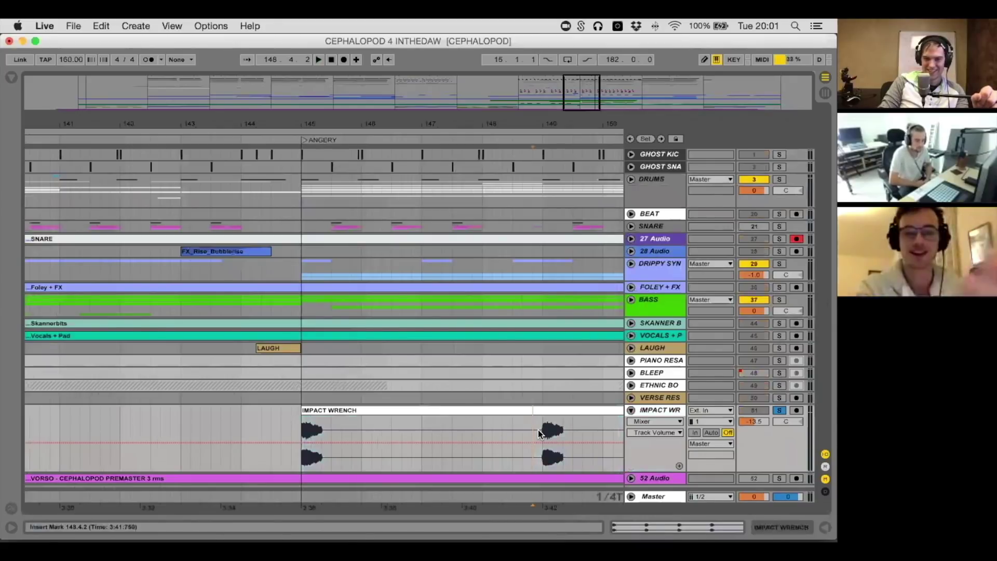
Play the impact wrench hit within the full mix, starting just before bar 145
left_click(291, 431)
key("space")
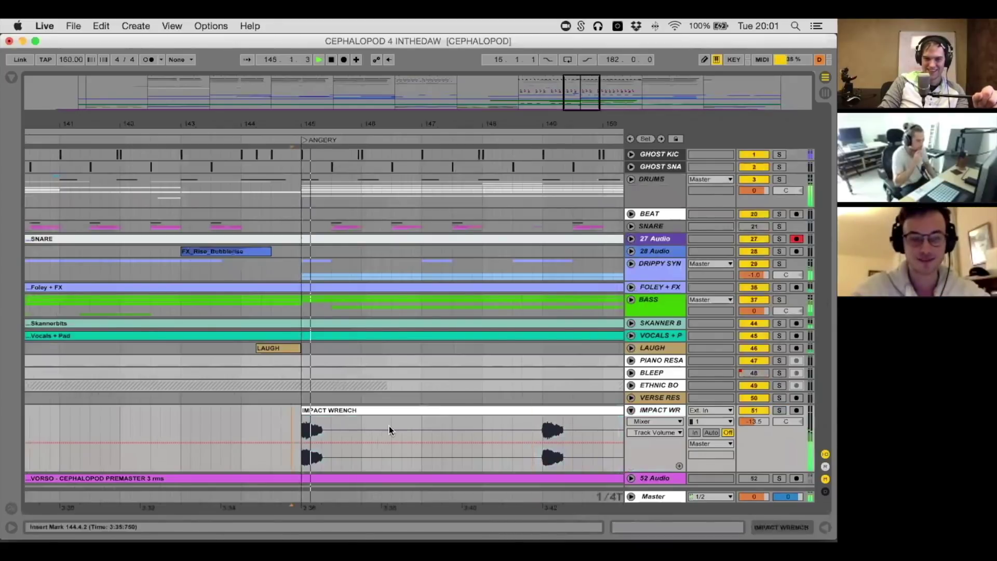
left_click(404, 413)
key("space")
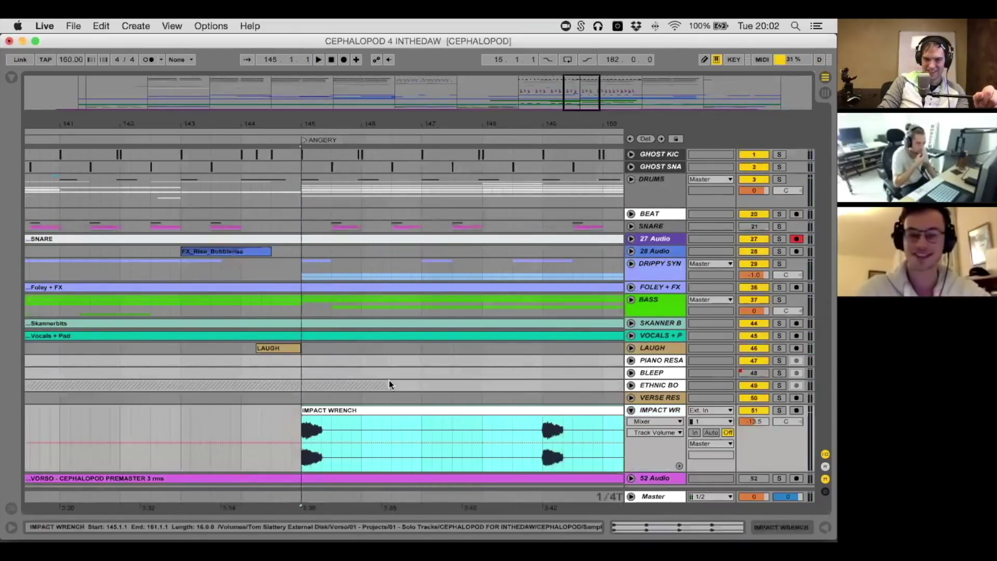
Solo the IMPACT WRENCH track again and replay its first hit from bar 145
left_click(779, 410)
left_click(468, 409)
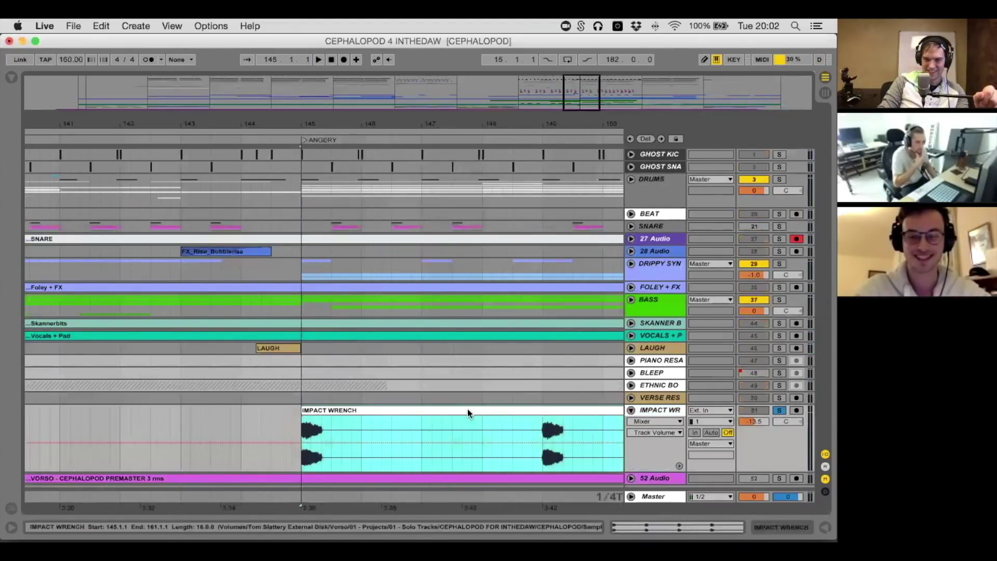
key("space")
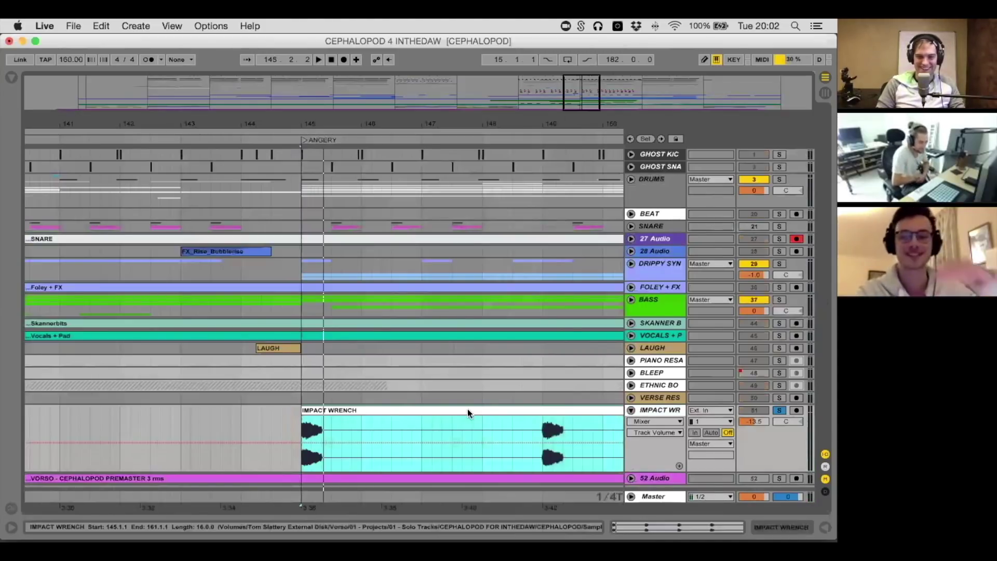
left_click(631, 410)
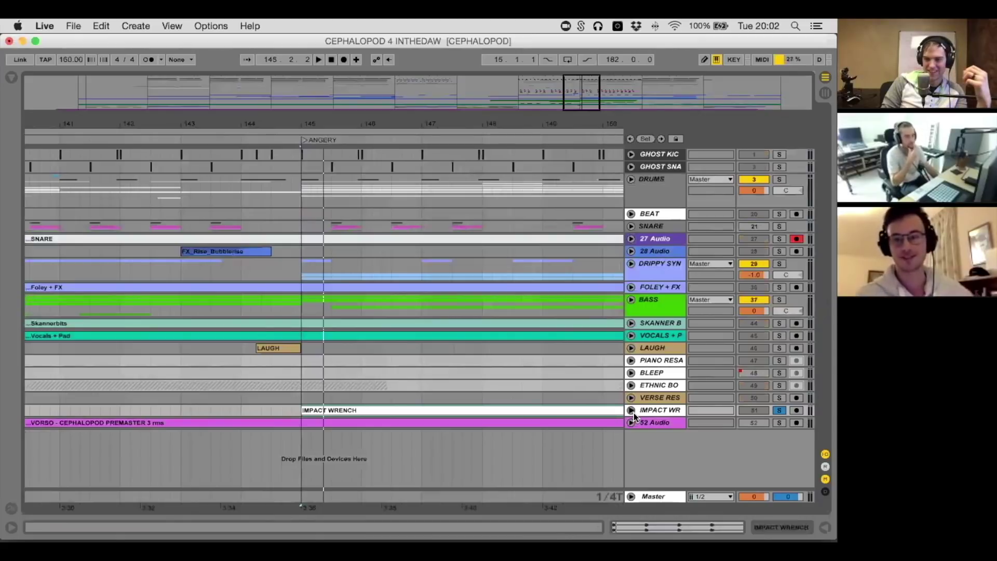
left_click(631, 410)
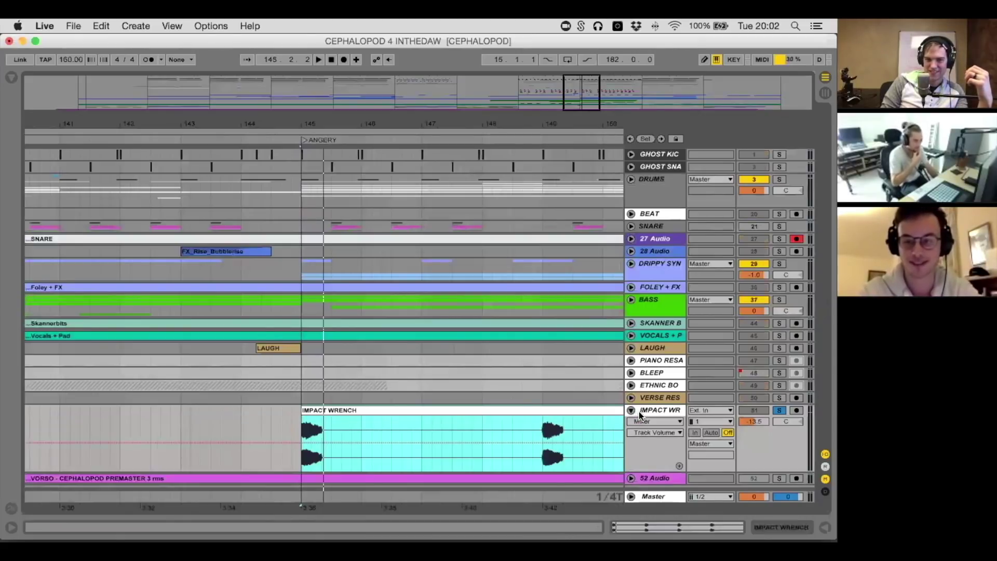
left_click(632, 410)
left_click(650, 372)
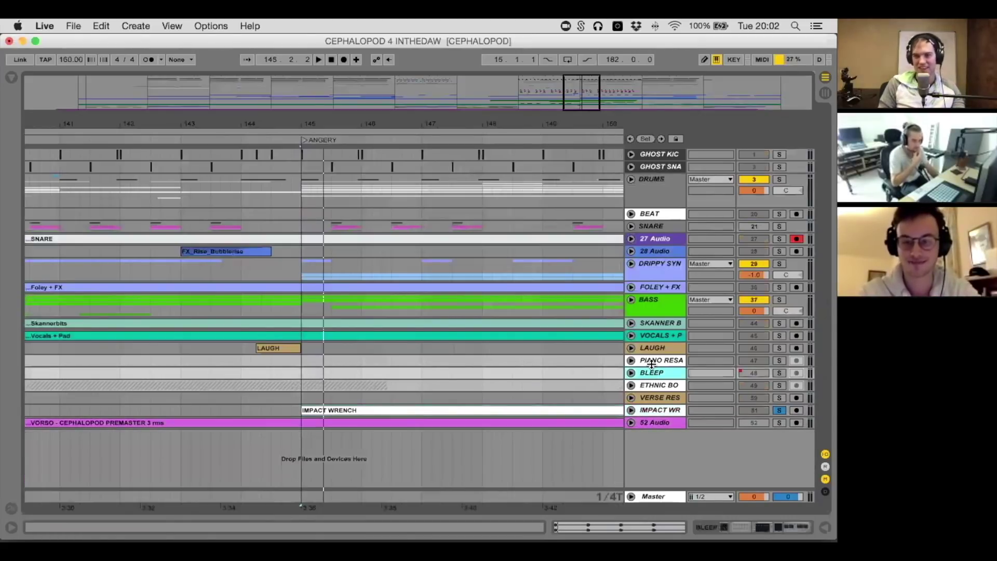
left_click(648, 410)
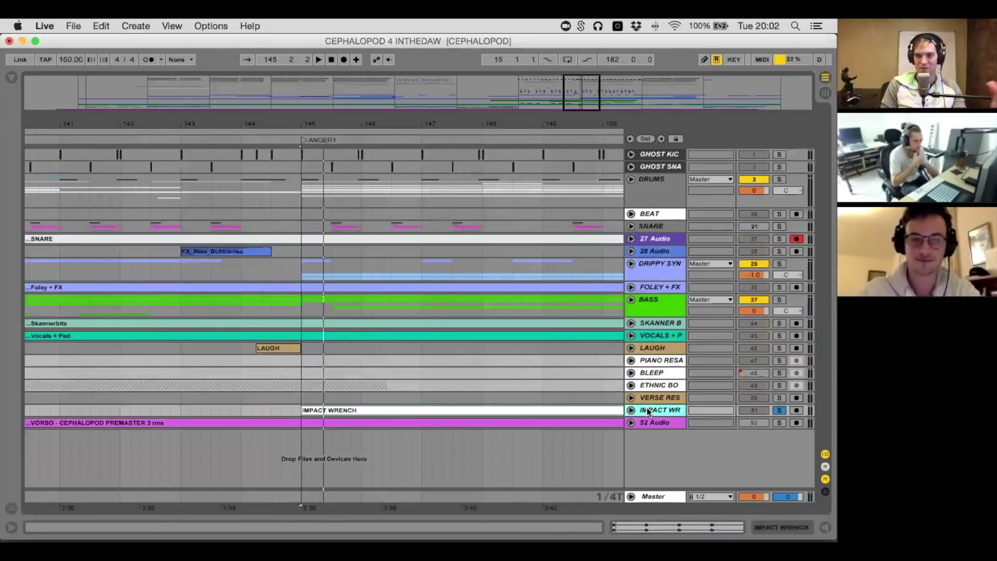
key("Right")
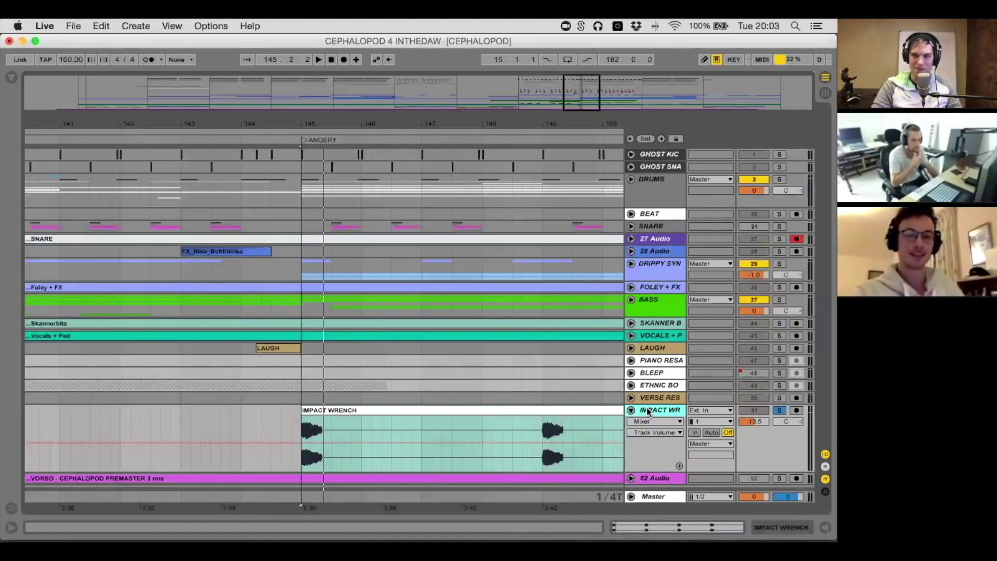
Unfold the LAUGH track and audition its clip before the ANGERY section in solo
left_click(632, 348)
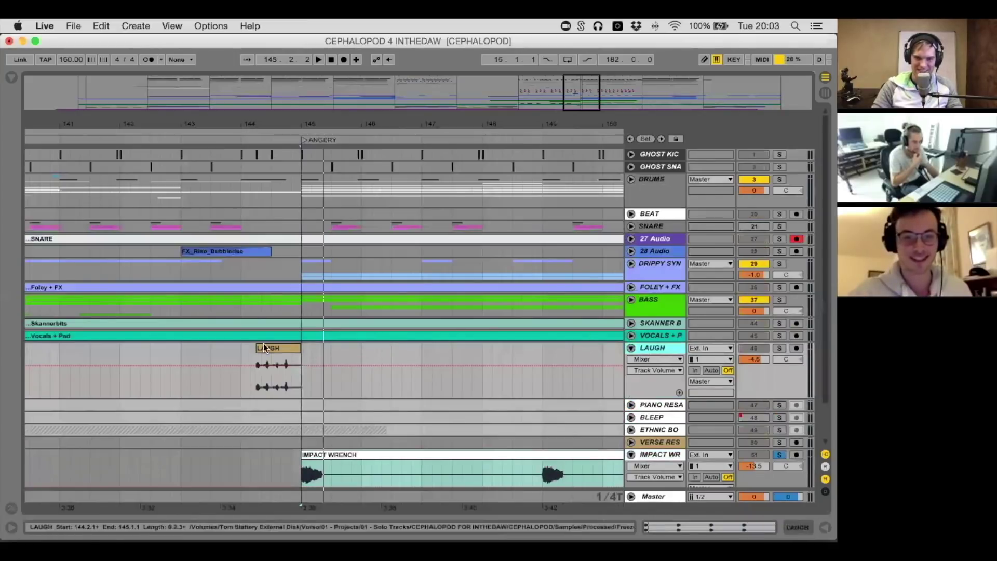
left_click(264, 348)
key("space")
left_click(778, 348)
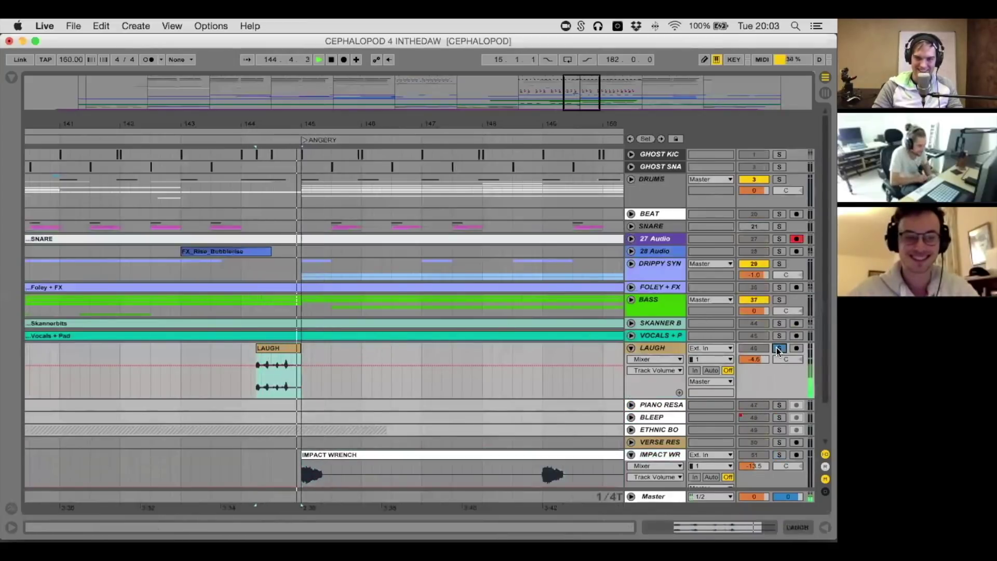
left_click(668, 348)
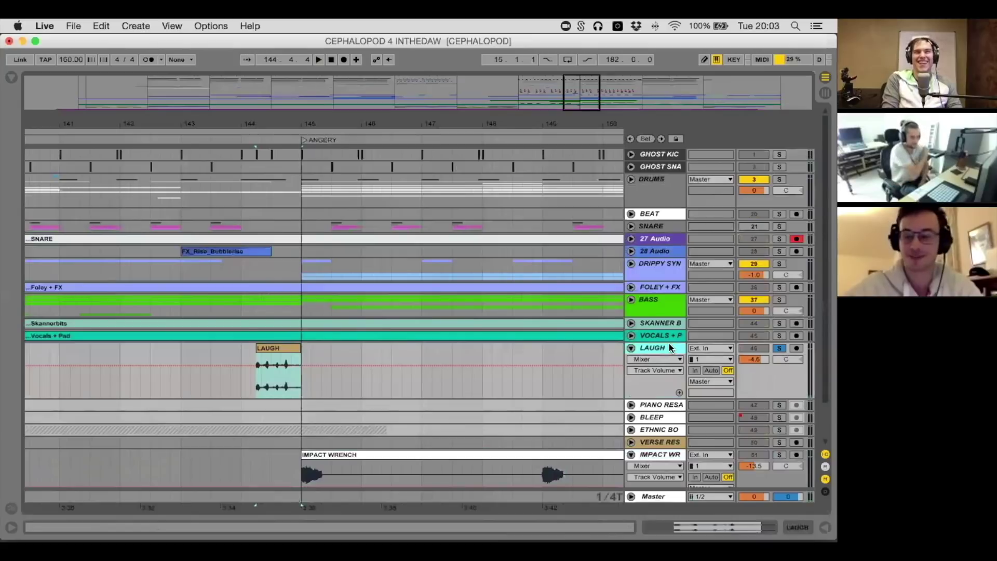
Examine the Skannerbits and Vocals + Pad waveforms, fold both tracks again and return to the unfolded LAUGH track
left_click(631, 349)
left_click(631, 336)
left_click(631, 322)
left_click(633, 307)
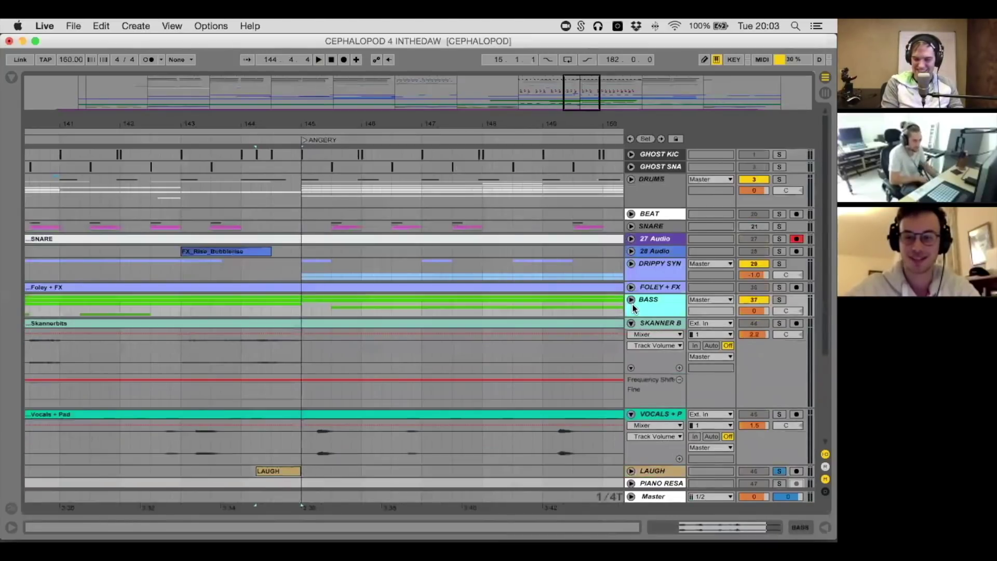
left_click(631, 323)
left_click(630, 335)
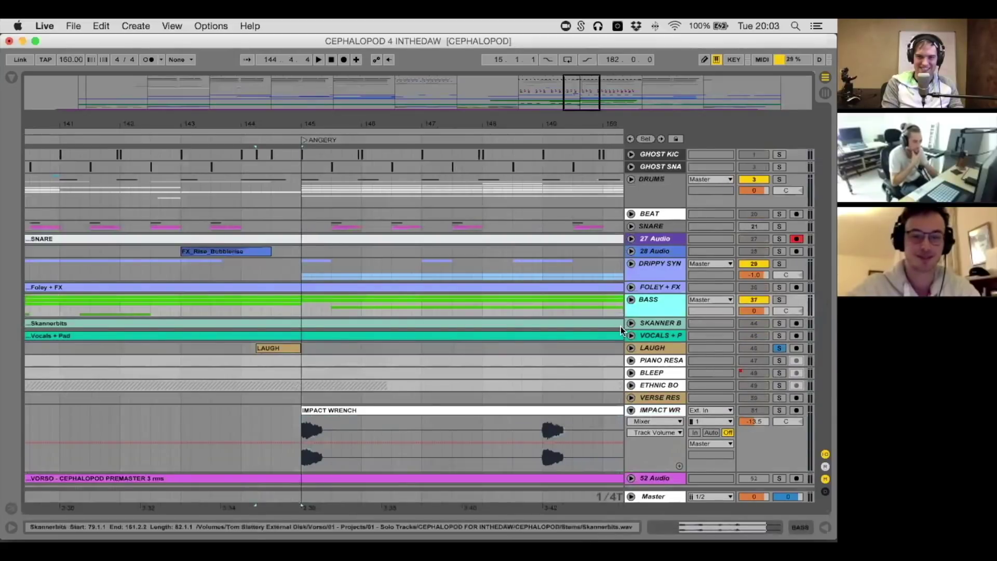
left_click(631, 348)
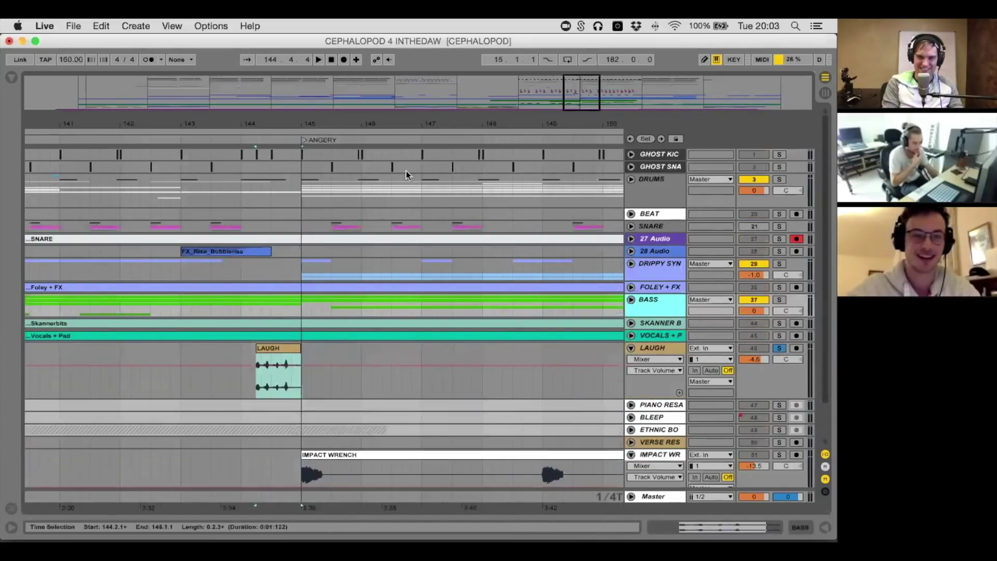
Unsolo the LAUGH track, play the transition in the full mix from bar 143, and fold the track
left_click(372, 150)
key("minus")
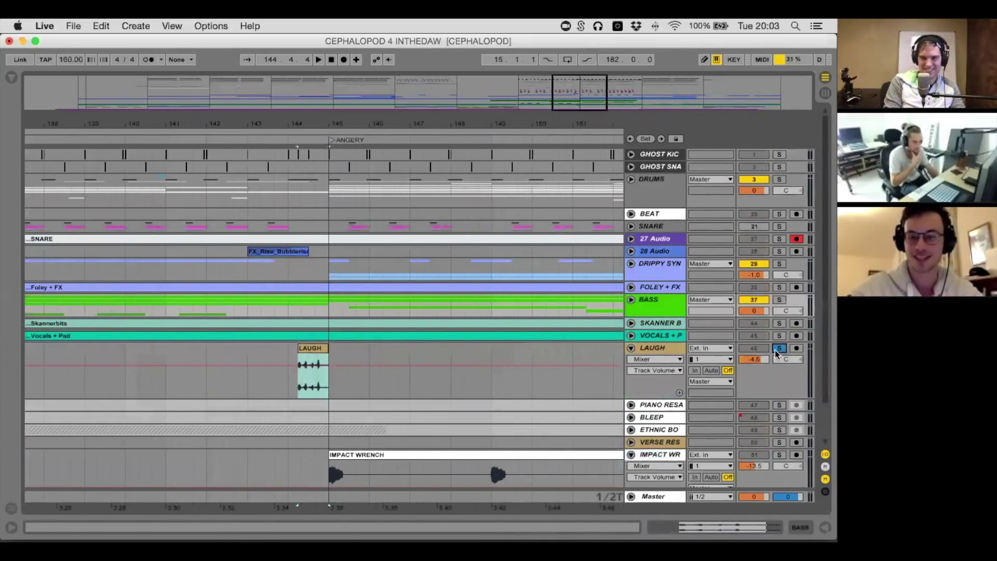
left_click(779, 348)
left_click(250, 350)
key("space")
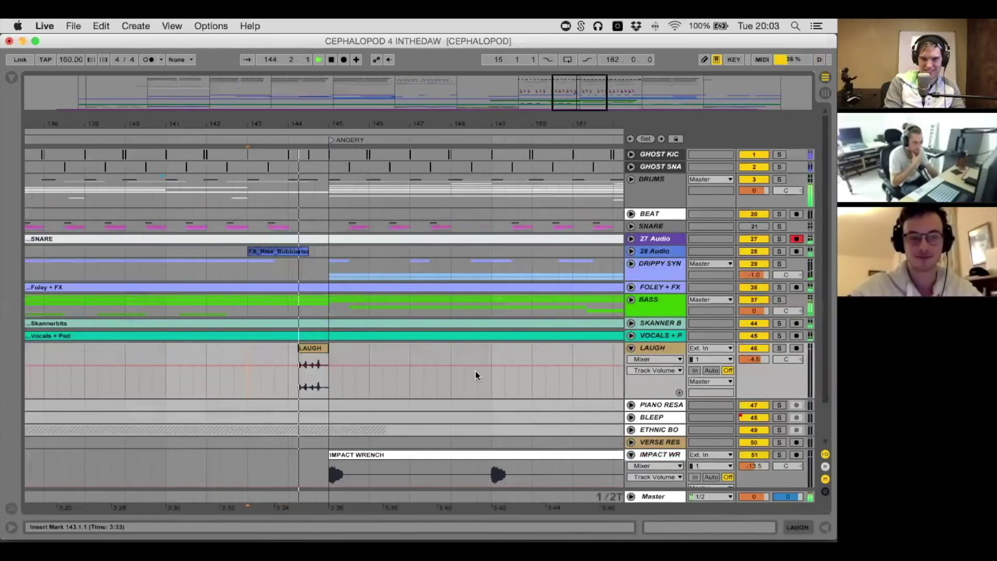
key("space")
left_click(630, 348)
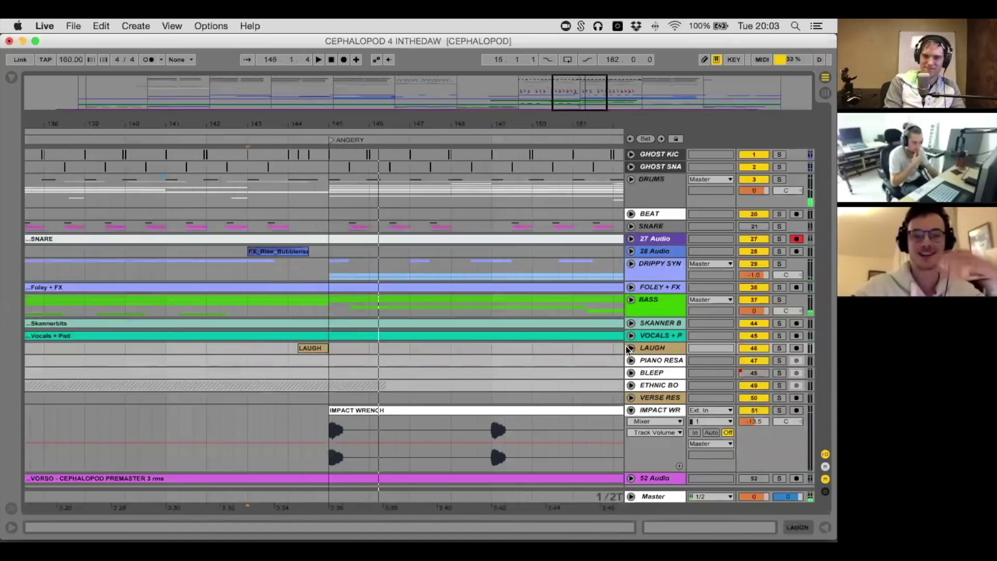
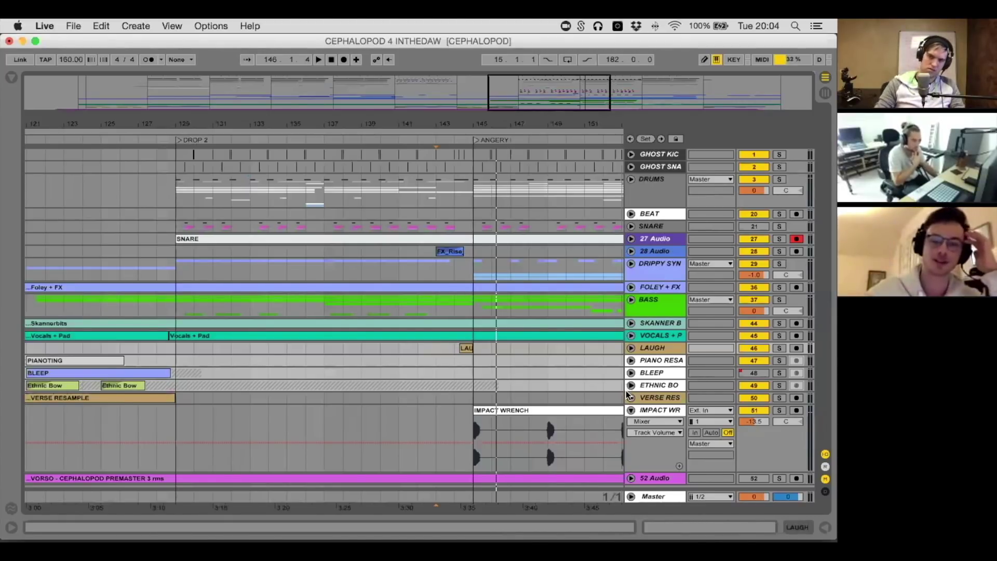
Fold the IMPACT WRENCH track, show the Master track's device chain and enable its Utility device
left_click(631, 408)
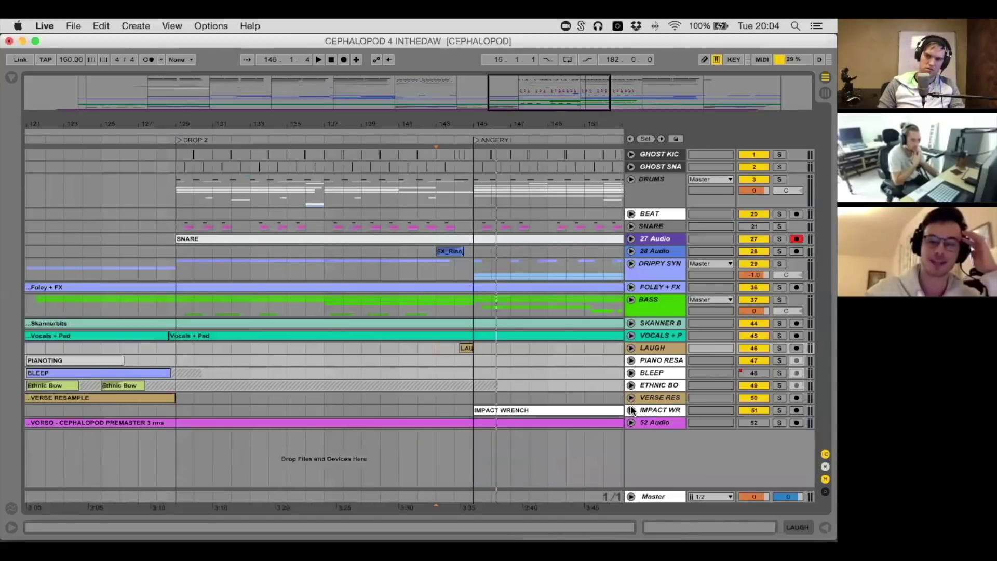
double_click(651, 496)
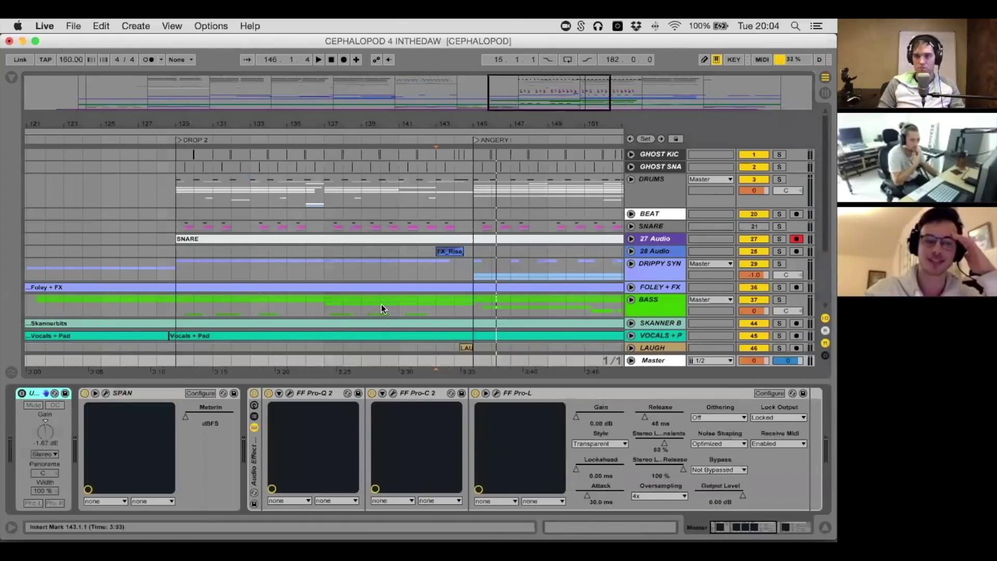
left_click(22, 393)
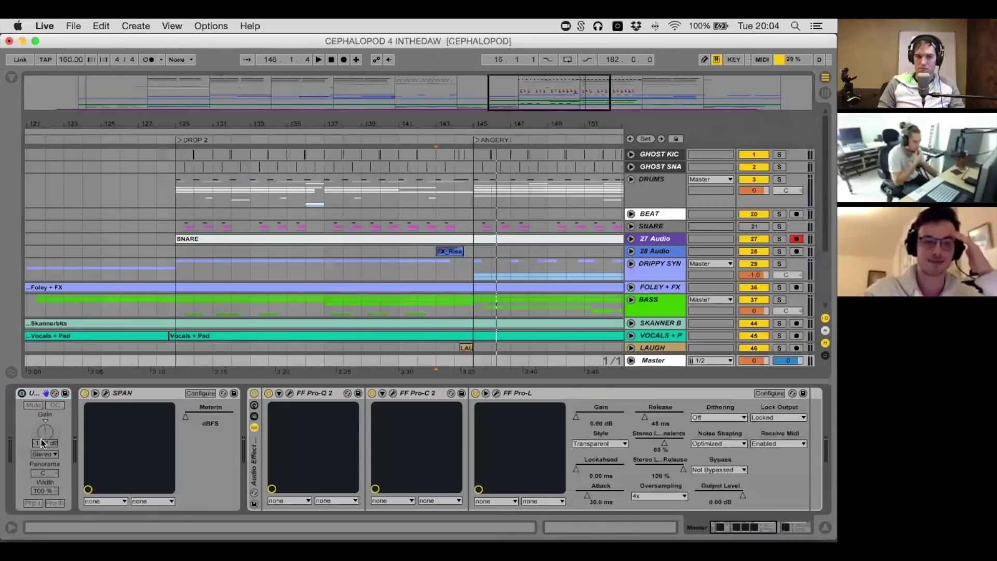
Play Drop 2 from bar 129 with the master Utility's width at 0 %, and restore the width to 100 %
left_click(476, 355)
key("space")
left_click(194, 363)
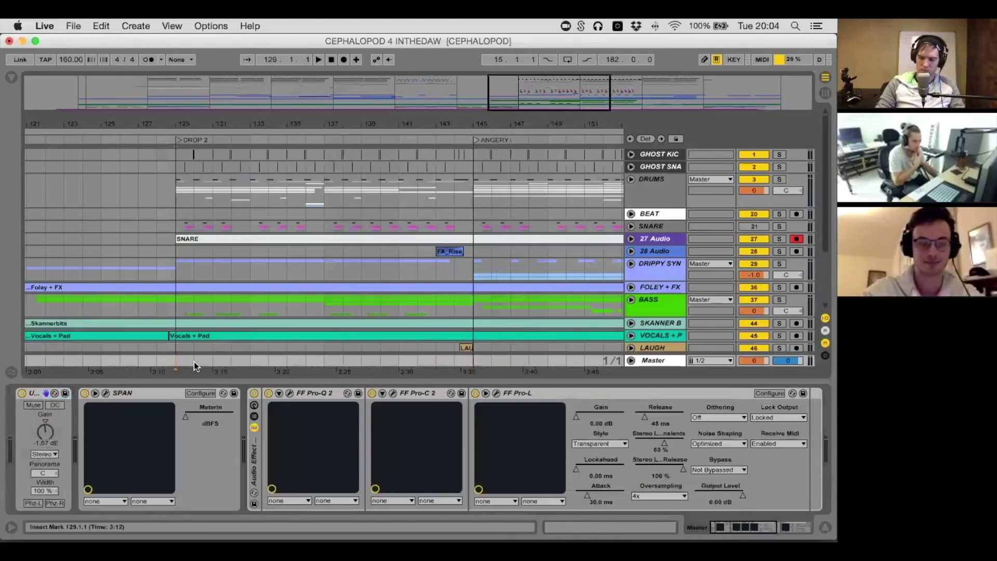
key("space")
left_click_drag(46, 491, 45, 538)
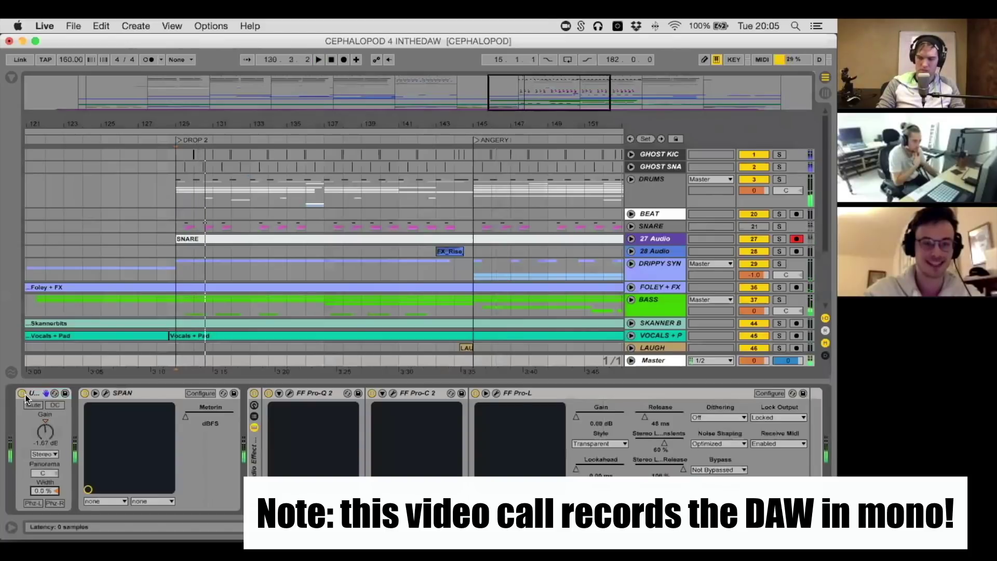
left_click(54, 492)
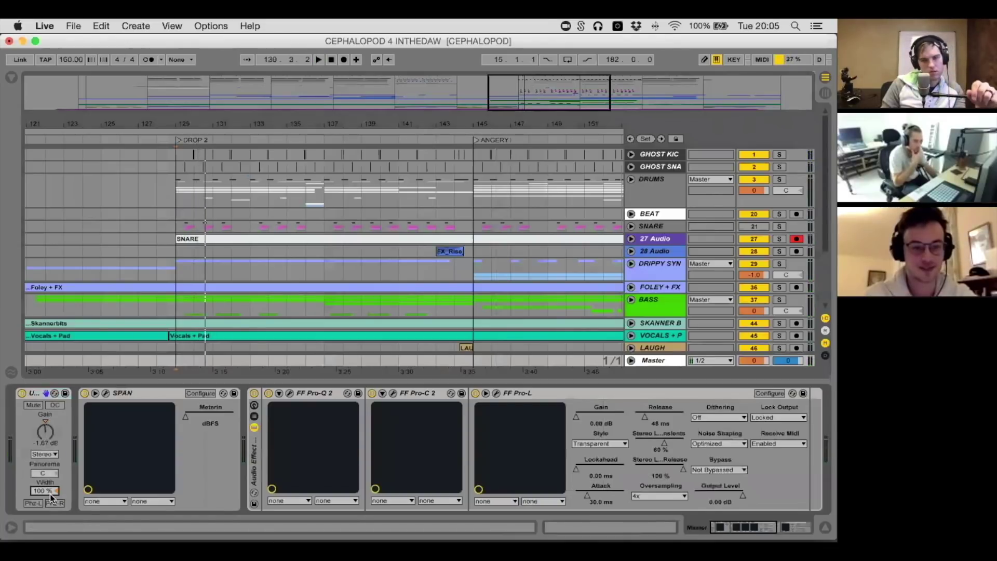
Open the FabFilter Pro-Q 2 equalizer's plug-in window from the Master track's effect rack
mouse_move(392, 124)
left_mouse_down()
mouse_move(392, 75)
mouse_move(393, 122)
left_mouse_up()
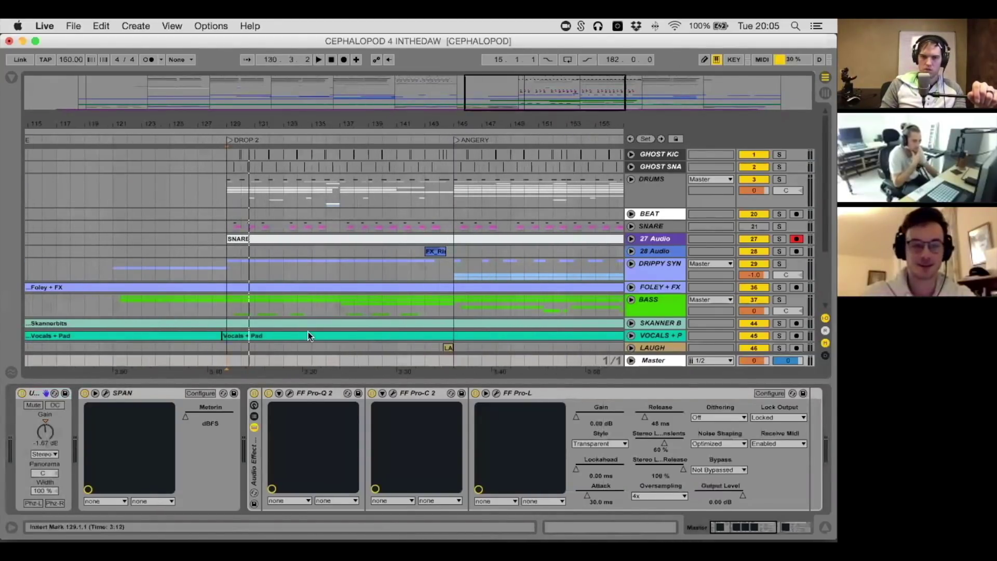
left_click(294, 393)
left_click(286, 393)
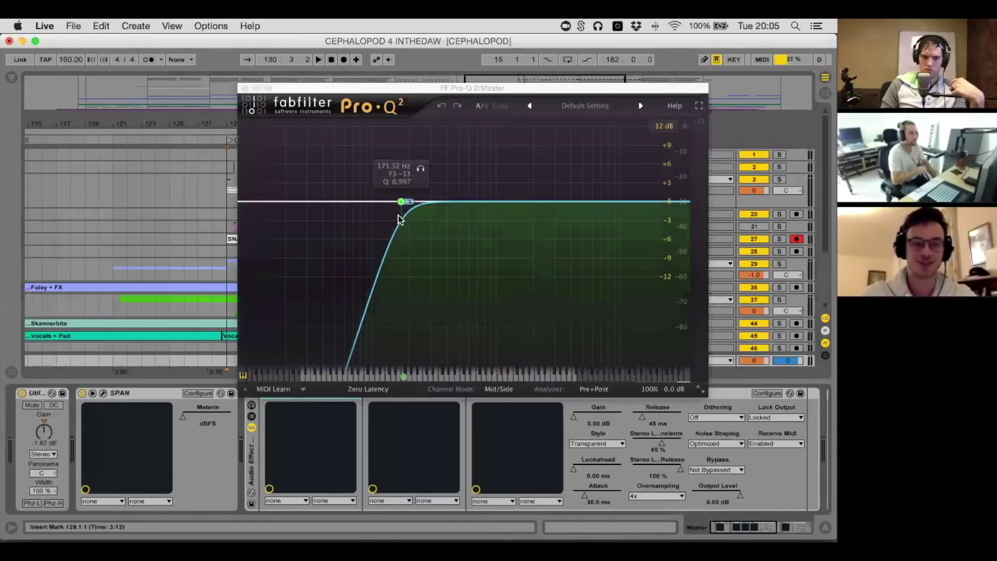
Inspect the low-cut band in the master's Pro-Q 2, close its window and hide the device chain
left_click_drag(364, 202, 314, 120)
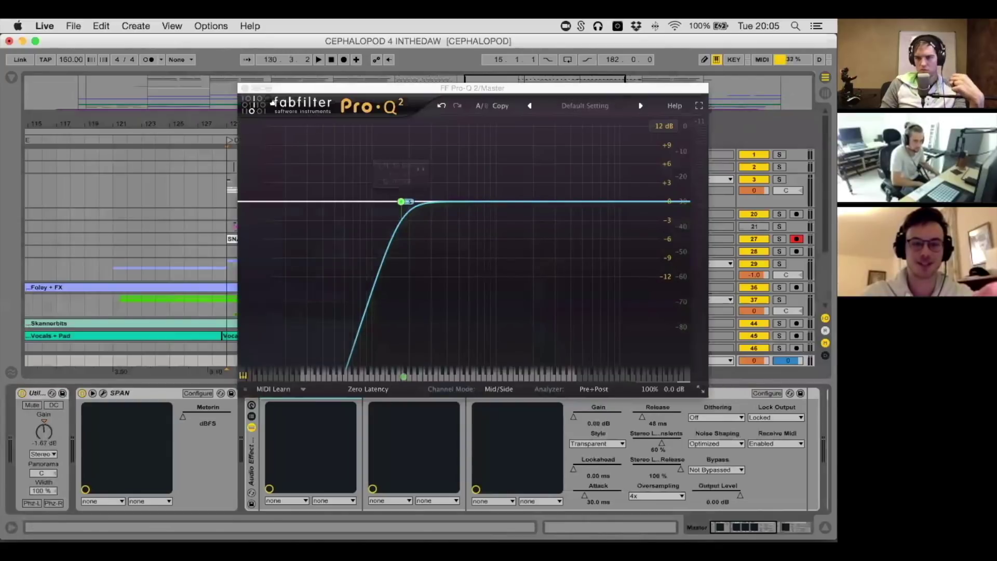
left_click(246, 89)
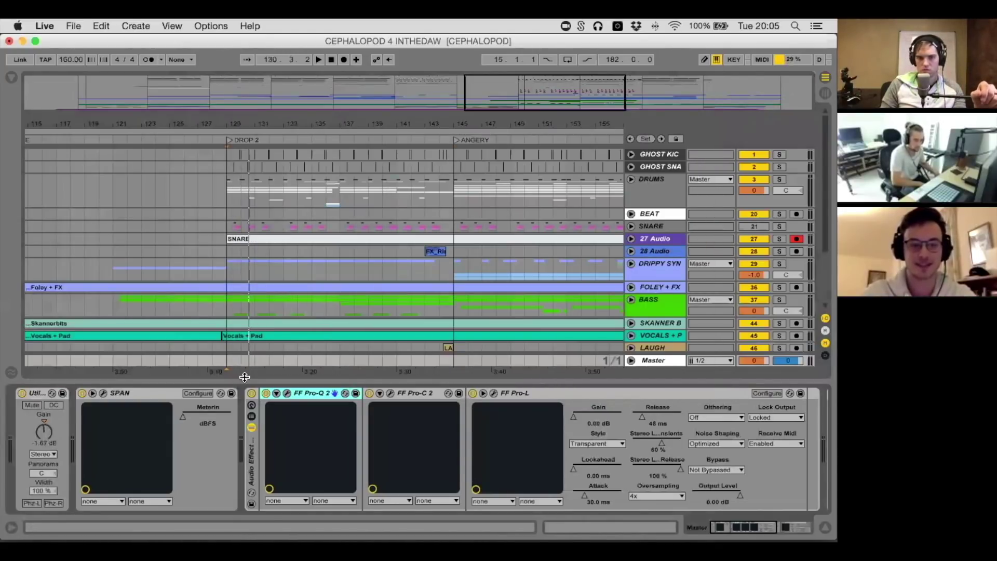
left_click(251, 393)
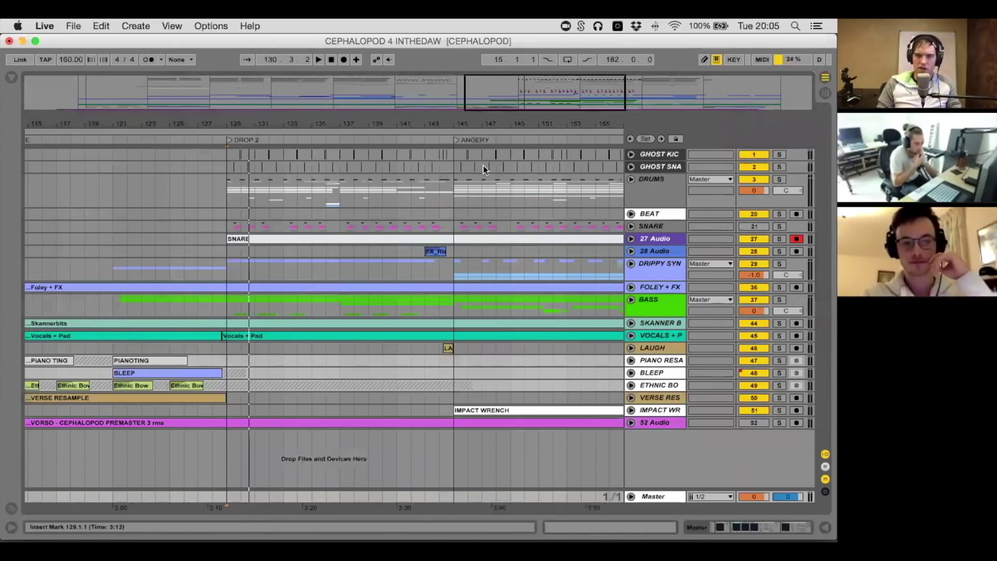
Unfold the SNARE group and the 27 Audio track at the start of Drop 2
scroll(590, 268, "left", 2)
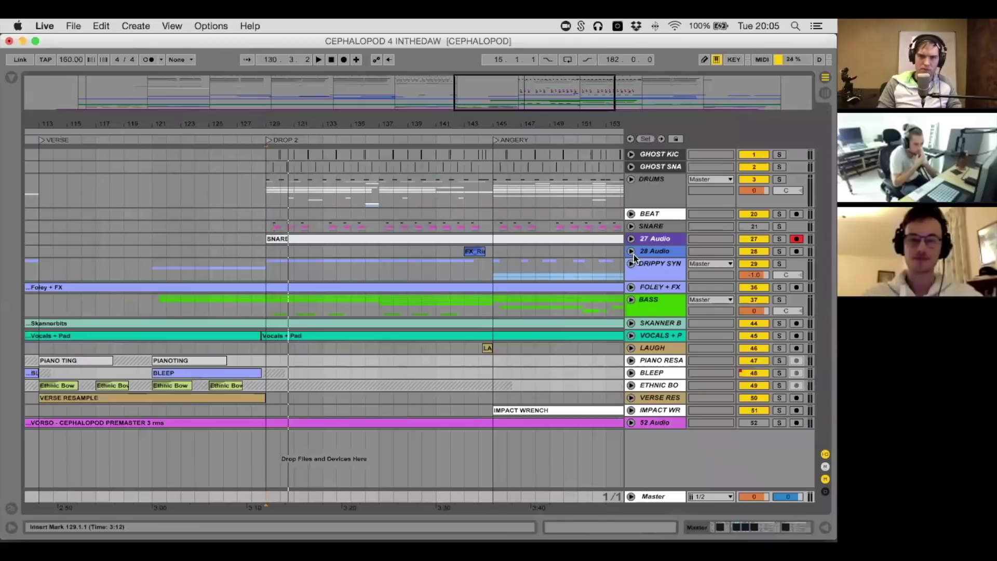
double_click(666, 229)
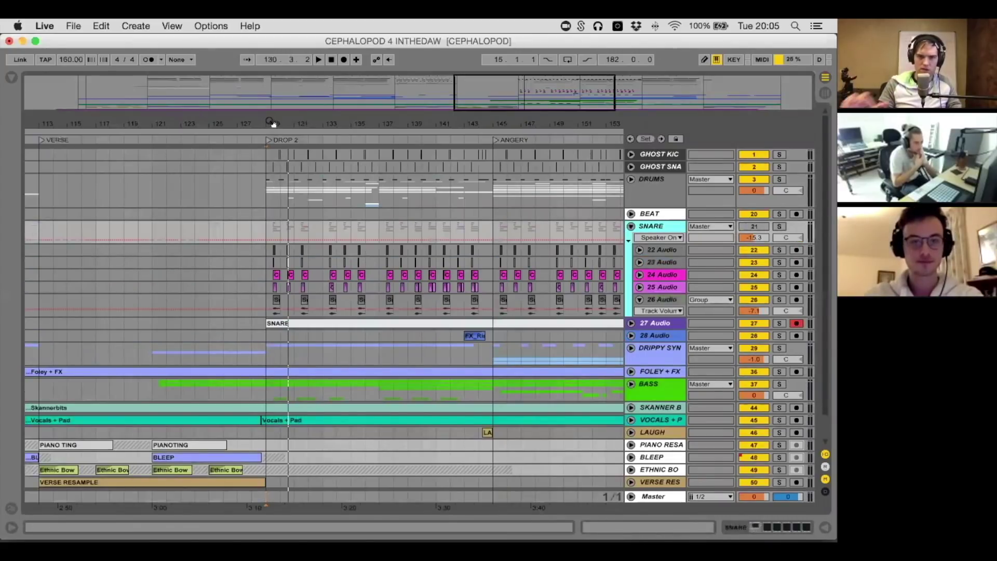
left_click_drag(273, 123, 296, 244)
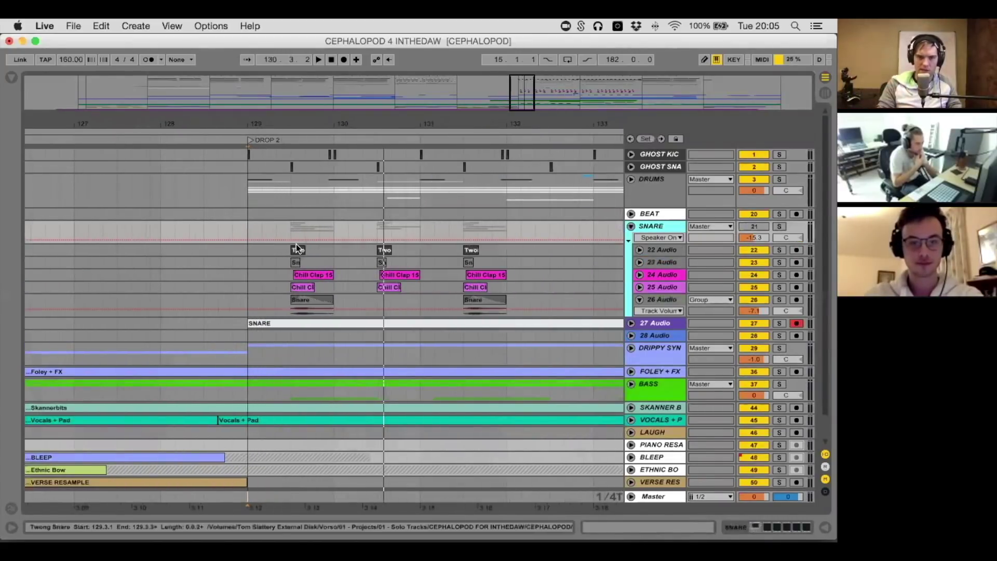
double_click(645, 326)
Solo the 27 Audio track and play its resampled SNARE clip from just before the first snare hit
left_click(279, 124)
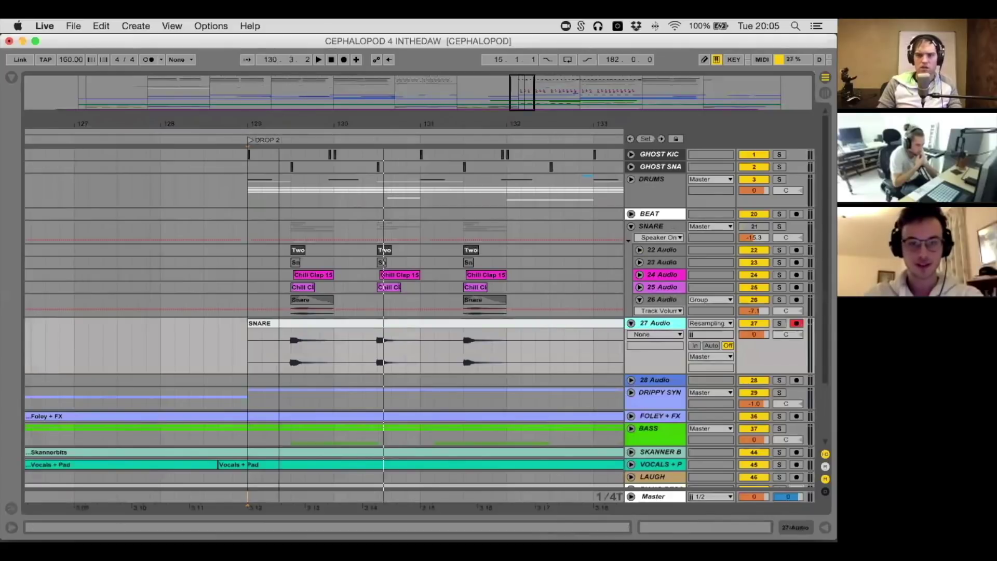
left_click_drag(279, 124, 278, 118)
left_click(779, 324)
left_click(276, 356)
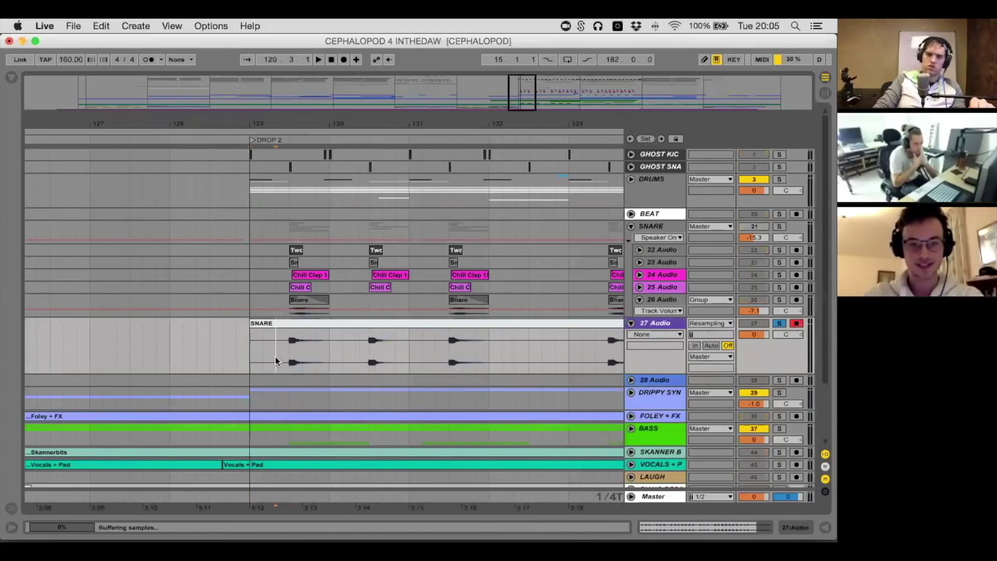
key("space")
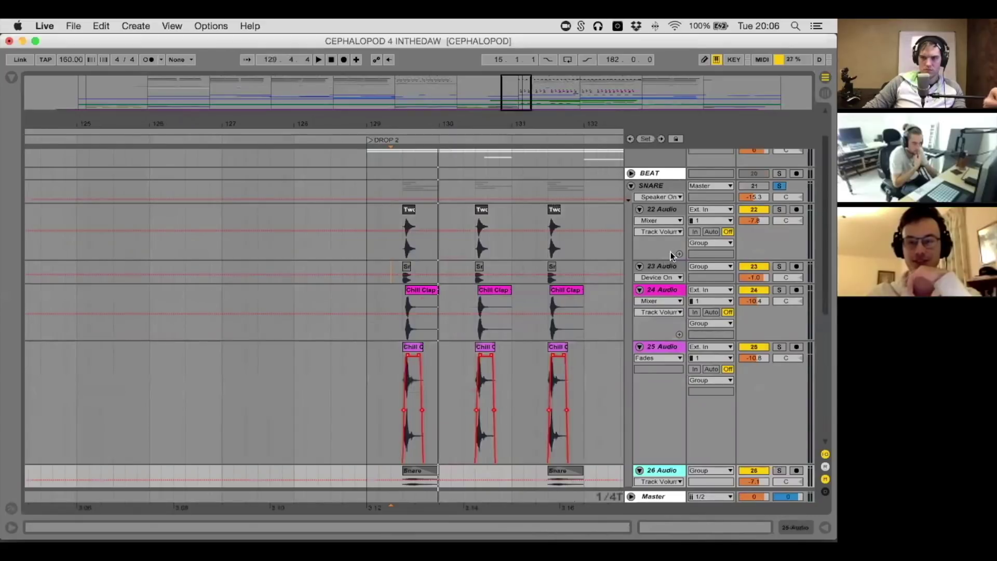
Enlarge the 23 Audio track in the SNARE group around the Snare 4 clip at 129.3
left_click_drag(412, 130, 415, 218)
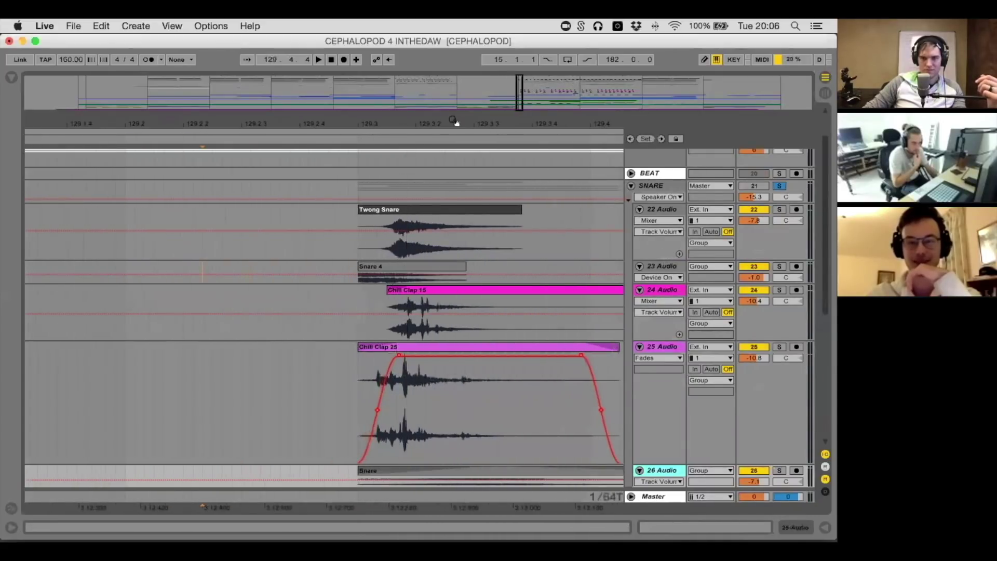
left_click(648, 276)
left_click(648, 278)
left_click_drag(650, 284, 650, 340)
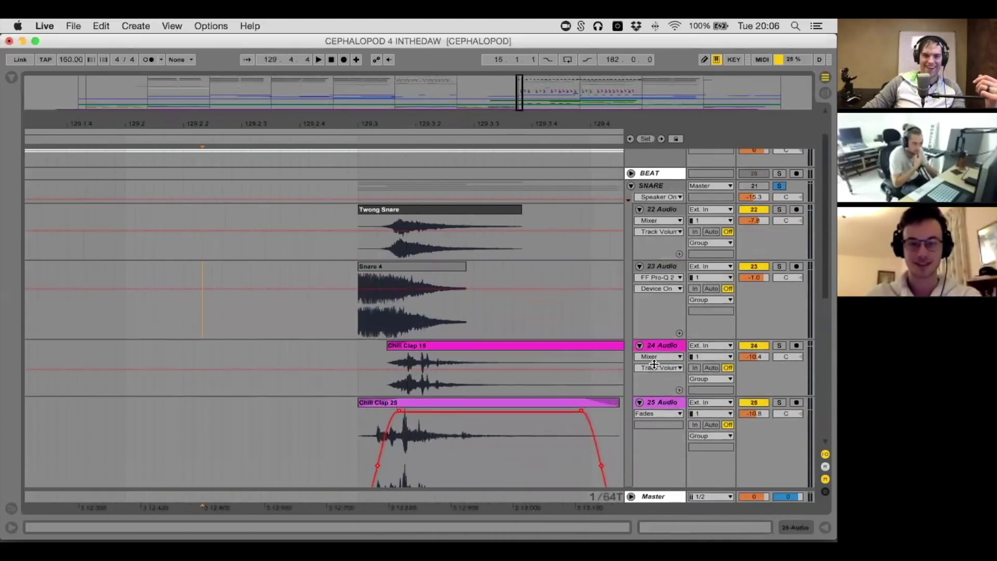
left_click_drag(650, 340, 650, 362)
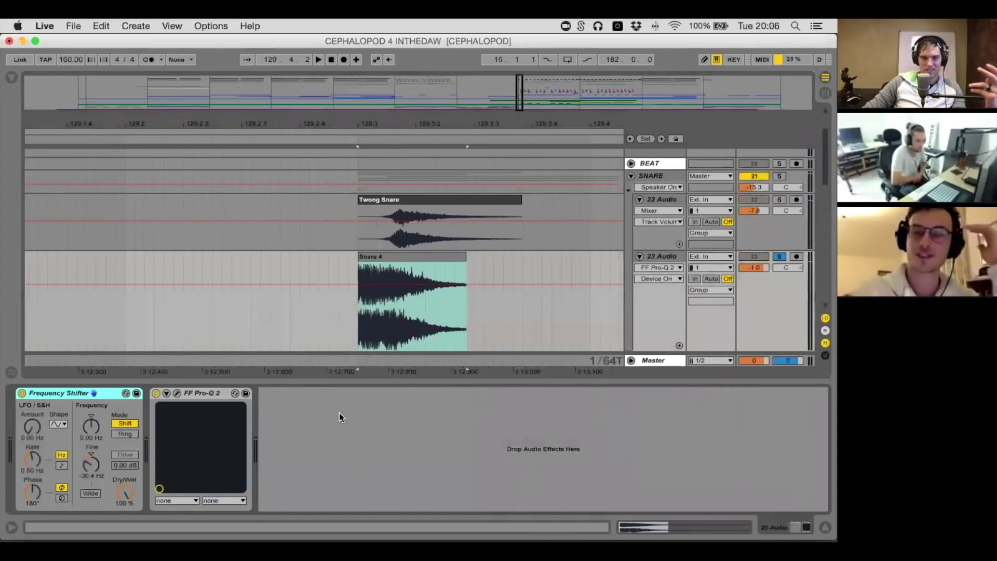
Play the Snare 4 clip from 129.3 with the 23 Audio track soloed
mouse_move(3, 530)
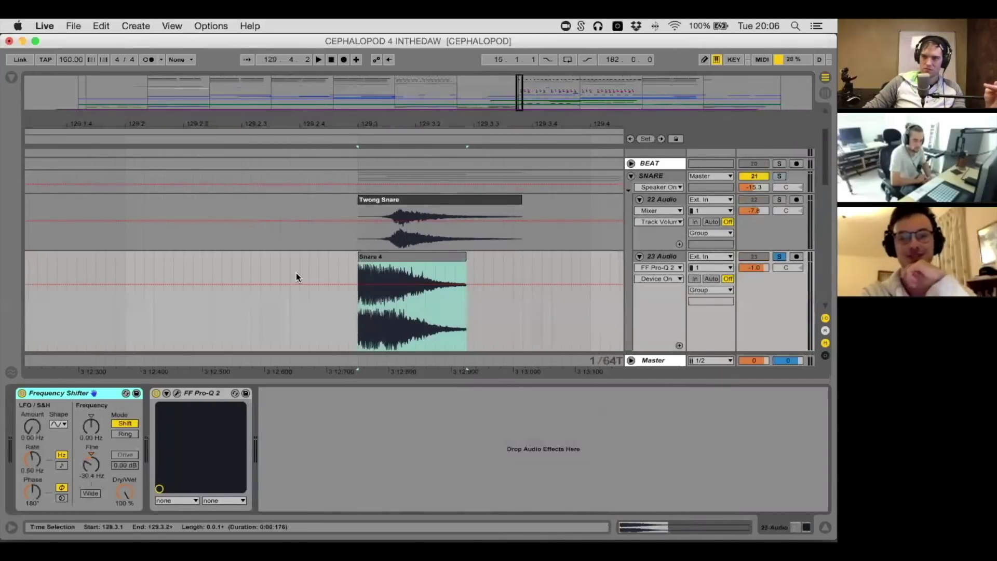
left_click(392, 258)
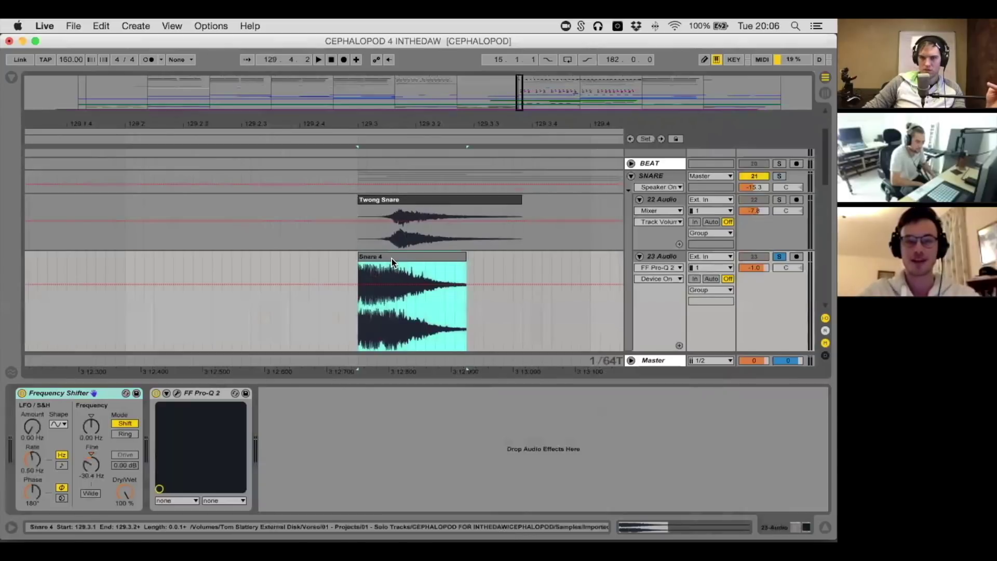
left_click(380, 169)
mouse_move(365, 125)
left_mouse_down()
mouse_move(365, 94)
mouse_move(365, 125)
left_mouse_up()
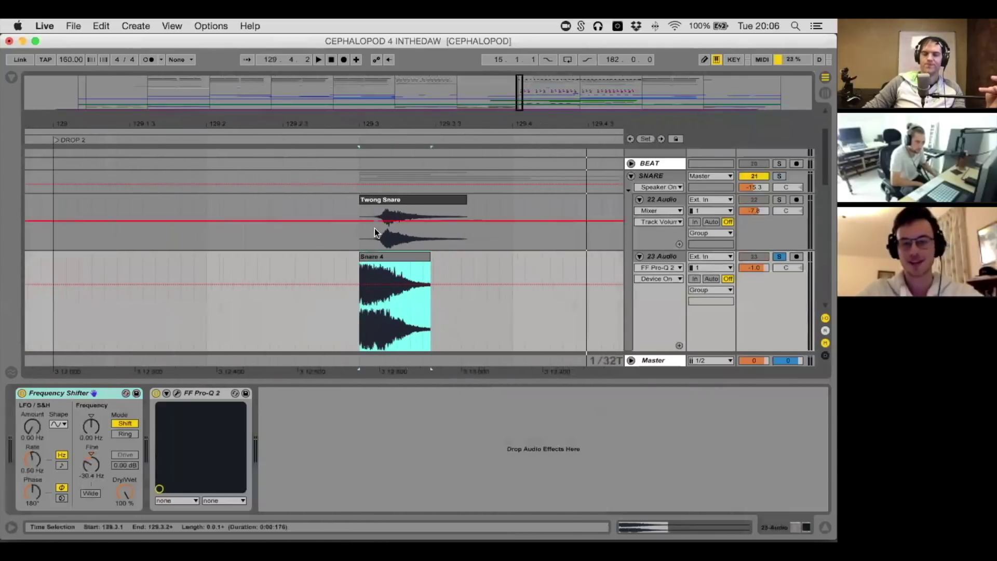
left_click(357, 269)
key("space")
key("space")
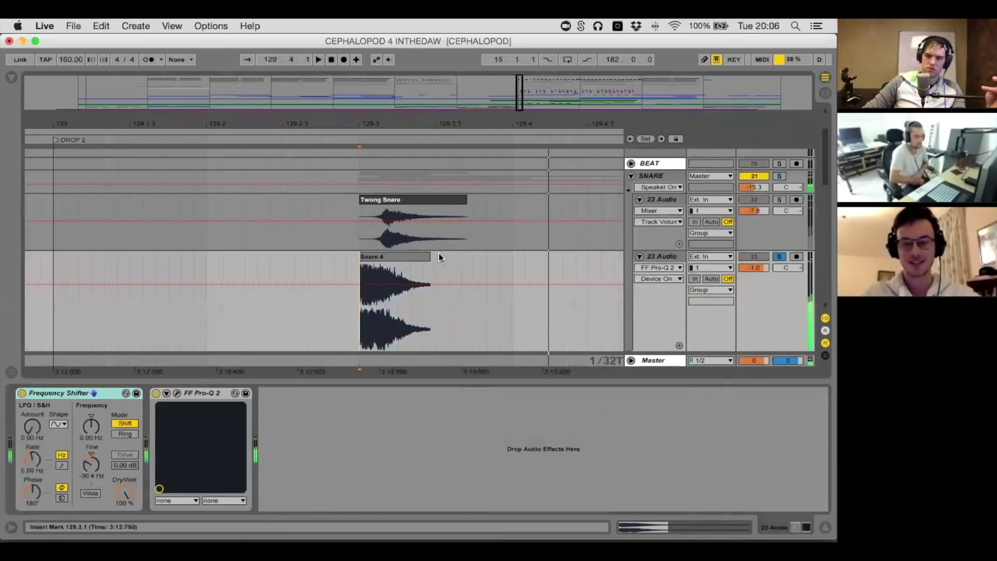
Audition Snare 4 with the Frequency Shifter bypassed, re-enable it, and view the 23 Audio track's Pro-Q 2 curve before closing its window
double_click(393, 255)
left_click(806, 527)
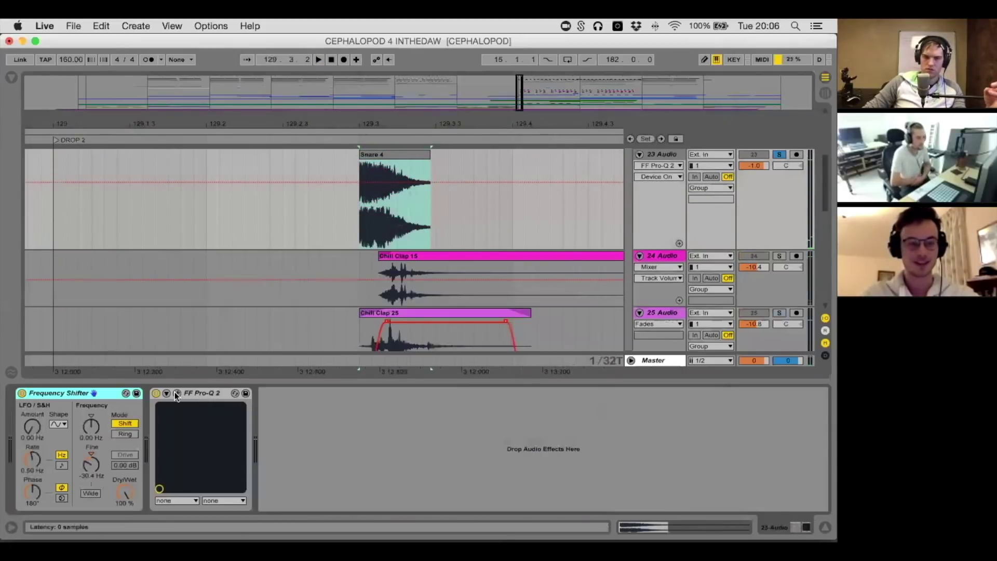
left_click(22, 393)
left_click(21, 393)
key("space")
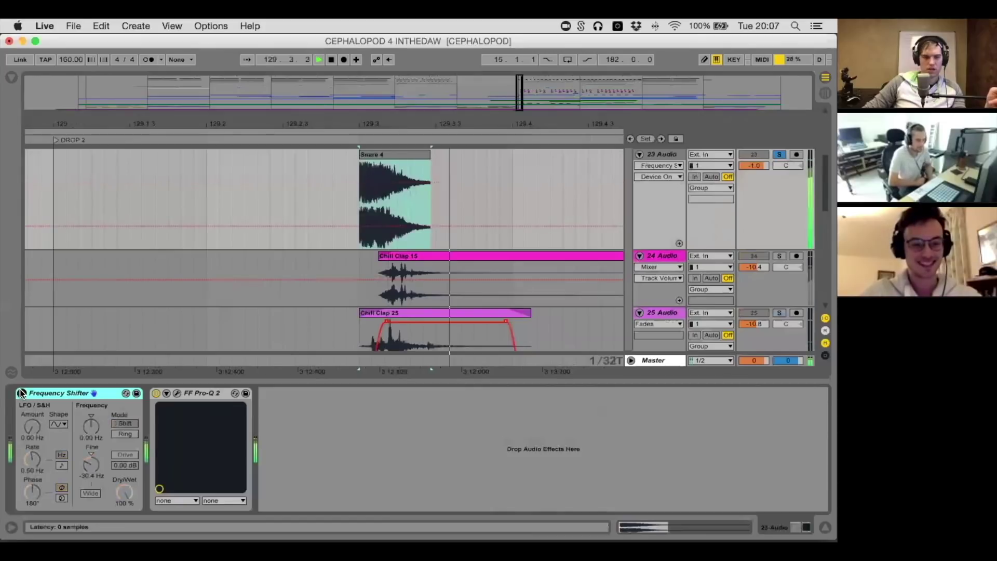
left_click(176, 393)
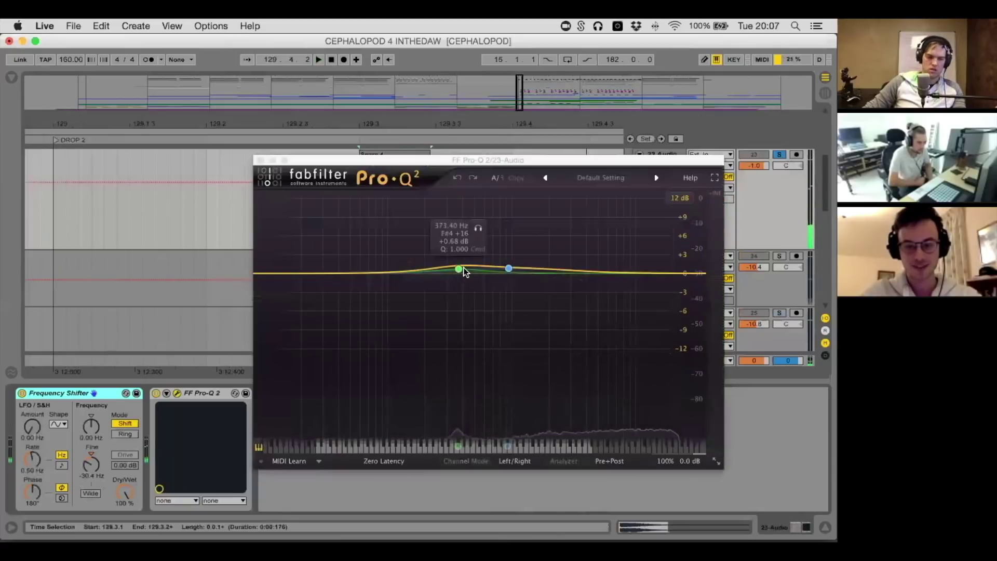
left_click(261, 160)
Solo the 22 Audio track alone and play its Twong Snare clip
scroll(526, 206, "up", 1)
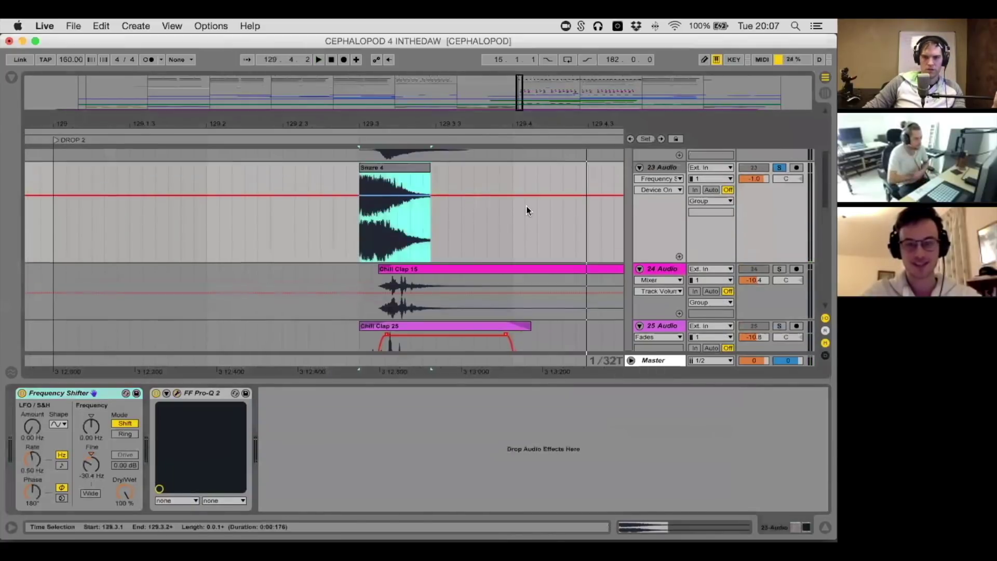
scroll(525, 210, "up", 5)
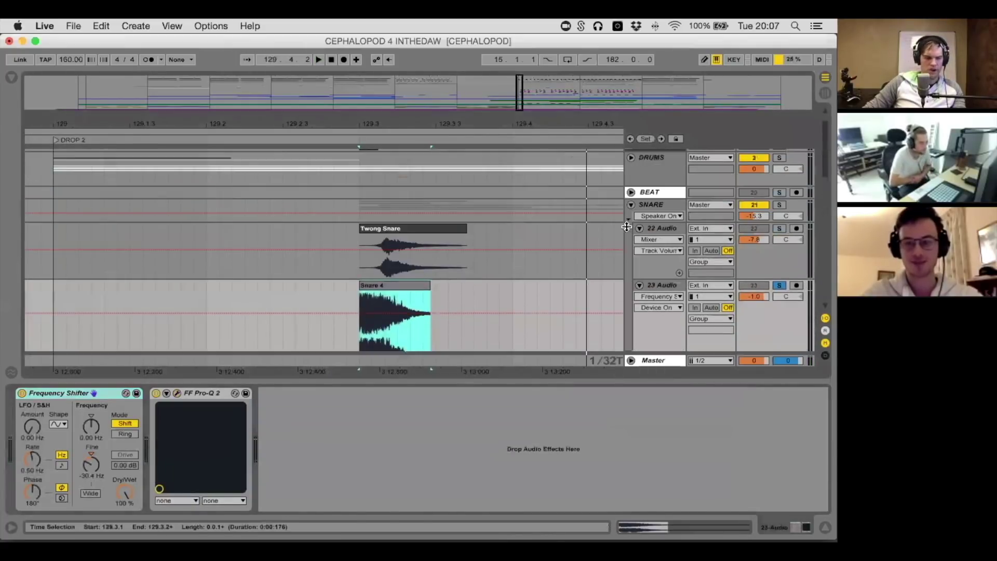
left_click(677, 229)
left_click(779, 228)
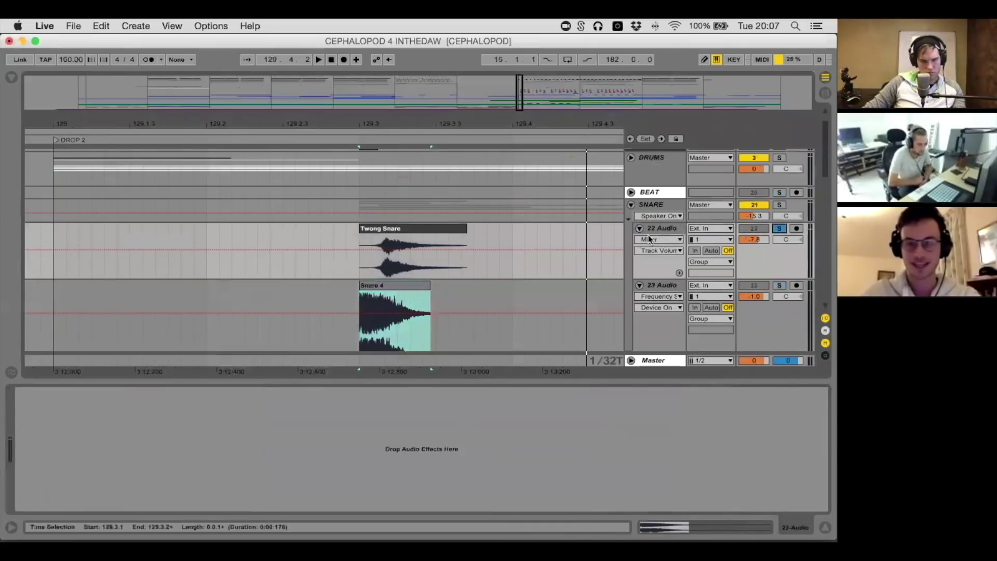
left_click(424, 231)
key("space")
View the sample details of the Twong Snare clip and hide the detail view
double_click(410, 232)
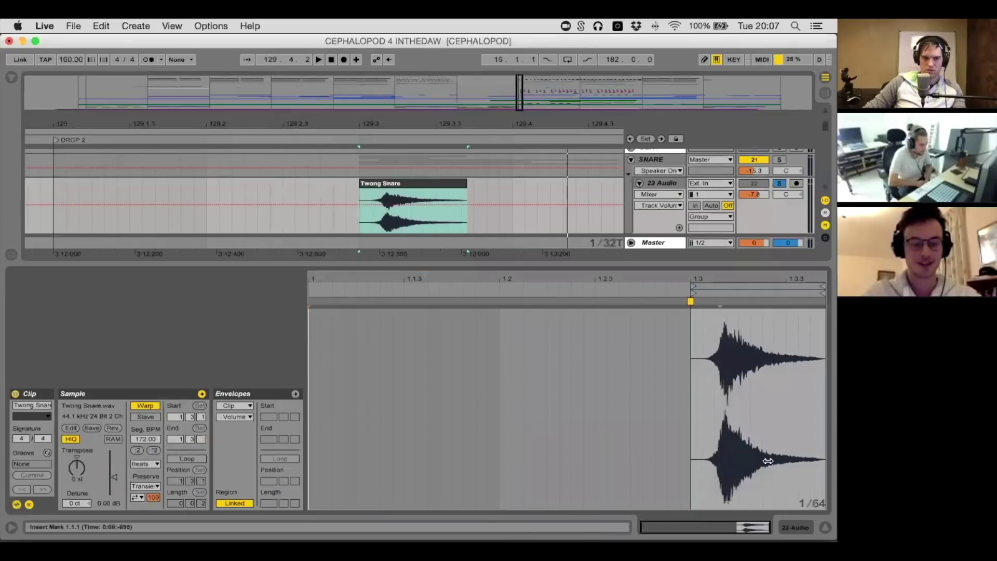
left_click(391, 209)
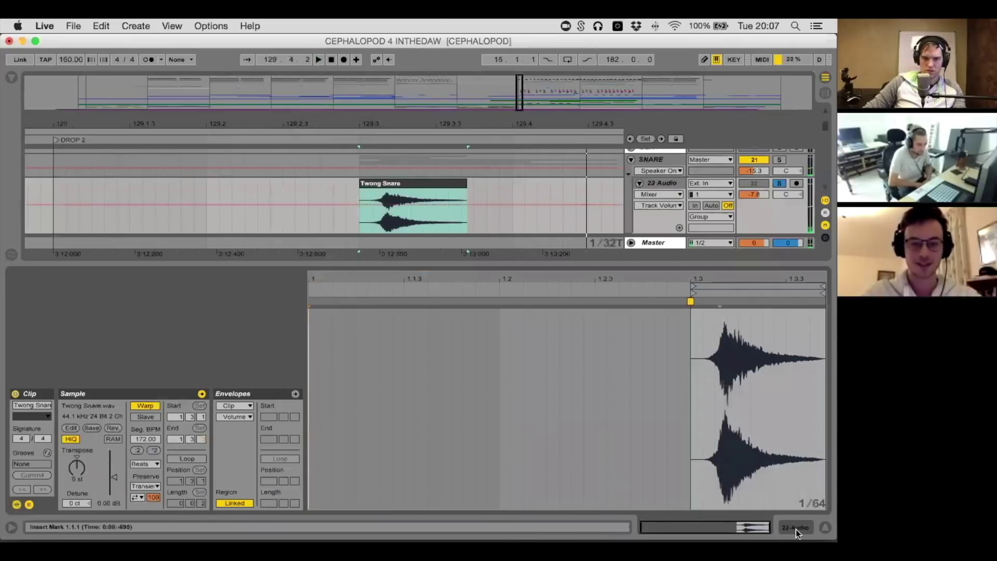
left_click(825, 527)
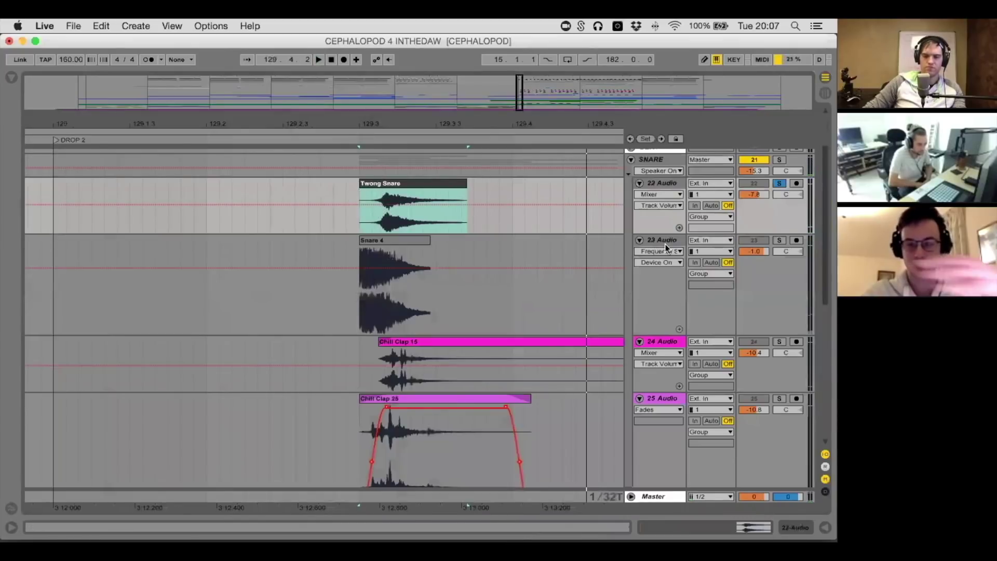
Add the 23 Audio track to the soloed 22 Audio and play the two snare layers together
left_click(646, 187)
left_click(779, 240)
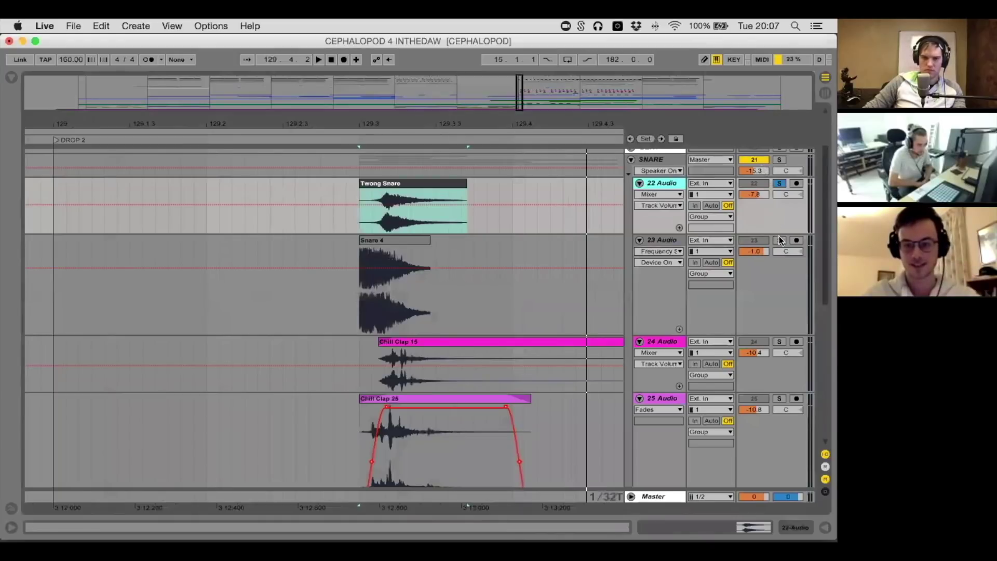
left_click(426, 239)
key("space")
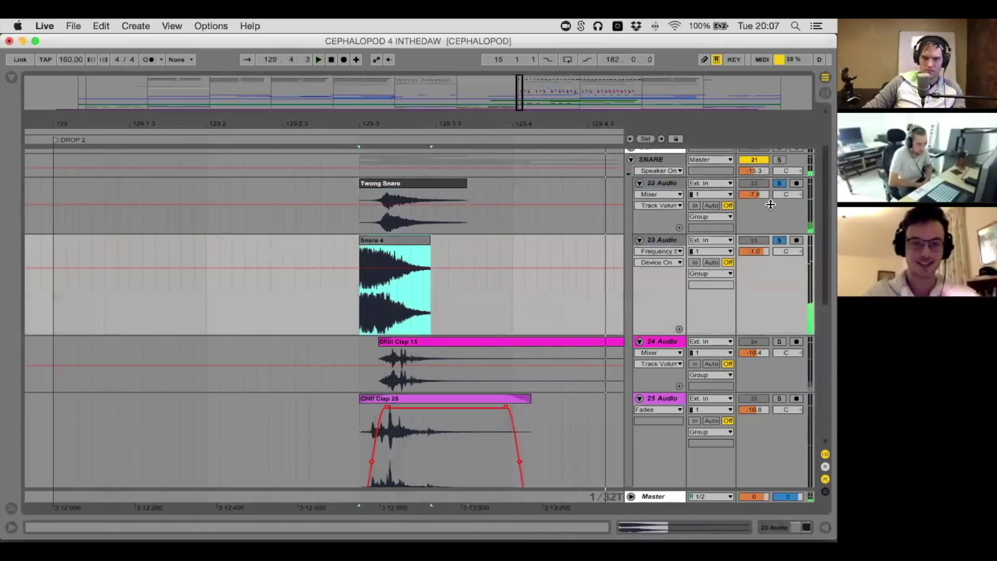
Solo the 24 Audio track alone and play its Chill Clap 15 clip
left_click(779, 341)
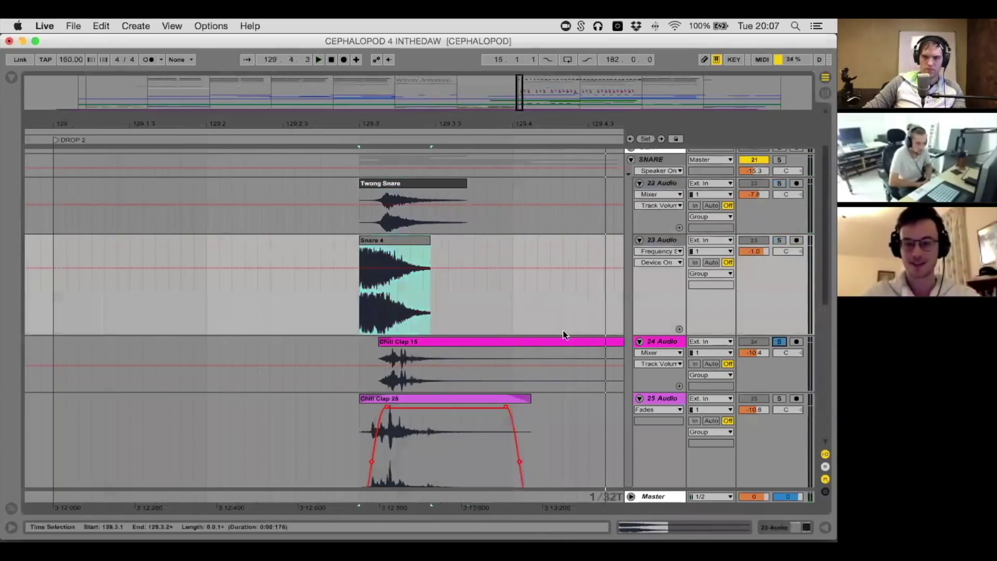
left_click(539, 338)
scroll(538, 338, "down", 5)
key("space")
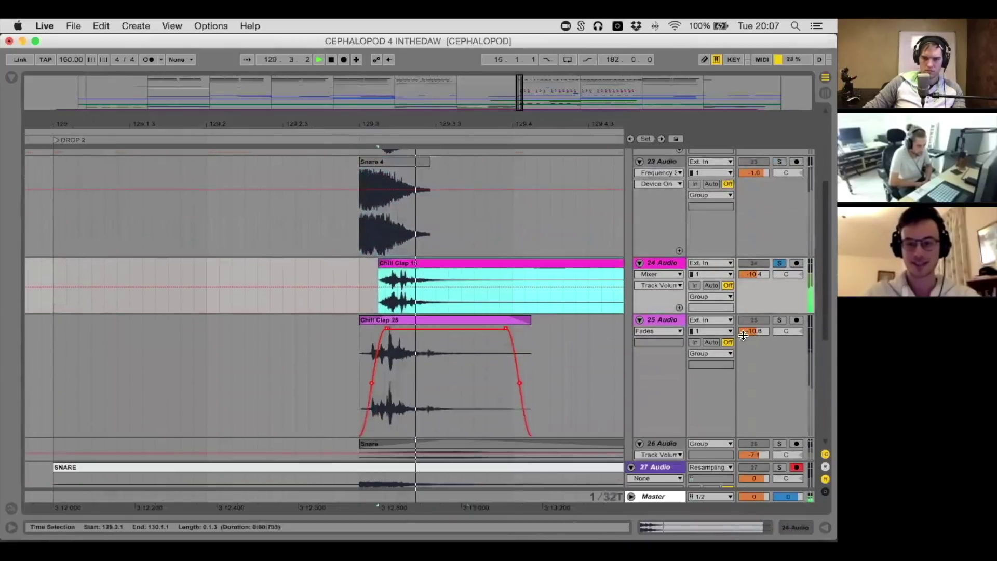
Add the 25 Audio track to the solo and play the Chill Clap 15 and Chill Clap 25 layers together
left_click(780, 320, "super")
key("space")
key("space")
key("space")
Fold the 22, 23, 24 and 25 Audio tracks in the SNARE group
scroll(543, 313, "up", 3)
scroll(543, 313, "up", 3)
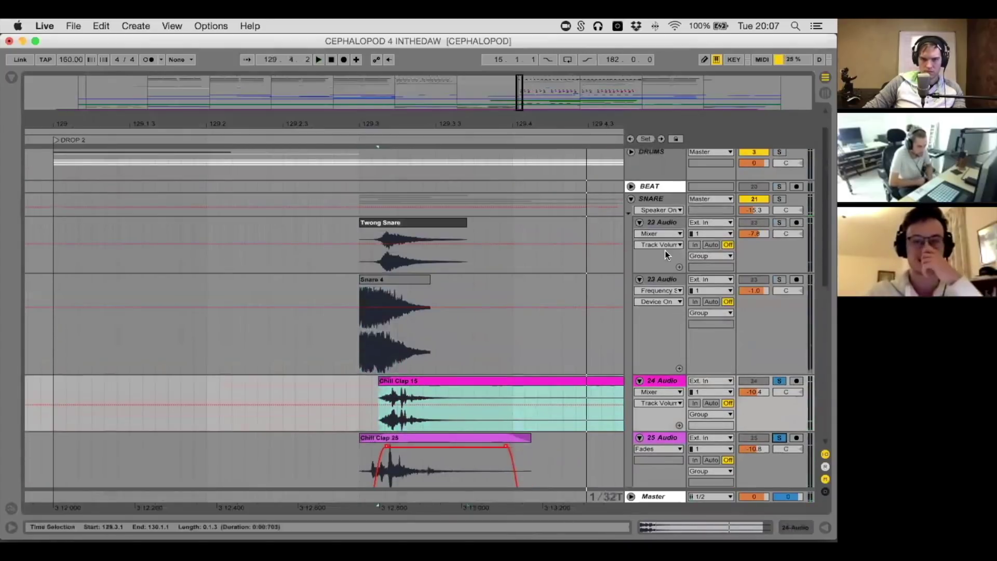
scroll(671, 246, "down", 3)
left_click(639, 171)
left_click(639, 182)
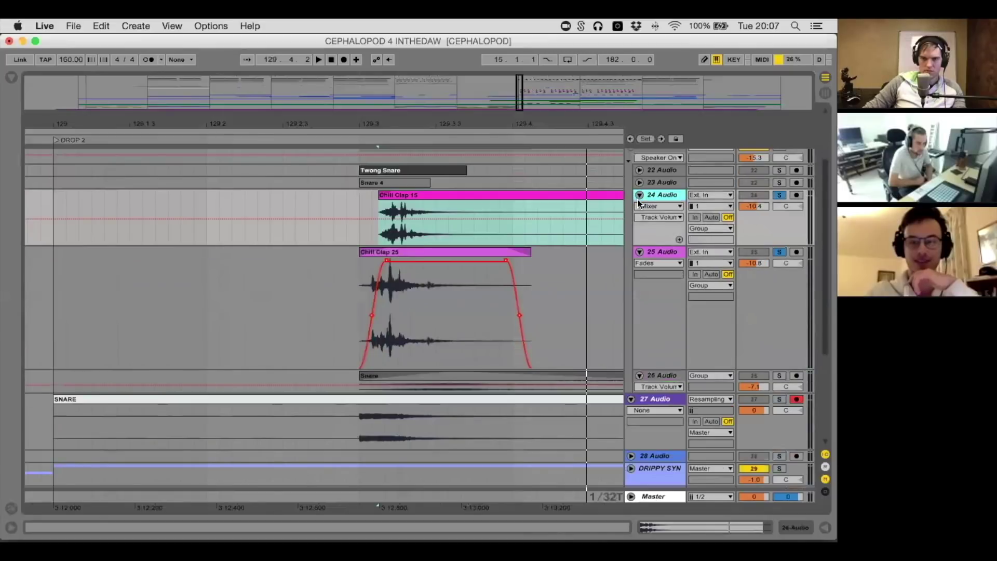
left_click(639, 195)
left_click(640, 206)
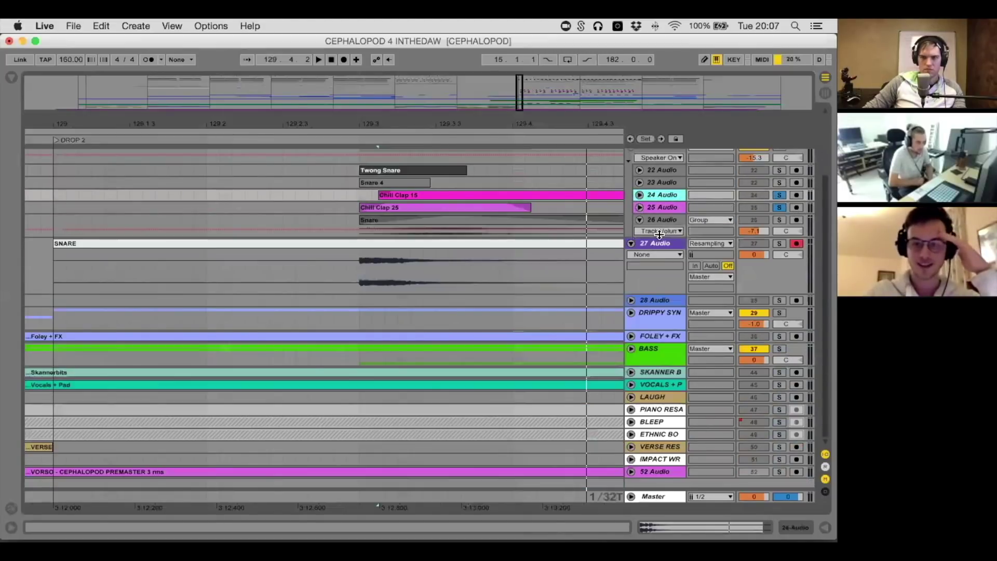
Enlarge the 26 Audio track, solo it alone and play its Snare clip from 129.3
left_click(504, 228)
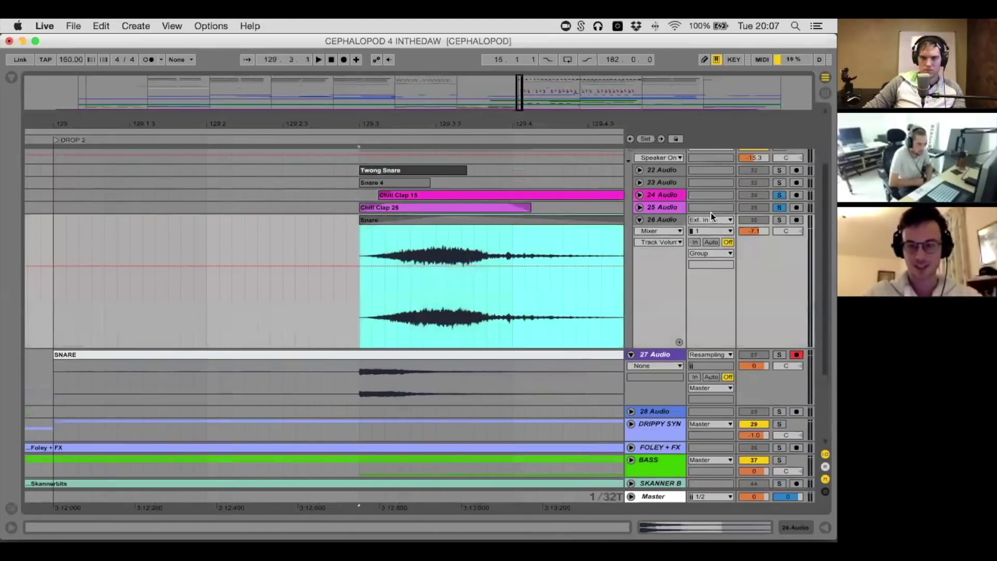
left_click(779, 219)
key("space")
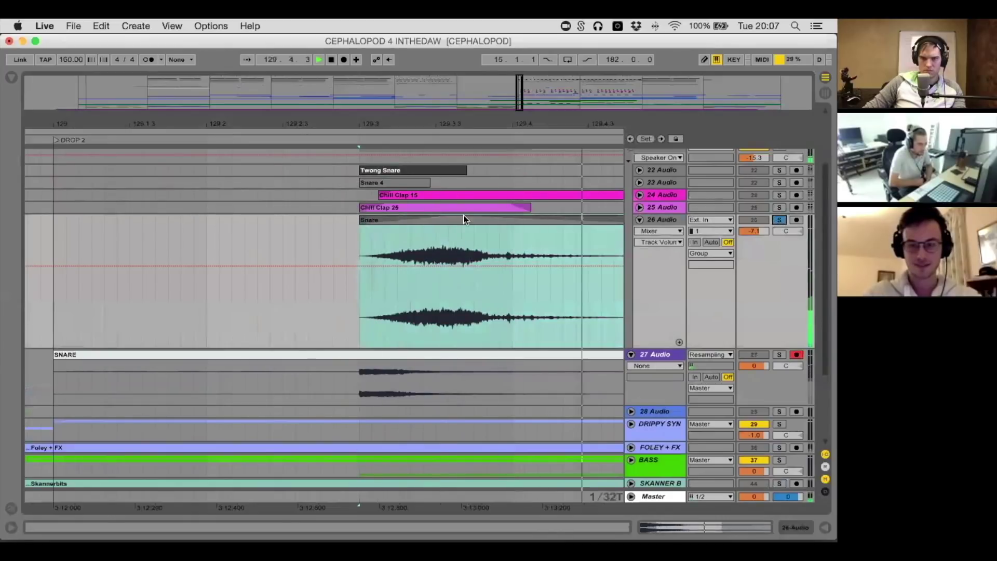
key("space")
left_click_drag(447, 118, 447, 100)
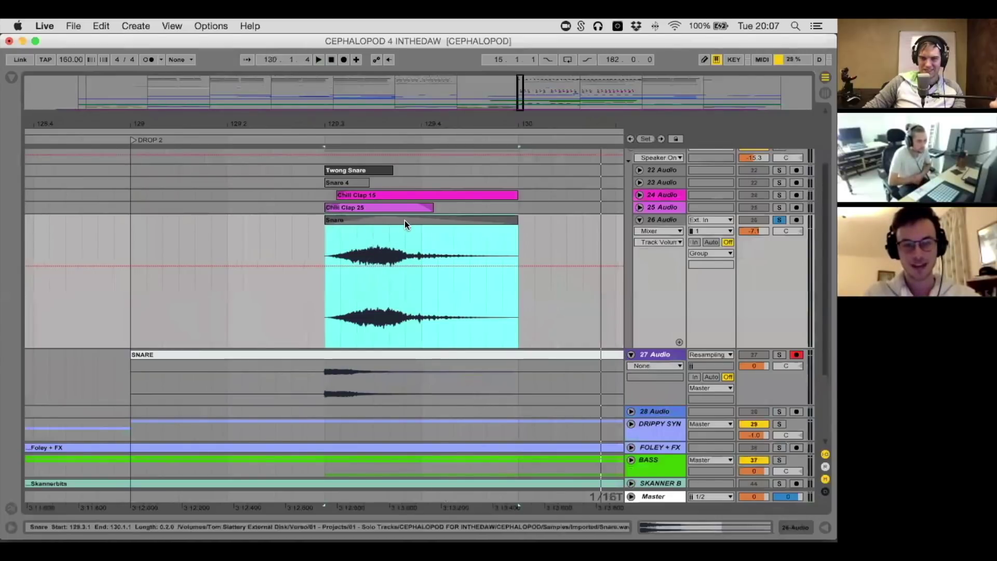
Play the Snare clip on 26 Audio from 129.3 and again from its swell at 129.3.3
key("space")
left_click_drag(401, 119, 402, 130)
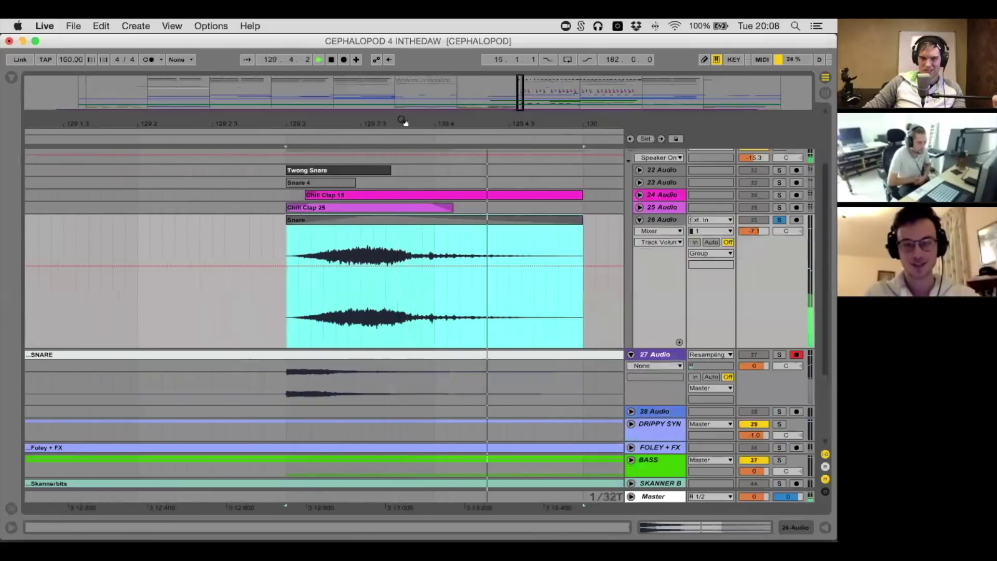
key("space")
left_click(453, 228)
left_click(410, 252)
left_click(373, 248)
key("space")
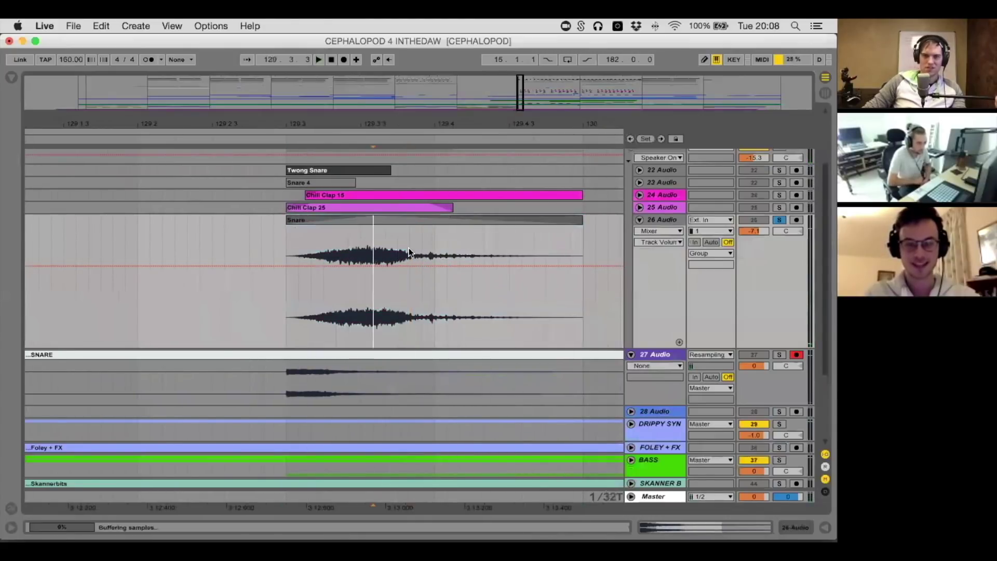
key("space")
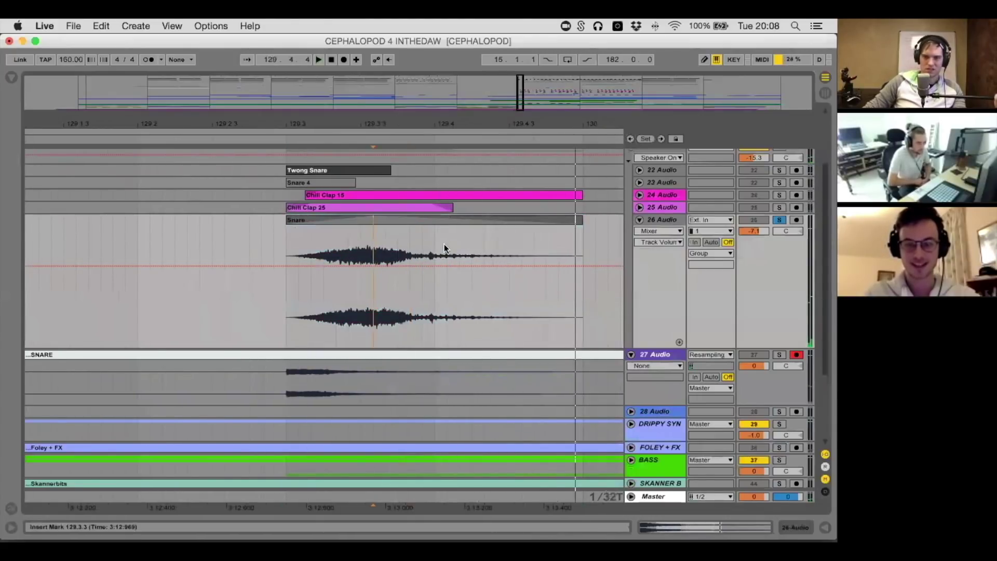
Fold 26 Audio, show the SNARE group's effect chain and solo the group with the insert marker at 129.3.1
left_click(640, 219)
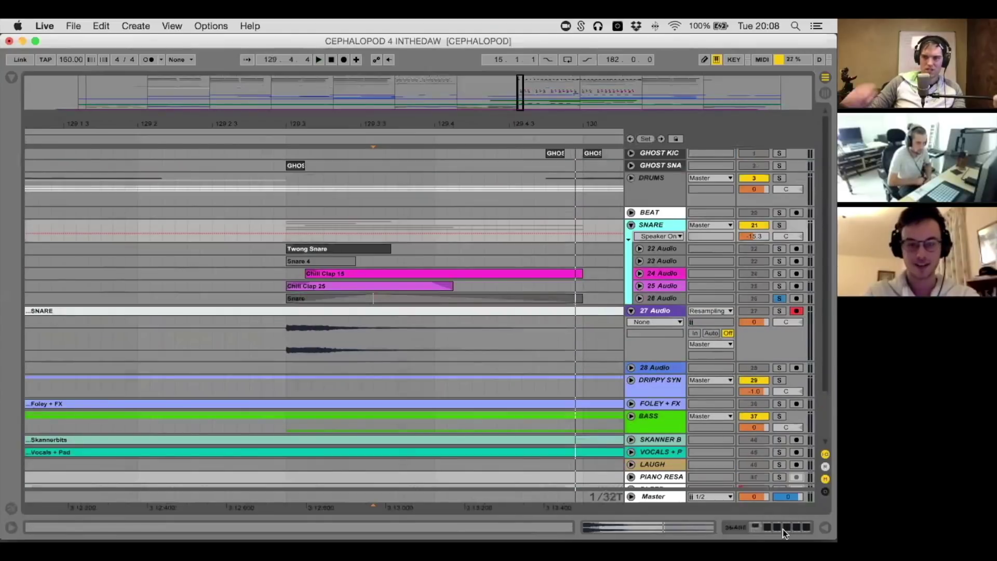
left_click(783, 529)
left_click(285, 241)
left_click(671, 224)
left_click(778, 225)
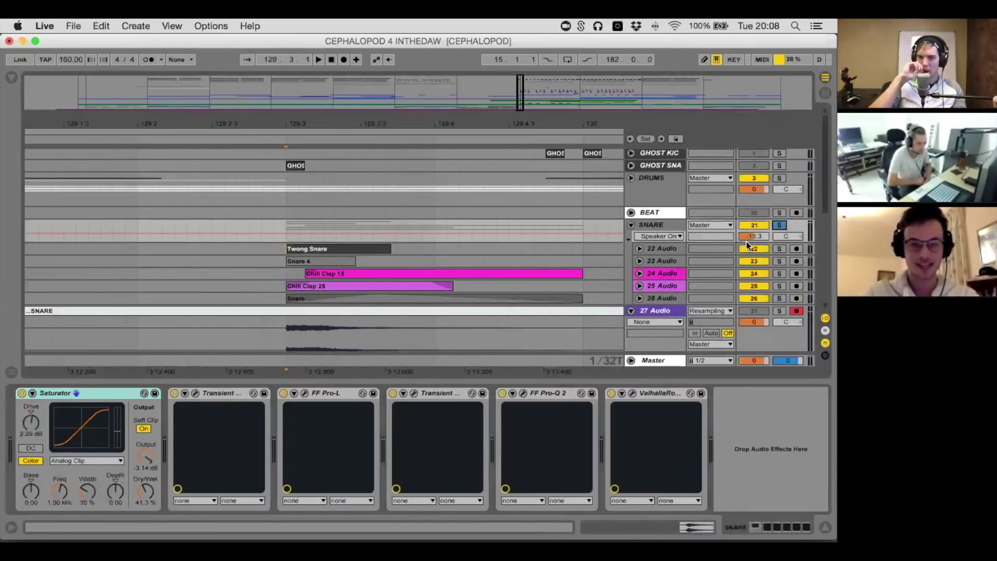
Bypass every effect in the SNARE chain except Saturator and play the layered snare
left_click(22, 394)
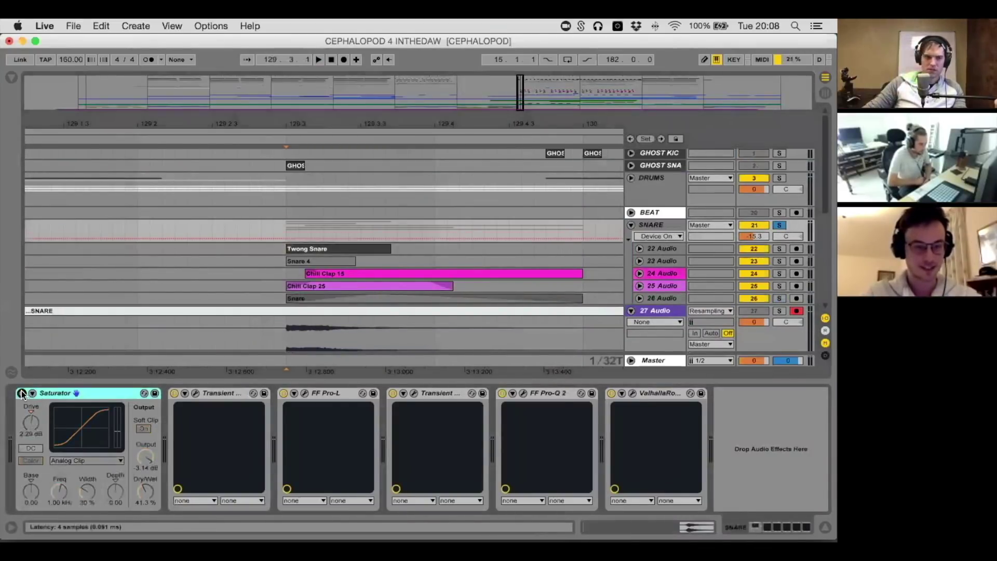
left_click(22, 394)
left_click(174, 393)
left_click(284, 393)
left_click(392, 393)
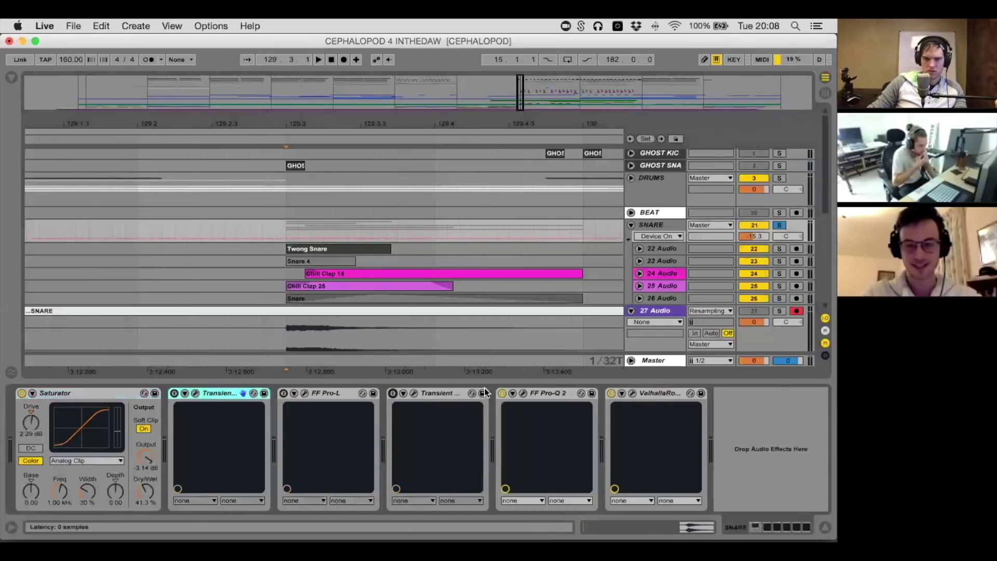
left_click(503, 393)
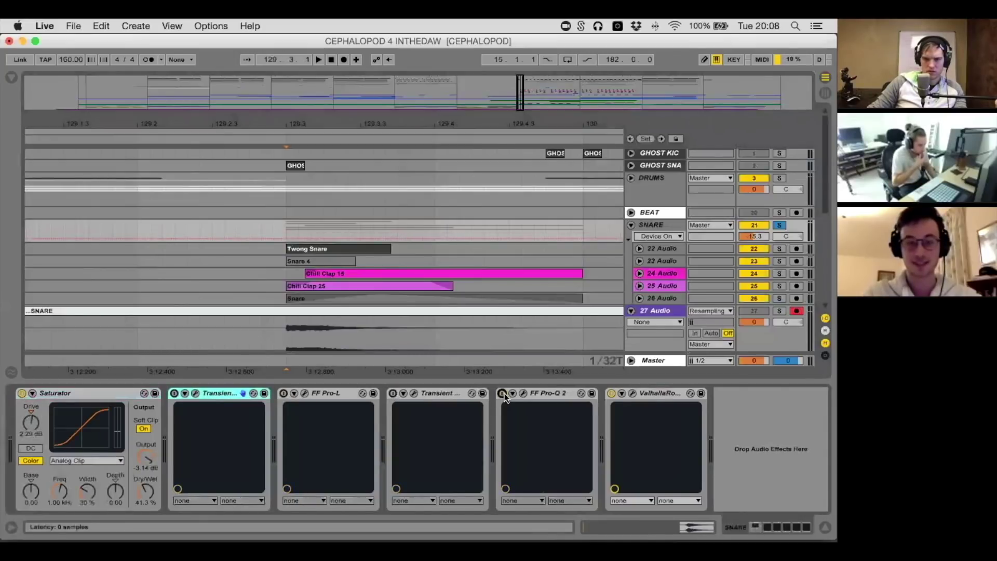
left_click(611, 393)
key("space")
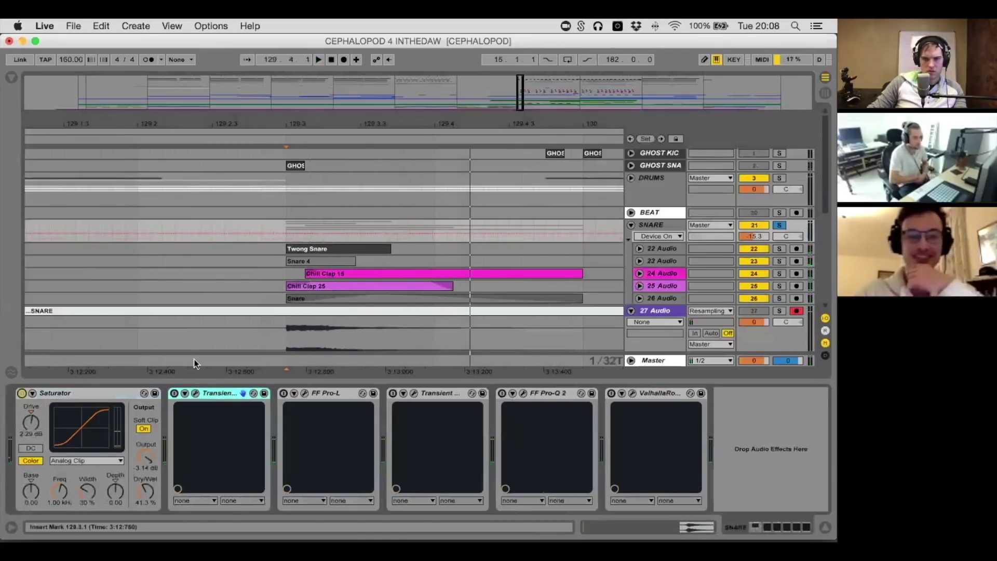
Turn the first Transient Master back on, check its Attack and Sustain settings, and play the snare through it
left_click(175, 393)
left_click(195, 393)
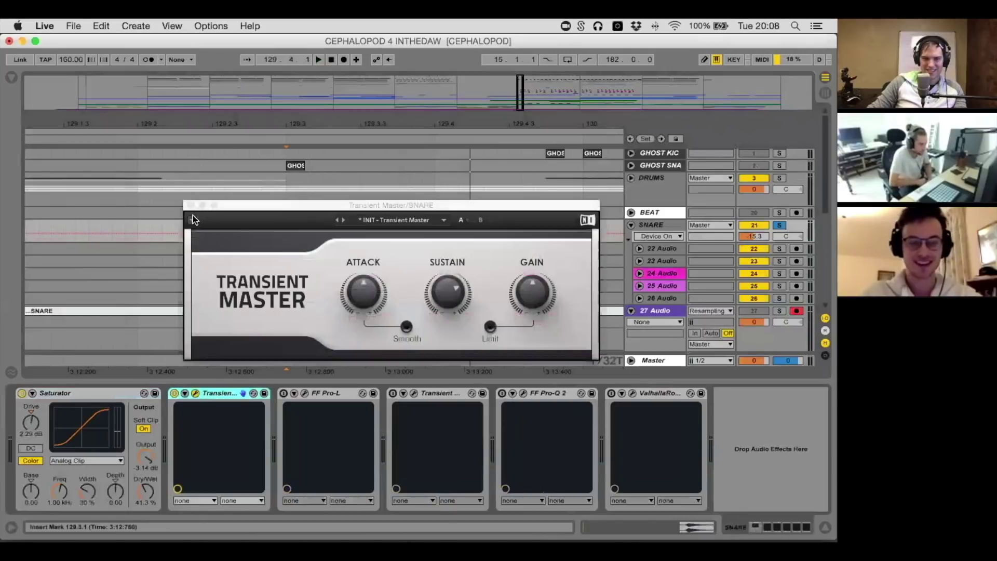
mouse_move(352, 276)
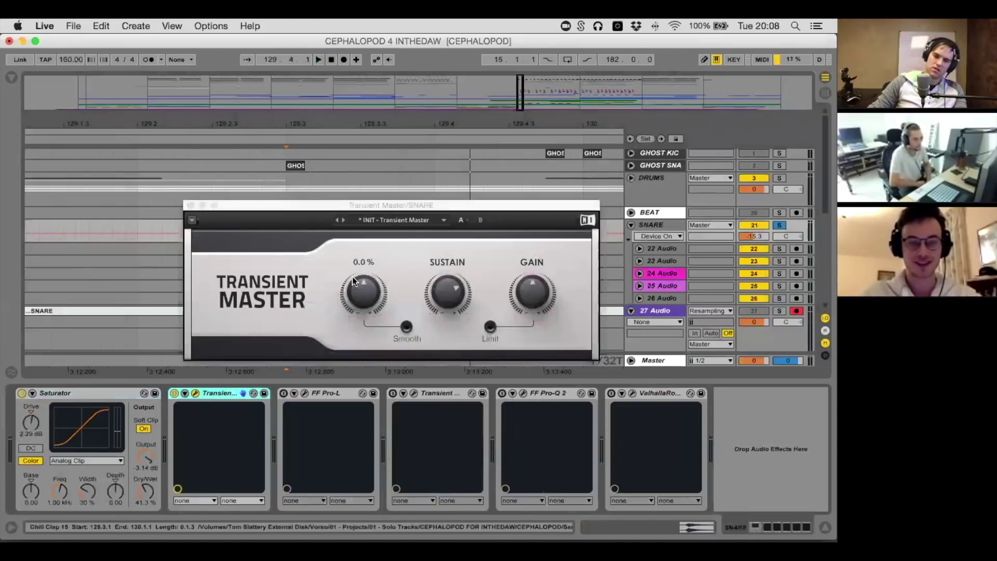
mouse_move(437, 283)
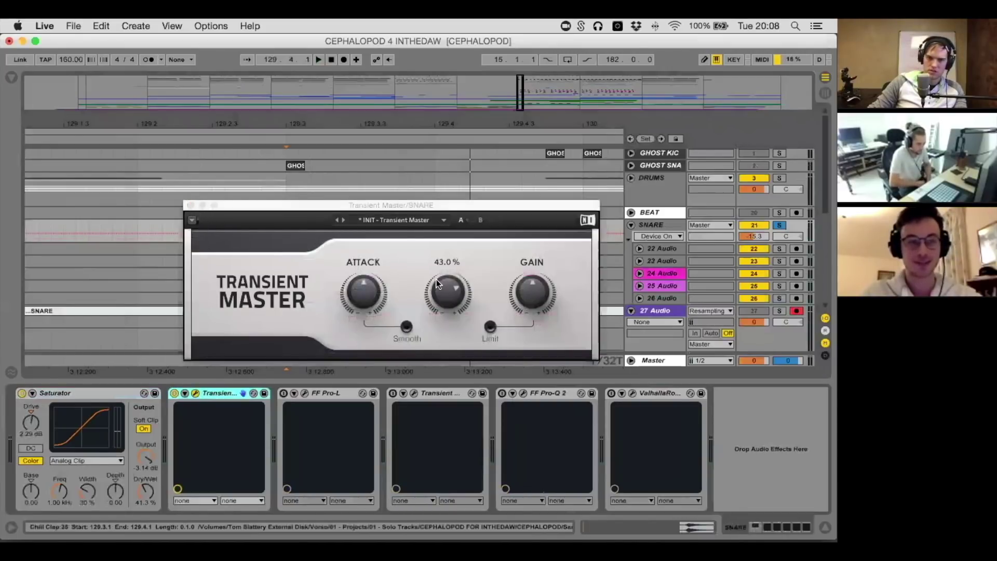
key("space")
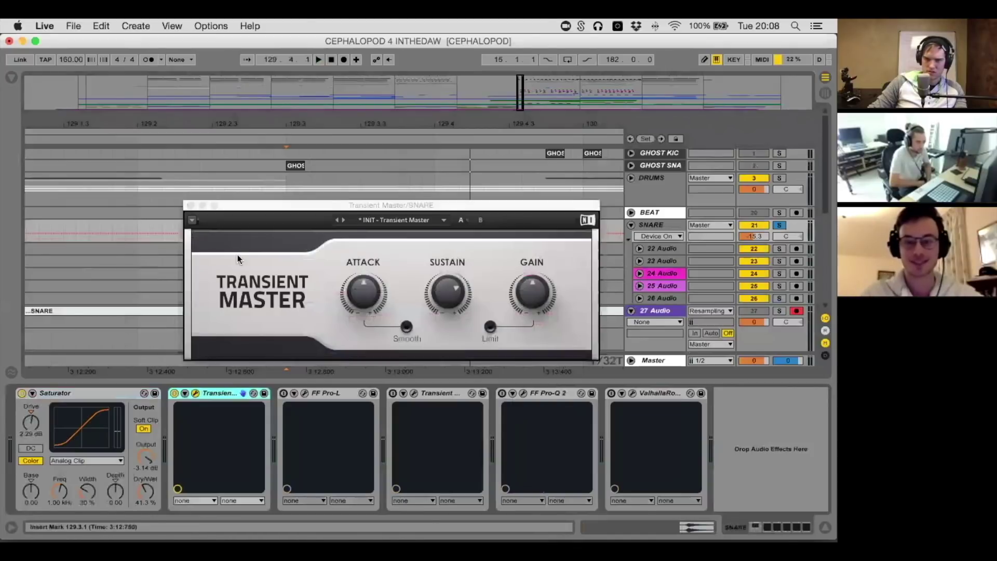
key("space")
left_click(190, 205)
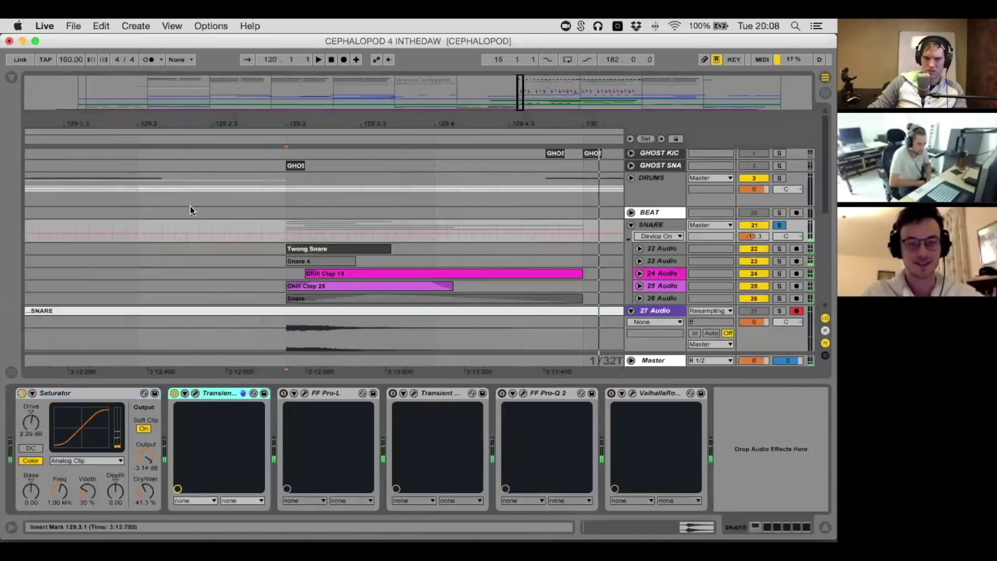
Turn FF Pro-L back on and play the snare with its limiter display open, then close the plug-in window
left_click(283, 393)
left_click(305, 393)
key("space")
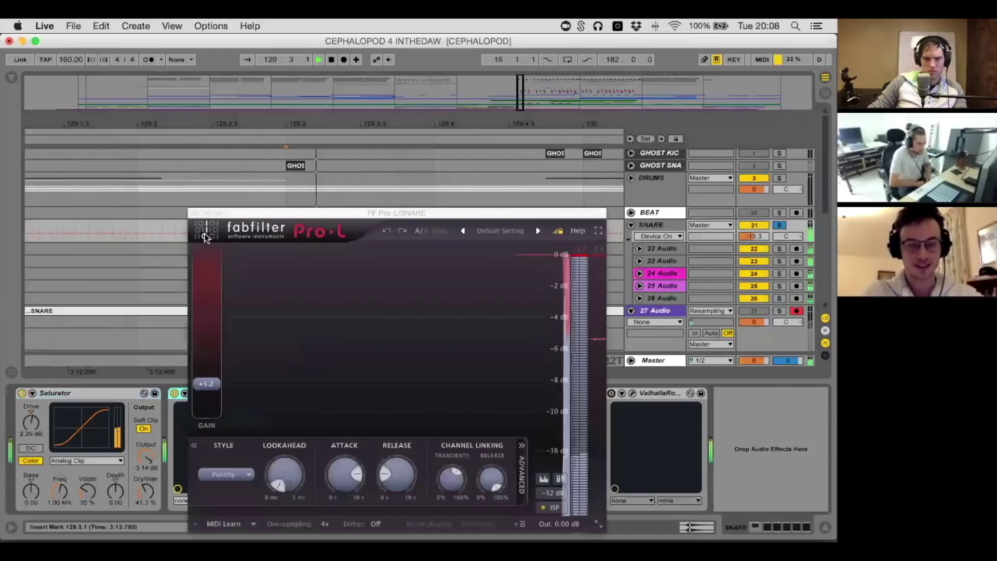
left_click(203, 218)
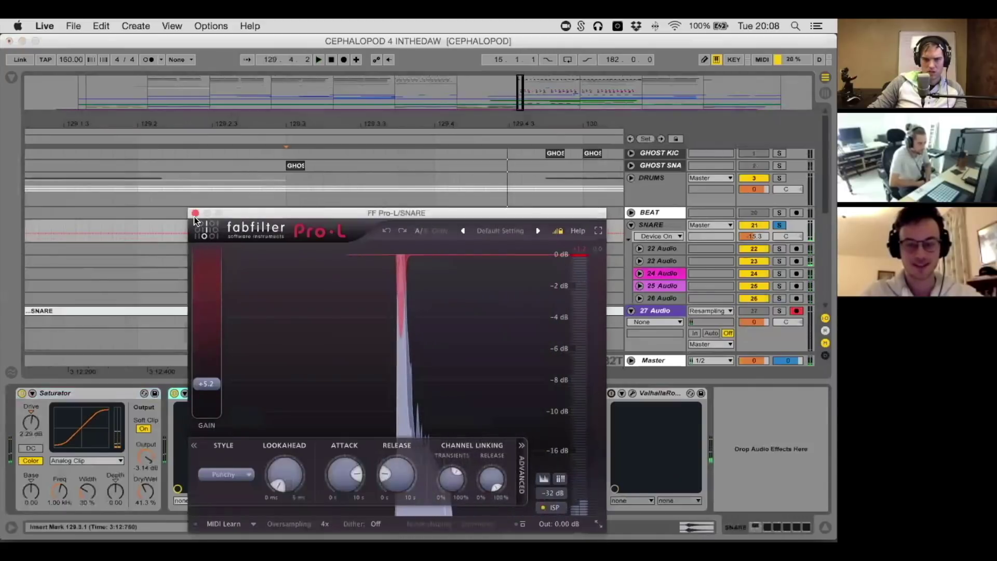
left_click(195, 213)
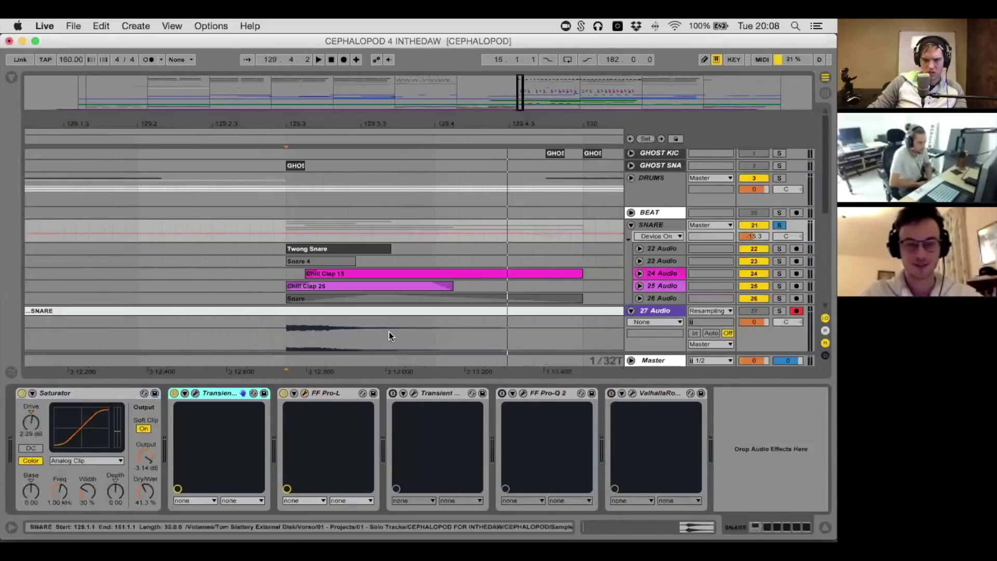
View the second Transient Master's settings with it enabled, and turn FF Pro-Q 2 and ValhallaRoom back on
left_click(407, 394)
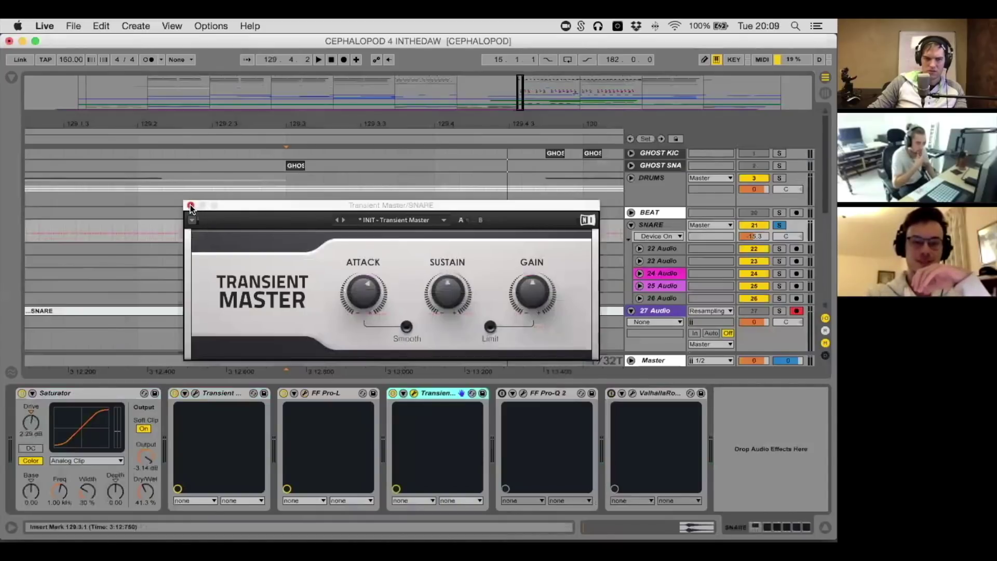
left_click(190, 205)
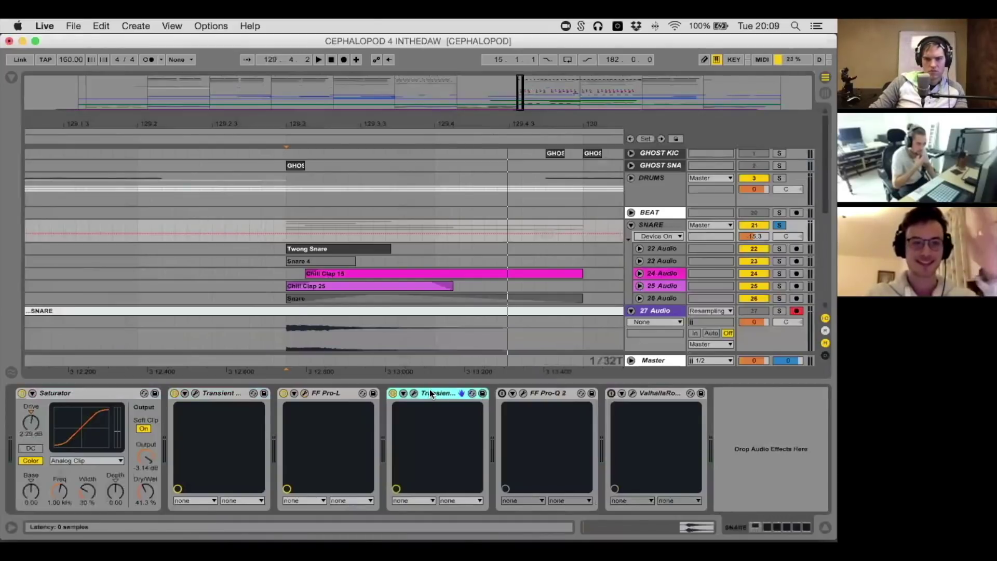
left_click(502, 393)
left_click(611, 393)
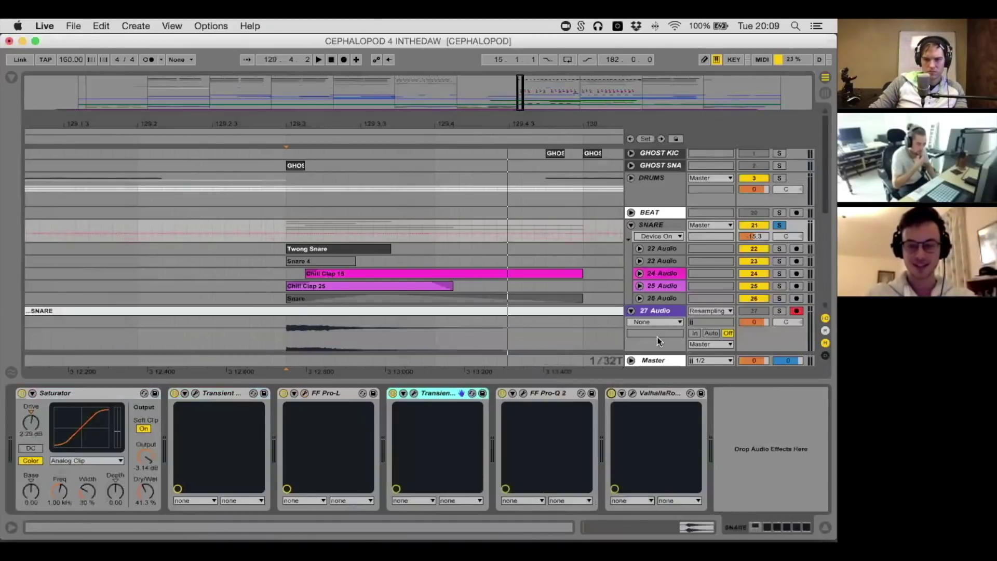
View the FF Pro-Q 2 EQ curve on the SNARE group and close its window
left_click(522, 393)
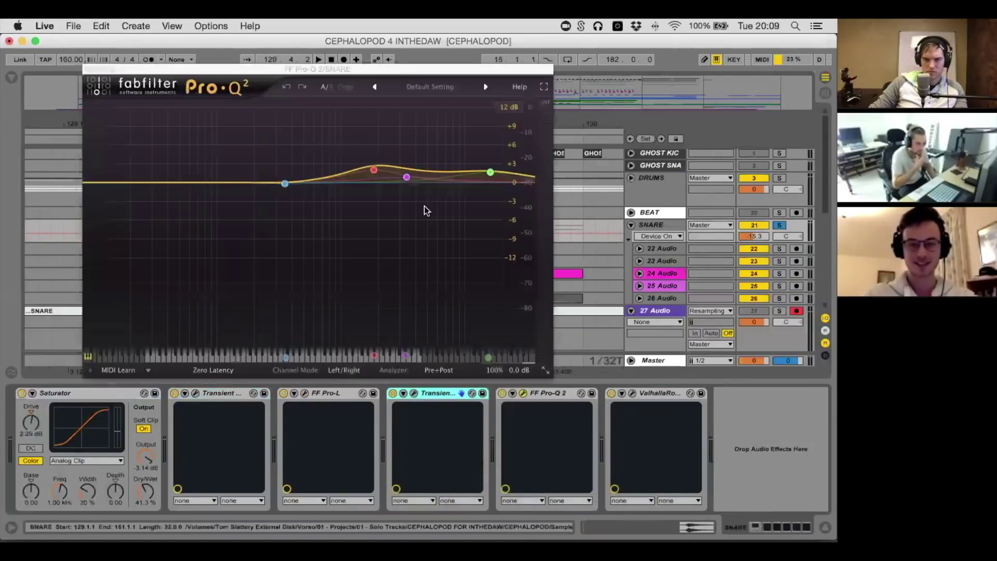
left_click_drag(93, 71, 309, 78)
left_click(308, 77)
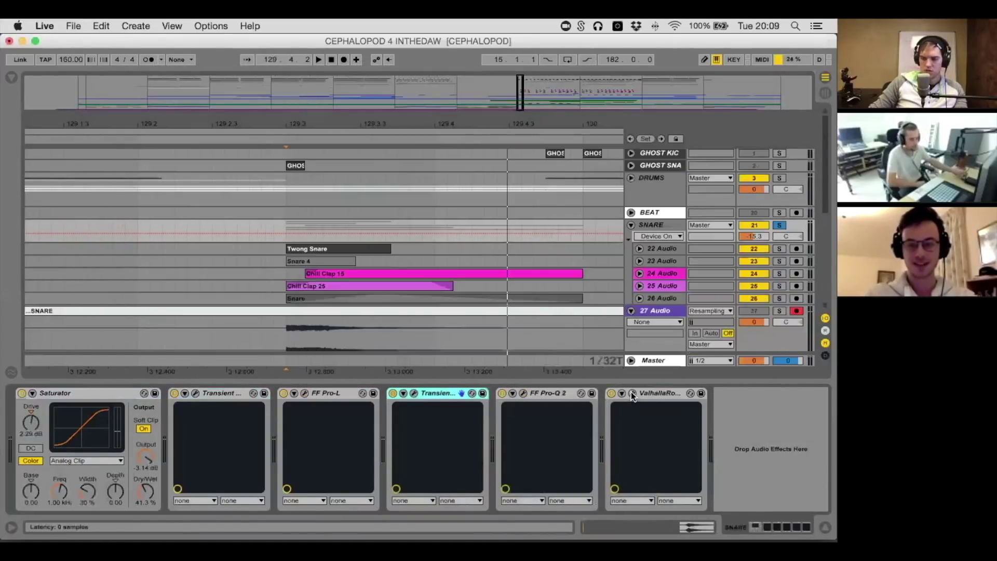
Open ValhallaRoom on the SNARE group and play the snare while demonstrating the reverb Mix level
left_click(631, 391)
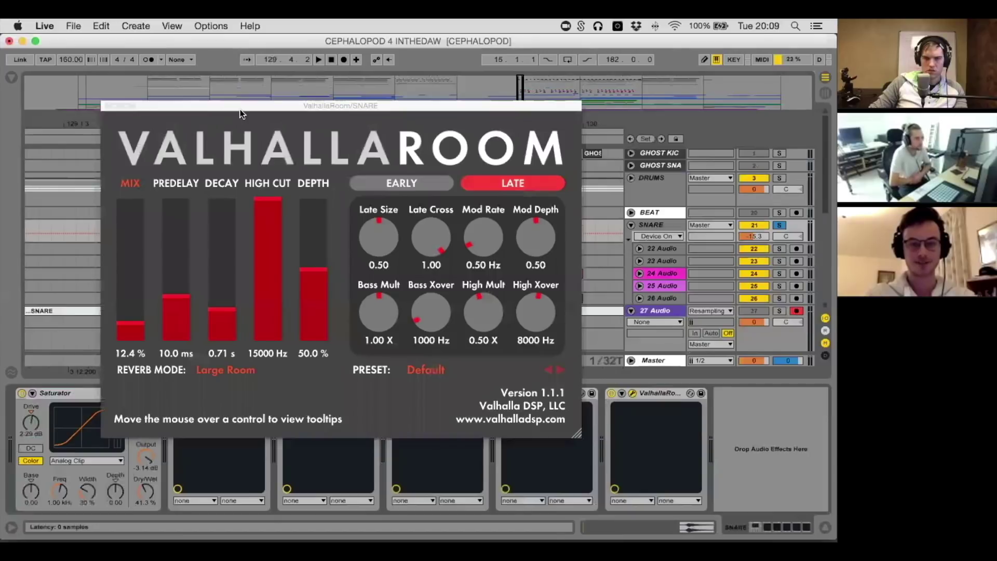
left_click_drag(240, 109, 311, 103)
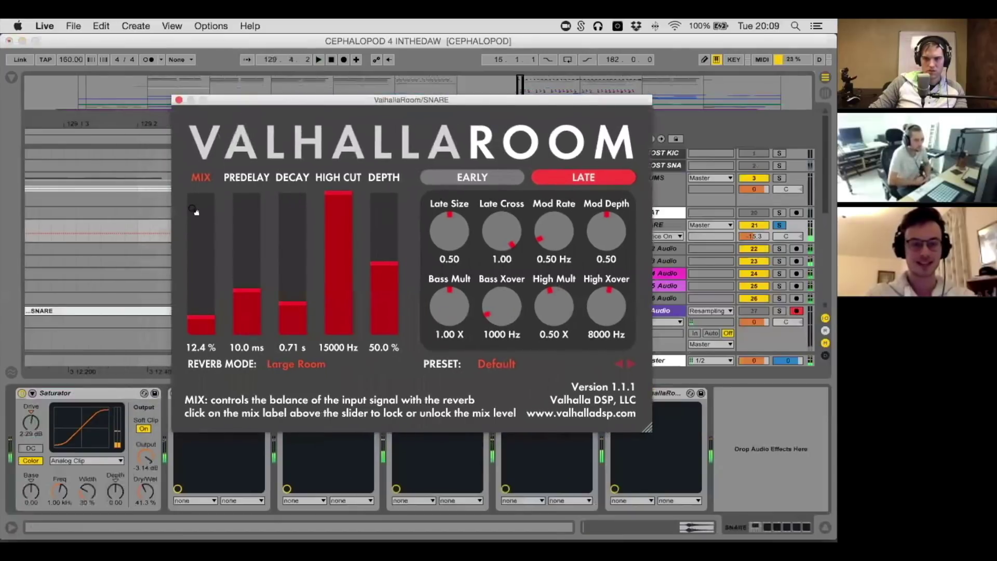
left_click_drag(196, 212, 204, 318)
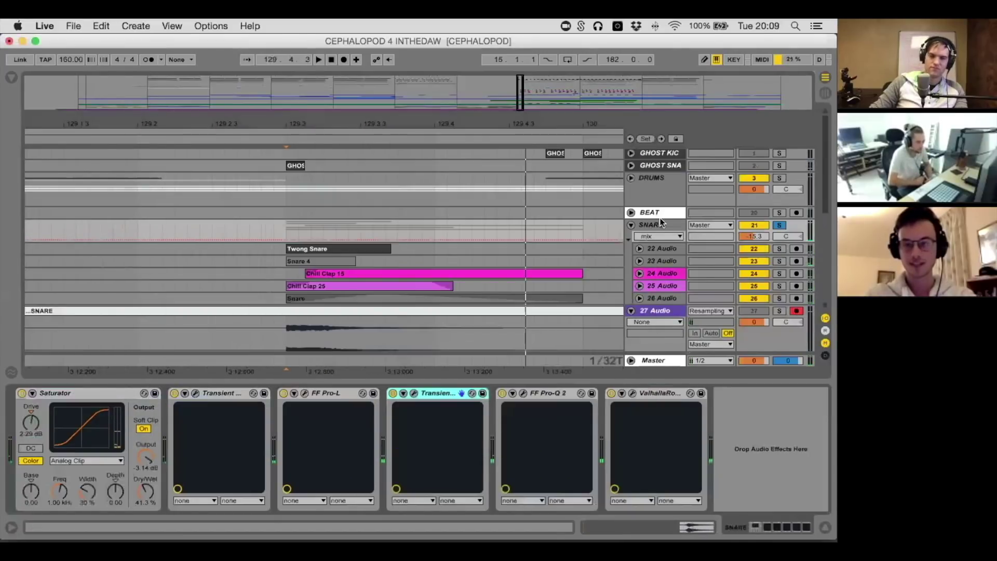
Fold and unsolo the SNARE group and bring the wider arrangement around Drop 2 into view
double_click(659, 223)
left_click(780, 224)
key("minus")
key("minus")
key("minus")
key("minus")
key("minus")
key("minus")
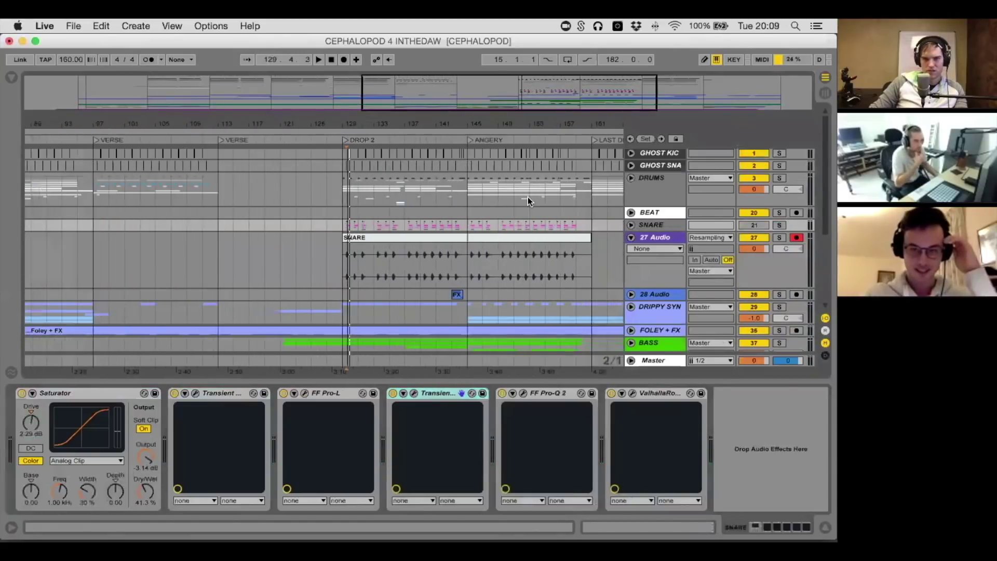
Fold the 27 Audio track, show nearly the whole arrangement and hide the device view
left_click(630, 237)
left_click_drag(416, 121, 392, 127)
left_click(339, 154)
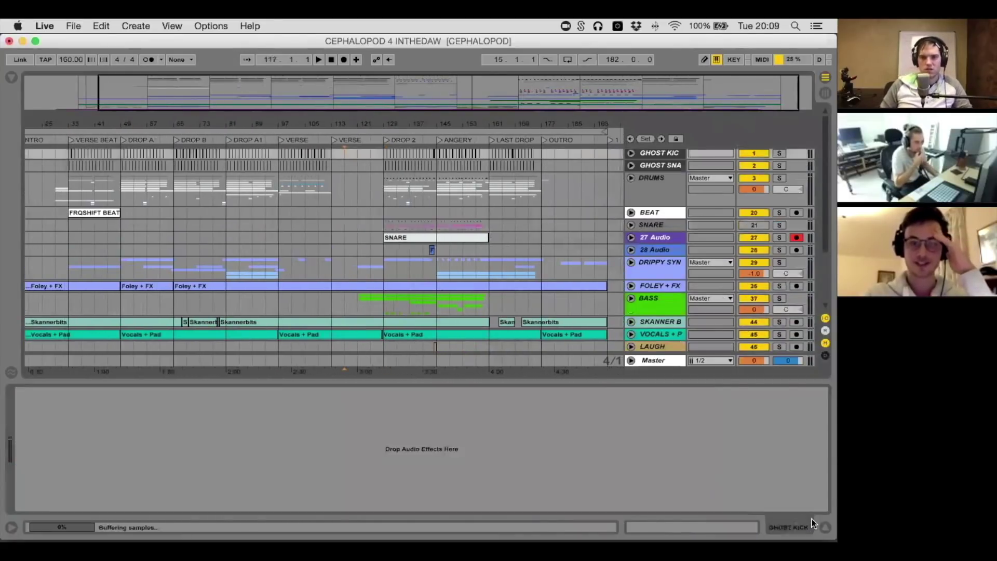
left_click(825, 527)
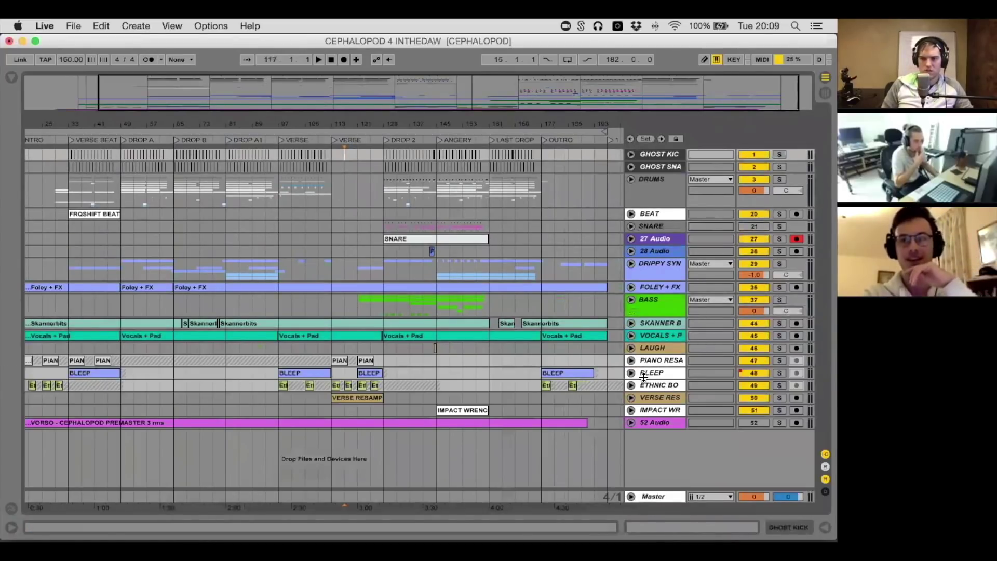
Place the insert marker at bar 113 on the BLEEP track and briefly unfold FOLEY + FX to view its waveform
scroll(510, 391, "left", 5)
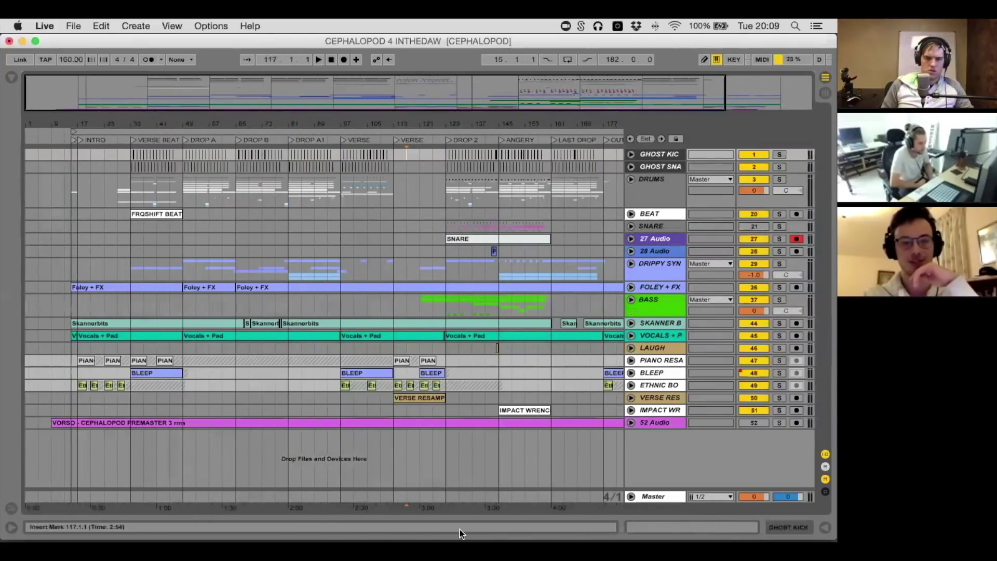
left_click(395, 375)
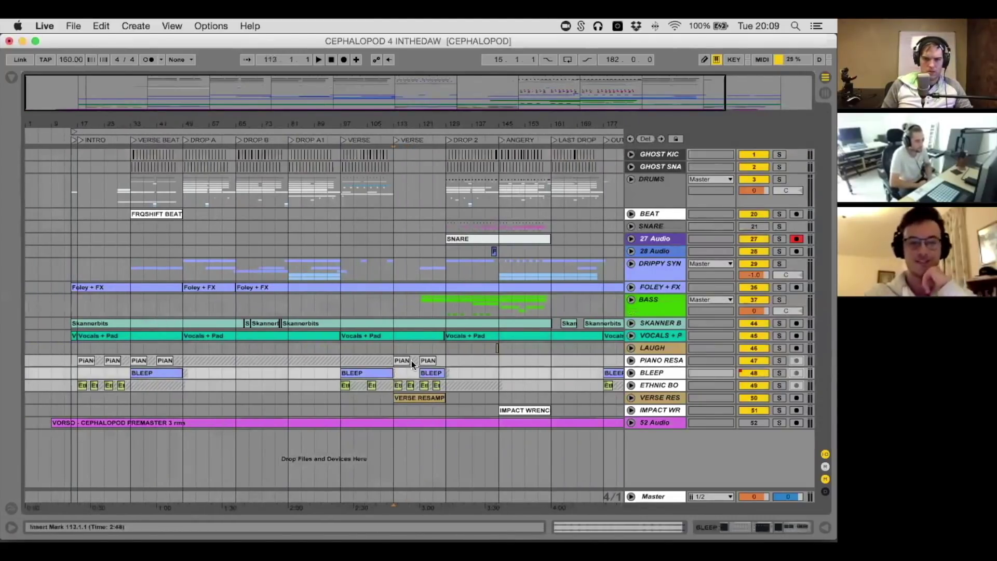
left_click(631, 287)
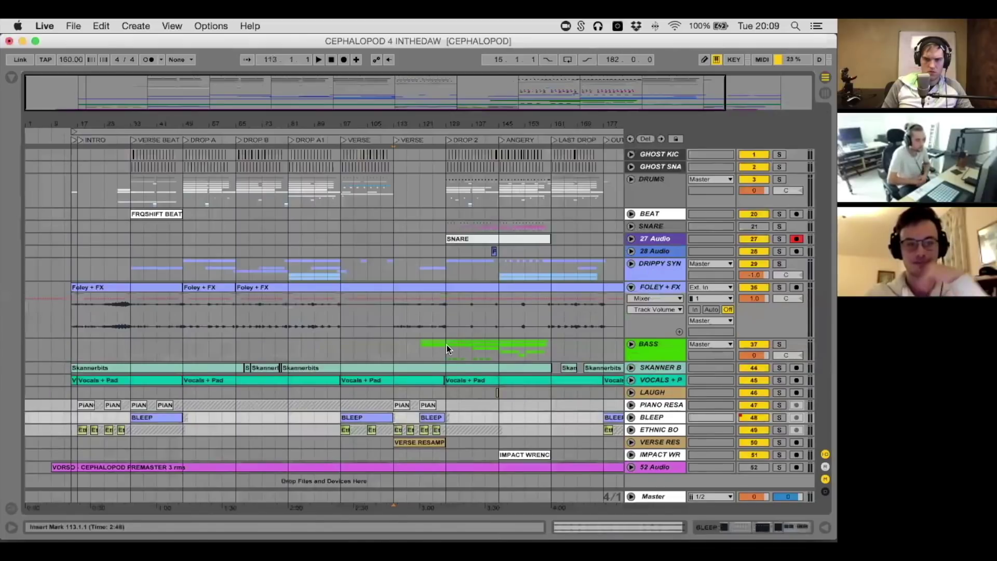
left_click(631, 287)
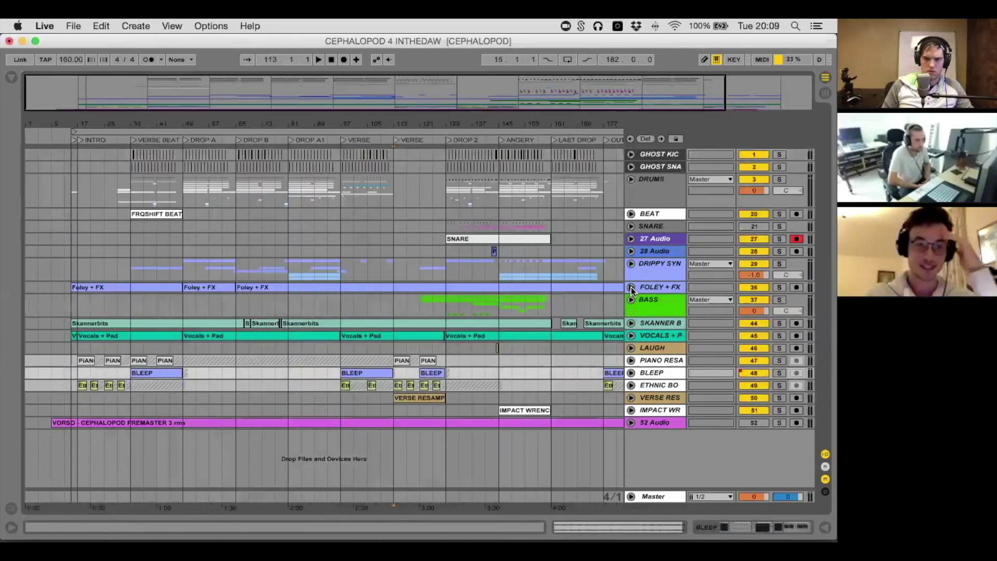
Unfold the BASS group and enlarge the MAJORBASS 1 and MAJORBASS 2 tracks to show their waveforms
left_click(630, 299)
left_click(639, 356)
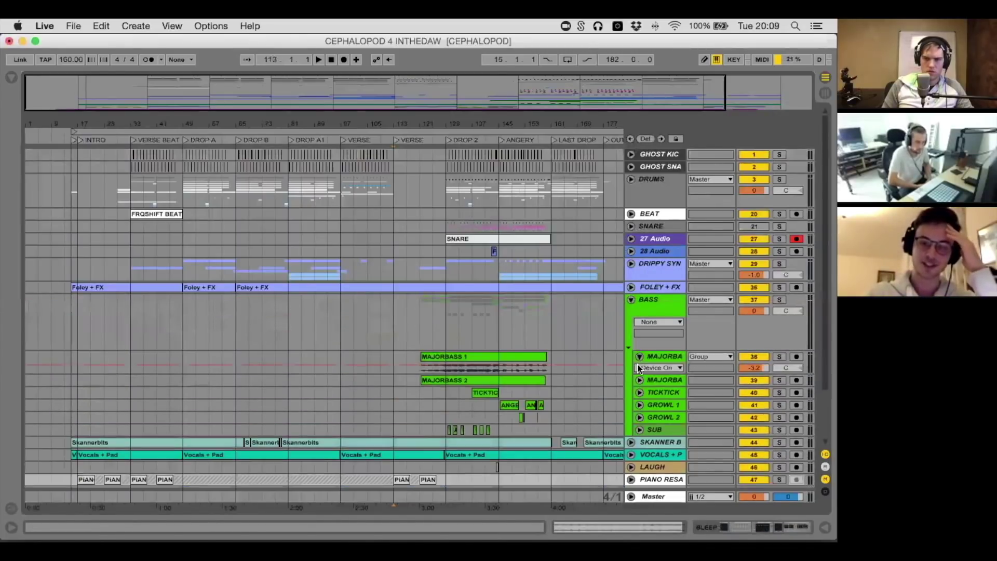
left_click(640, 380)
left_click_drag(655, 373, 655, 396)
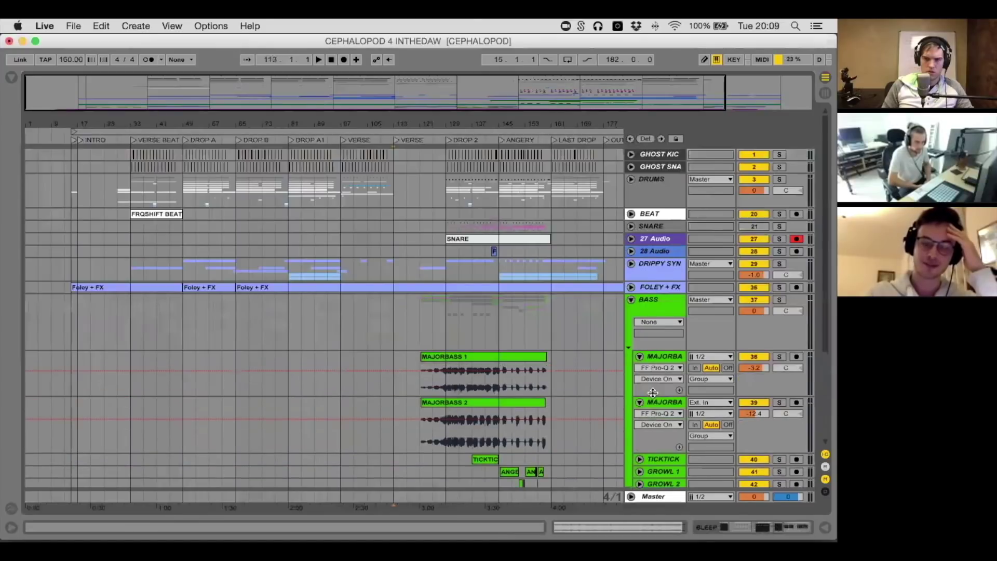
Solo the MAJORBASS 1 track and audition short passages of it from the start of Drop 2 at bar 129
left_click(517, 362)
left_click(445, 382)
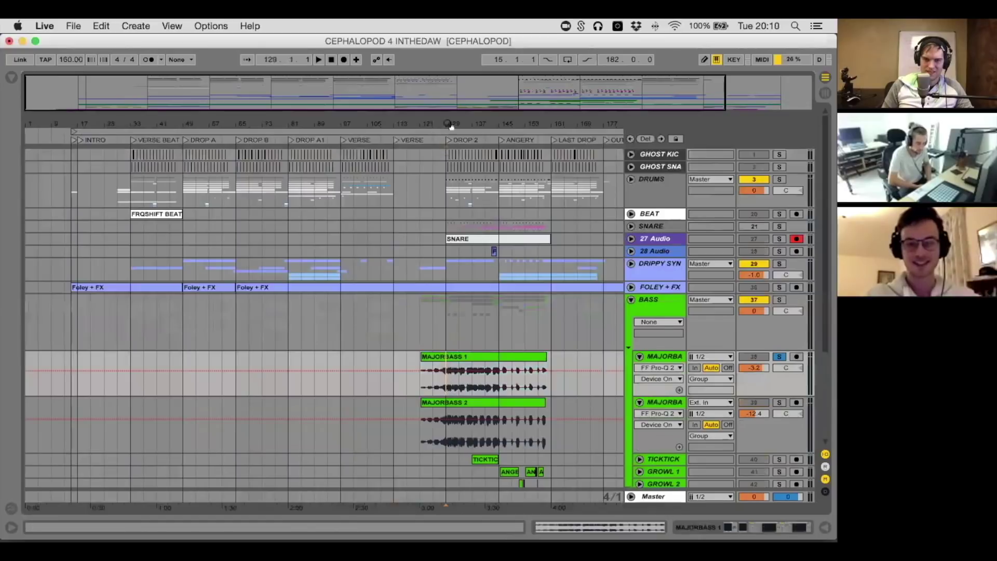
left_click_drag(450, 126, 448, 207)
key("space")
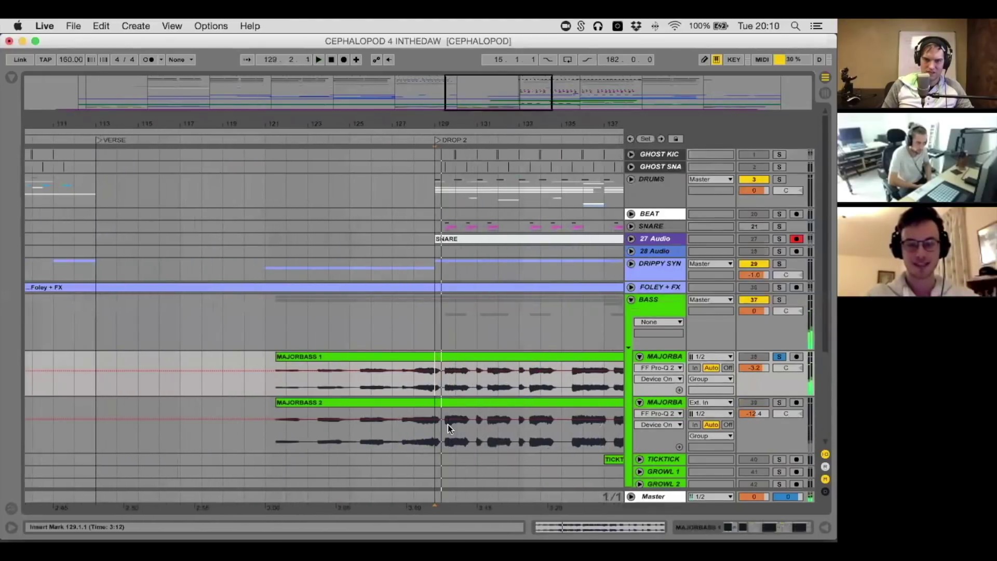
key("space")
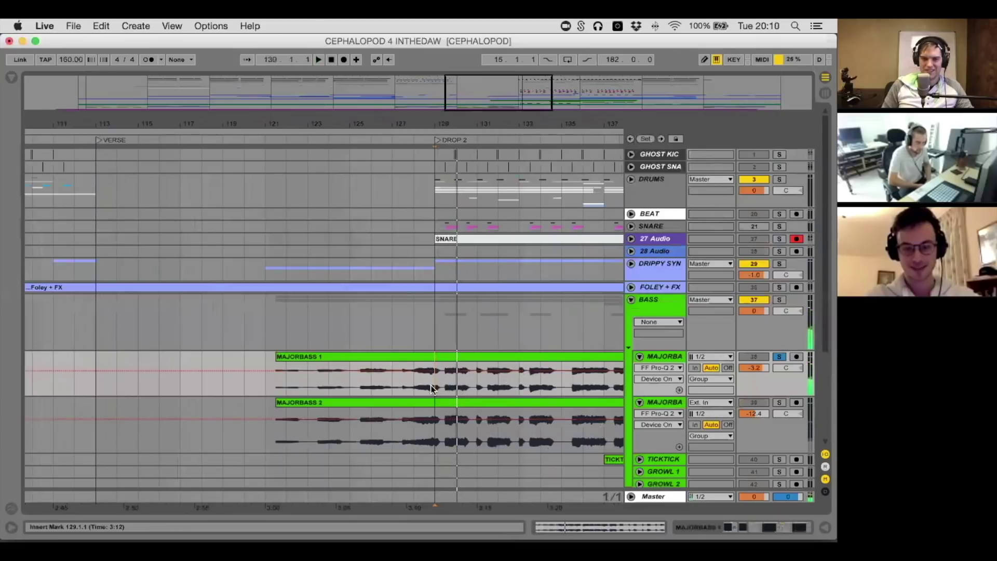
key("space")
key("space")
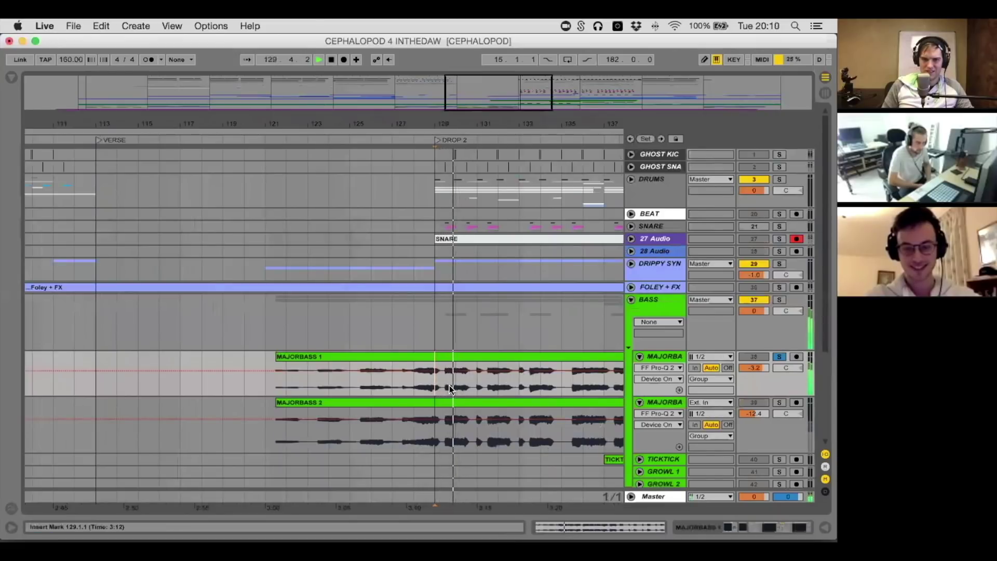
key("space")
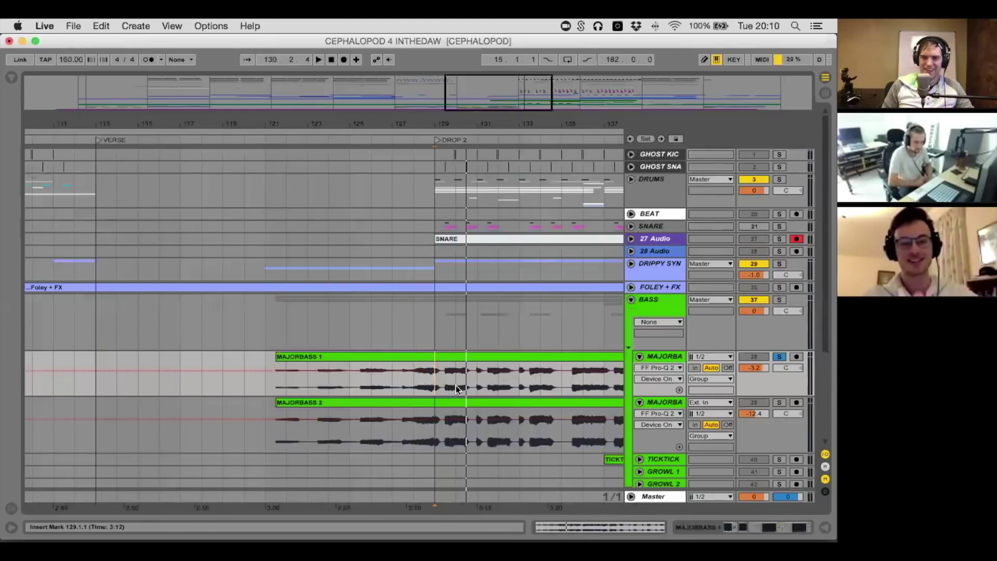
Unsolo MAJORBASS 1 and fold the BASS group
left_click(377, 358)
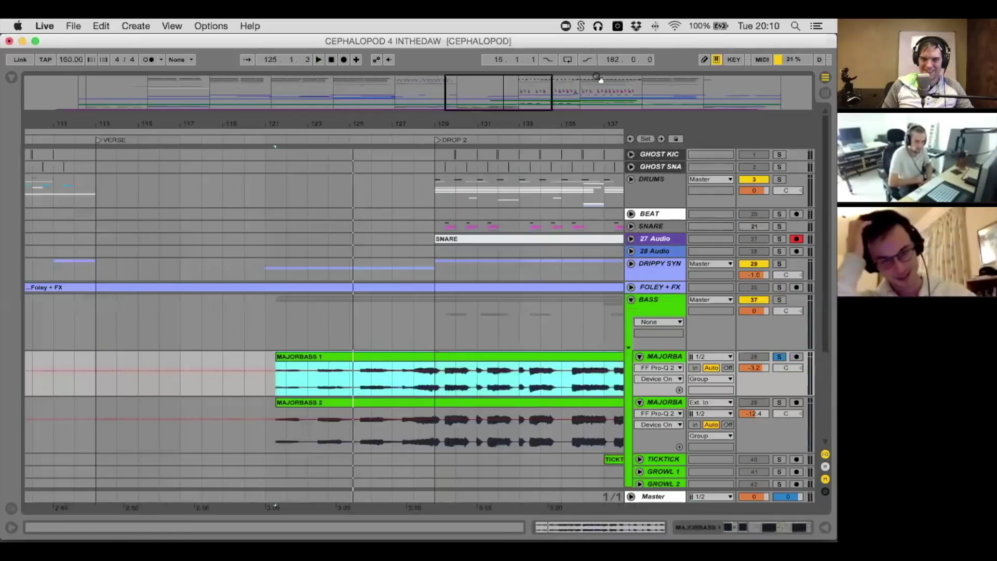
left_click(647, 303)
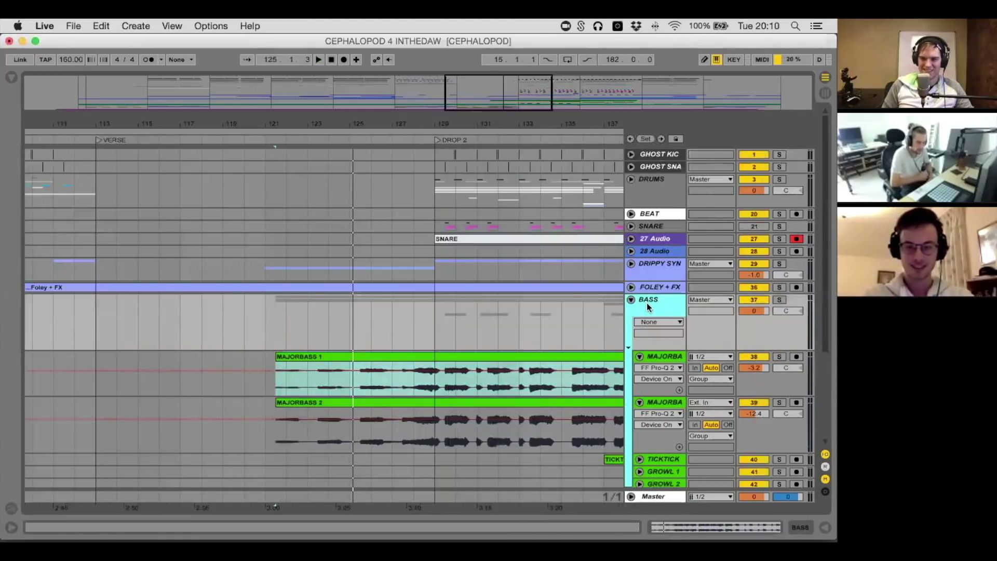
left_click(631, 300)
Play the full mix from bars 121, 125, 127 and 129 to audition the transition from the verse into Drop 2
left_click(266, 306)
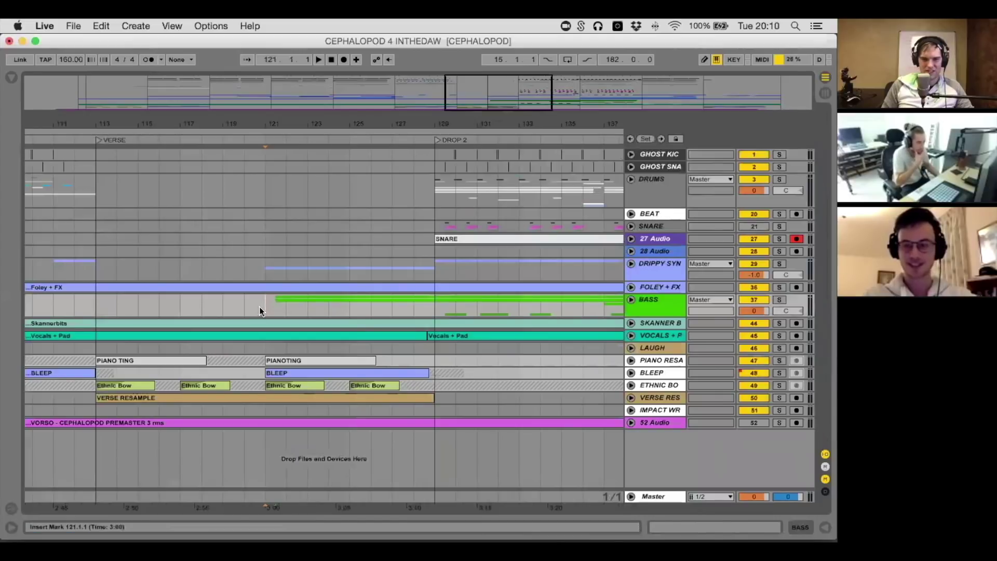
key("minus")
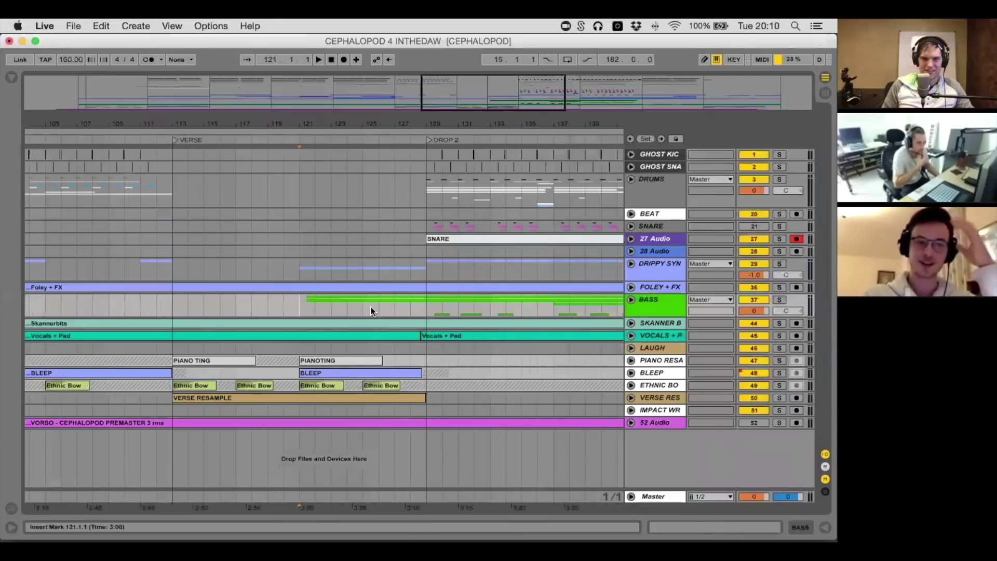
key("space")
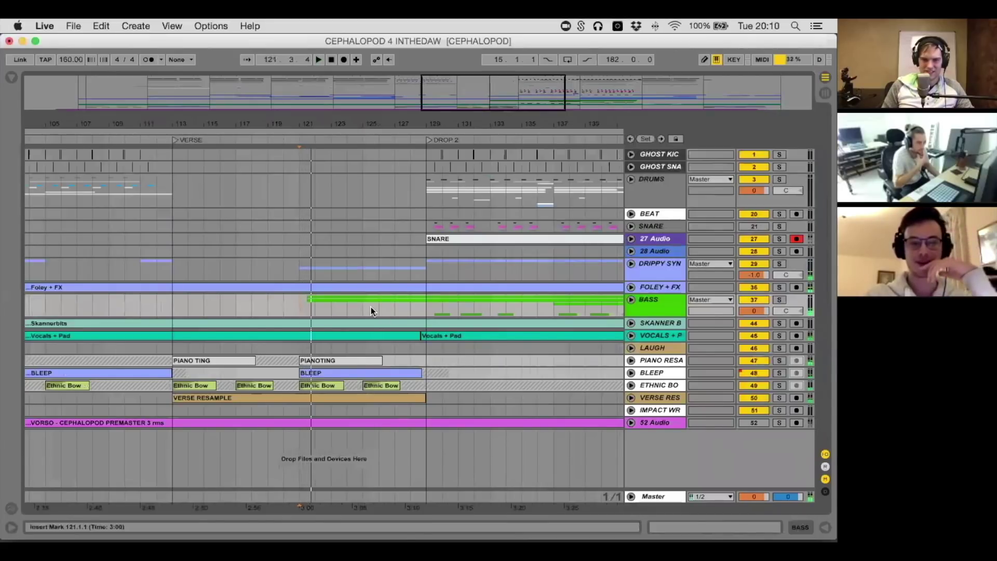
key("space")
left_click(360, 303)
key("space")
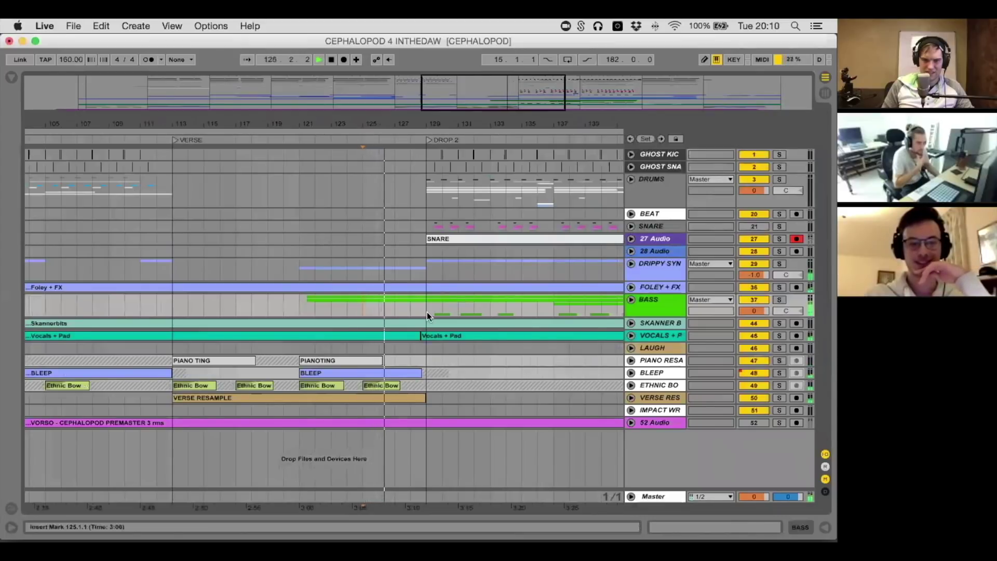
left_click(394, 307)
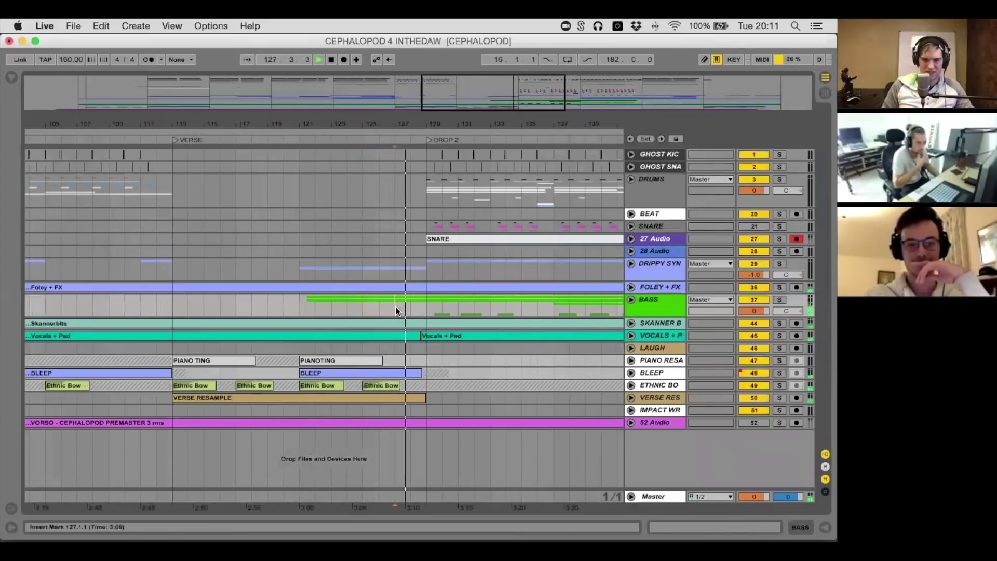
left_click(424, 311)
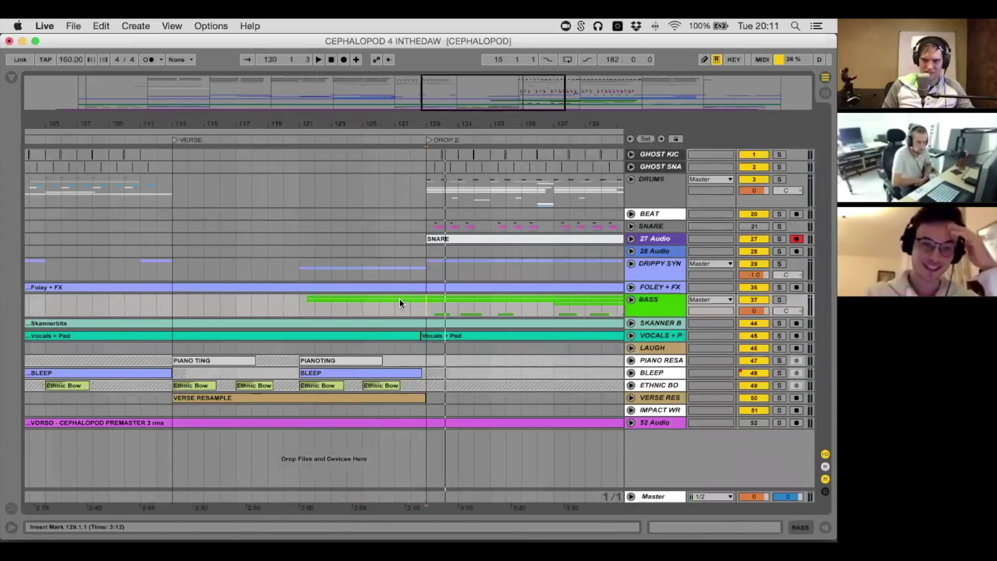
key("space")
Unfold and solo the PIANO RESAMPLE track and select its PIANO TING clip at bar 113
left_click_drag(517, 124, 424, 123)
left_click(675, 370)
left_click(670, 360)
left_click(630, 360)
left_click(223, 360)
left_click(779, 360)
Audition the soloed PIANO TING clip twice from bar 113
key("space")
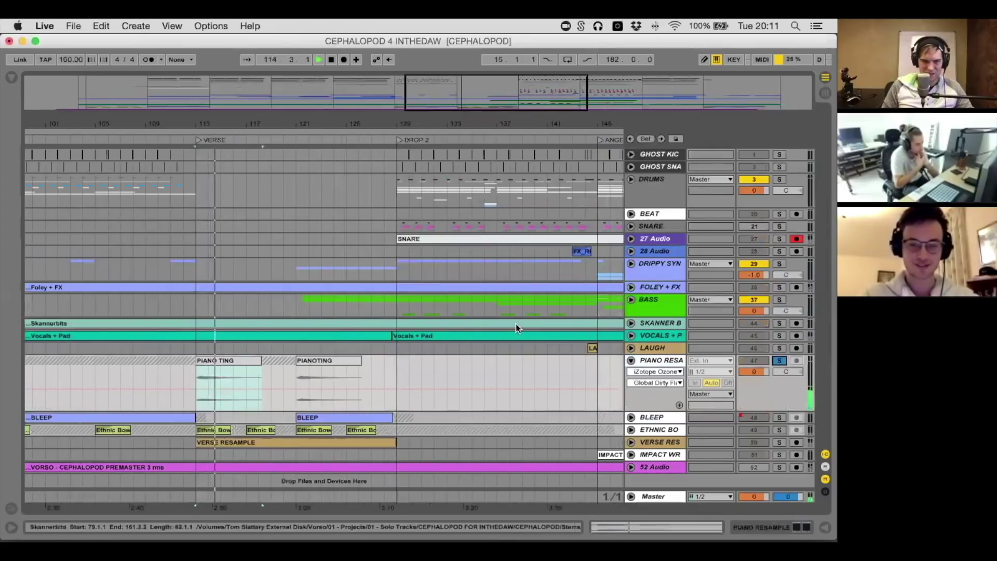
key("space")
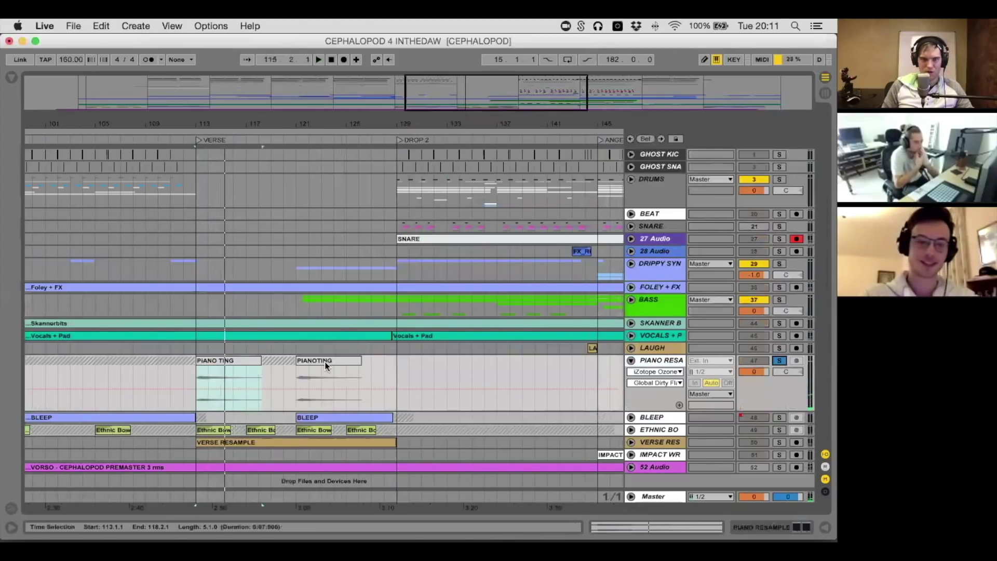
left_click(210, 361)
key("space")
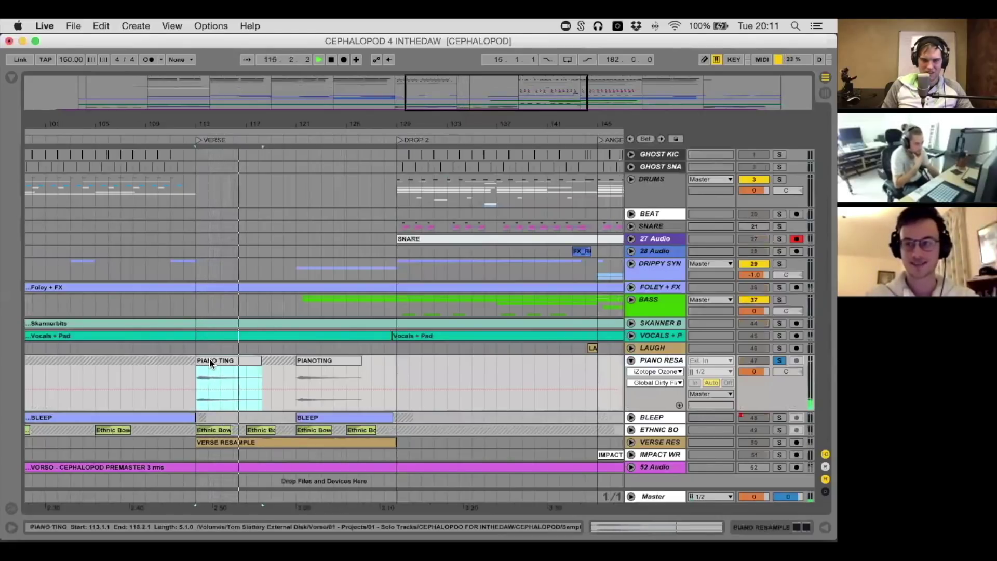
key("space")
left_click(434, 487)
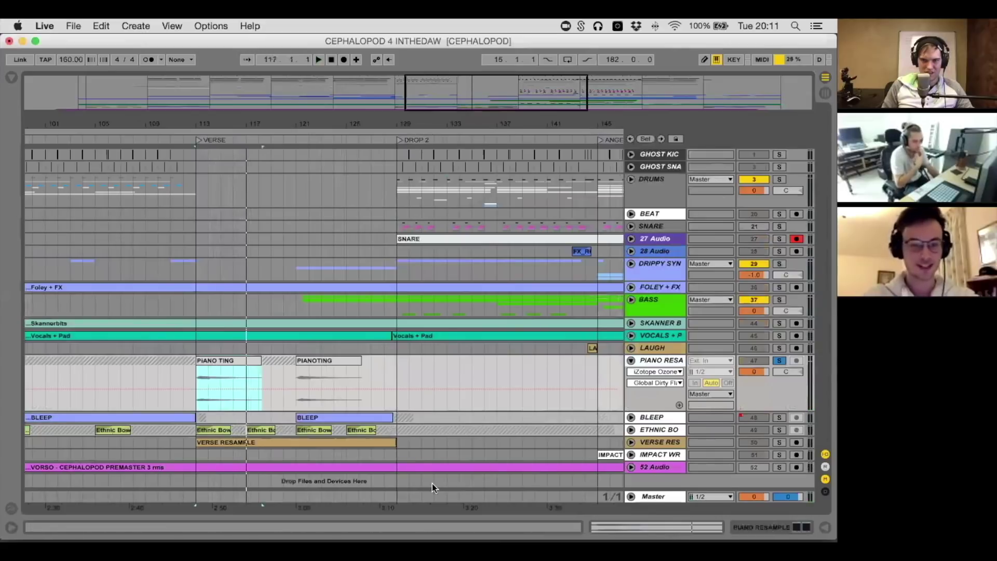
Show the PIANO RESAMPLE track's device chain and unfreeze the track
key("shift+Tab")
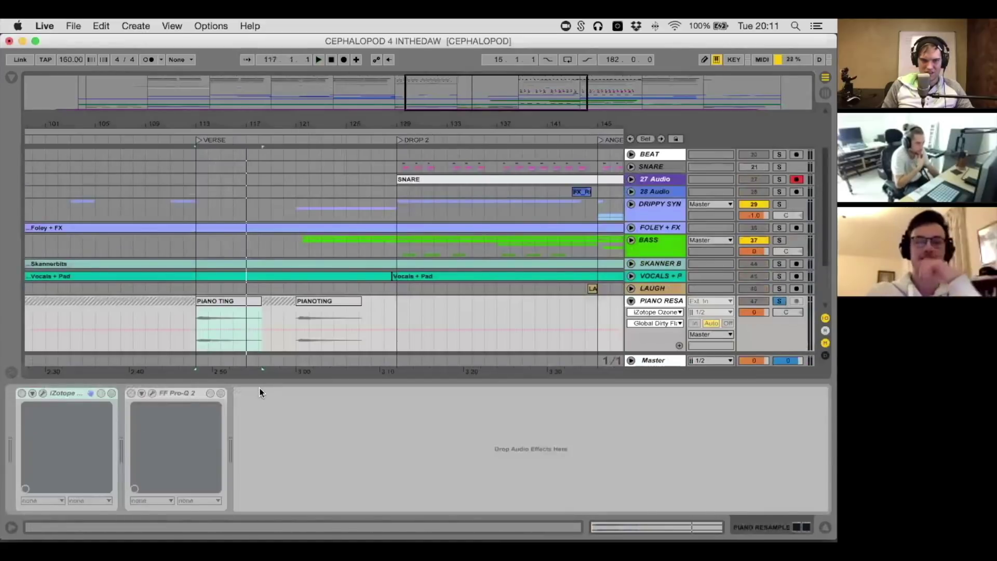
right_click(650, 298)
left_click(686, 324)
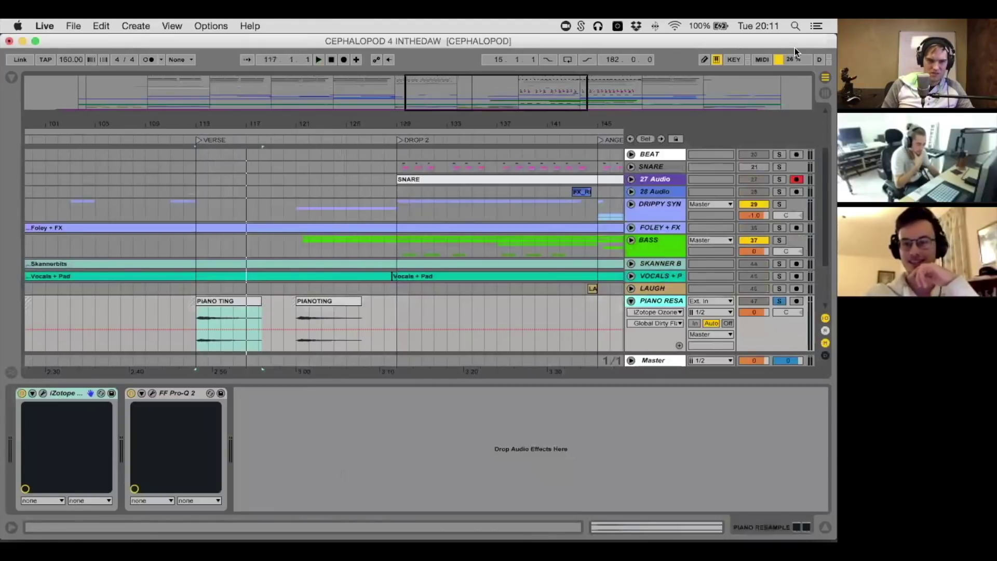
Show the browser and display its Plug-Ins category
left_click(10, 78)
scroll(52, 158, "up", 3)
left_click(50, 180)
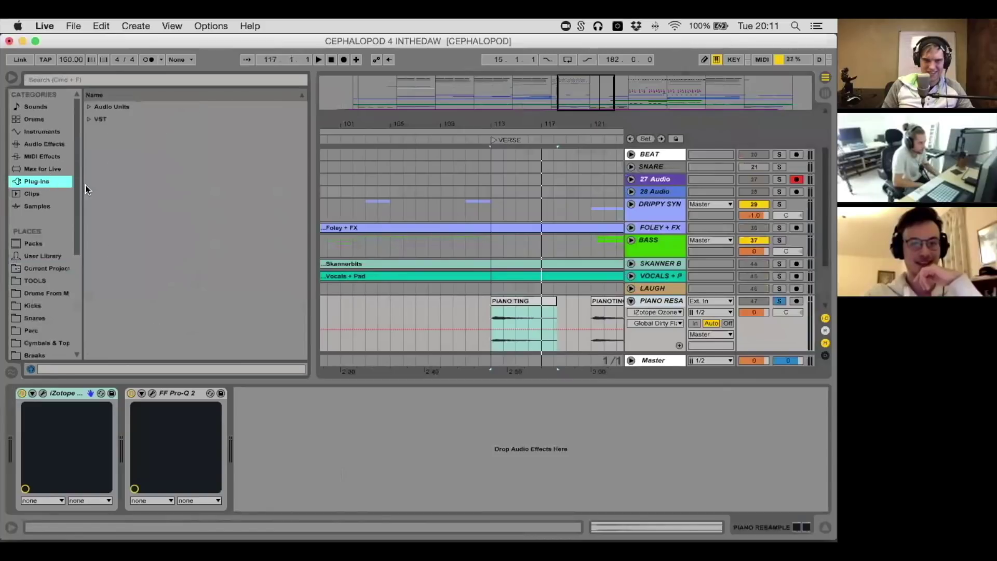
Open the FF Pro-Q 2 equalizer on PIANO RESAMPLE, examine its curve while the piano clip plays, and close it
left_click(152, 393)
key("space")
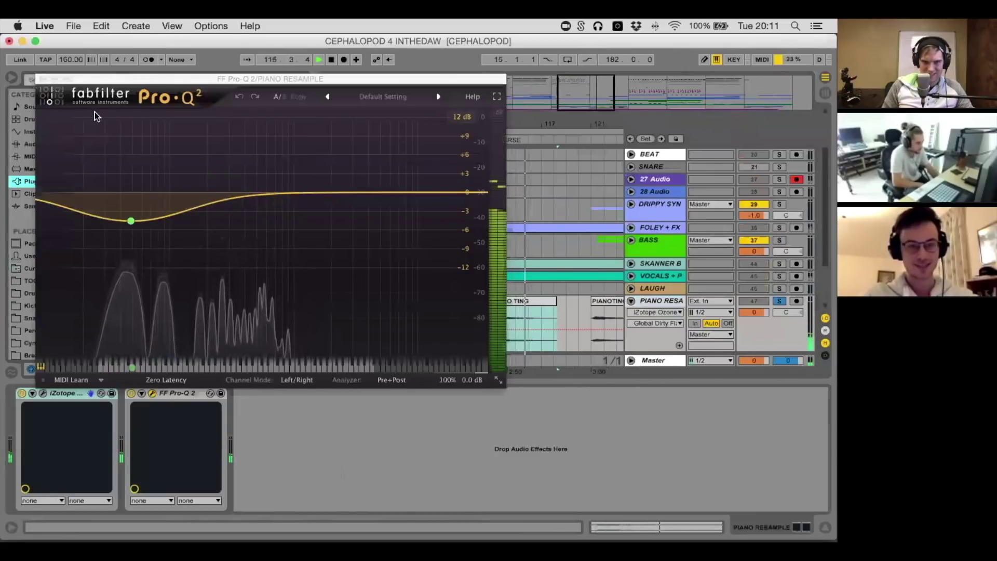
key("space")
left_click(43, 78)
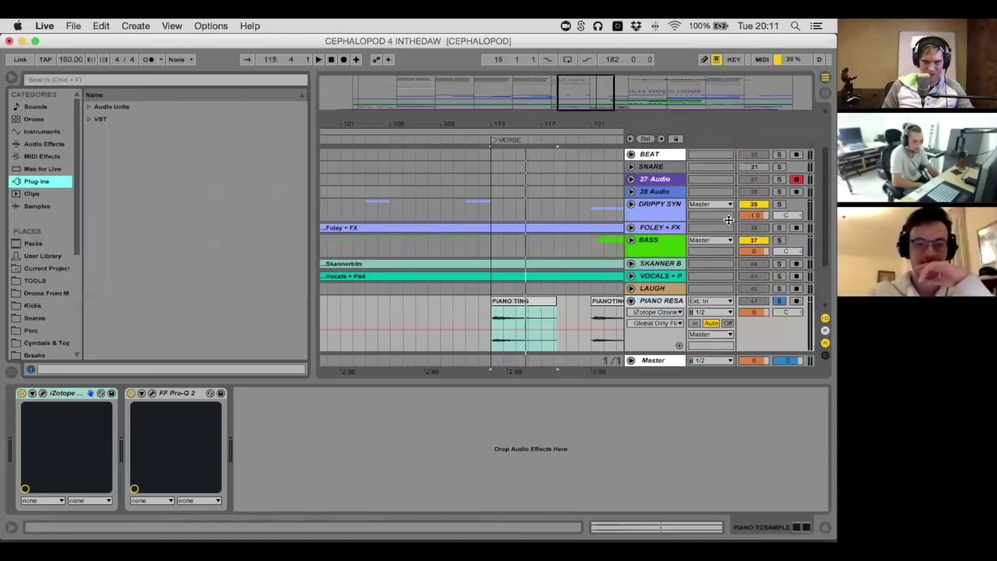
Examine the PIANO TING clip's sample waveform while playing it, and hide the detail view
left_click(530, 300)
double_click(530, 300)
key("space")
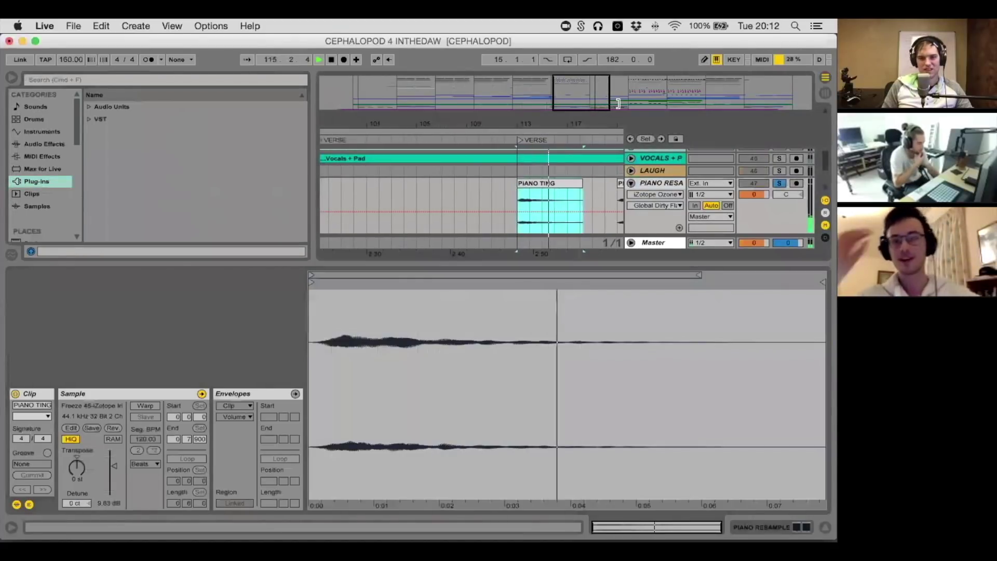
key("space")
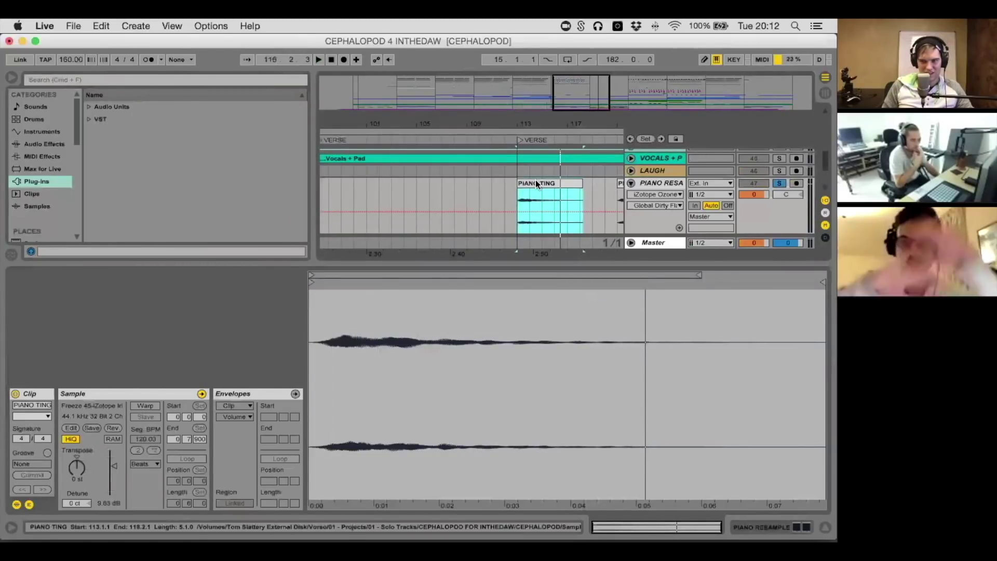
left_click(825, 527)
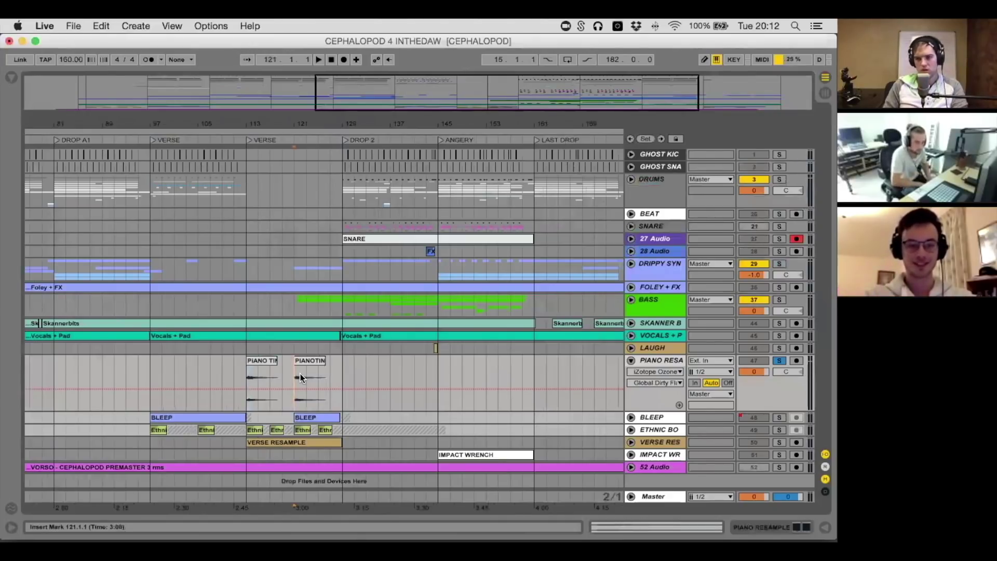
Select the opening of Drop 2 from bar 129 to about bar 140 across the tracks from GHOST KICK down to BASS
scroll(336, 410, "left", 5)
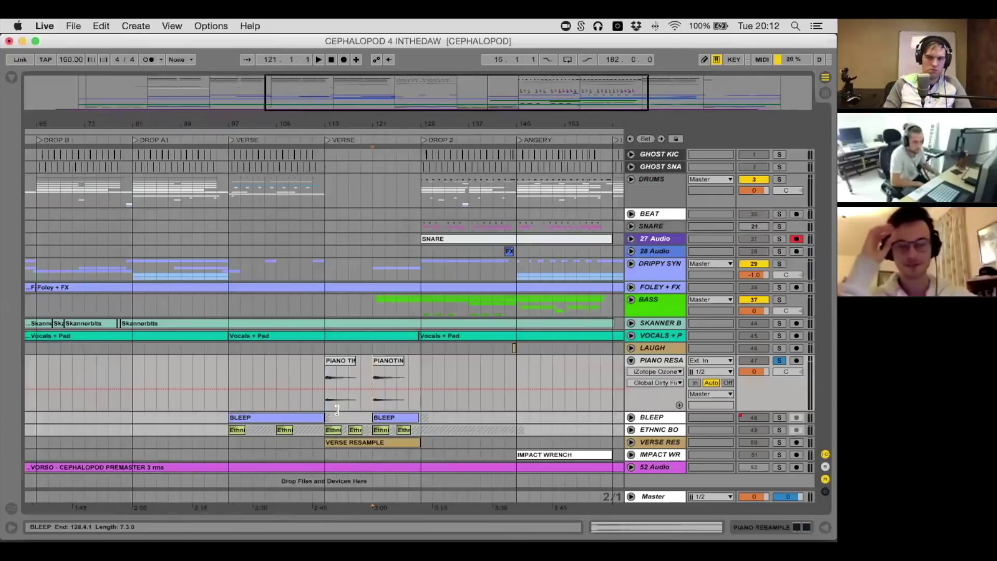
scroll(337, 410, "right", 4)
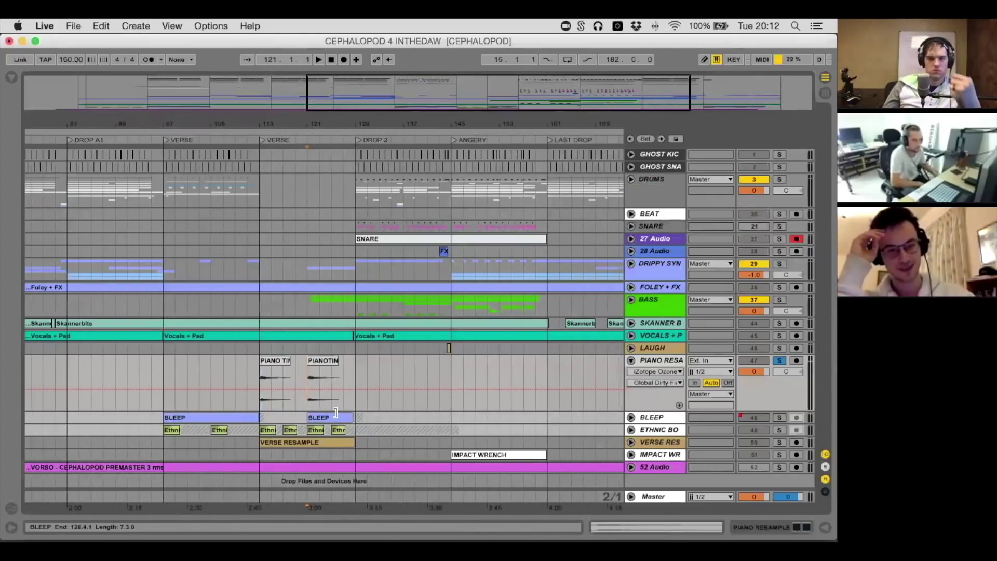
left_click(306, 298)
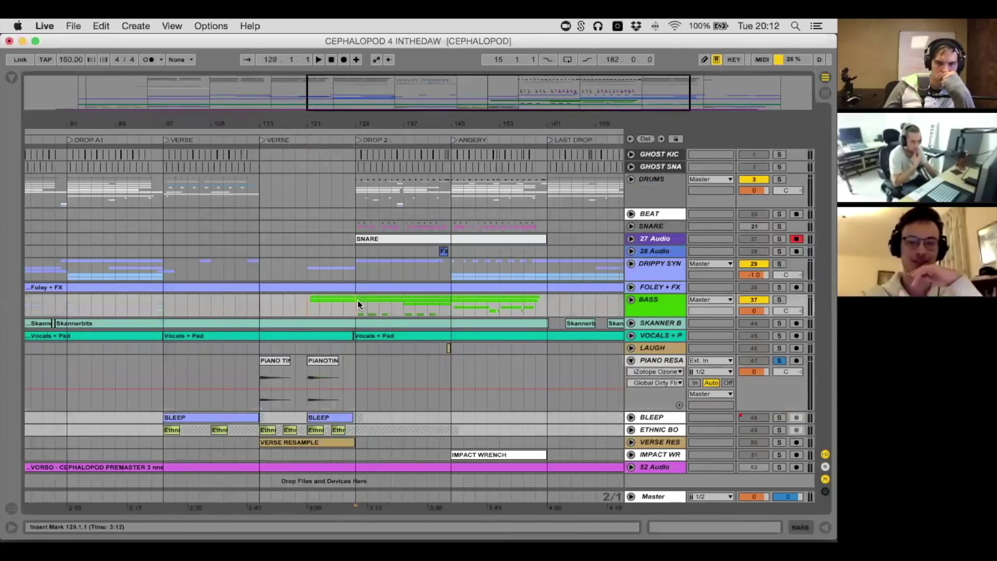
left_click_drag(360, 300, 407, 302)
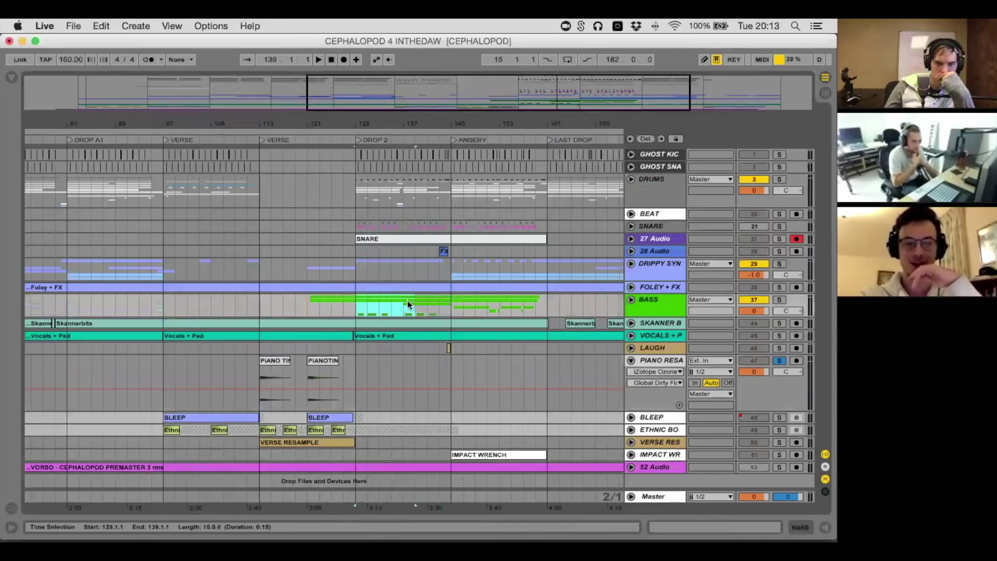
left_click_drag(366, 265, 415, 156)
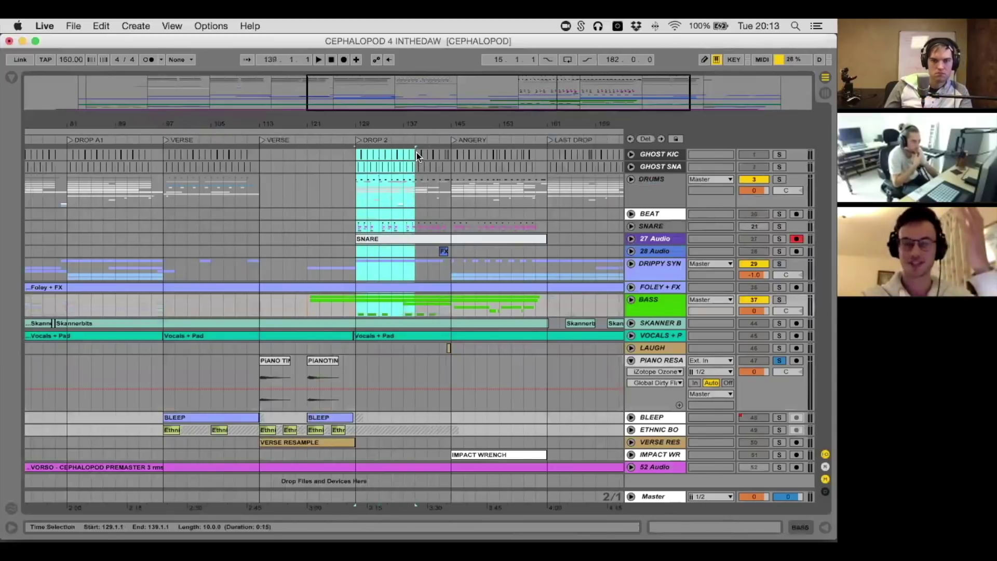
left_click_drag(418, 151, 420, 152)
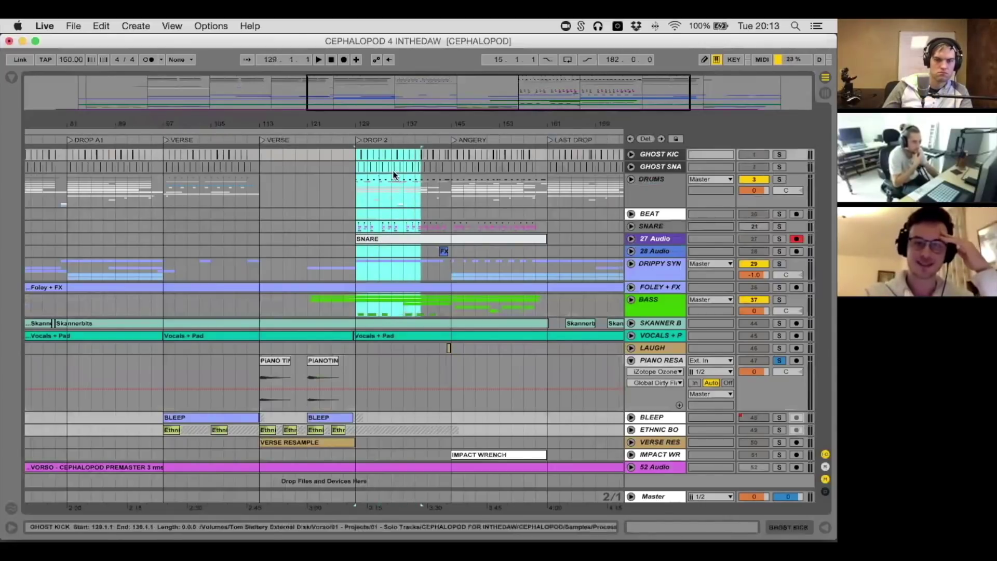
Mark the Drop 2 passage from SNARE down to BASS and briefly unfold the BASS group to view its tracks
left_click(356, 222)
left_click_drag(357, 222, 462, 296)
left_click(630, 300)
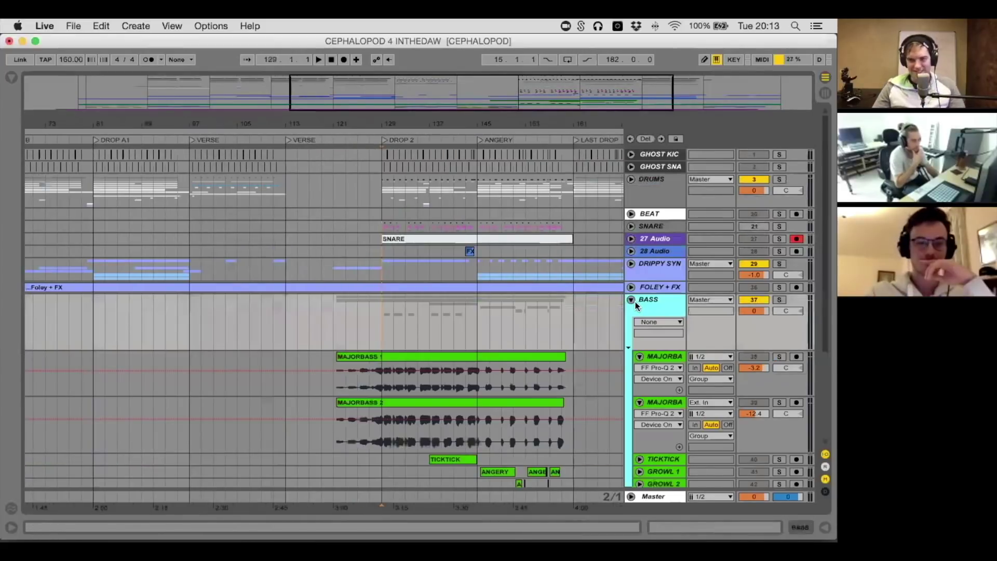
left_click(631, 300)
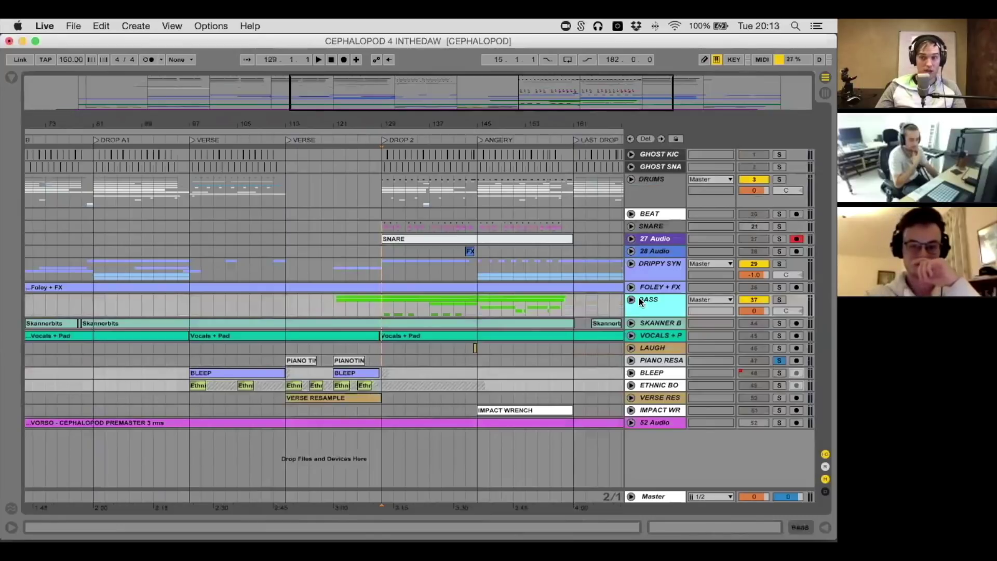
Select bars 143 to 145 on the DRIPPY SYNTHS and 28 Audio tracks, just before the ANGERY section
left_click(482, 276)
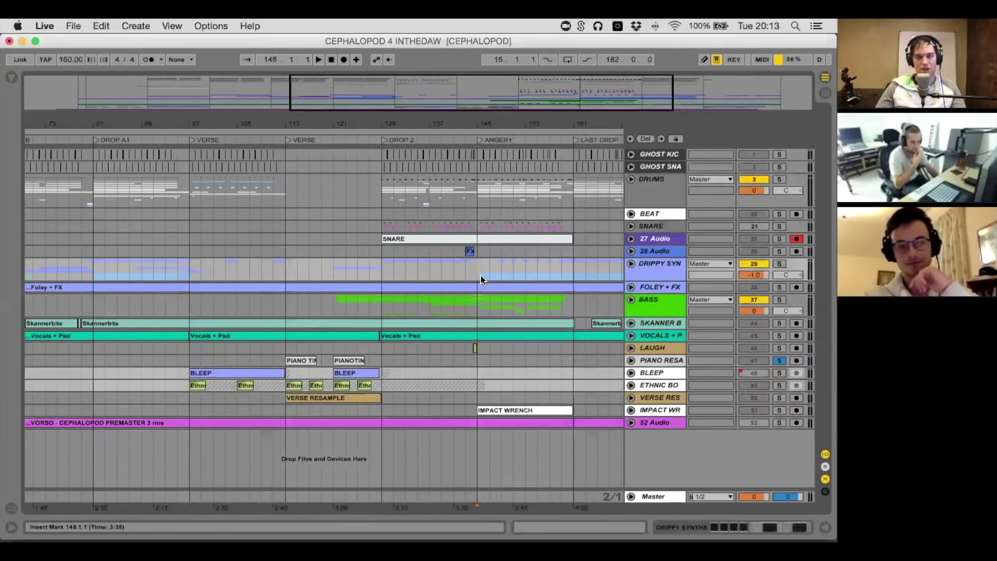
left_click_drag(482, 317, 456, 253)
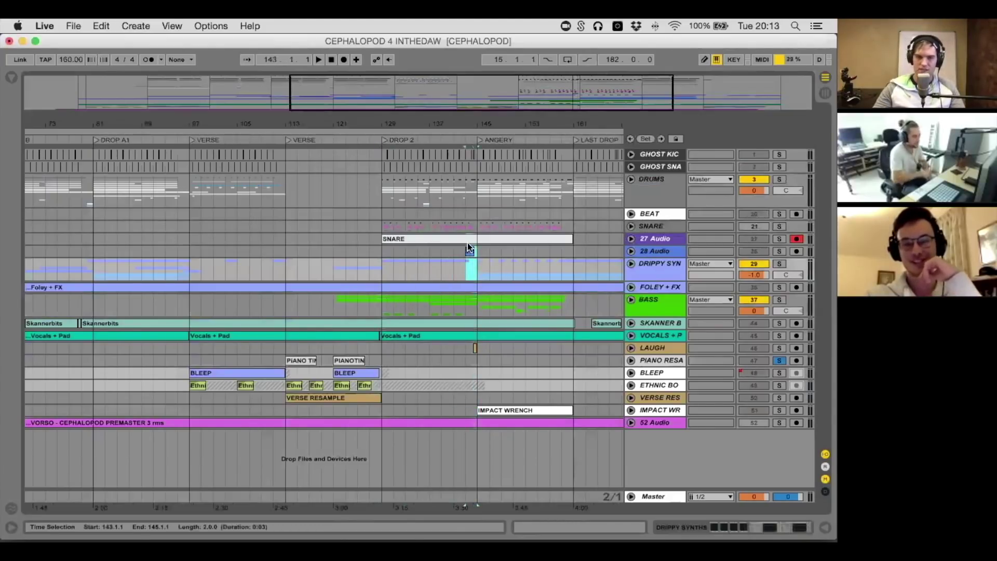
Look over the arrangement from the early drops to the outro, placing the insert marker at bar 121 on the 27 Audio track
scroll(354, 288, "left", 10)
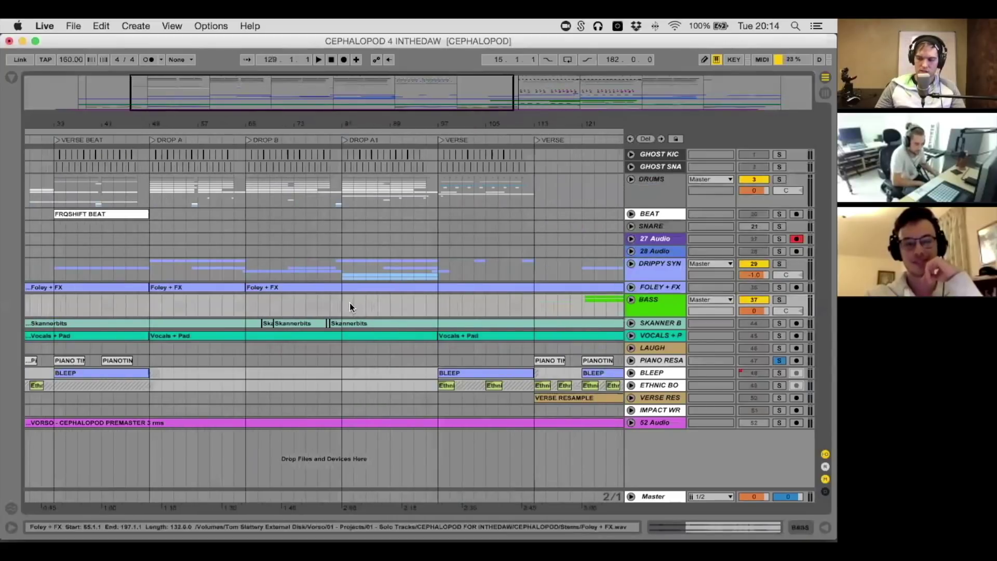
scroll(346, 233, "right", 10)
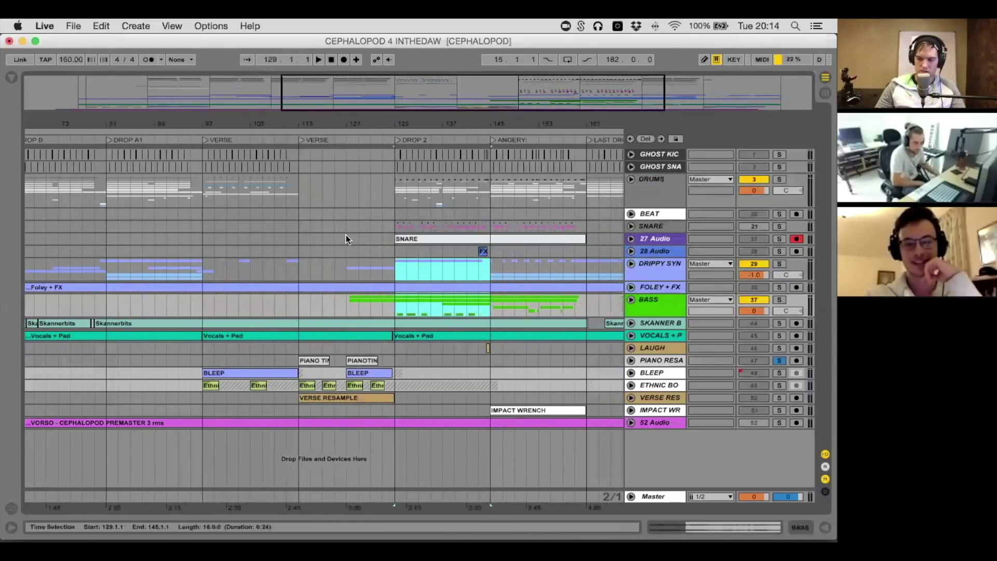
left_click(346, 235)
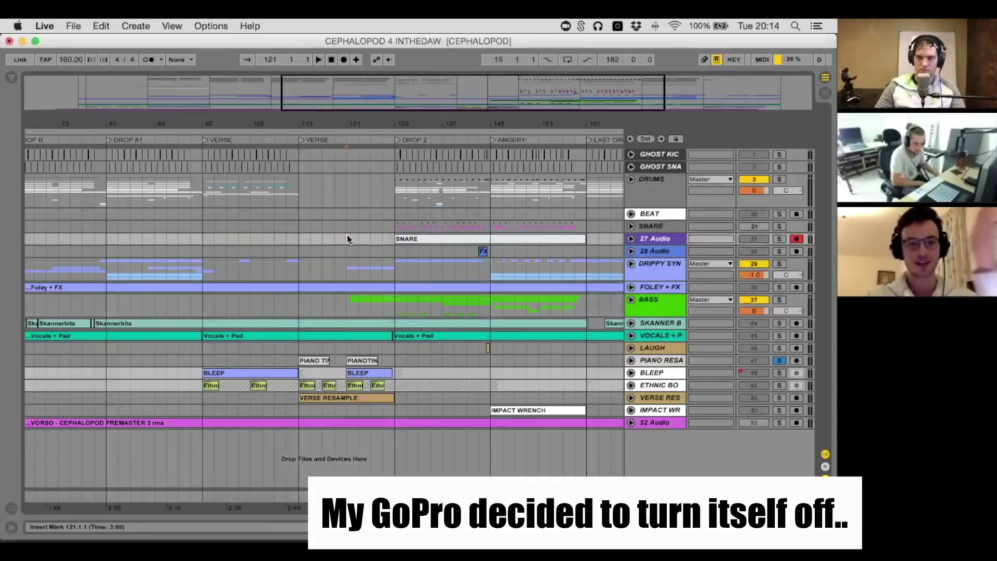
scroll(346, 236, "right", 6)
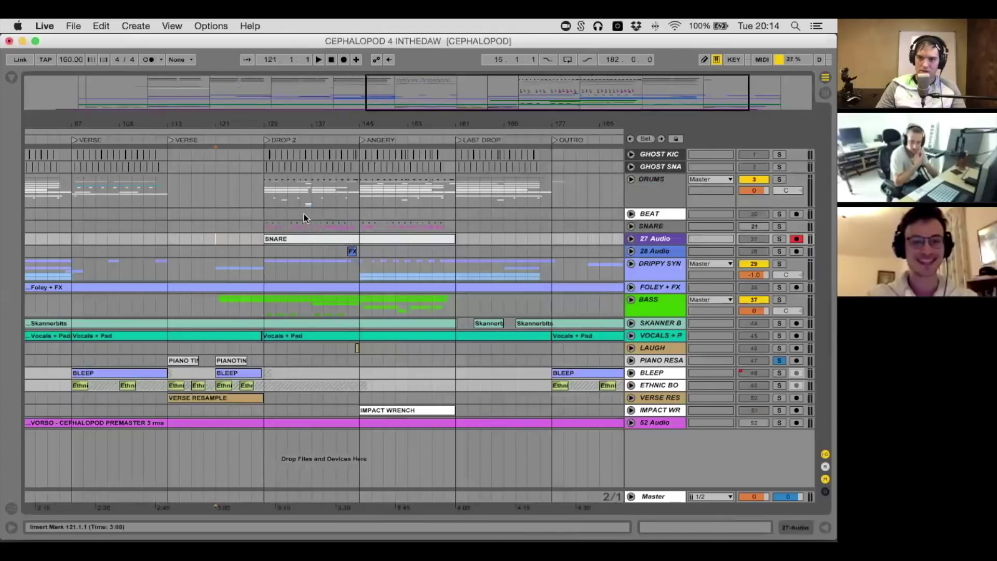
scroll(304, 214, "left", 4)
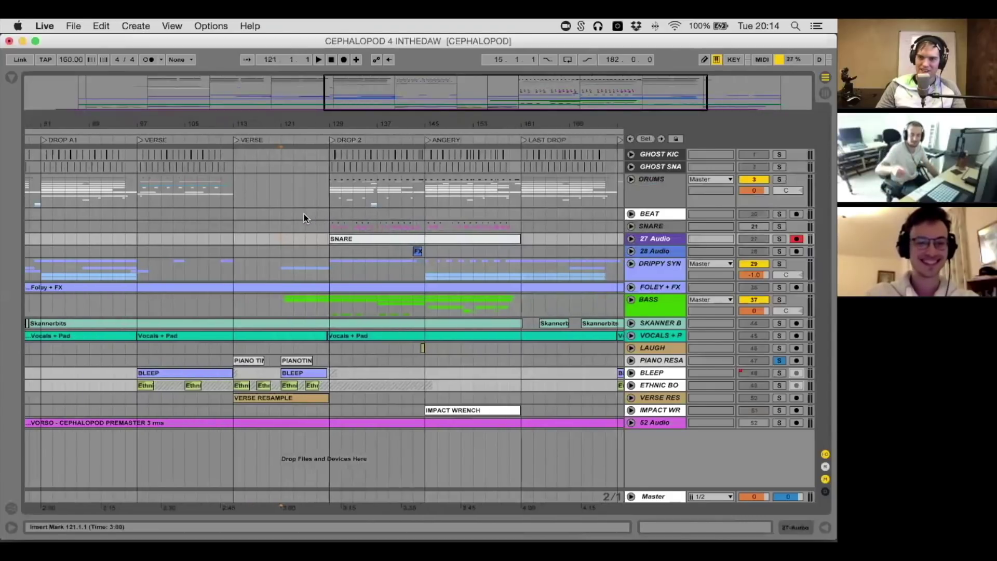
Select the intro from bar 17 to bar 33 on the tracks from 28 Audio down to LAUGH
left_click_drag(133, 92, 114, 71)
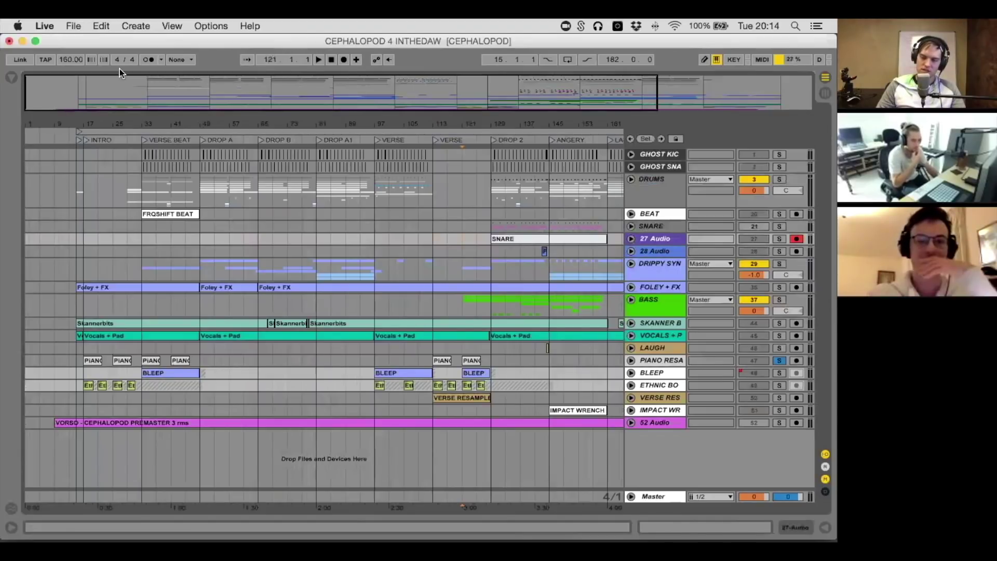
left_click_drag(85, 245, 138, 342)
scroll(170, 283, "right", 5)
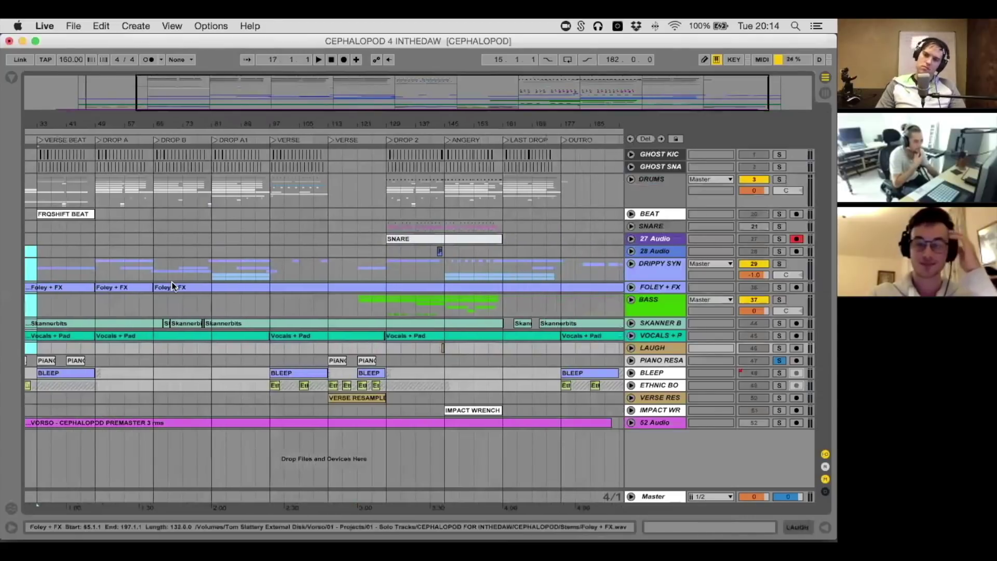
scroll(172, 282, "left", 3)
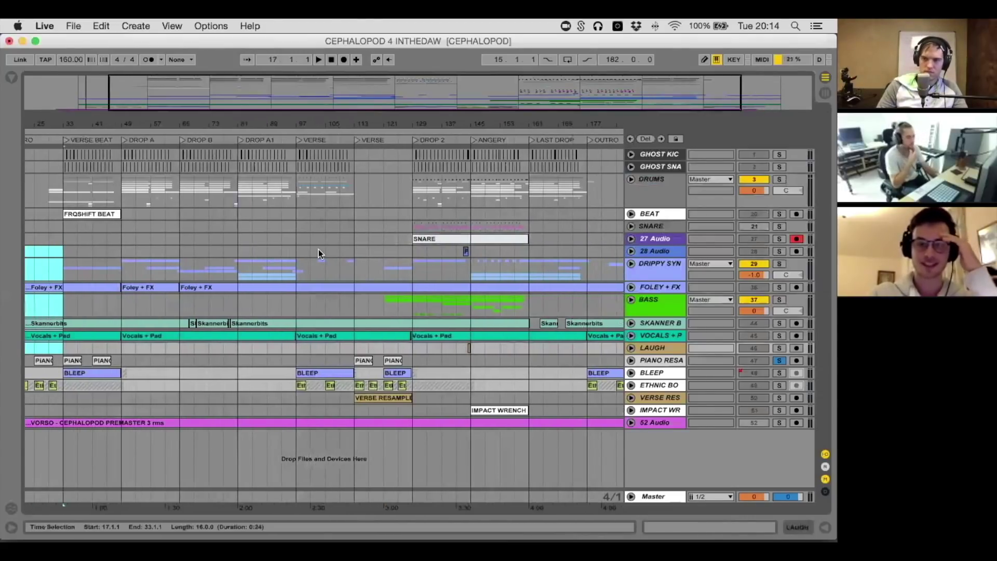
Mark the stretch above the PIANO TING clip from bar 113 on LAUGH, and place the insert marker at the start of Drop 2 on DRUMS
left_click(357, 348)
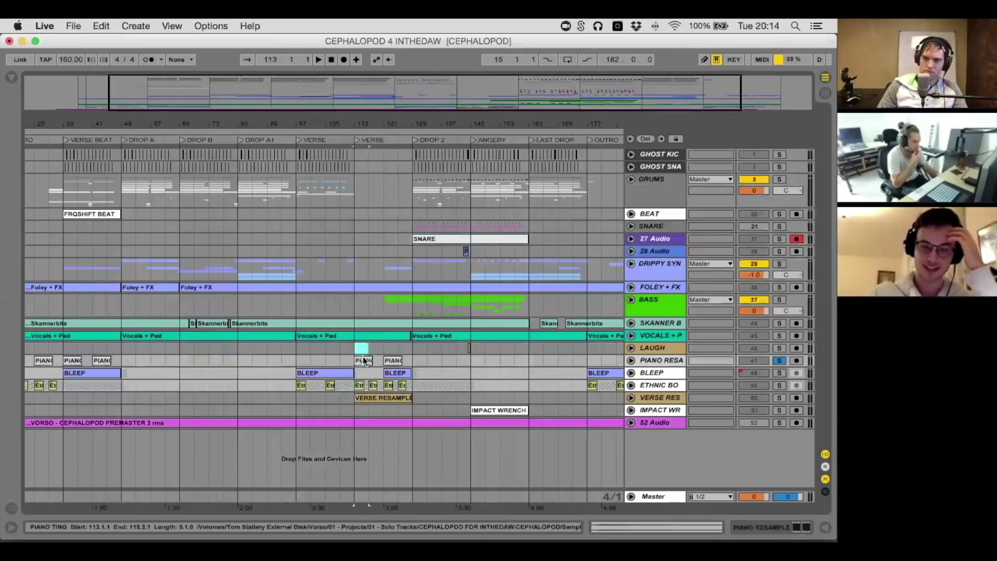
scroll(362, 322, "right", 5)
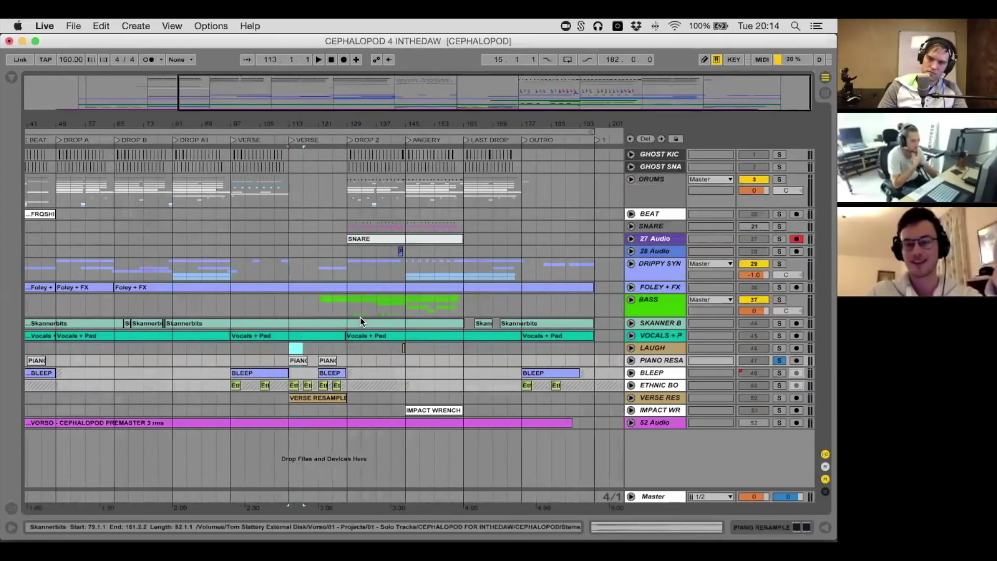
left_click(351, 306)
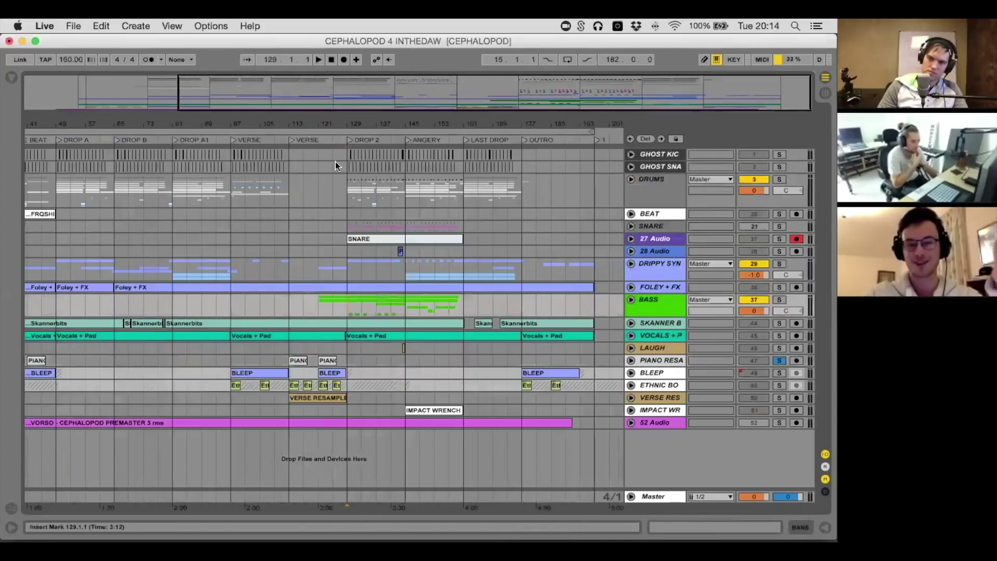
left_click(343, 193)
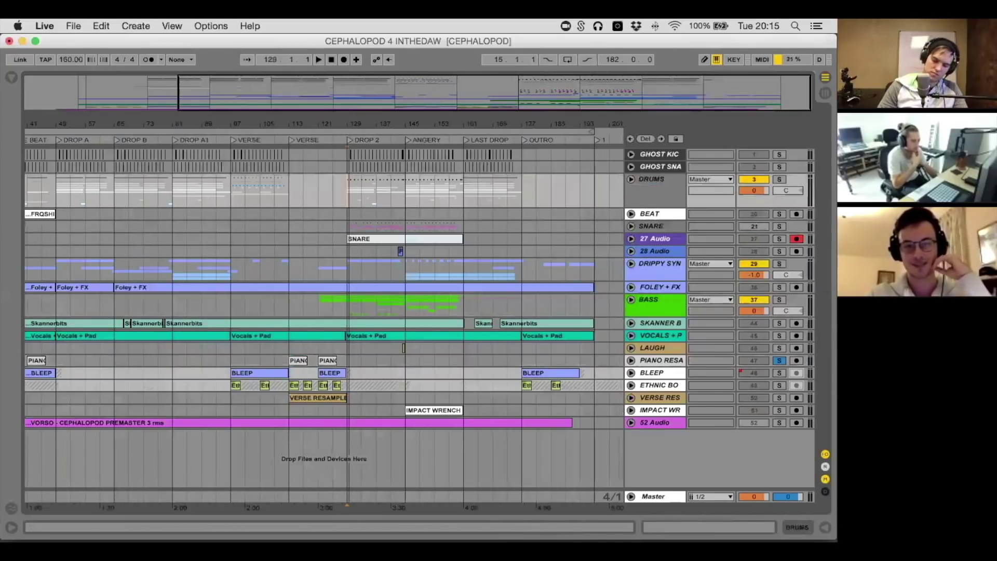
Set the insert marker at the ANGERY section on SNARE, and briefly unfold the DRUMS group to view its tracks
mouse_move(349, 124)
left_mouse_down()
mouse_move(348, 172)
mouse_move(284, 148)
left_mouse_up()
left_click(439, 225)
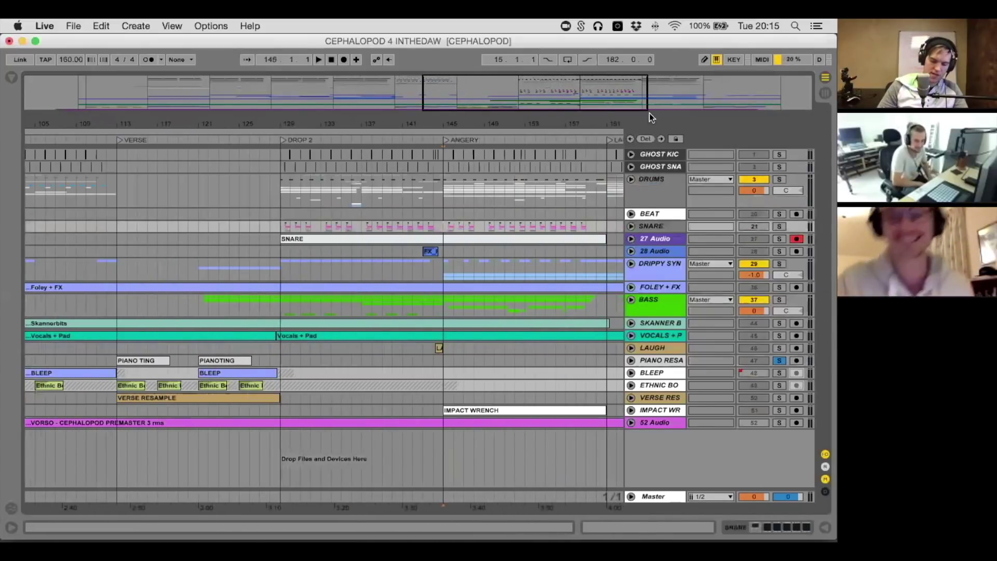
left_click(650, 191)
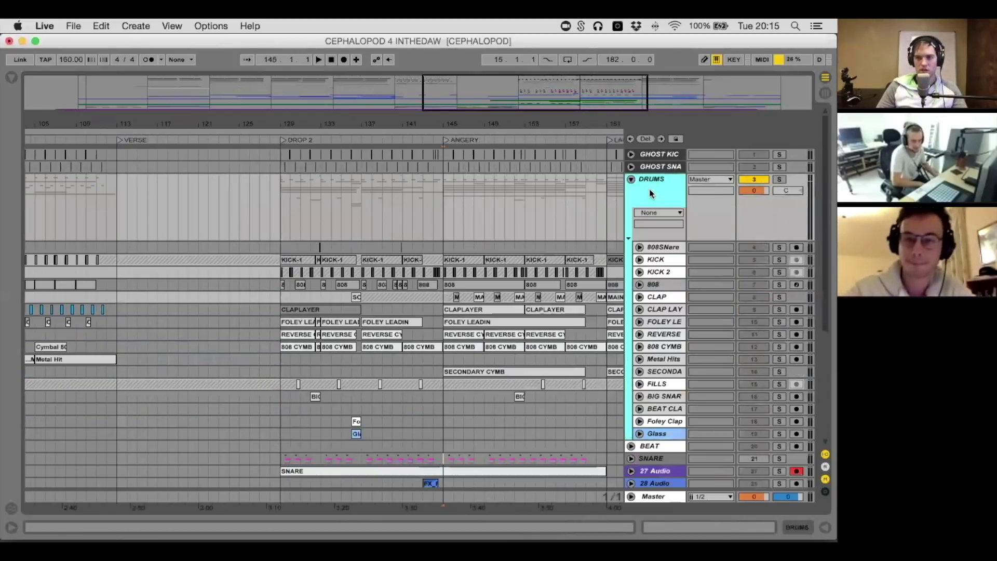
key("Right")
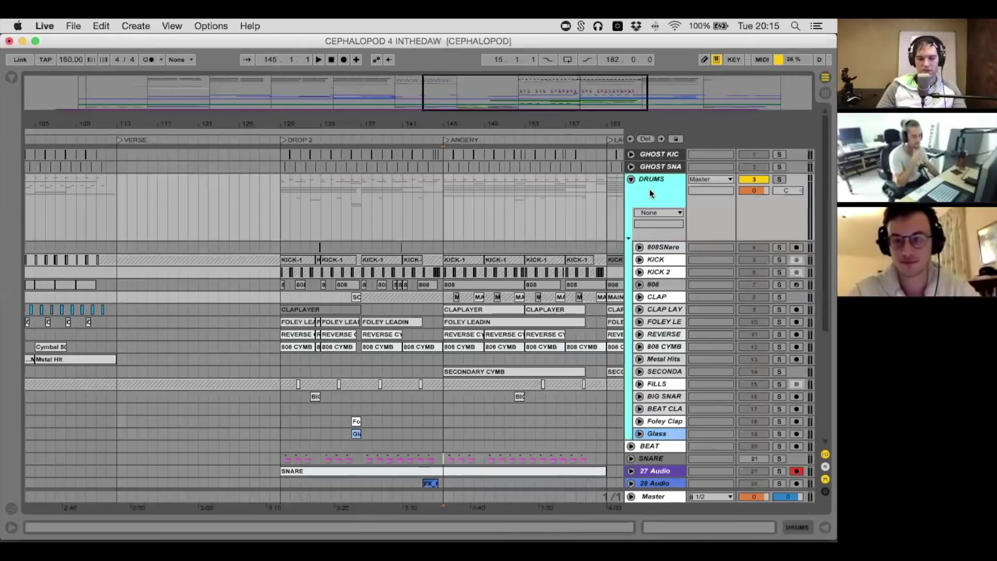
key("Left")
Step through the track selection from DRUMS down to ETHNIC BOW
key("Down")
key("Down")
key("Down")
key("Down")
key("Down")
key("Down")
key("Down")
key("Down")
key("Down")
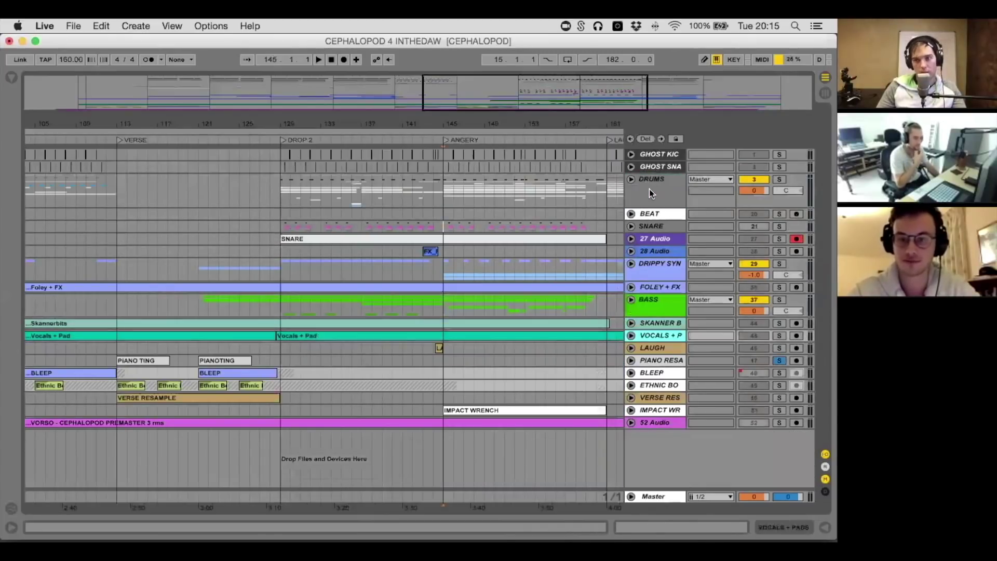
key("Down")
key("Down")
key("Down")
key("Down")
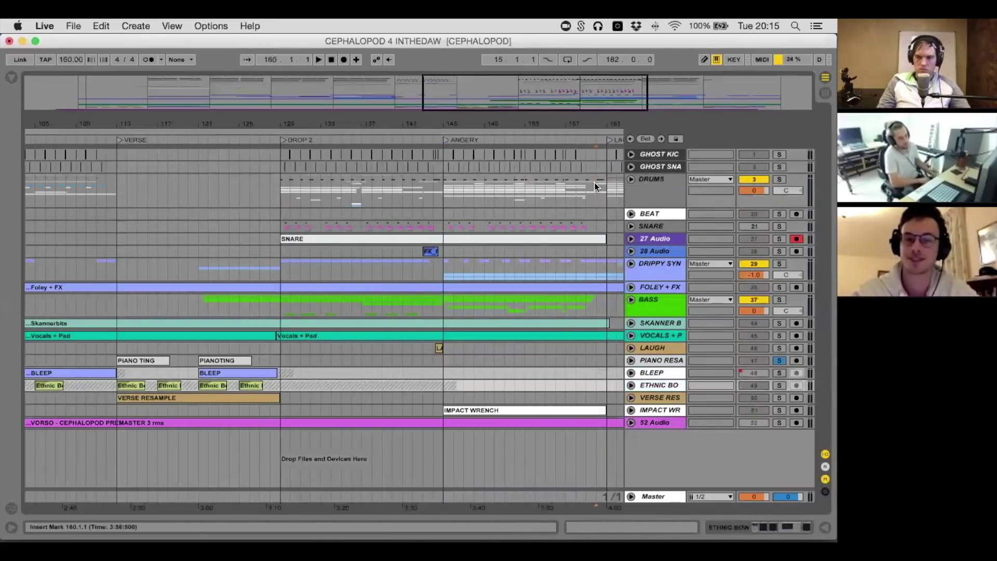
Select bars 113 to 116 at the start of the second verse on the tracks from GHOST KICK down to DRUMS
left_click(597, 204)
left_click_drag(595, 215, 478, 300)
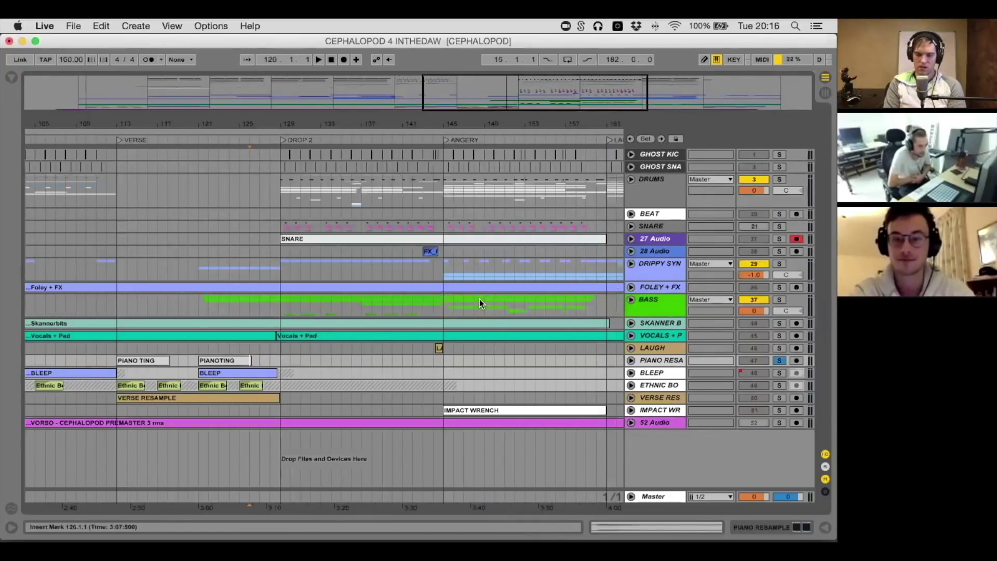
scroll(480, 301, "left", 5)
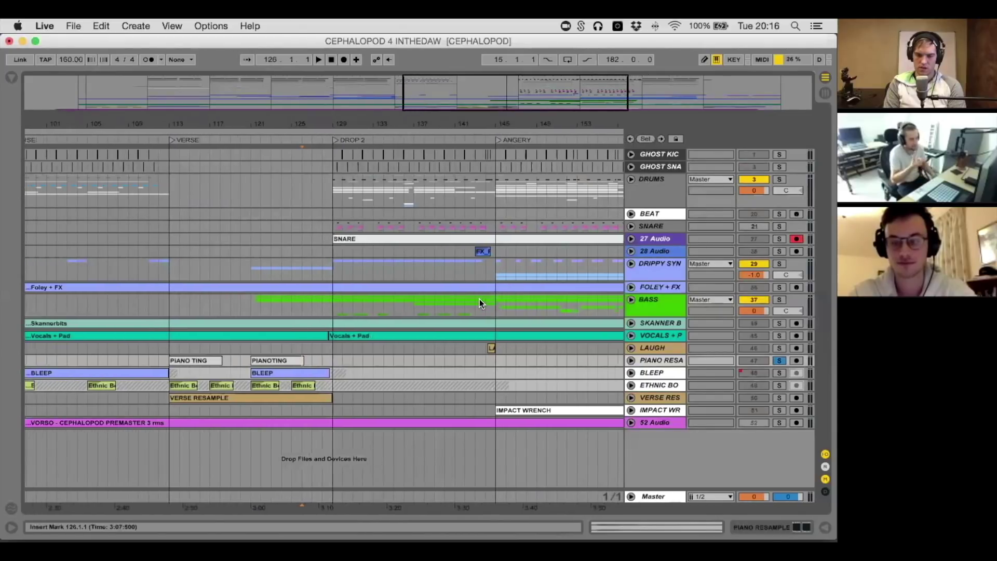
scroll(479, 298, "left", 7)
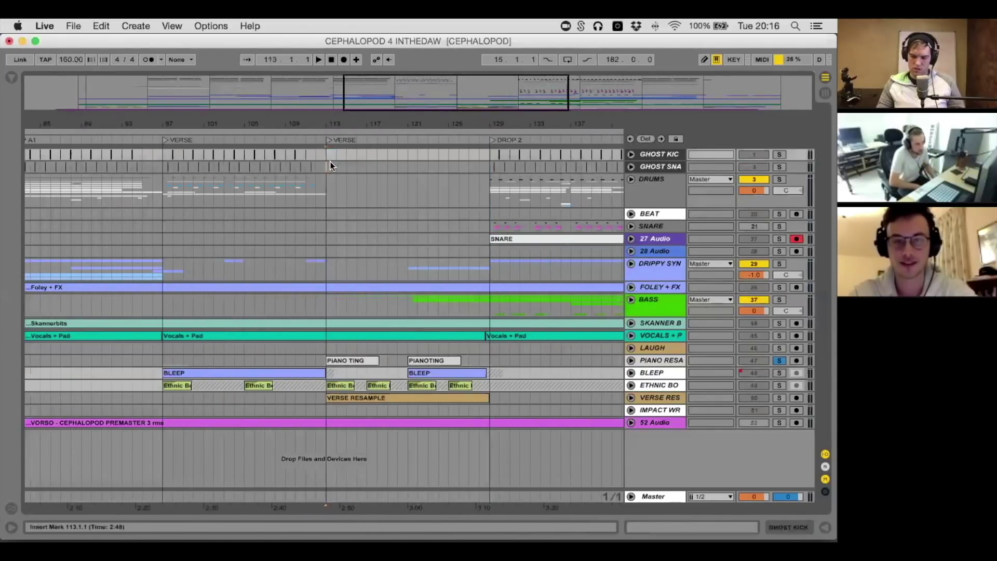
left_click(327, 161)
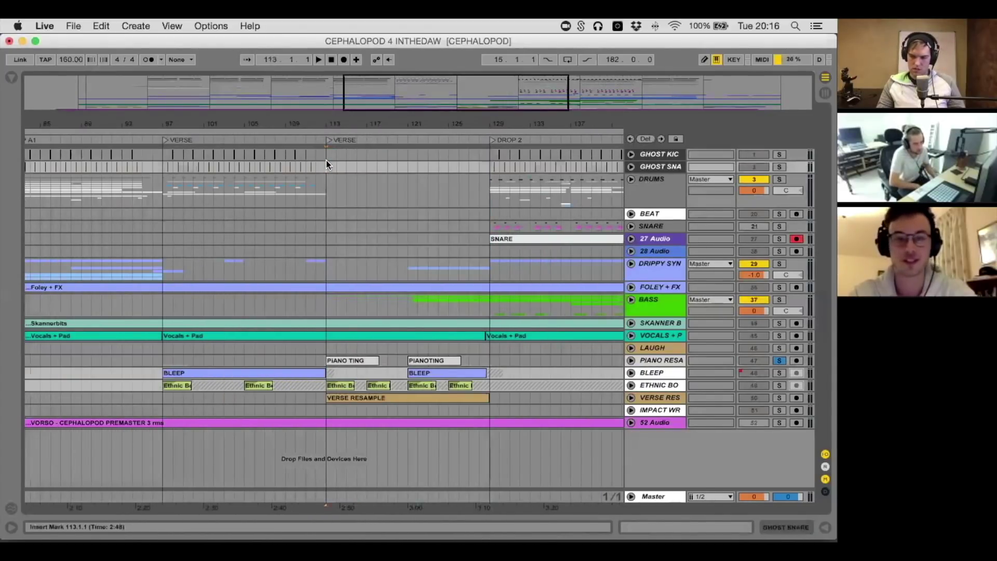
left_click_drag(327, 156, 353, 183)
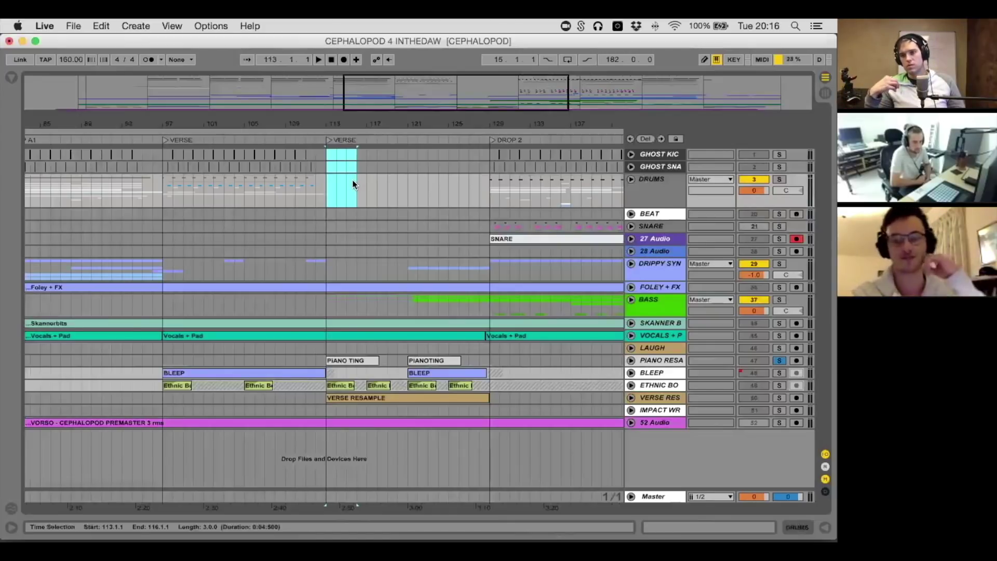
Clear the time selection and move the insert marker to bar 117 on the SNARE track
left_click(352, 180)
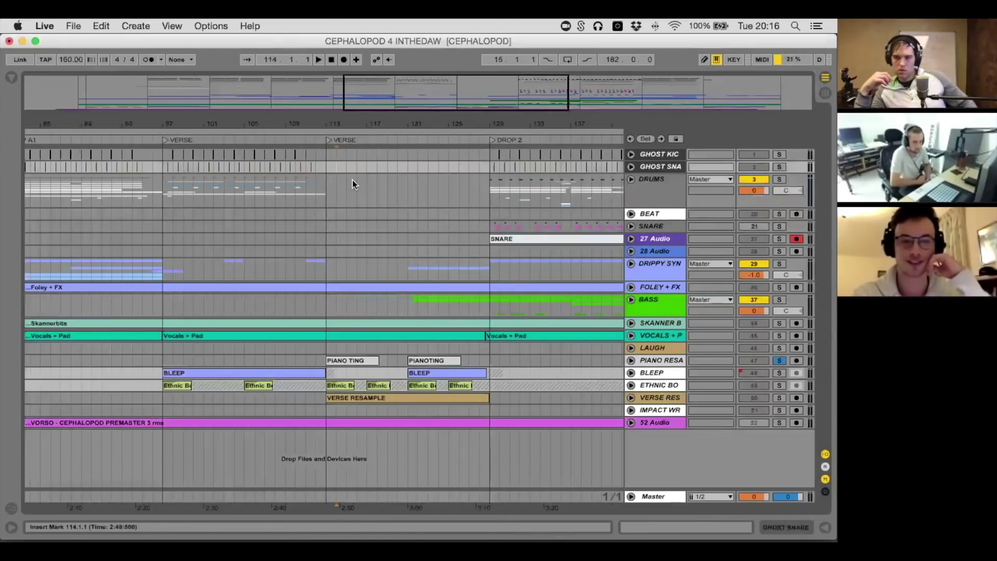
key("Down")
key("Down")
key("Right")
key("Right")
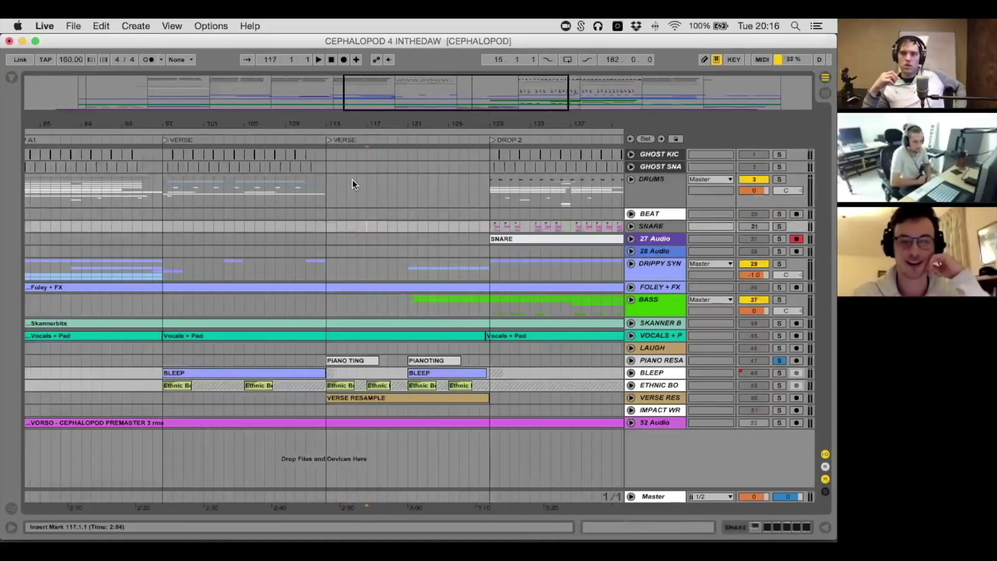
Select a block from bar 115 to bar 119 on the tracks from BEAT down to 28 Audio
key("Up")
key("Left")
key("Left")
key("shift+Right")
key("shift+Down")
key("shift+Down")
key("shift+Down")
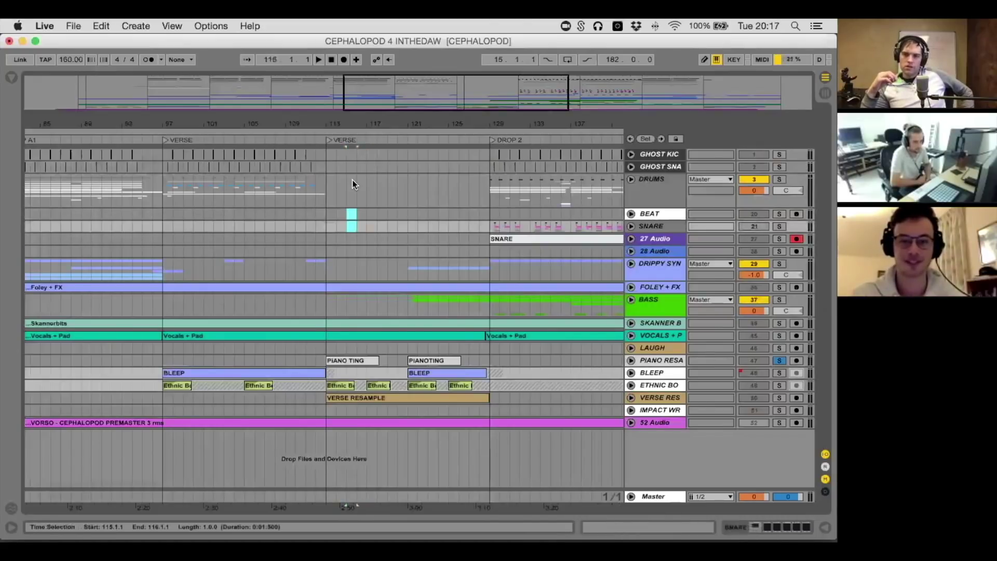
key("shift+Right")
key("shift+Right")
key("shift+Right")
key("shift+Right")
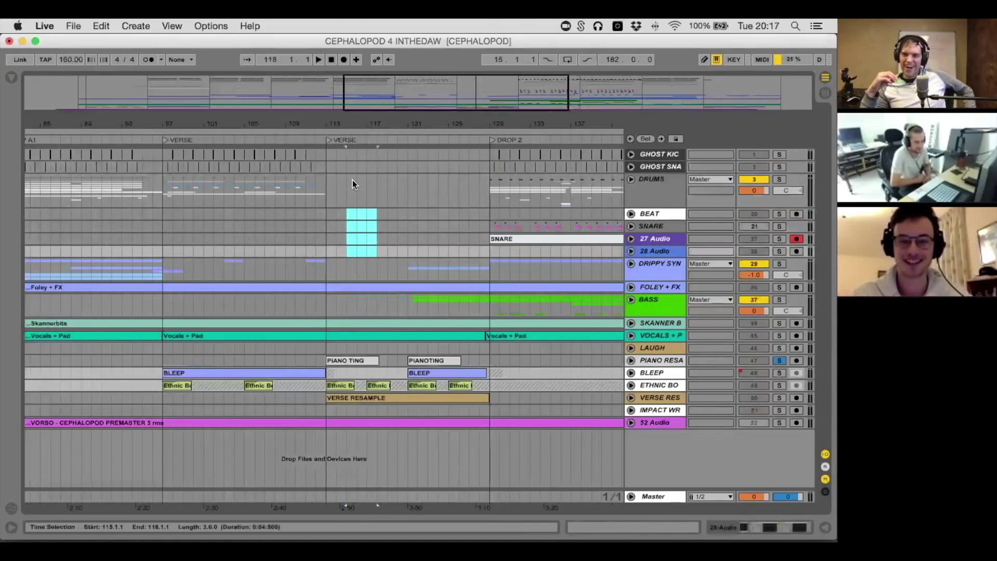
key("shift+Left")
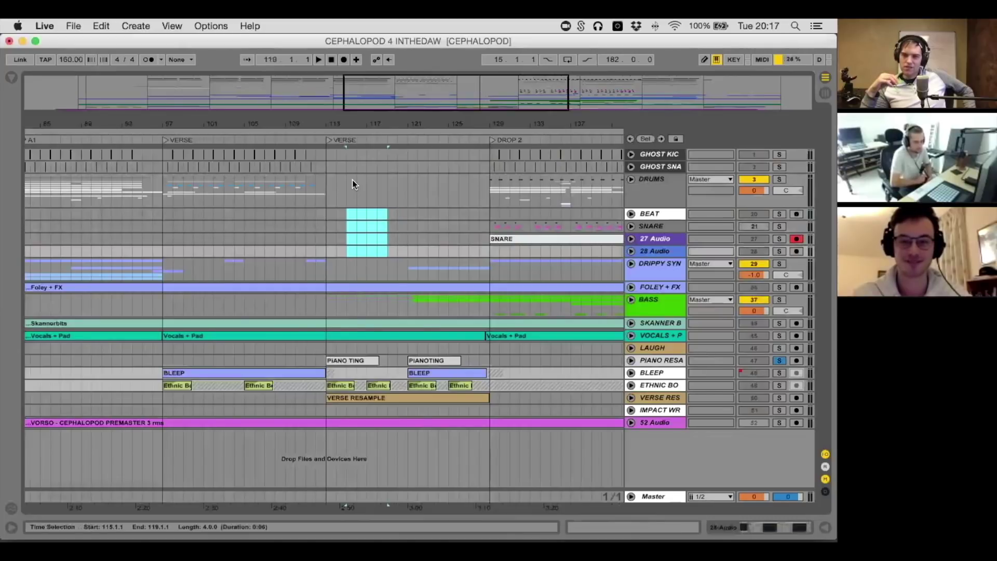
Resize the block selection in the second verse, and collapse it to an insert marker at bar 119 on 27 Audio
key("shift+Left")
key("shift+Up")
key("shift+Up")
key("shift+Left")
key("shift+Up")
key("shift+Down")
key("shift+Down")
key("shift+Down")
key("shift+Right")
key("Right")
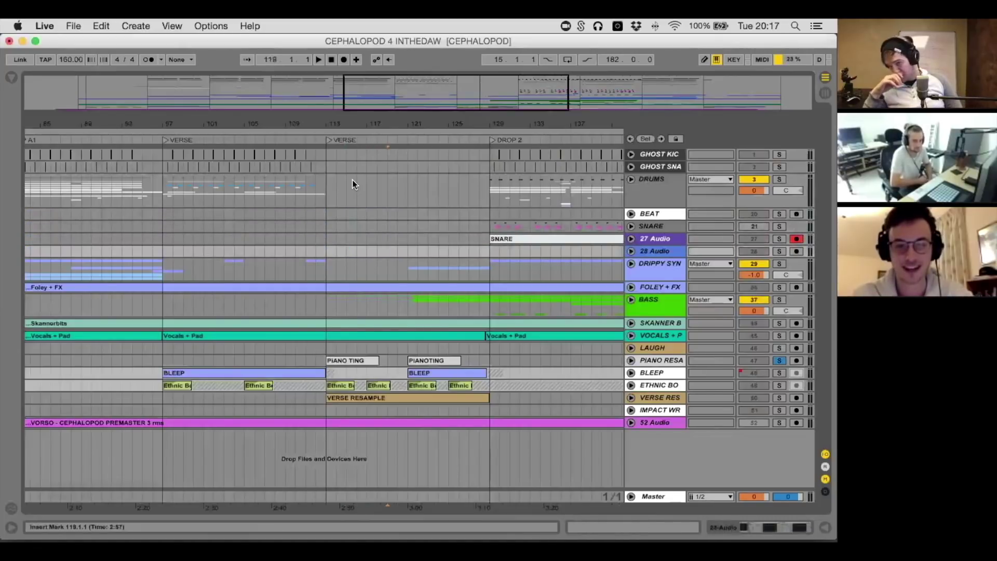
key("Down")
key("Up")
key("Up")
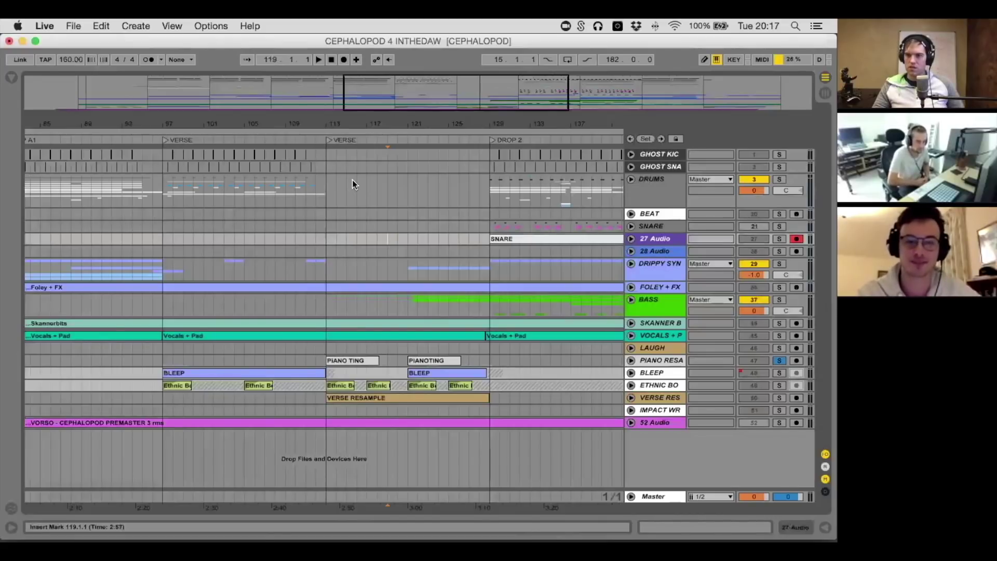
Select bars 113 to 117 on the tracks from BEAT down to DRIPPY SYNTHS
left_click(332, 204)
left_click(329, 209)
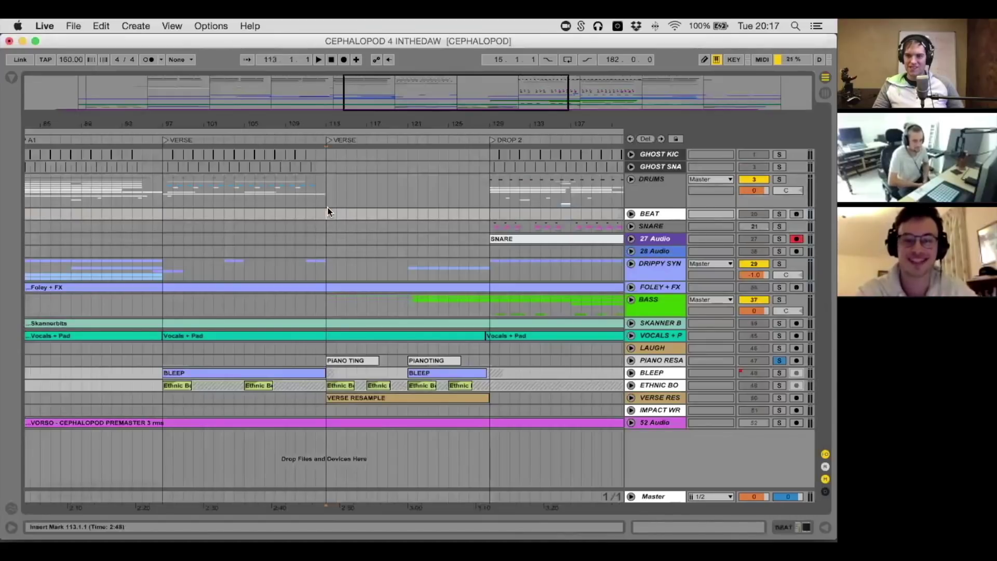
key("shift+Right")
key("shift+Down")
key("shift+Right")
key("shift+Down")
key("shift+Right")
key("shift+Down")
key("shift+Down")
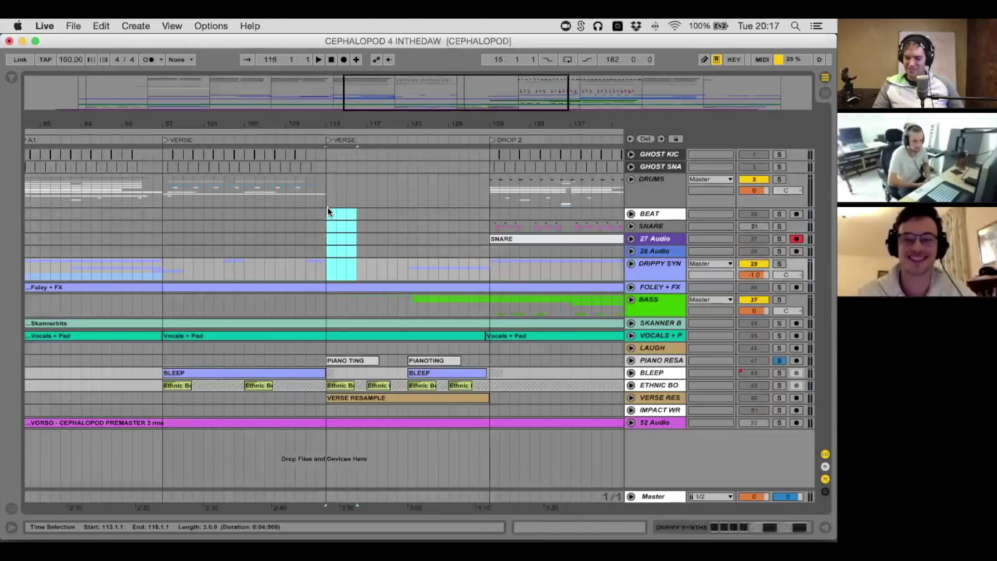
key("shift+Right")
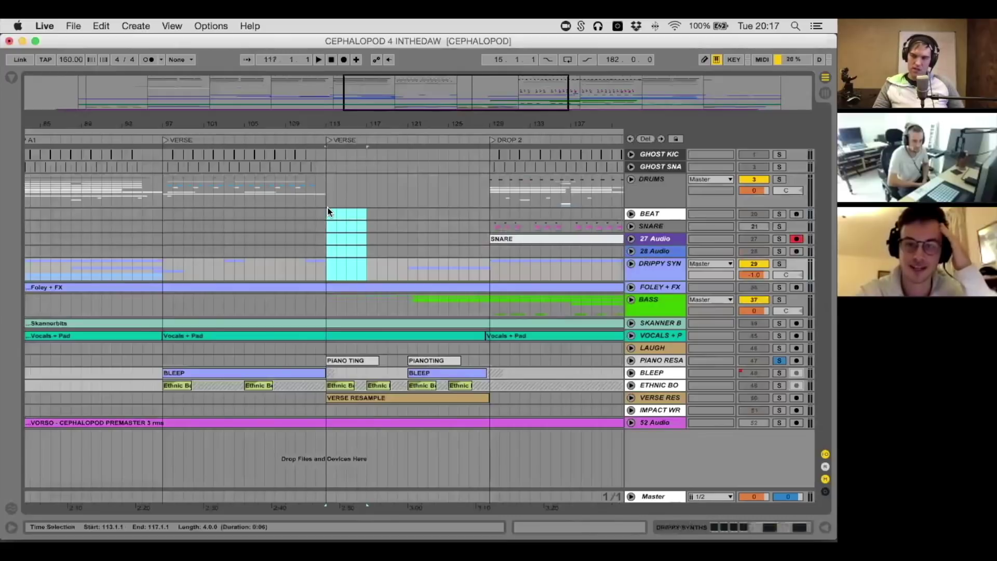
Collapse the selection and move the insert marker back to bar 108 on the DRUMS track
key("Left")
key("Left")
key("Left")
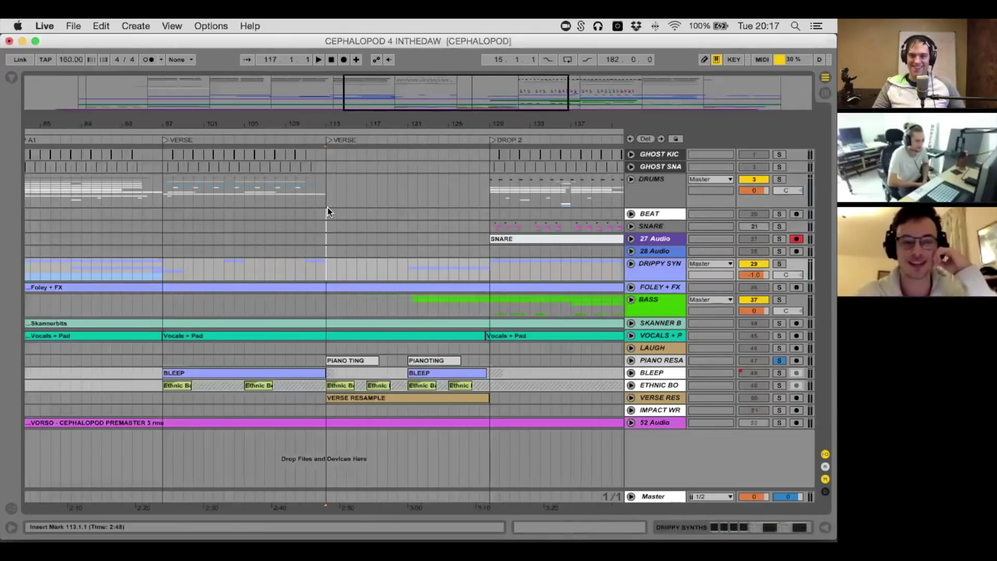
key("Left")
key("Left")
key("Left")
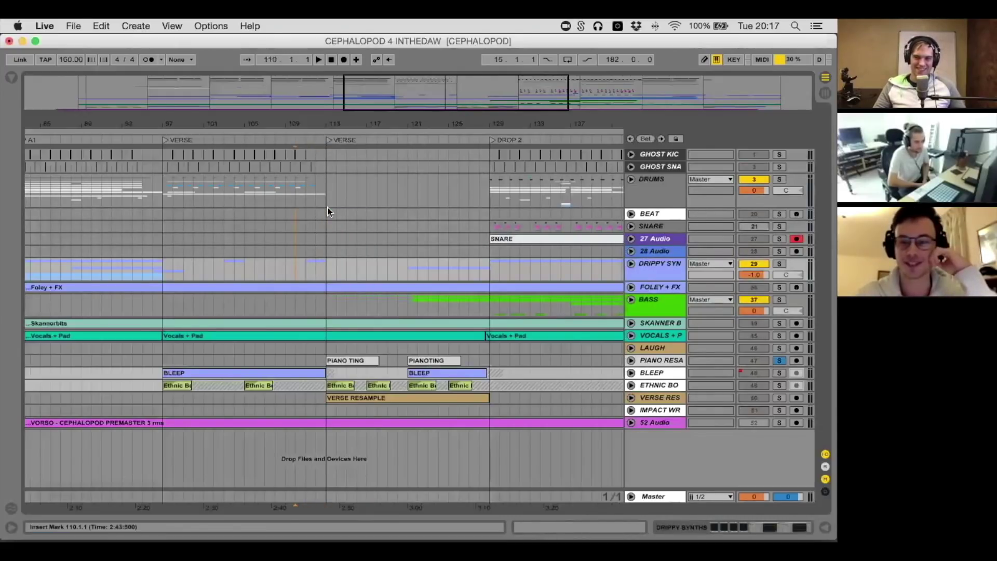
key("Up")
key("Up")
key("Up")
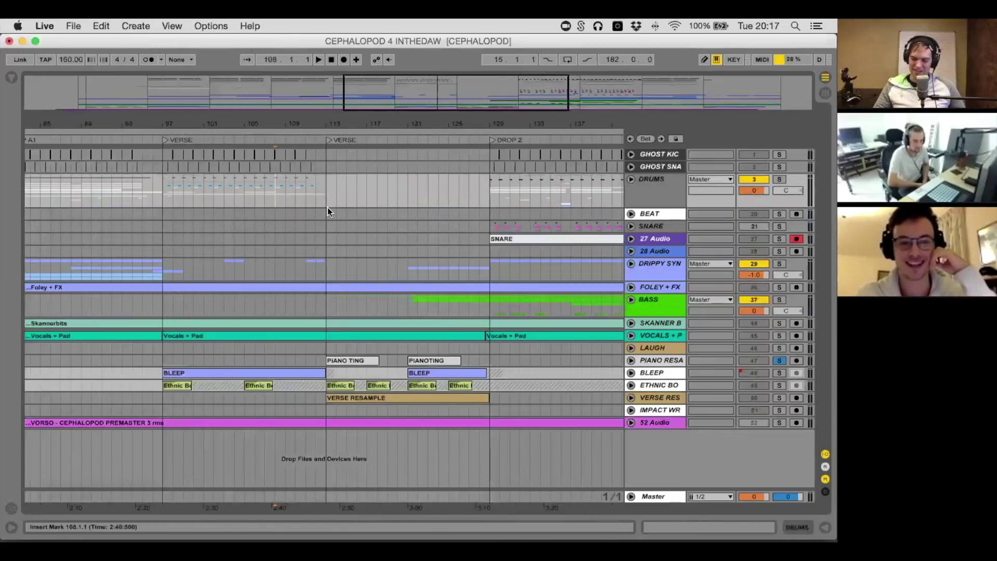
Move the insert marker at bar 108 from the DRUMS track down to the 28 Audio track
key("Down")
key("Down")
key("Down")
key("Down")
key("Down")
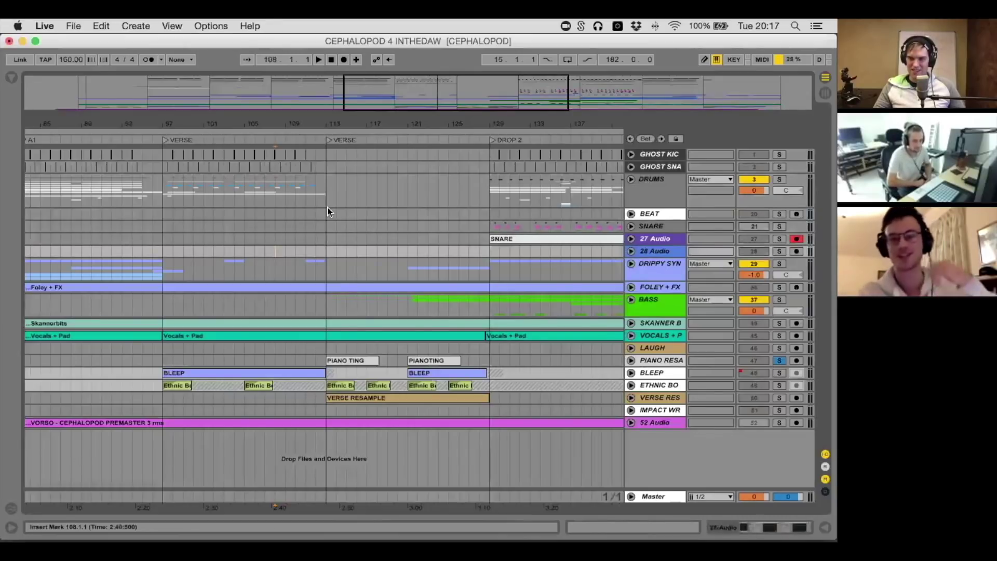
Place the insert marker at bar 118 on the DRUMS track and extend it down through the tracks to PIANO RESAMPLE
left_click(327, 205)
left_click(377, 197)
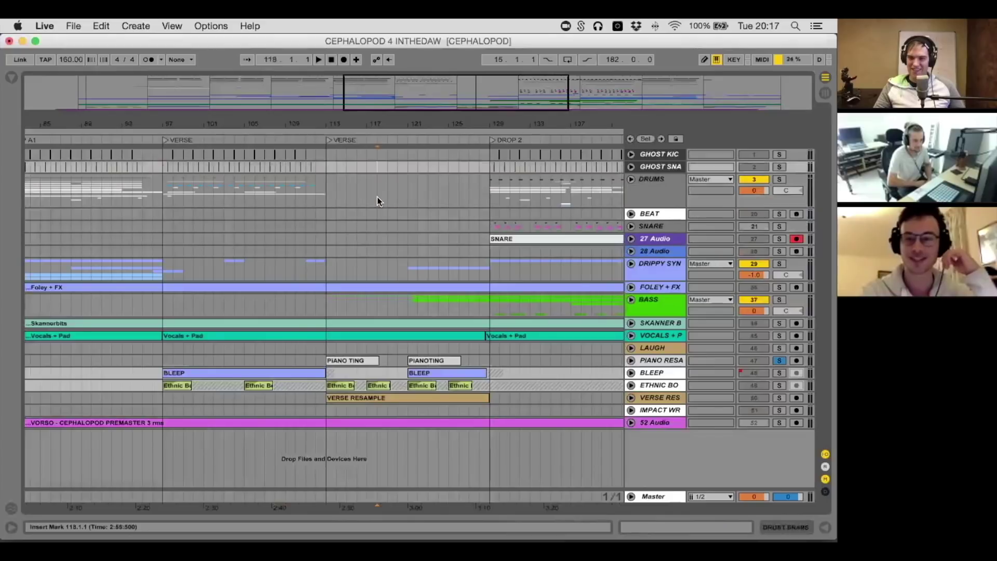
key("shift+Down")
key("shift+Down")
key("shift+Down")
key("shift+Down")
key("shift+Down")
key("shift+Down")
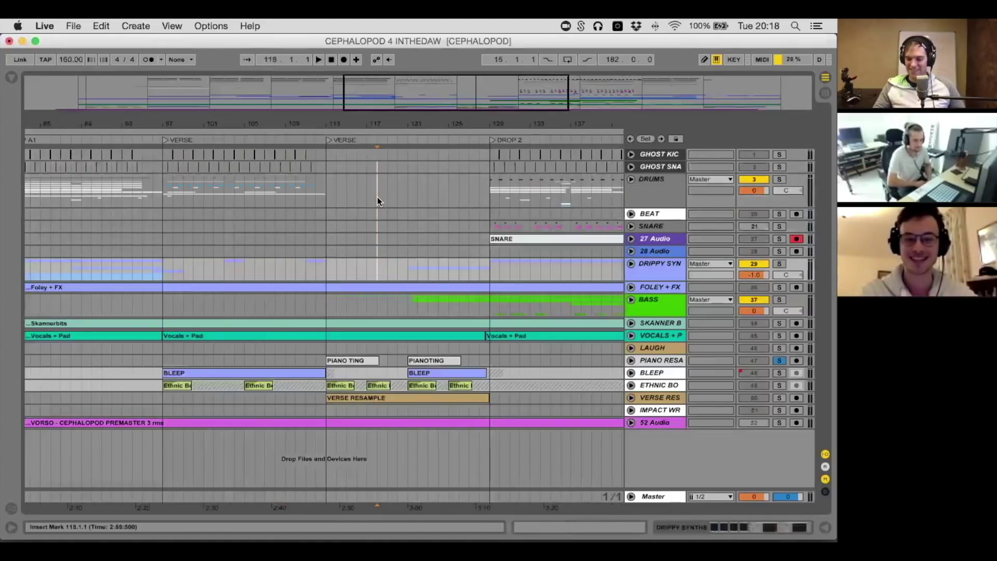
key("shift+Down")
key("shift+Down")
key("shift+Down")
key("shift+Down")
key("shift+Down")
key("shift+Down")
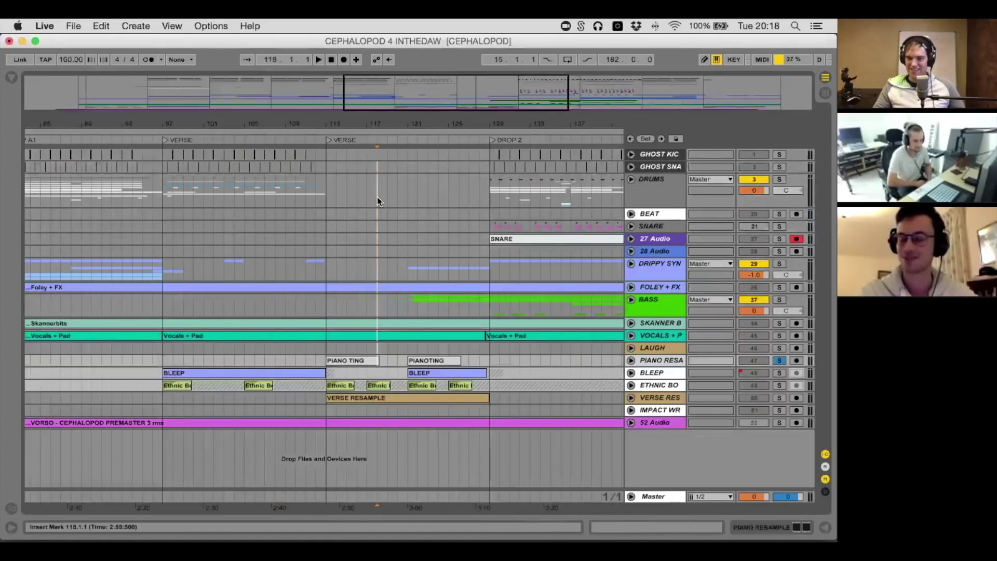
Widen the marker to a one-bar selection from bar 118 to 119 and shrink it up to the GHOST SNARE track
key("shift+Right")
key("shift+Up")
key("shift+Up")
key("shift+Up")
key("shift+Up")
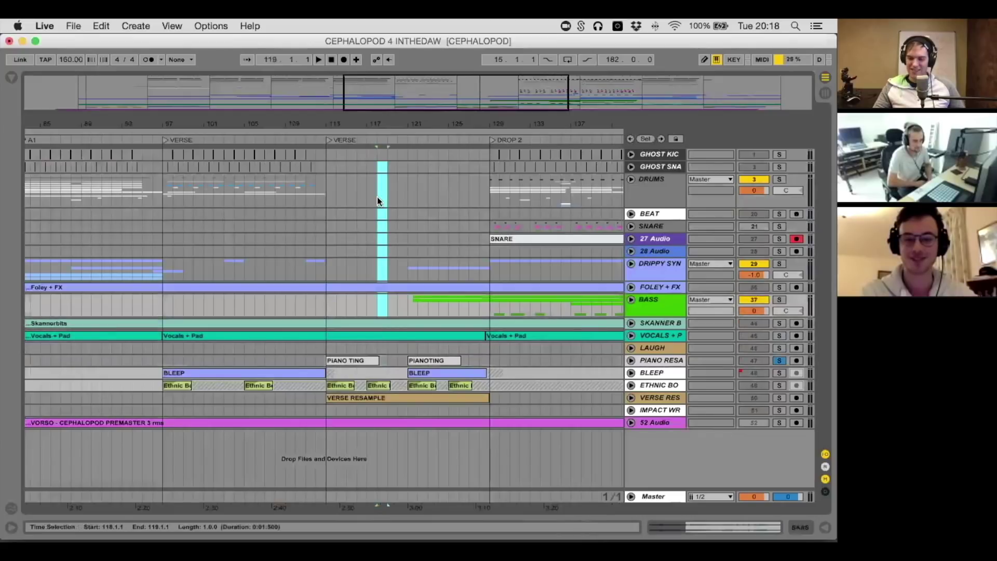
key("shift+Up")
key("shift+Up")
key("Up")
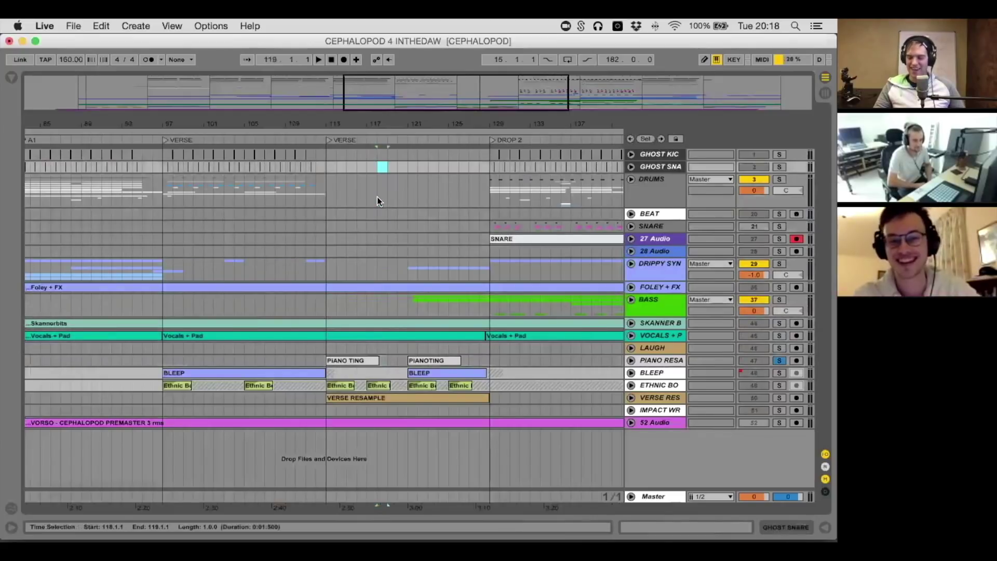
Move the insert marker back to bar 115 on 28 Audio, and select a short block from BEAT to SNARE
key("Down")
key("Down")
key("Down")
key("Down")
key("Down")
key("Left")
key("Left")
key("Left")
key("Left")
key("Left")
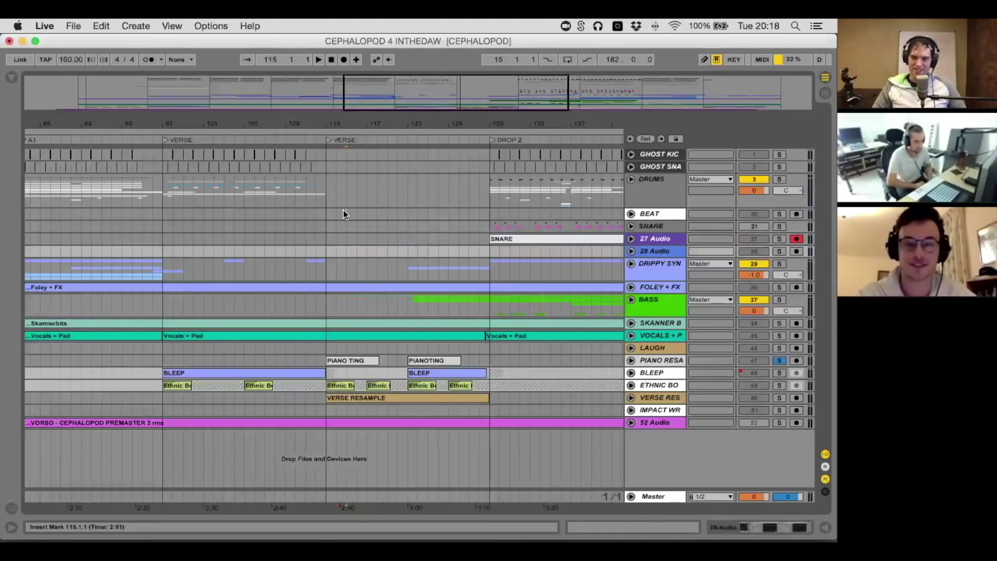
mouse_move(344, 210)
left_mouse_down()
mouse_move(385, 246)
mouse_move(360, 229)
left_mouse_up()
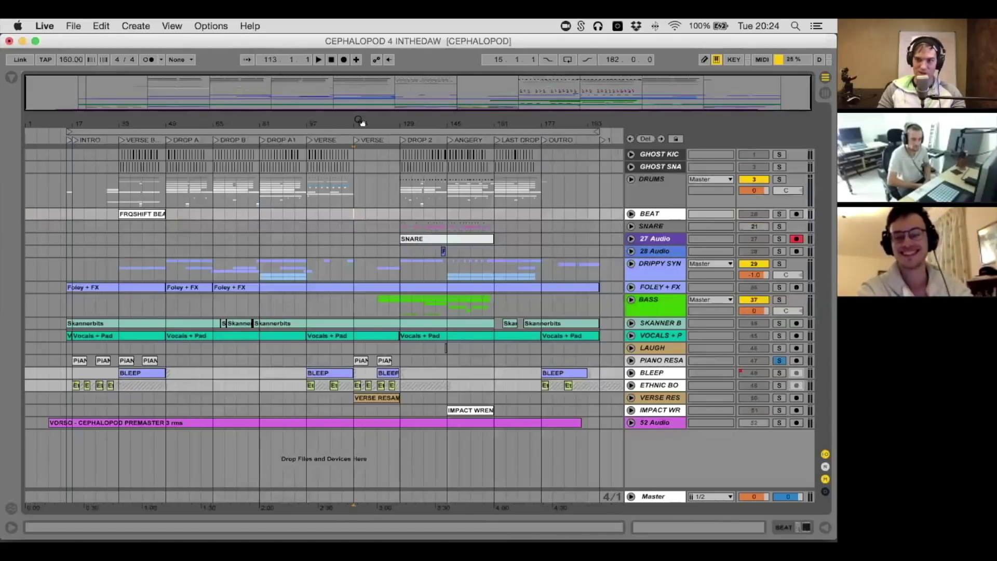
Select bars 137 to 141 on the BASS track in Drop 2, and move the insert marker back to bar 129
left_click(442, 313)
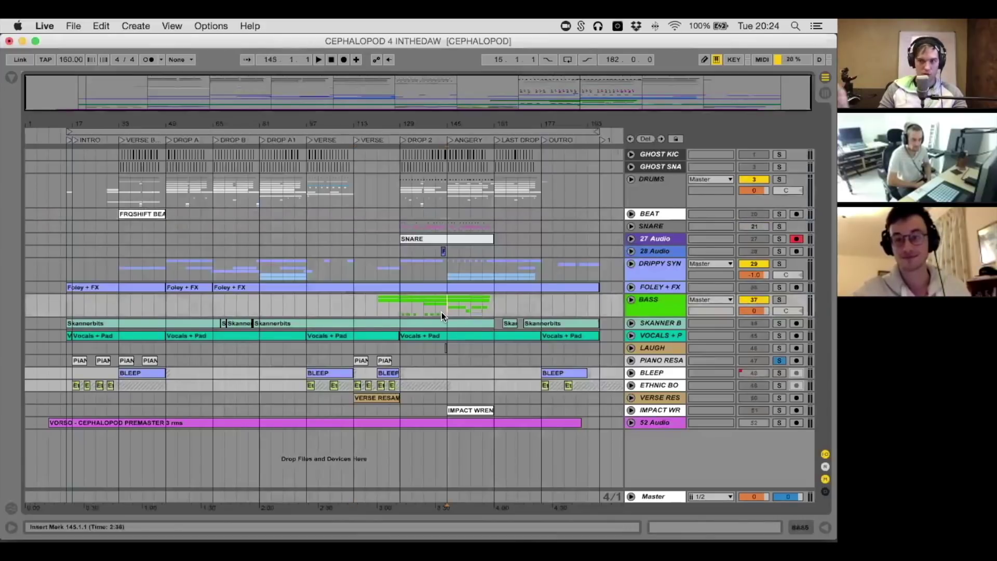
left_click_drag(435, 311, 427, 312)
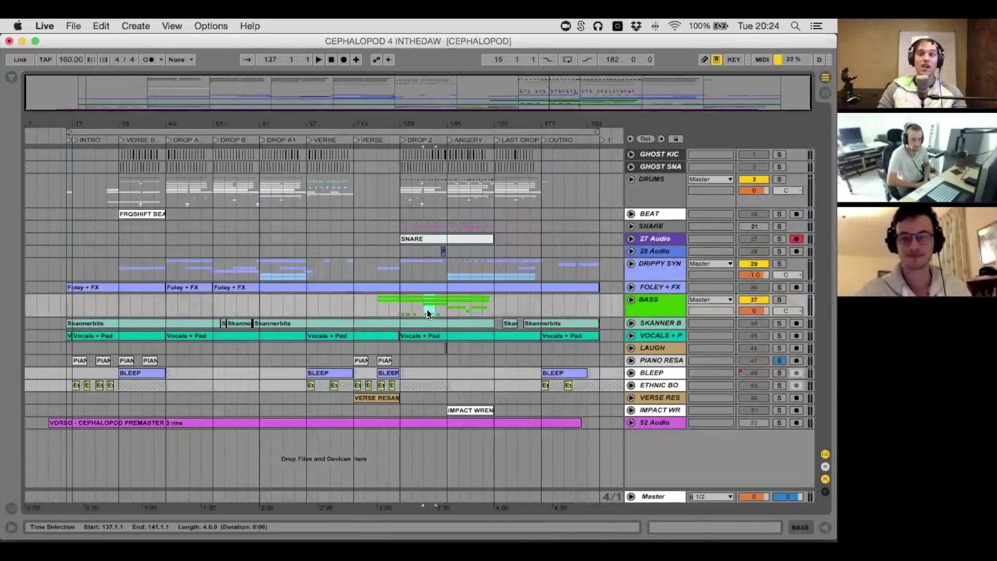
key("Left")
key("Left")
key("Left")
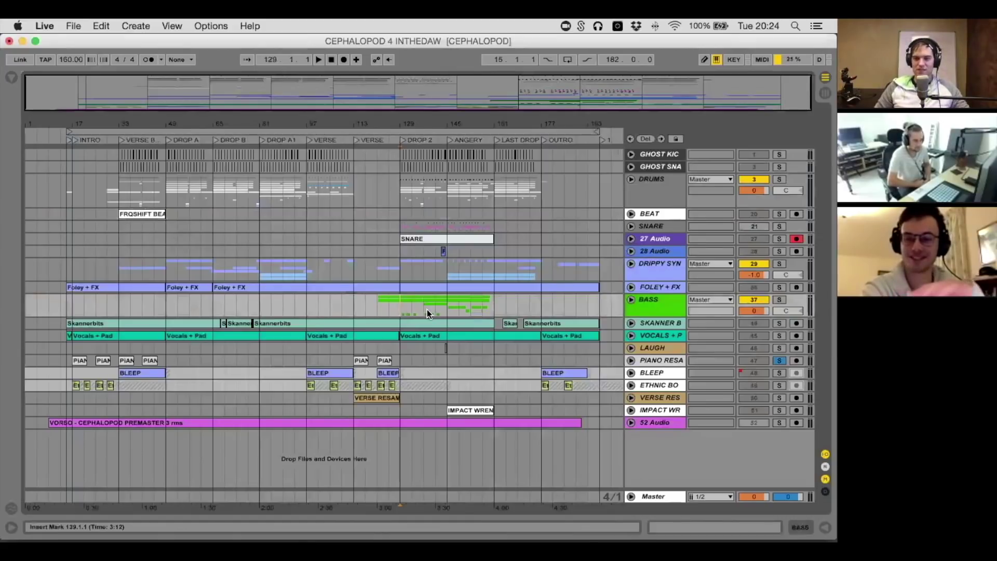
Show the browser with the plug-in categories and hide it again
left_click(10, 77)
left_click(42, 81)
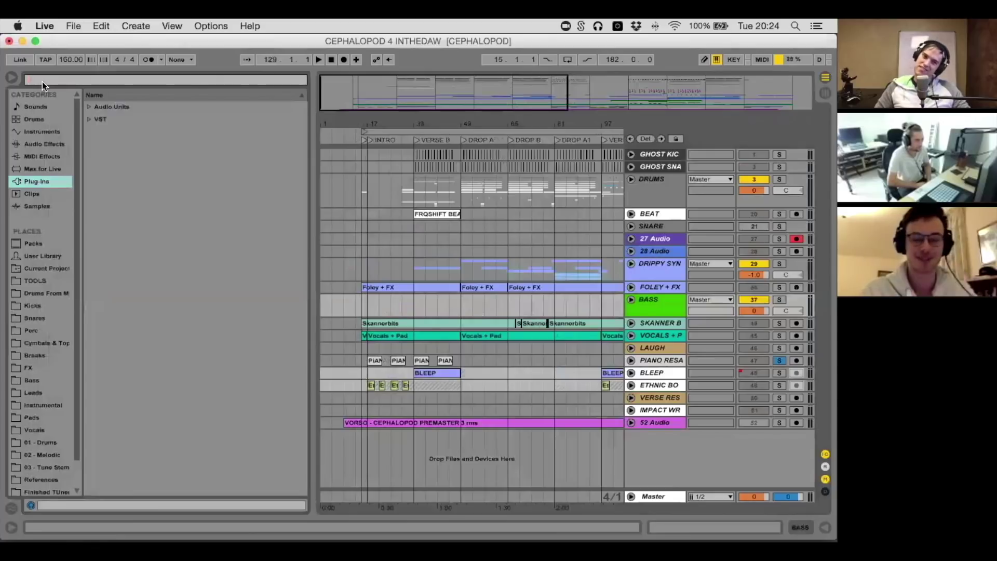
left_click(10, 77)
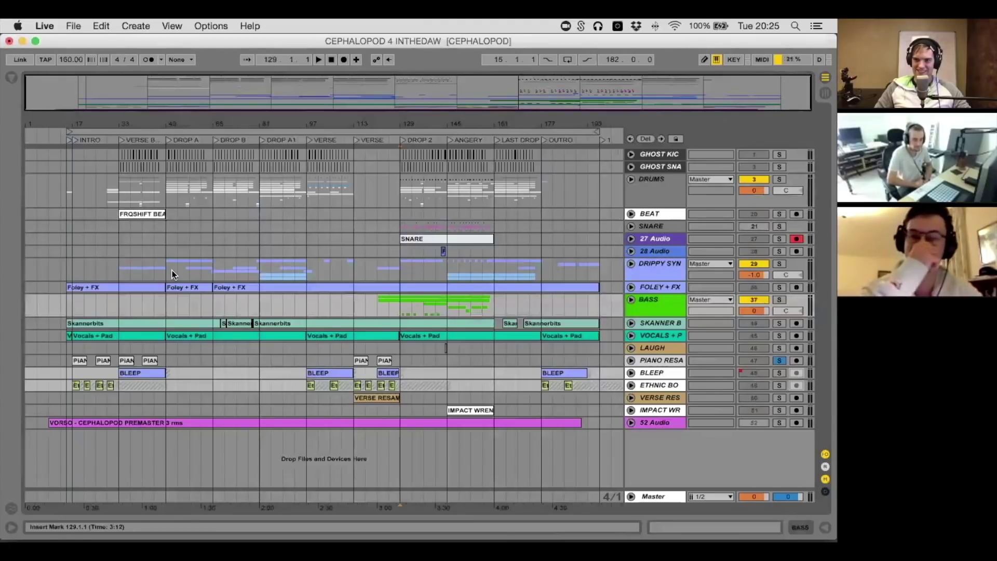
Select bars 129 to 145 on the BASS track, and pick the 28 Audio and BASS tracks in turn
left_click(390, 303)
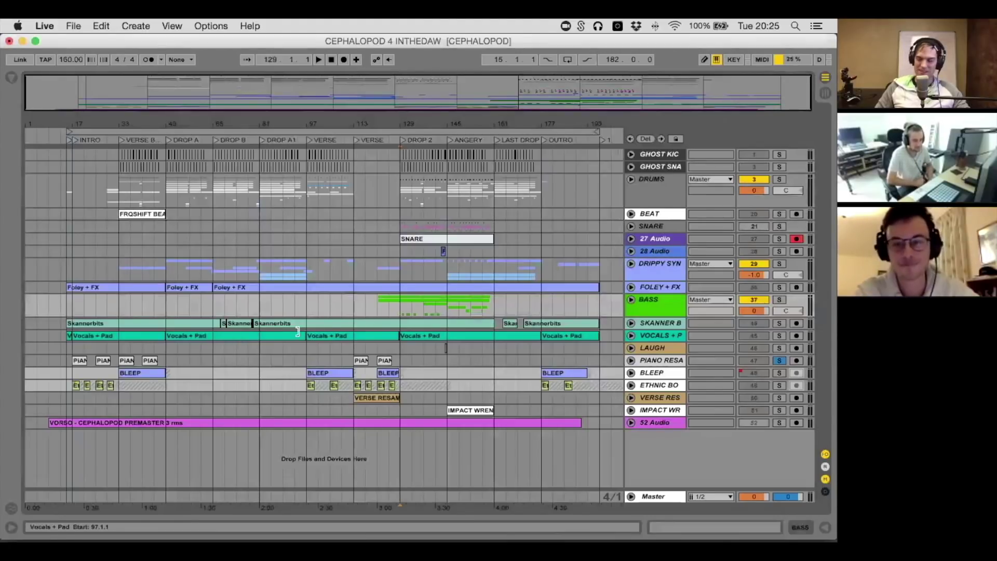
left_click_drag(398, 304, 445, 304)
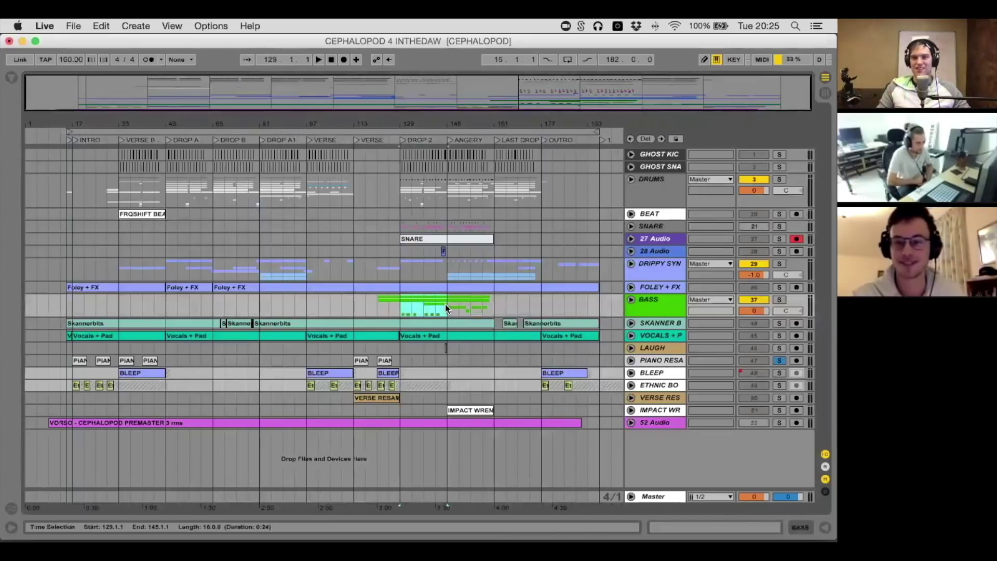
left_click(655, 251)
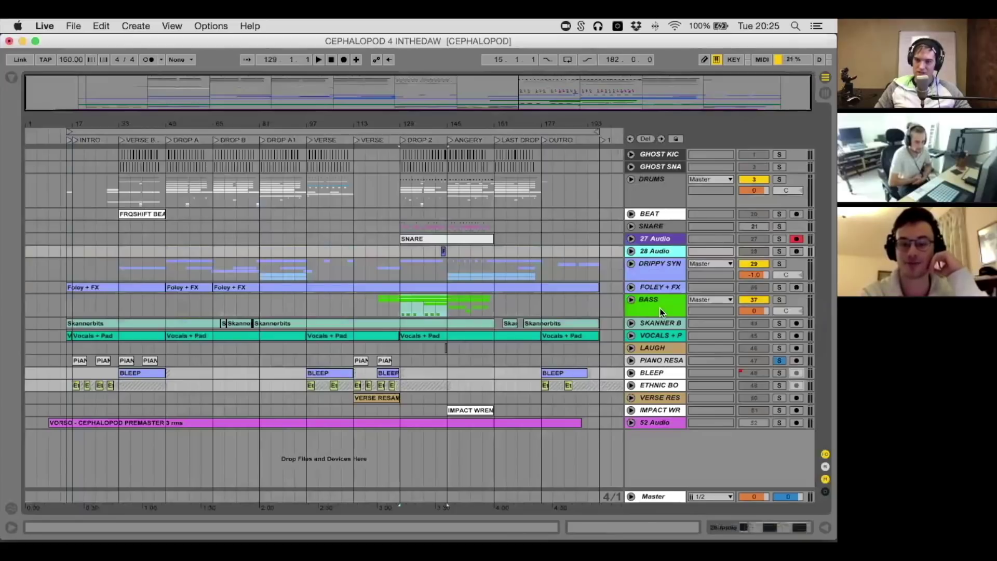
left_click(660, 297)
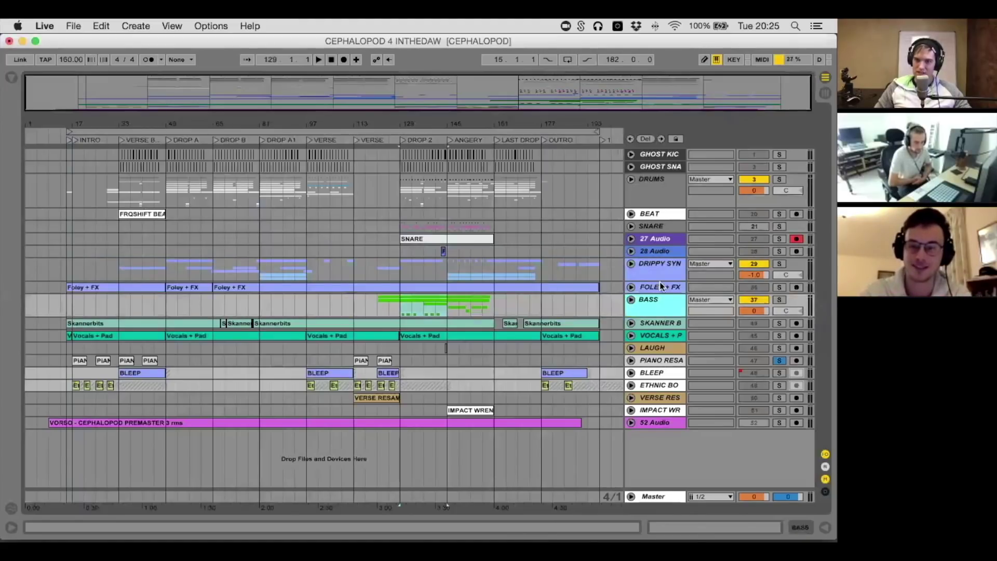
Unfold the DRIPPY SYNTHS group to view its tracks, and fold it again
left_click(631, 263)
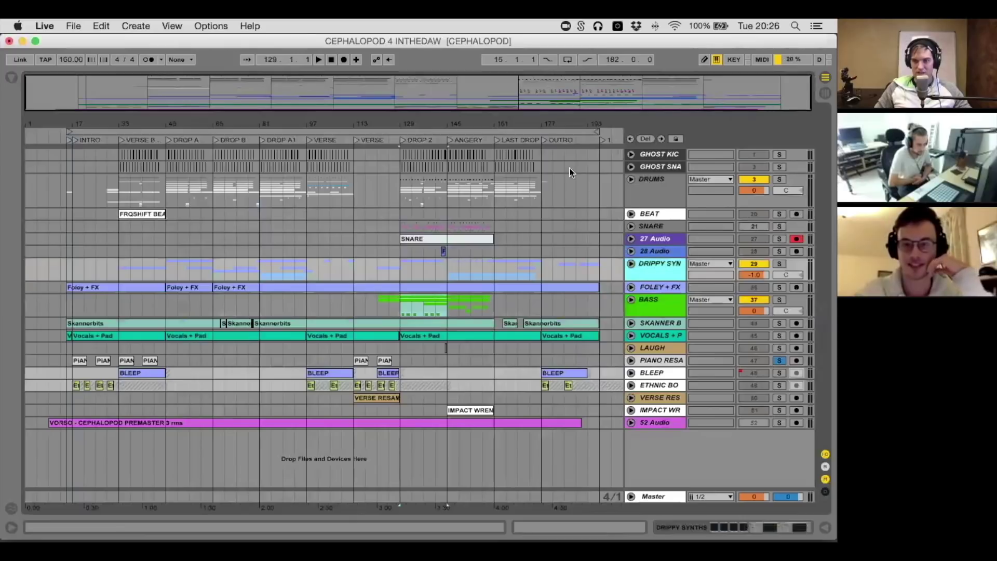
left_click(630, 263)
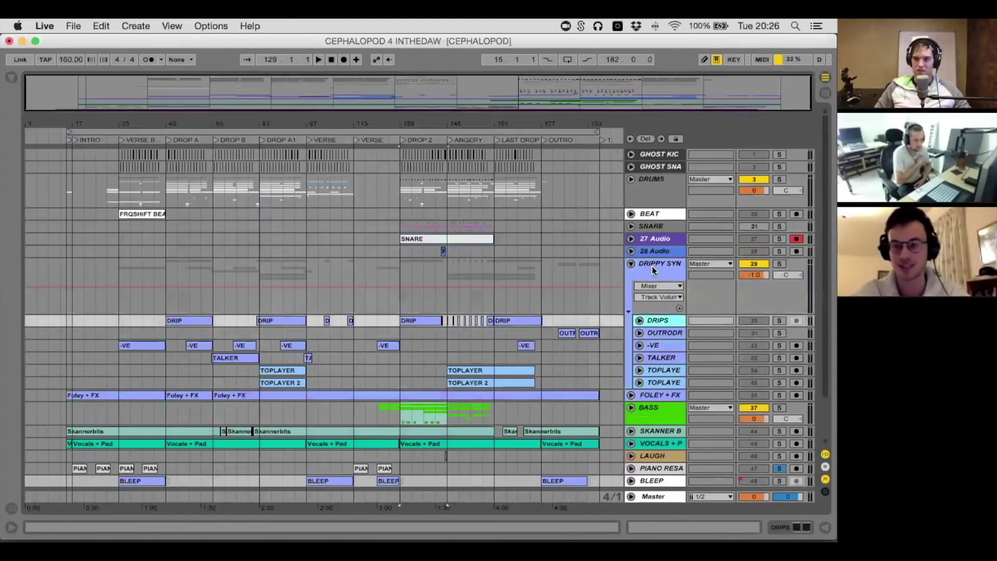
left_click(631, 264)
Unfold the 52 Audio track to examine the premaster waveform, select bars 45 to 61 on it, and fold the track again
left_click(631, 423)
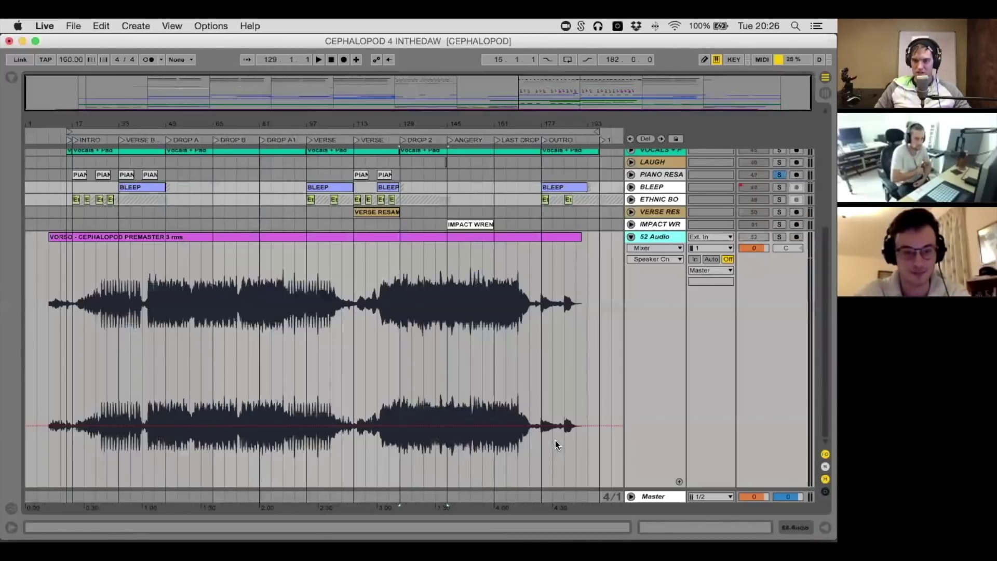
left_click(130, 410)
left_click_drag(150, 125, 240, 306)
left_click_drag(161, 124, 160, 57)
left_click_drag(154, 304, 201, 303)
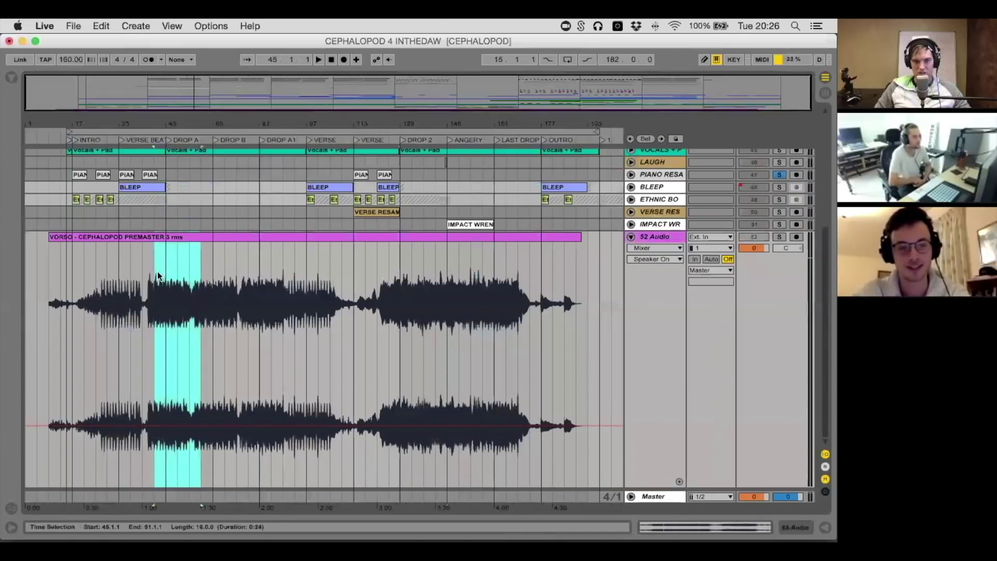
left_click(658, 238)
left_click(631, 236)
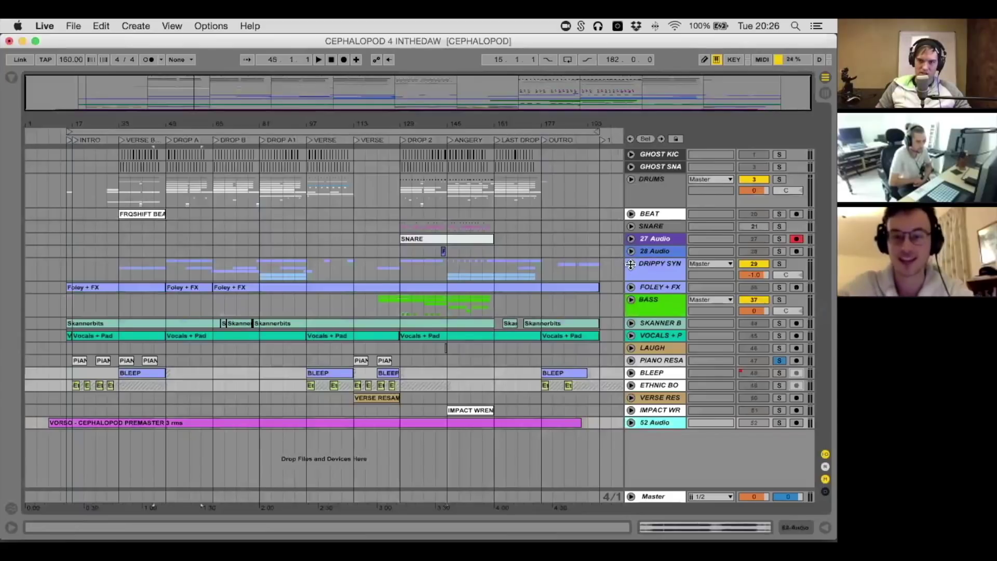
Unfold the DRIPPY SYNTHS group and show its effect chain
left_click(654, 301)
left_click(652, 288)
left_click(649, 266)
left_click(631, 264)
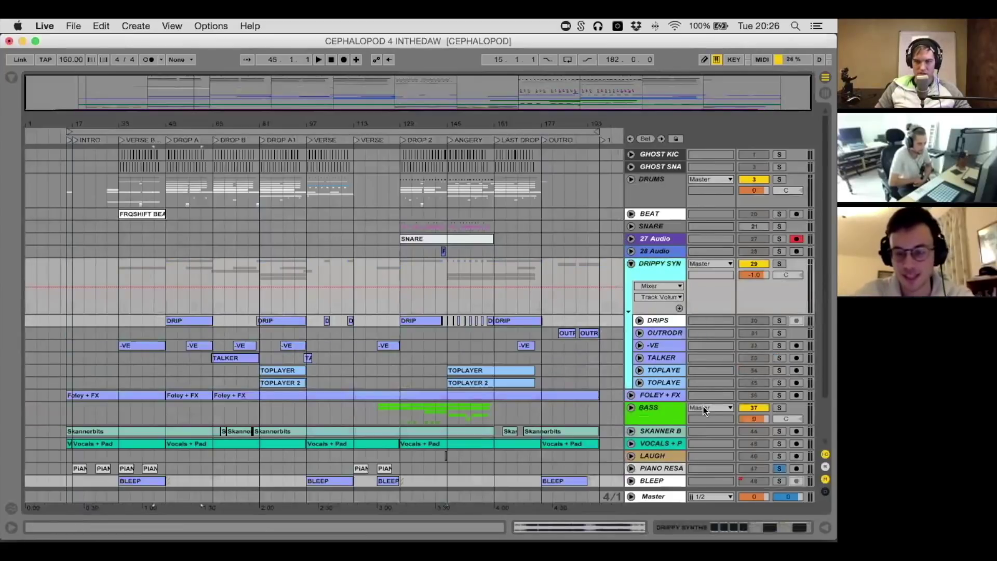
left_click(759, 526)
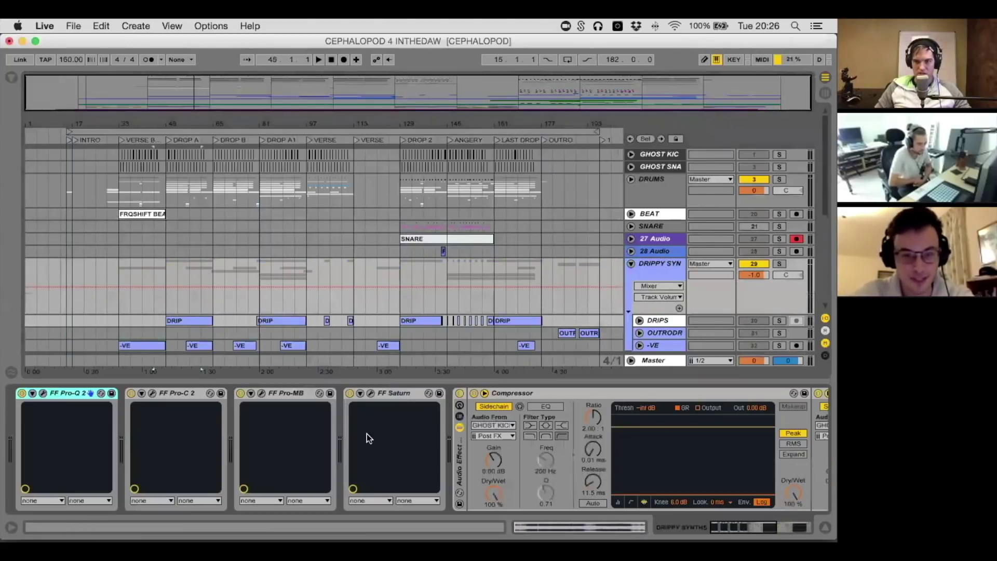
Open FF Saturn on DRIPPY SYNTHS, examine its saturation styles and Band 1 Dynamics, keep Warm Tape, and close the plug-in window
left_click(369, 394)
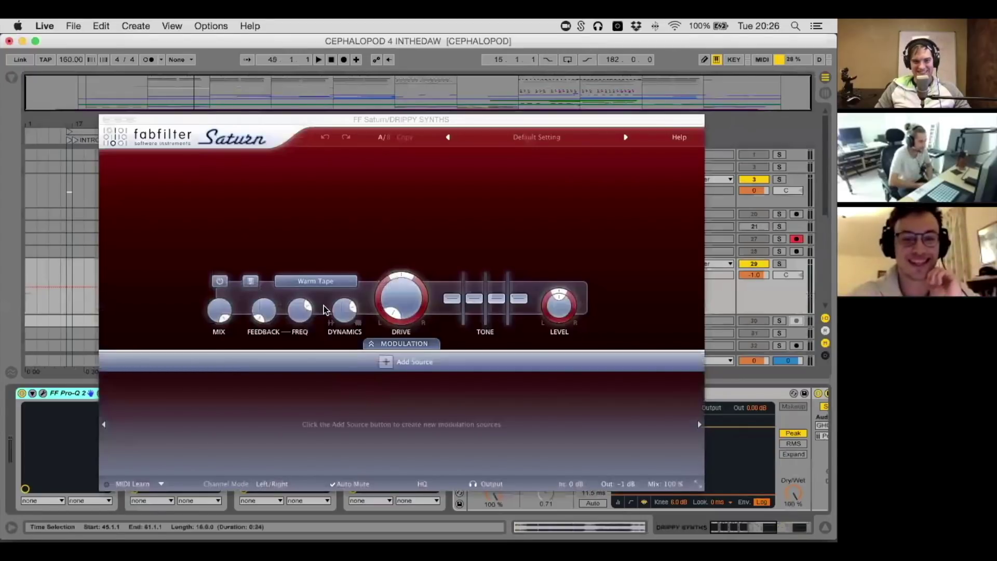
left_click(344, 282)
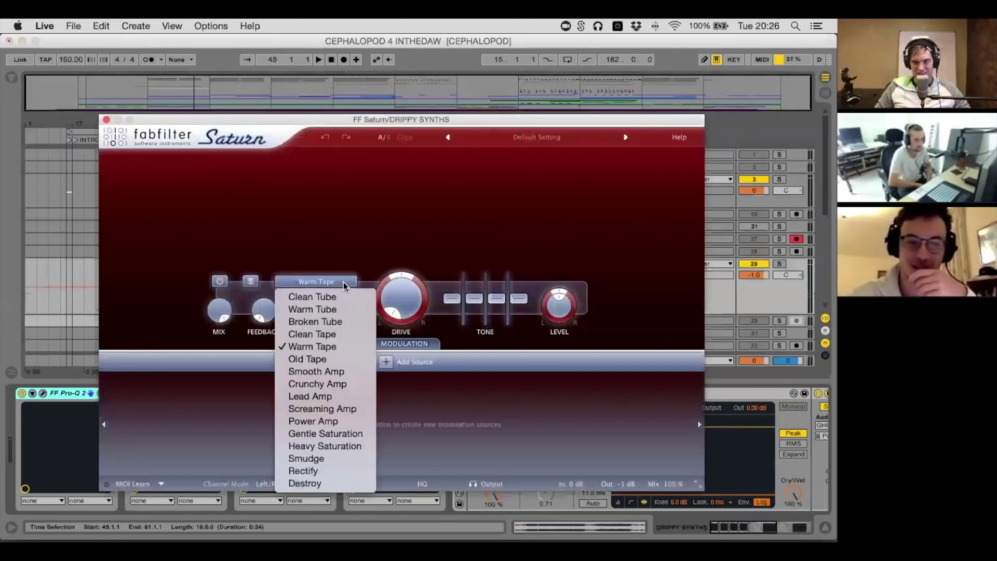
left_click(346, 249)
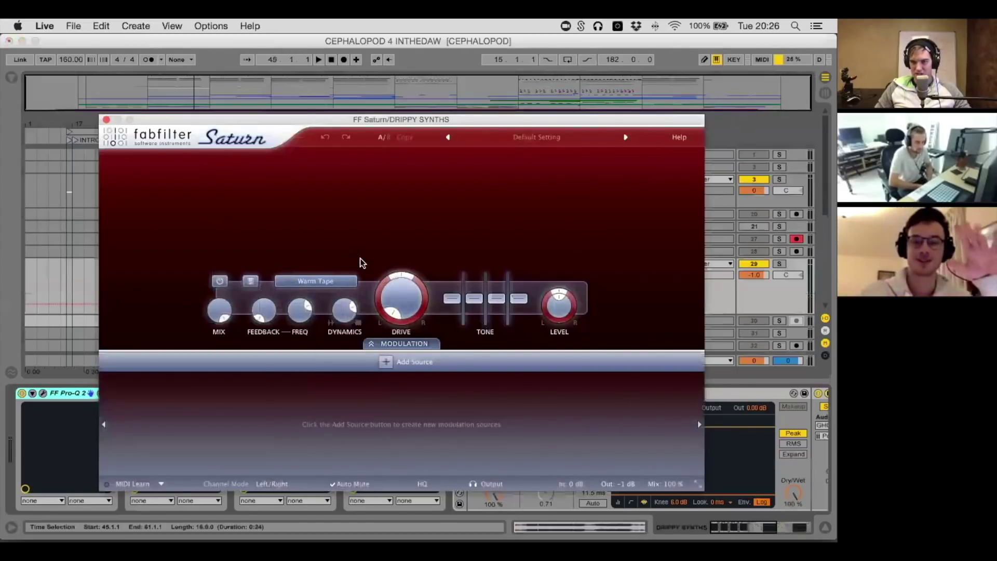
mouse_move(338, 315)
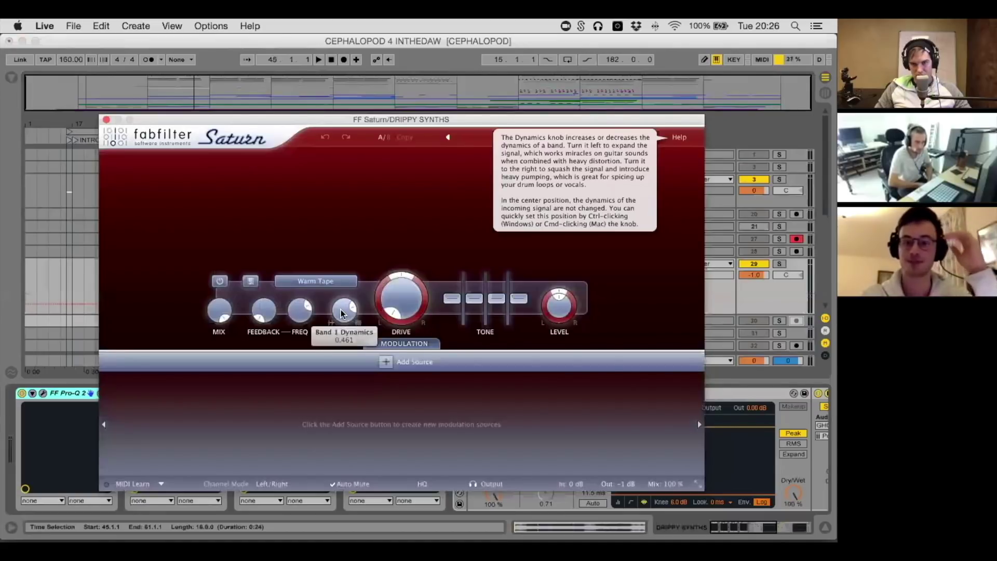
left_click(105, 122)
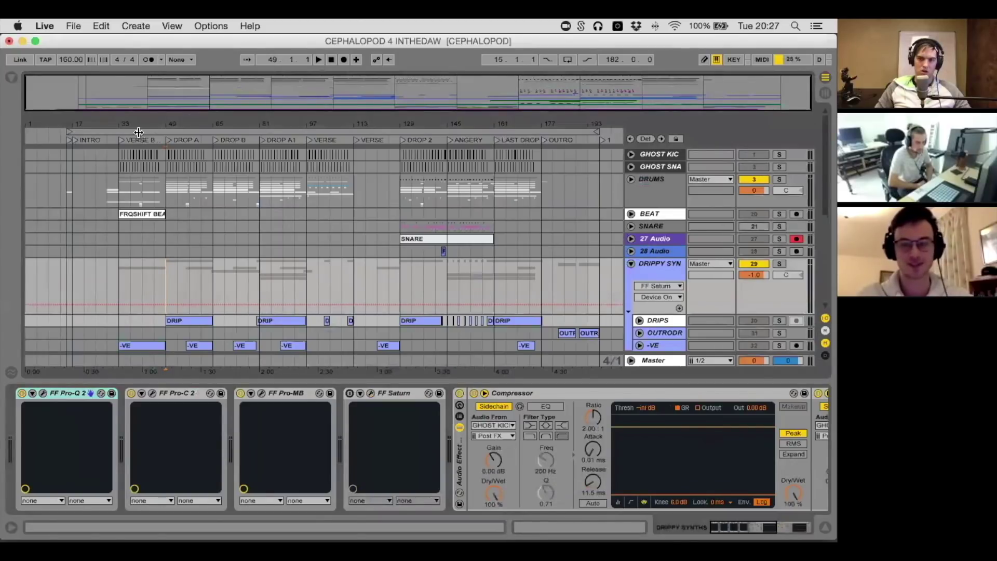
Solo the DRIPPY SYNTHS group, play it from bar 81, and switch FF Saturn on during playback to compare the sound
left_click(778, 263)
left_click(262, 291)
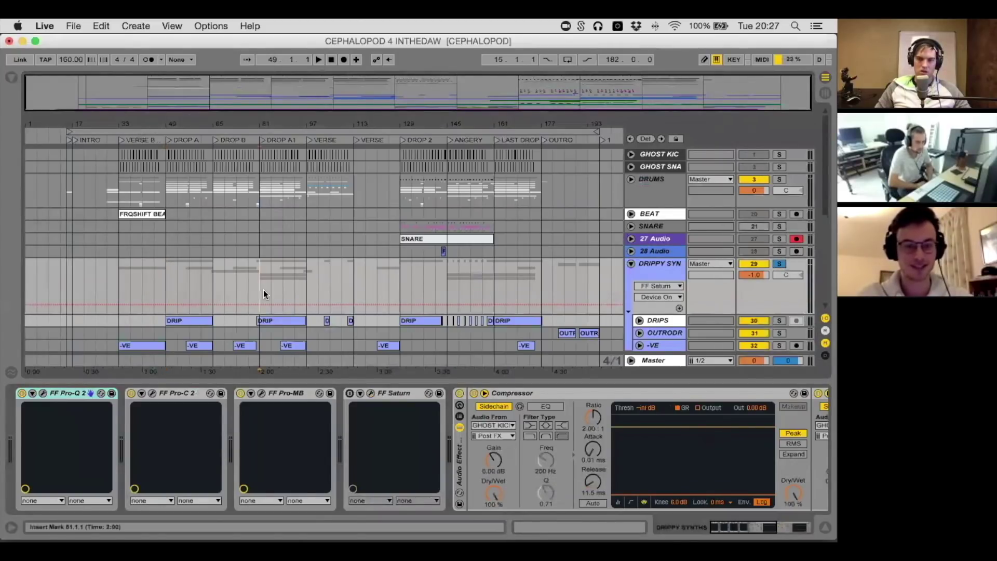
key("space")
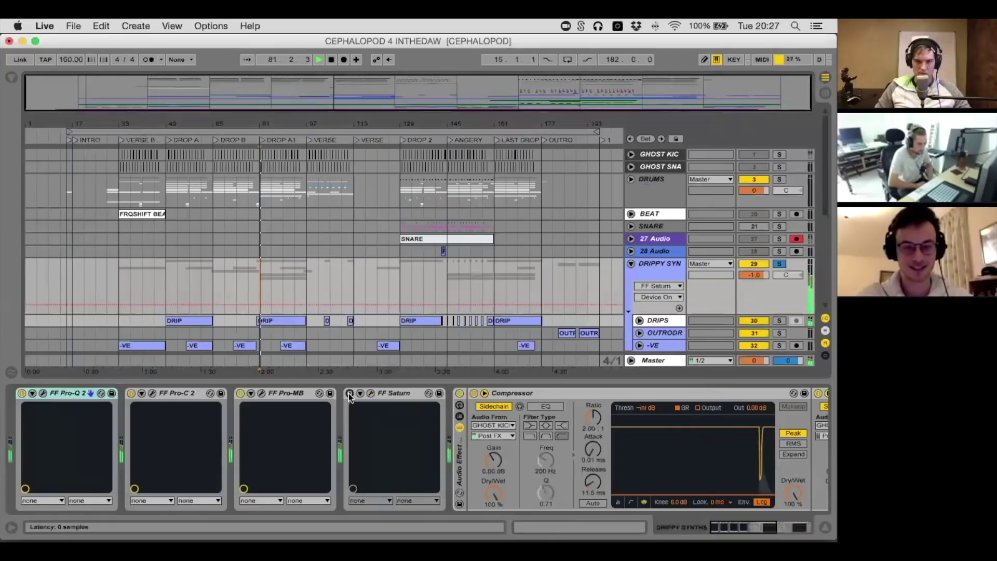
left_click(350, 393)
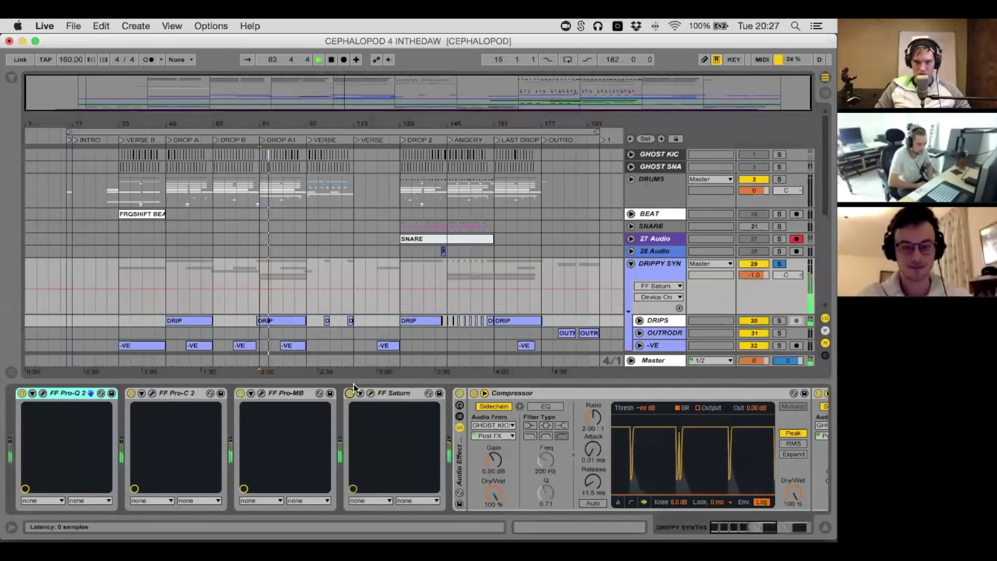
key("space")
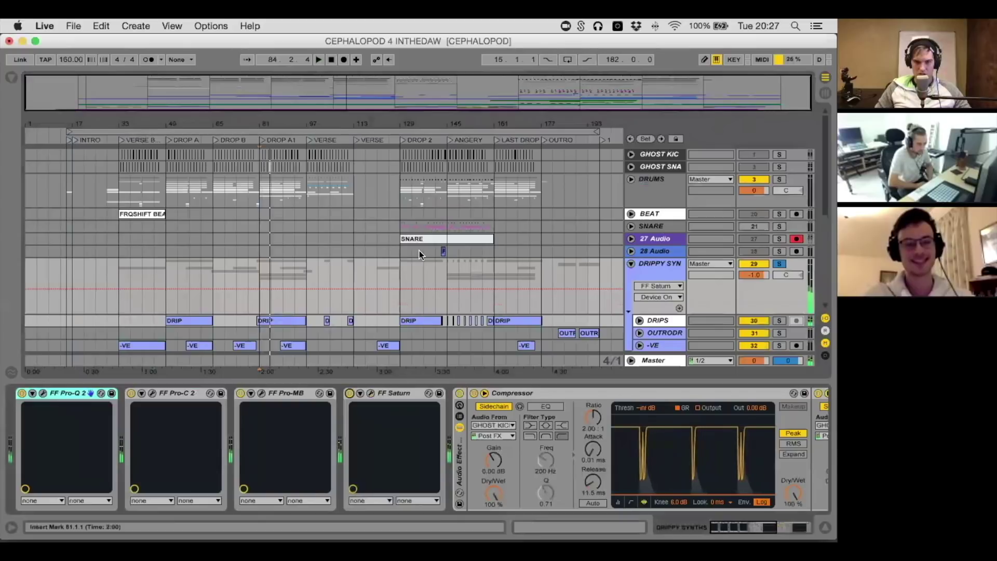
Reopen FF Saturn to inspect the Band 1 Dynamics setting, close it, and fold the DRIPPY SYNTHS group
left_click(631, 263)
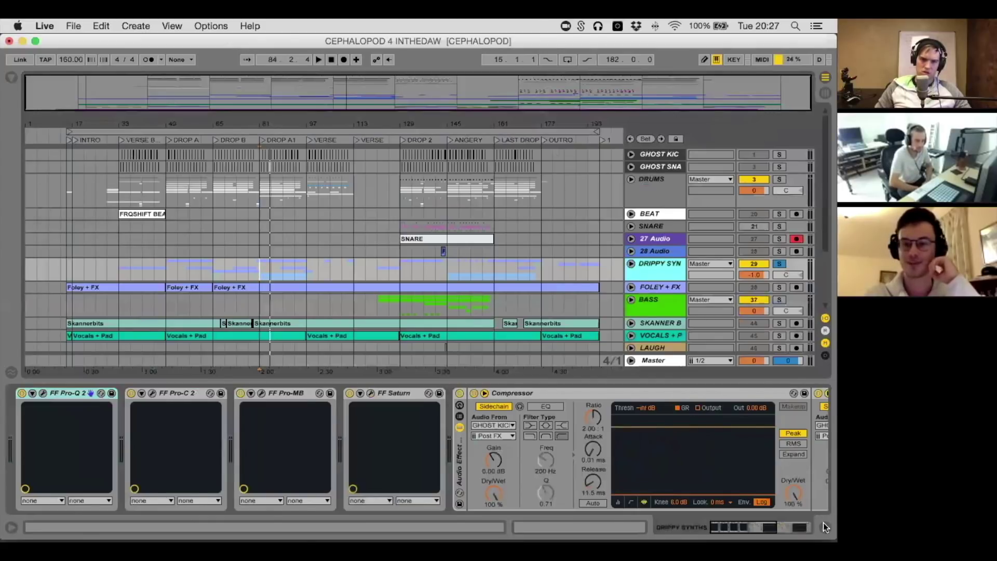
left_click(371, 393)
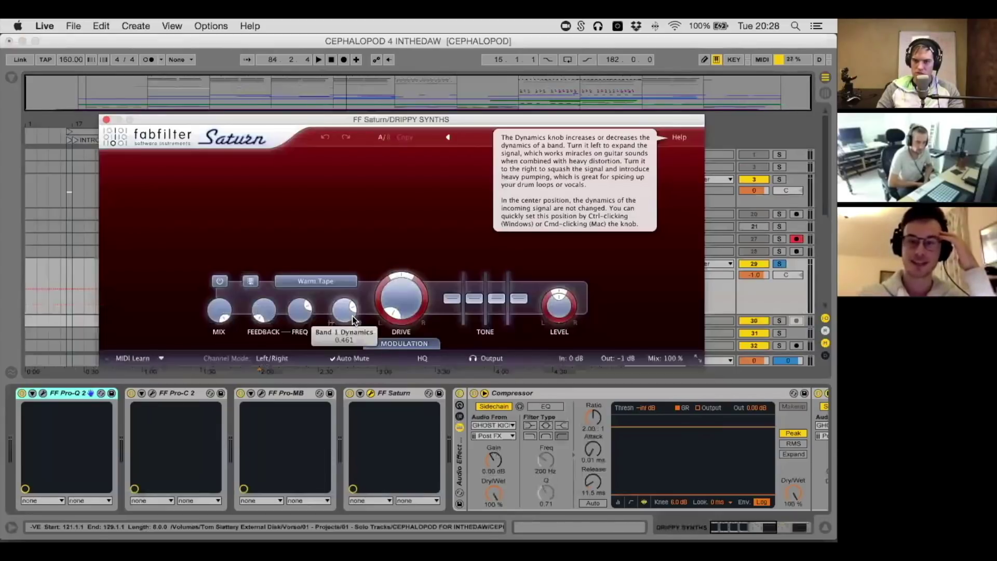
left_click(106, 120)
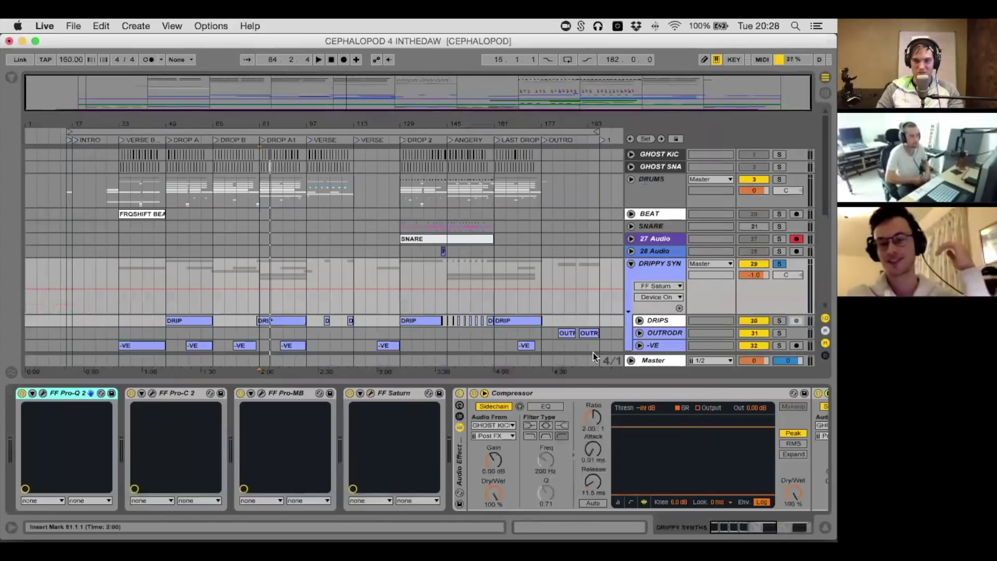
left_click(631, 263)
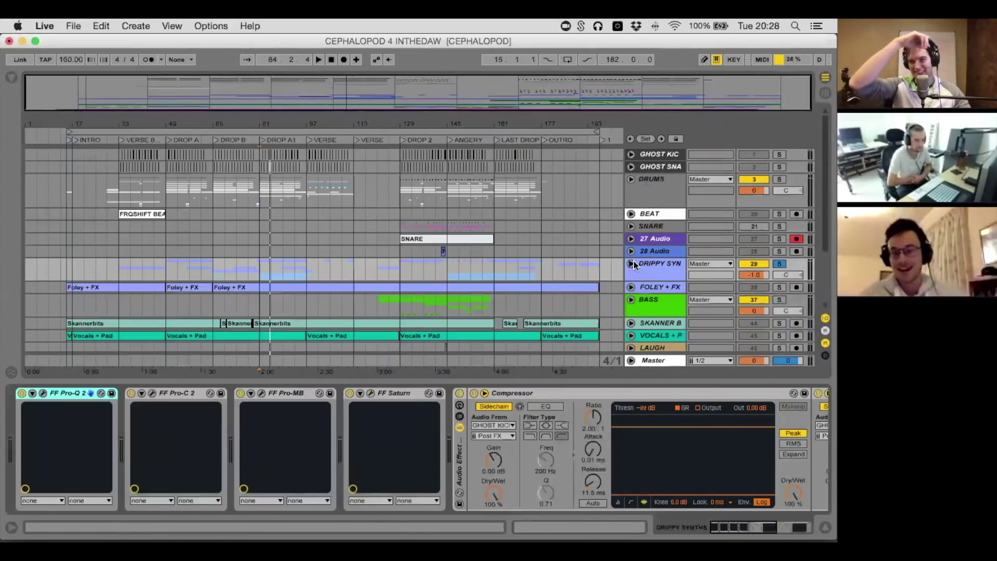